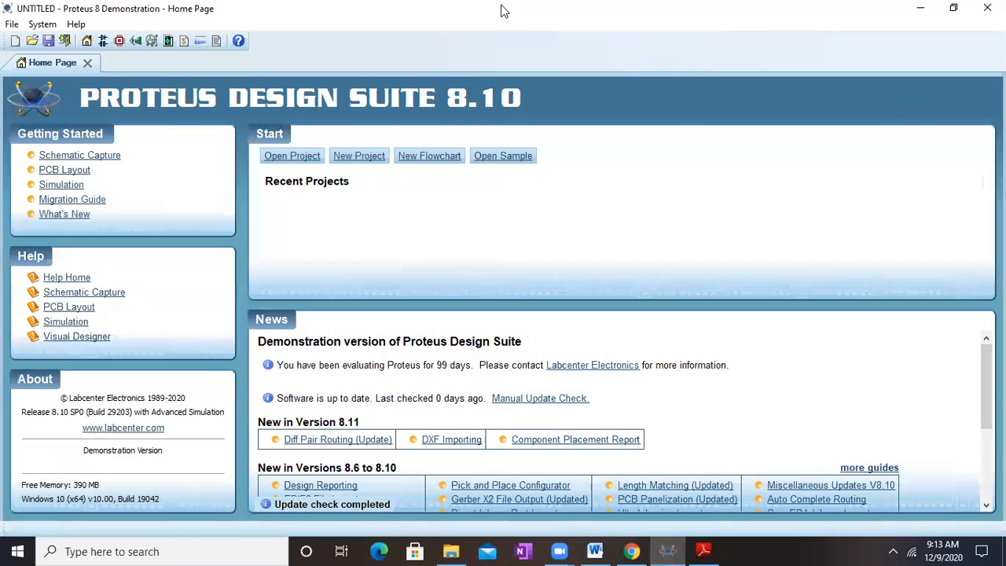
- Arrange the Proteus window beside the lab PDF and create a new project with the default name and no firmware
{"action": "left_click", "coordinate": [965, 8]}
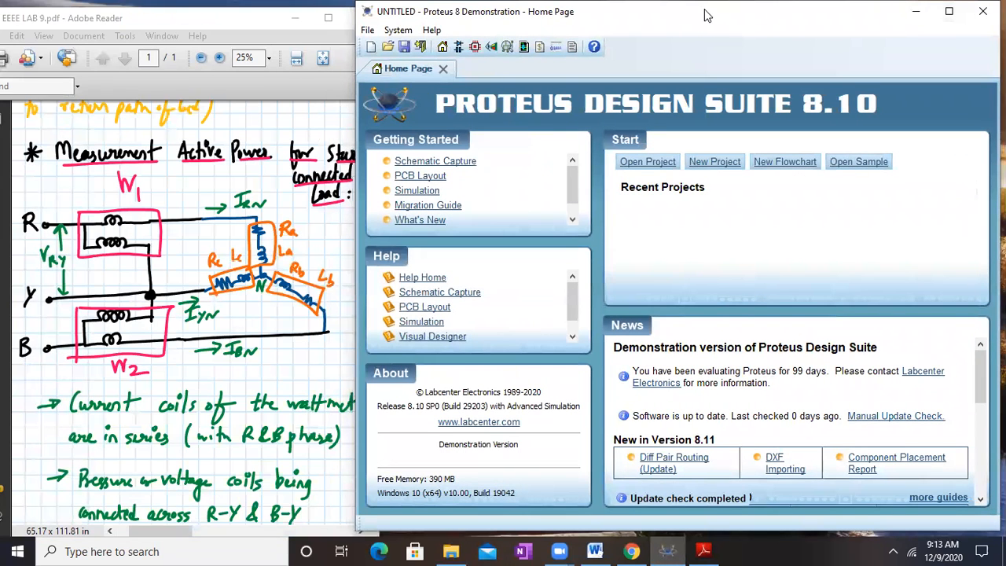
{"action": "left_click_drag", "start_coordinate": [705, 15], "coordinate": [716, 15]}
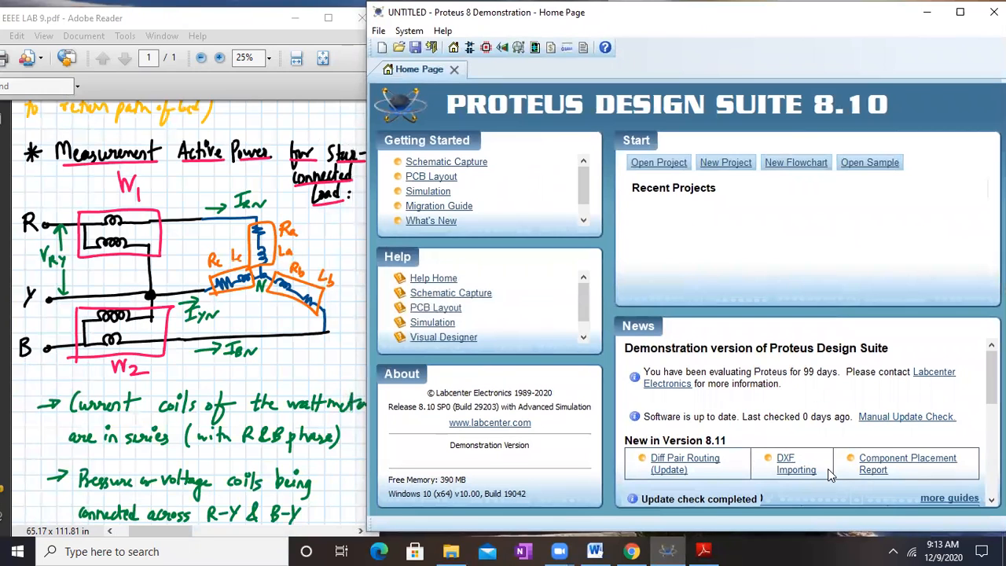
{"action": "left_click", "coordinate": [383, 48]}
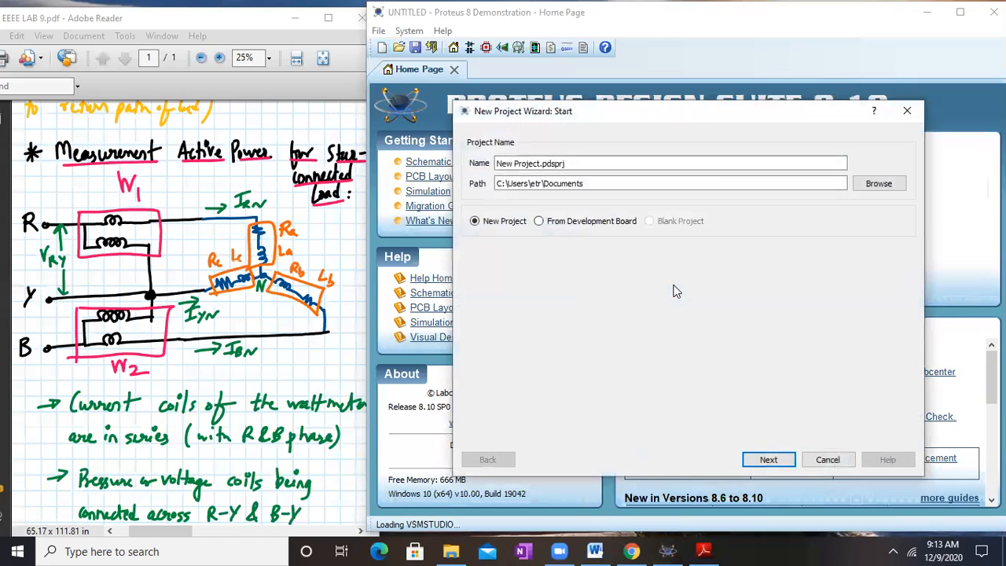
{"action": "left_click", "coordinate": [769, 460]}
{"action": "left_click", "coordinate": [769, 460]}
{"action": "left_click", "coordinate": [769, 461]}
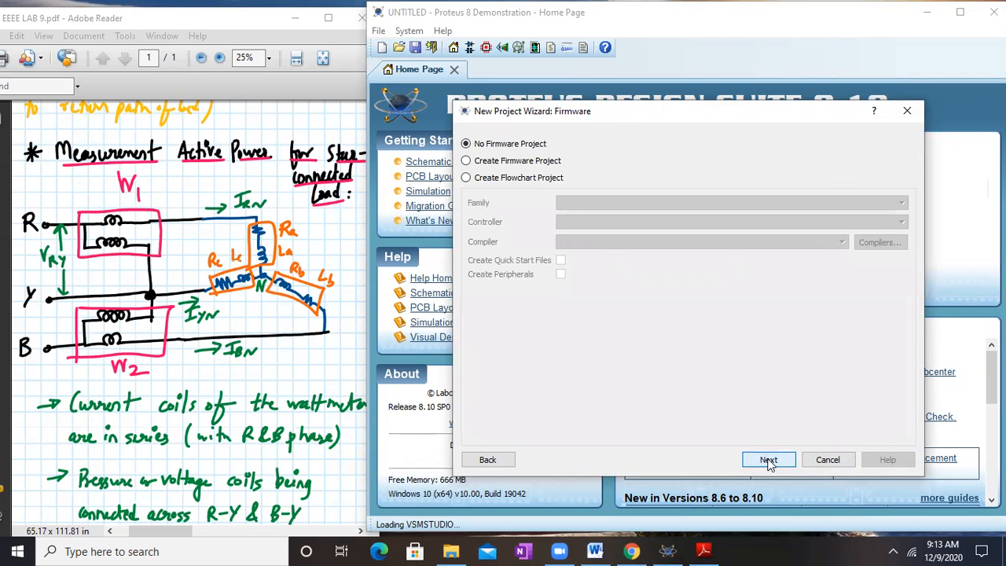
{"action": "left_click", "coordinate": [769, 461]}
{"action": "left_click", "coordinate": [769, 461]}
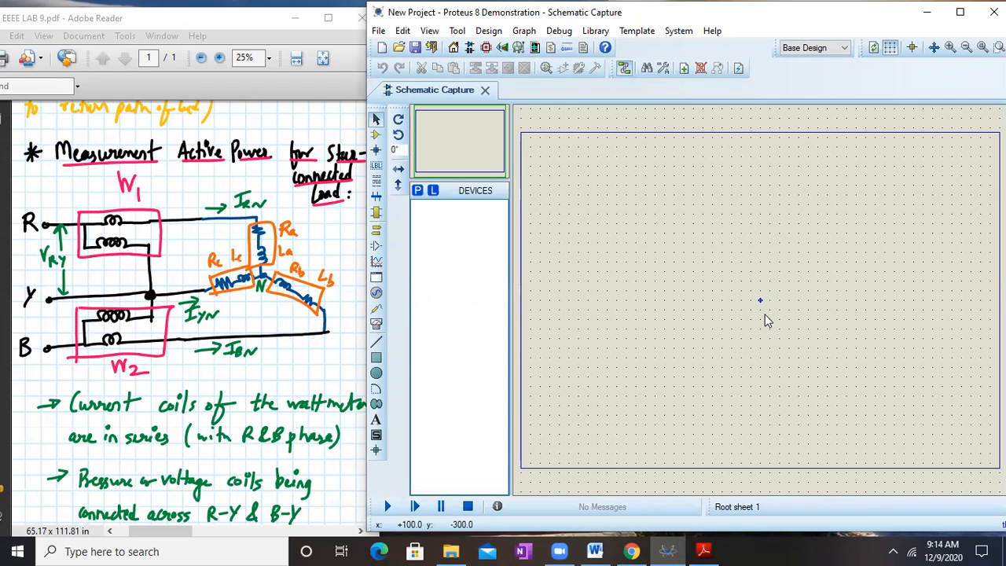
- Search the device library for resistor and add the 0.6W Metal Film part MINRES100K to the device list
{"action": "left_click", "coordinate": [419, 196]}
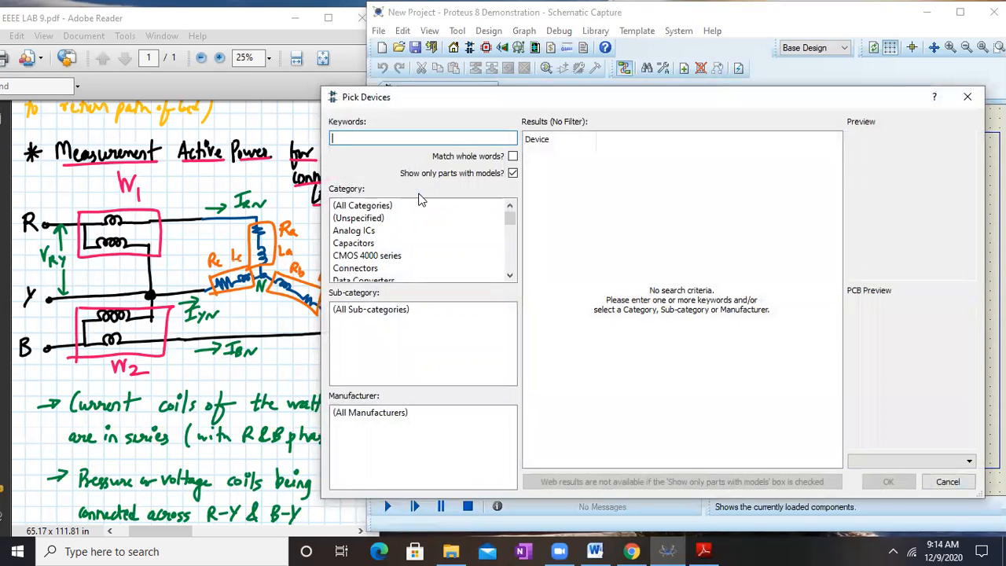
{"action": "type", "text": "resistor"}
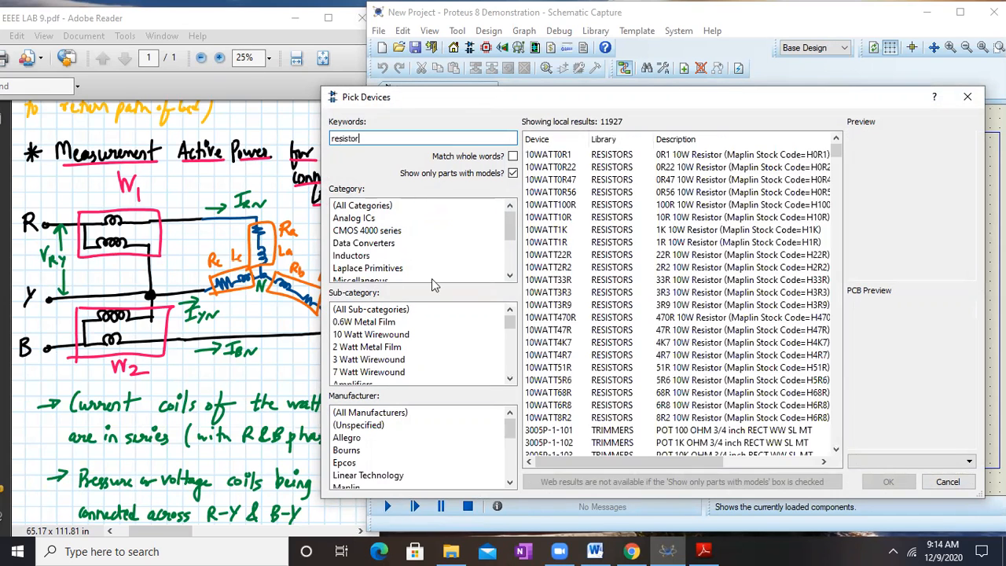
{"action": "left_click", "coordinate": [364, 322]}
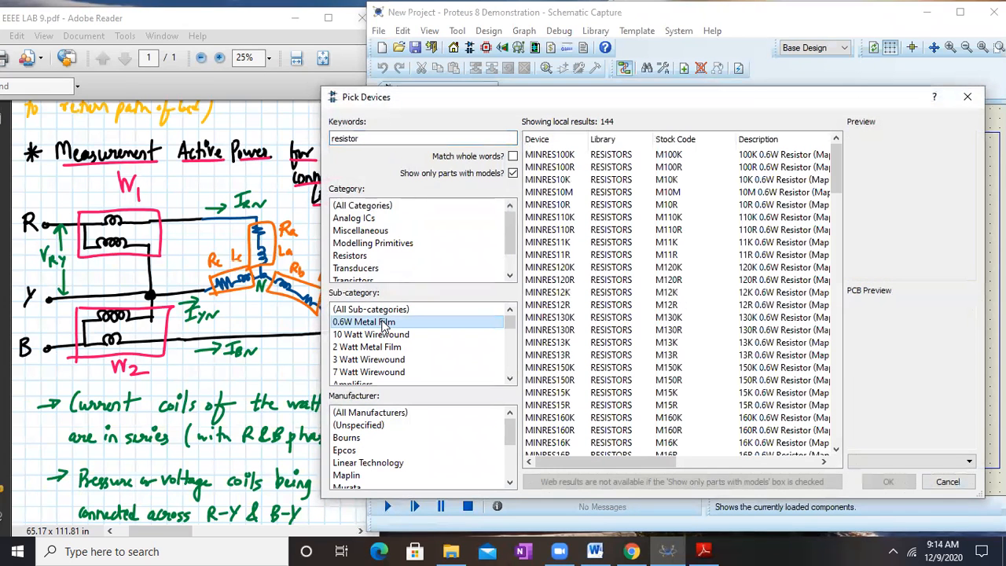
{"action": "left_click", "coordinate": [628, 157]}
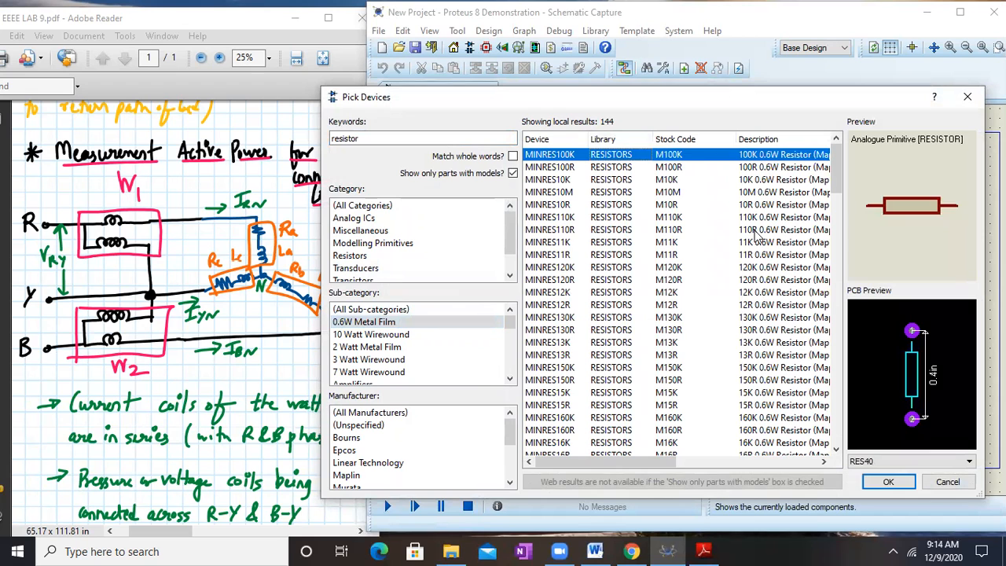
{"action": "left_click", "coordinate": [895, 481]}
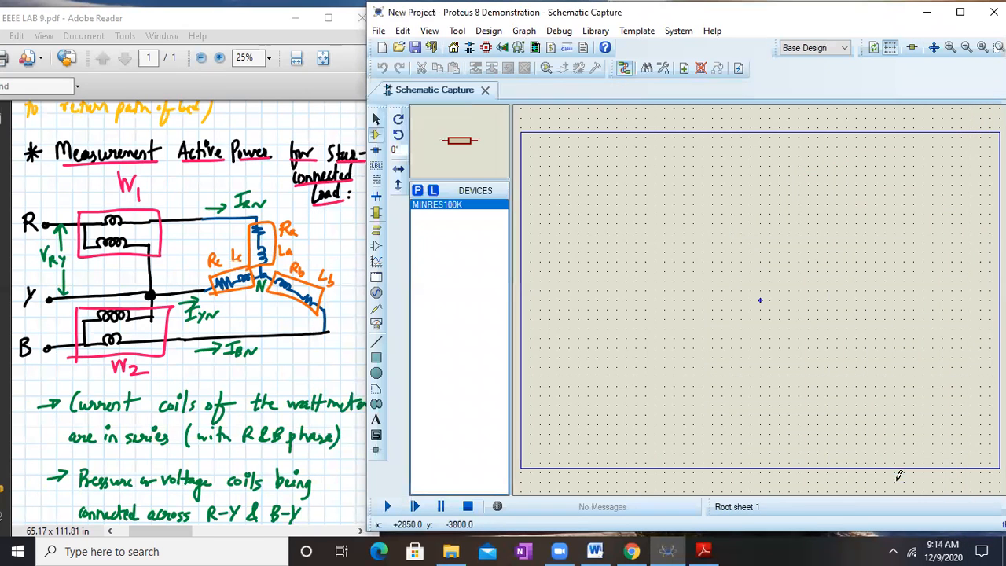
- Search the device library for inductor and add the fixed inductor ELJ-FA100KF to the device list
{"action": "left_click", "coordinate": [419, 192]}
{"action": "type", "text": "in"}
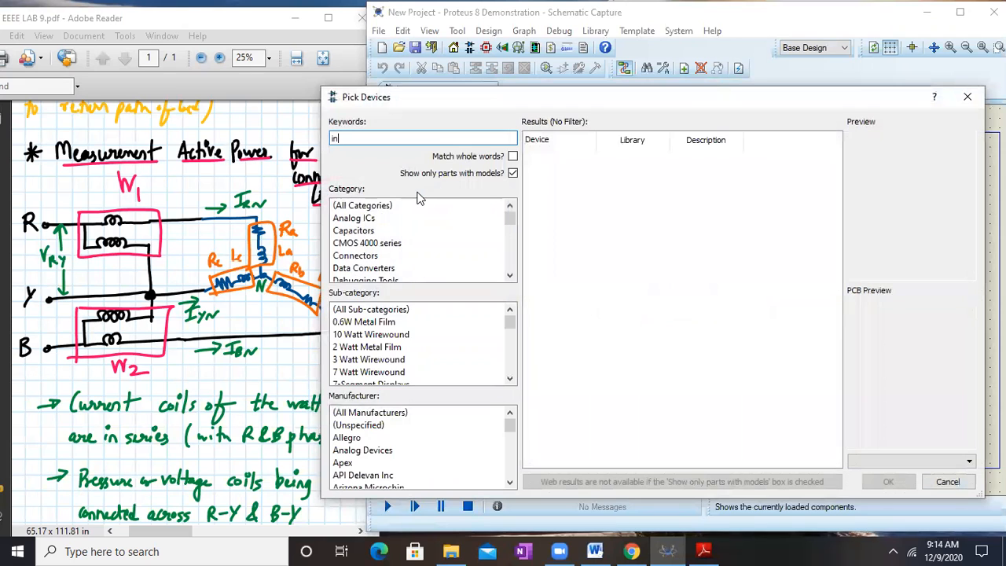
{"action": "type", "text": "ductor"}
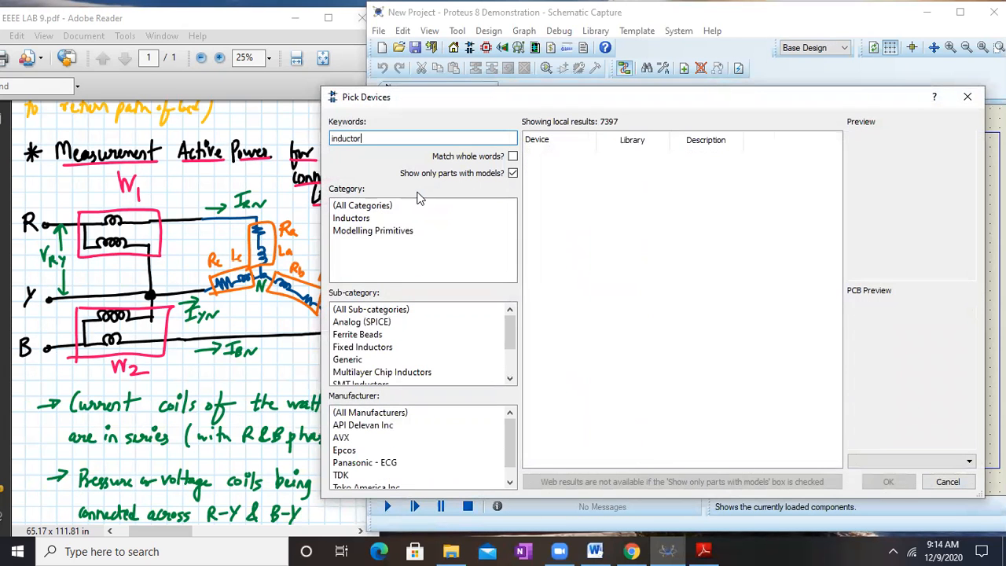
{"action": "left_click", "coordinate": [351, 218]}
{"action": "left_click", "coordinate": [370, 334]}
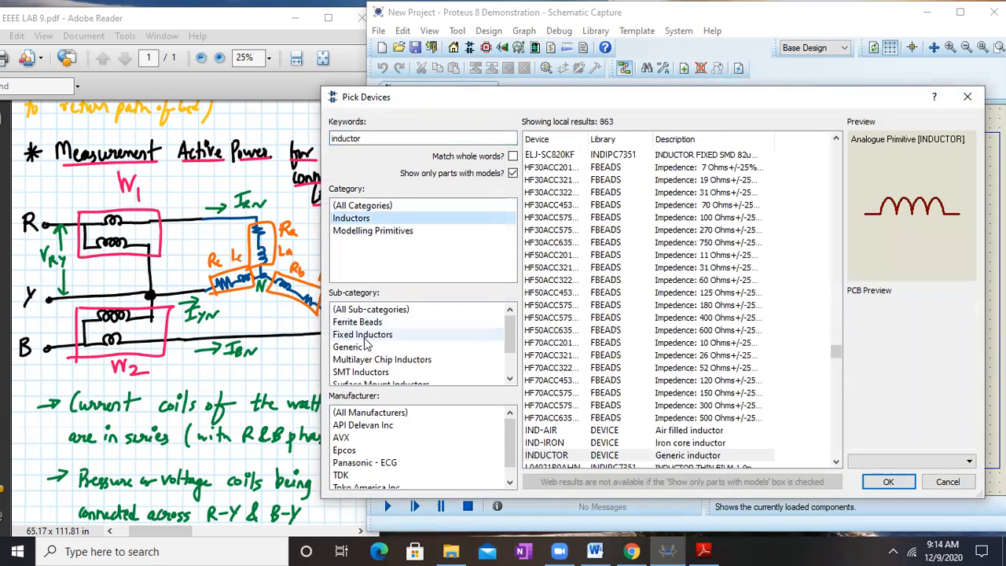
{"action": "left_click", "coordinate": [659, 156]}
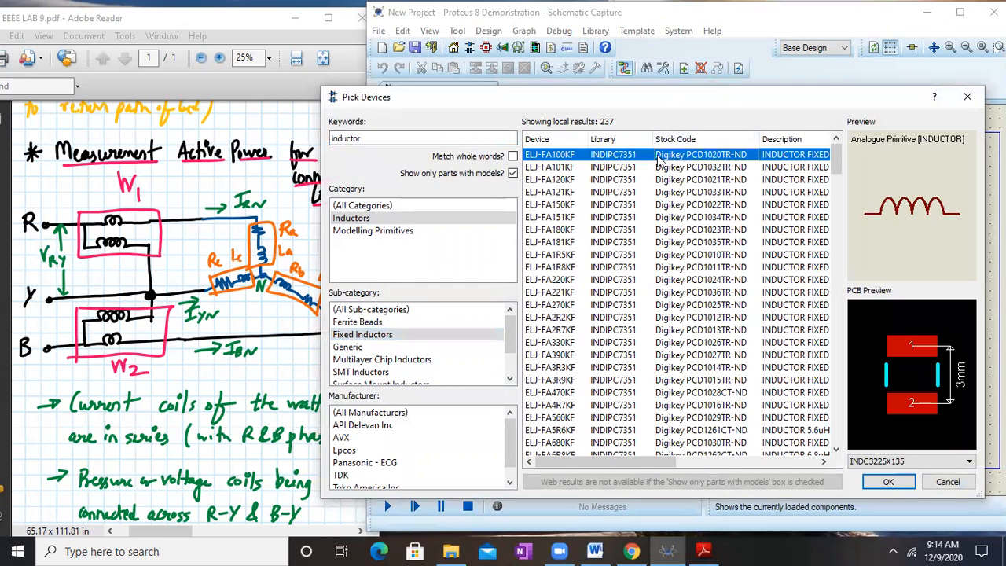
{"action": "left_click", "coordinate": [889, 483]}
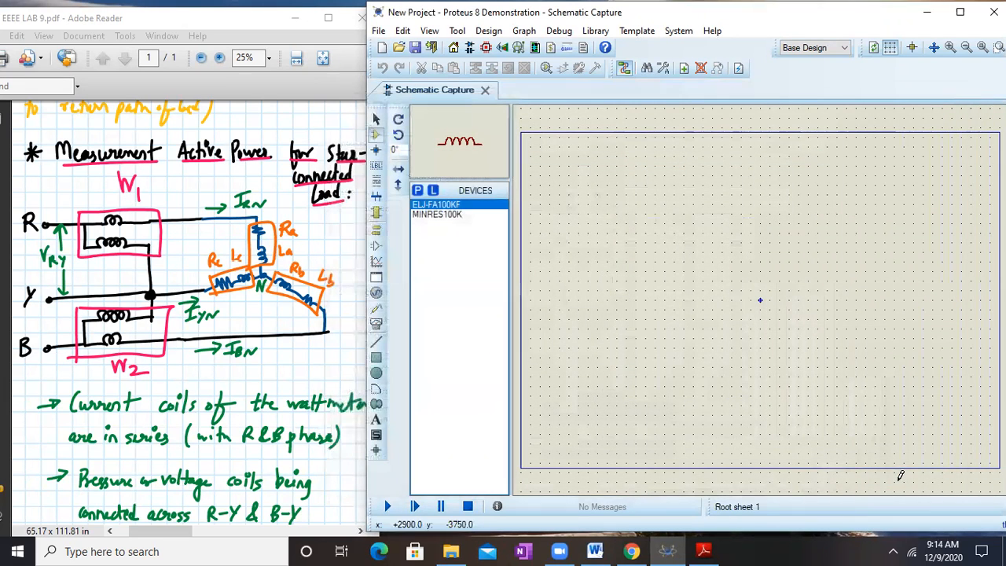
- Search the device library for three and add the V3PHASE three-phase mains line generator to the device list
{"action": "left_click", "coordinate": [420, 194]}
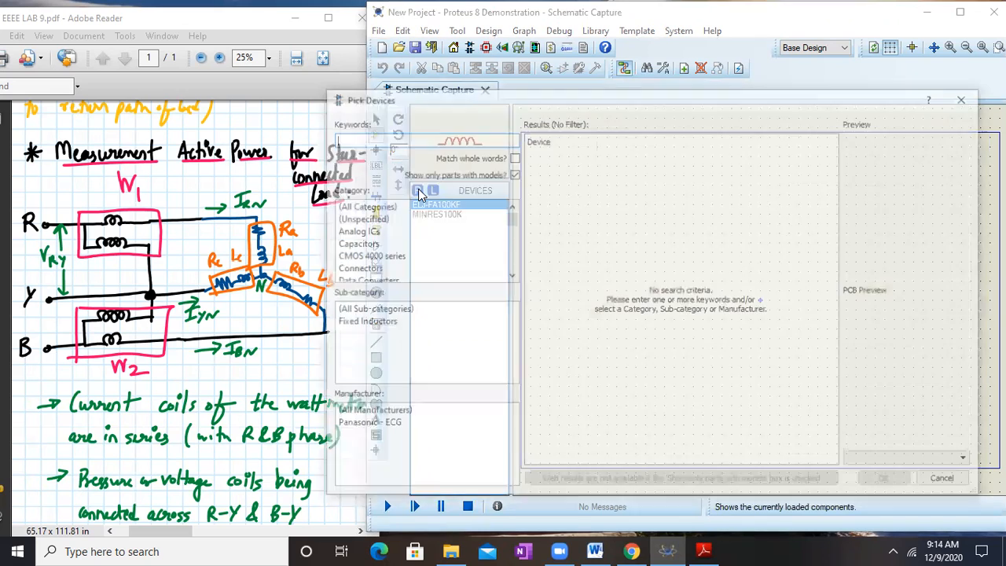
{"action": "type", "text": "three"}
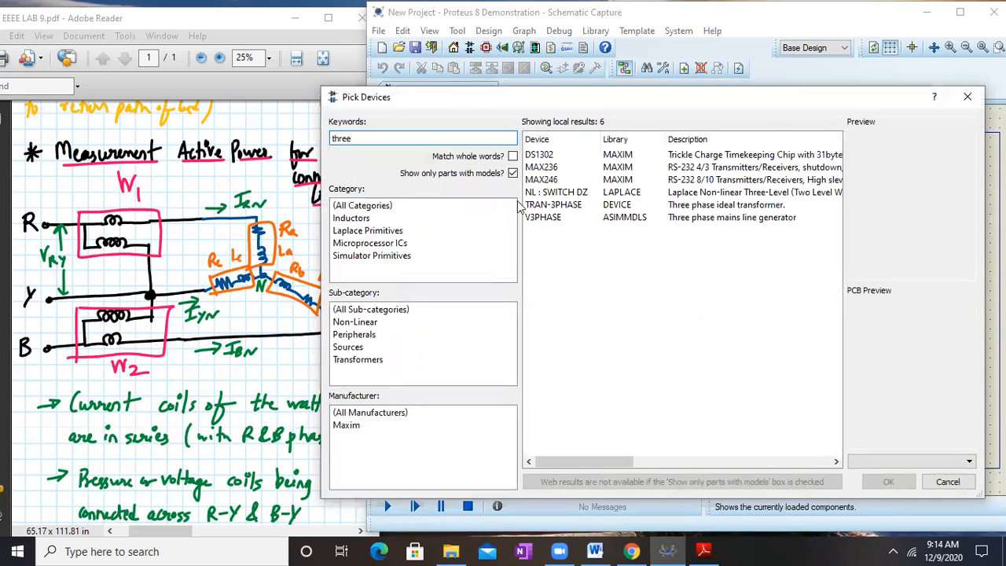
{"action": "left_click", "coordinate": [626, 218]}
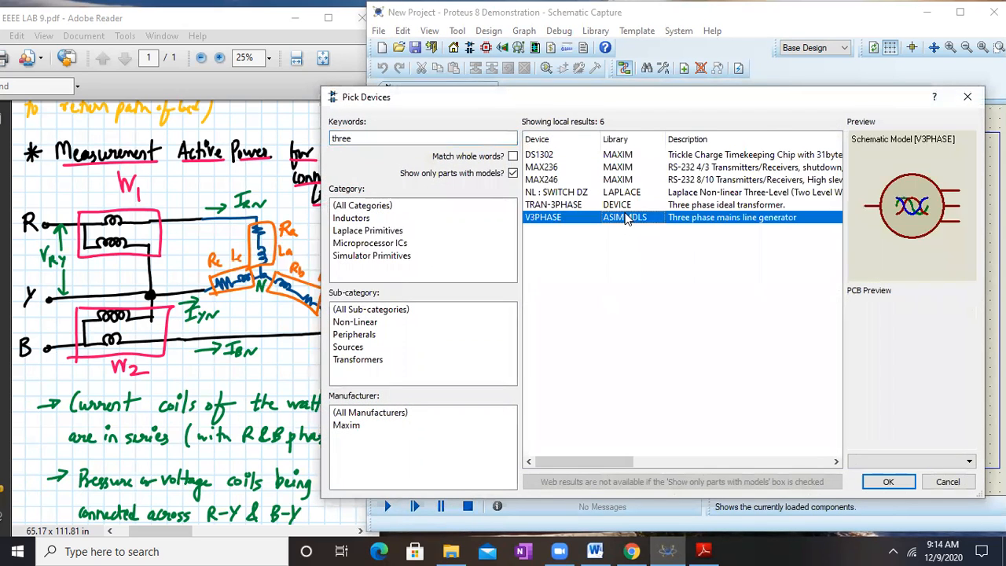
{"action": "left_click", "coordinate": [900, 484]}
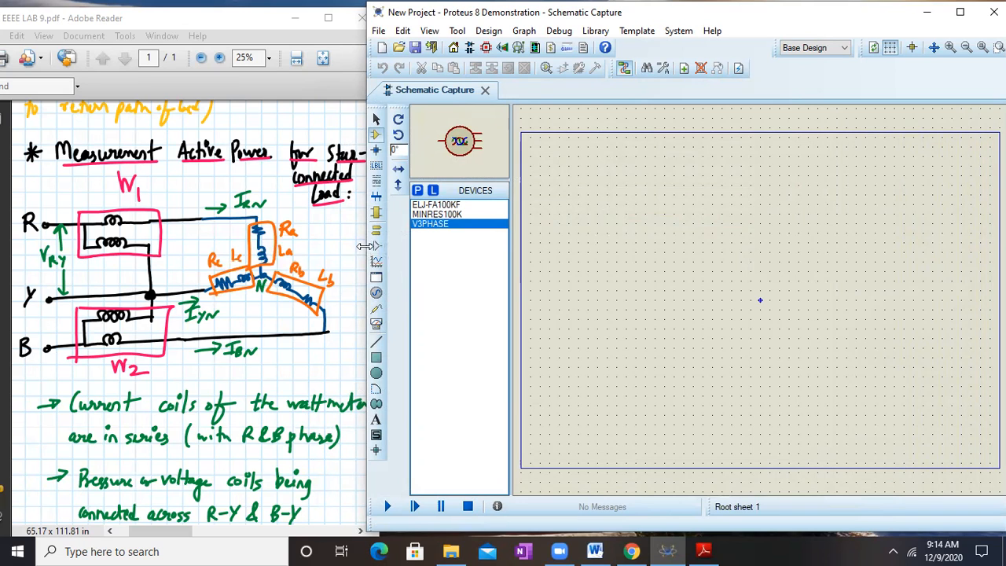
- Widen the Proteus window and place the V3PHASE generator near the left edge of the schematic sheet
{"action": "left_click_drag", "start_coordinate": [364, 246], "coordinate": [331, 246]}
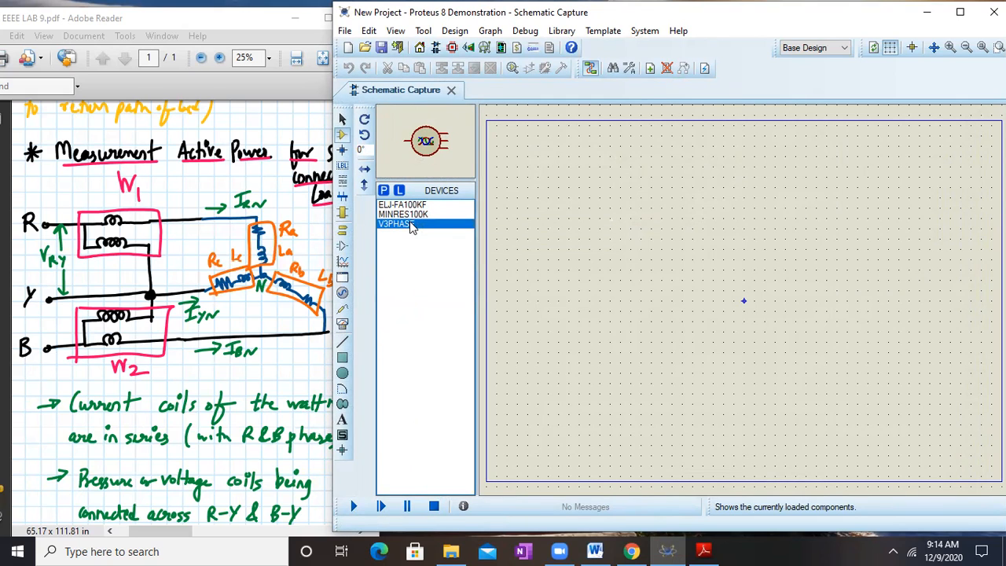
{"action": "left_click", "coordinate": [523, 286]}
{"action": "left_click", "coordinate": [530, 304]}
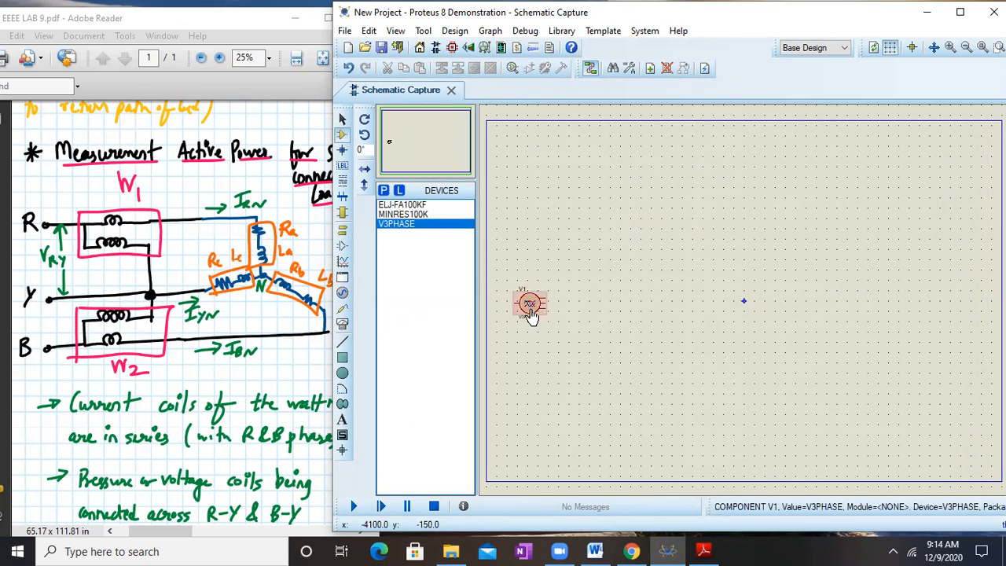
{"action": "scroll", "coordinate": [532, 313], "scroll_direction": "down", "scroll_amount": 1}
{"action": "scroll", "coordinate": [653, 309], "scroll_direction": "up", "scroll_amount": 3}
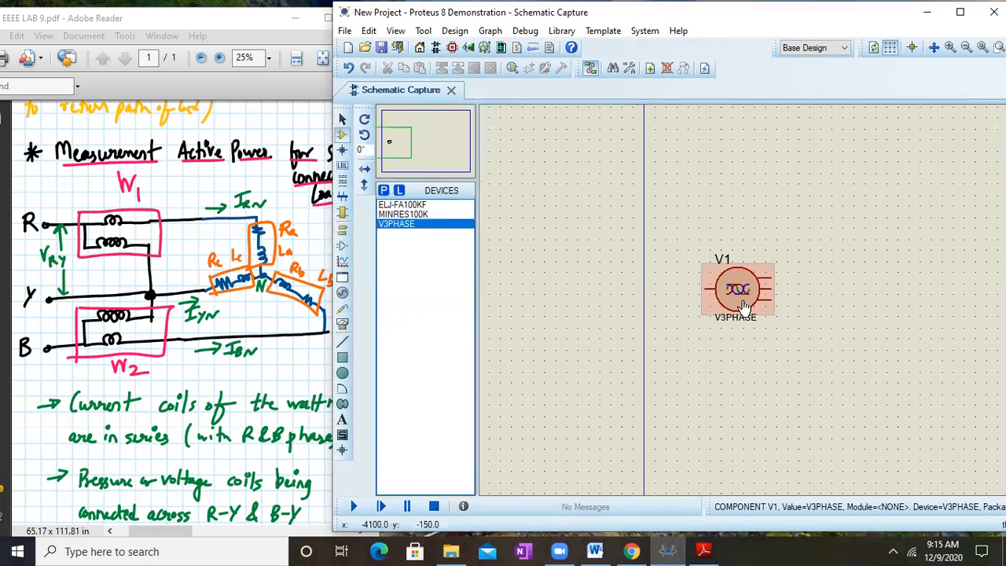
{"action": "scroll", "coordinate": [743, 305], "scroll_direction": "up", "scroll_amount": 1}
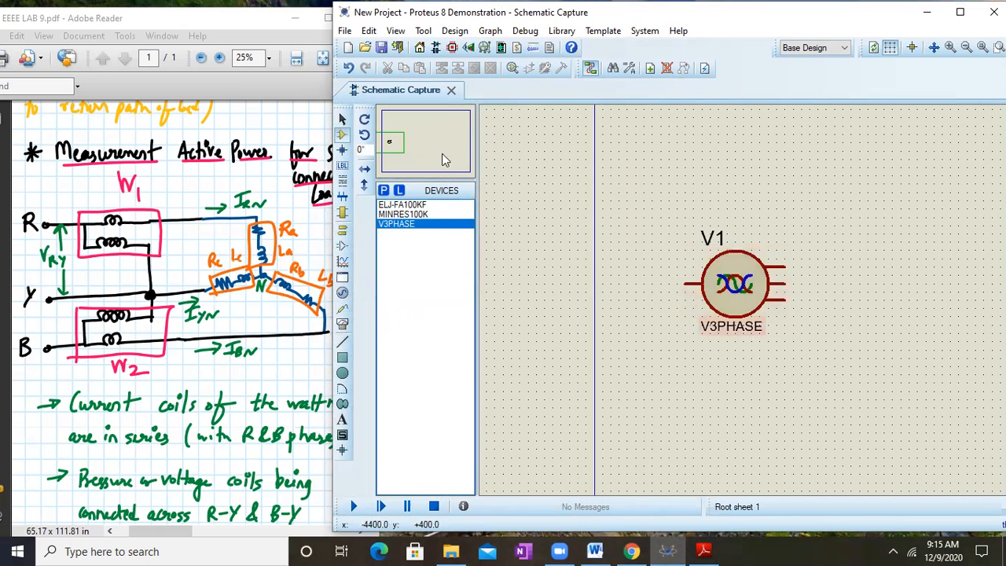
{"action": "scroll", "coordinate": [747, 303], "scroll_direction": "down", "scroll_amount": 1}
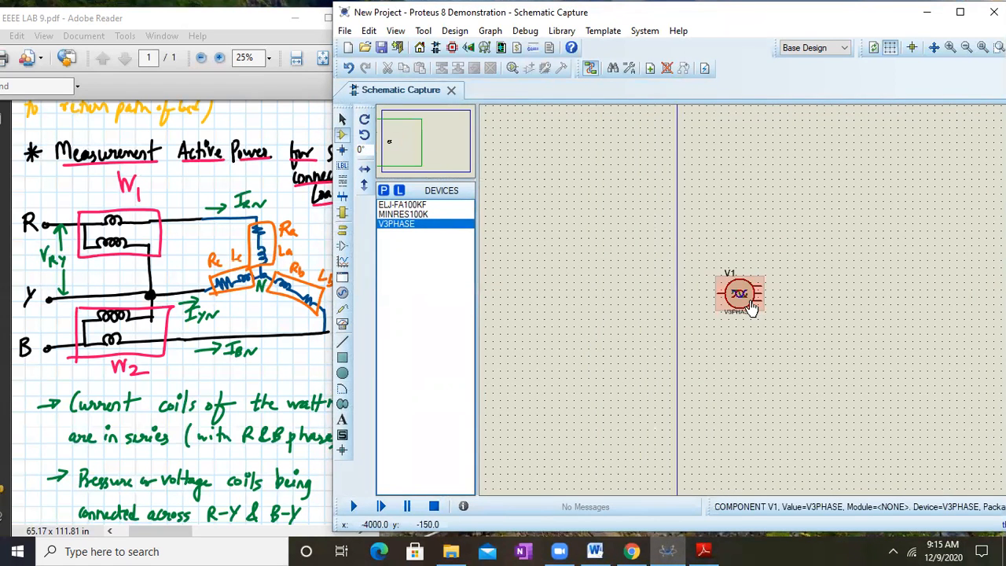
{"action": "left_click", "coordinate": [397, 146]}
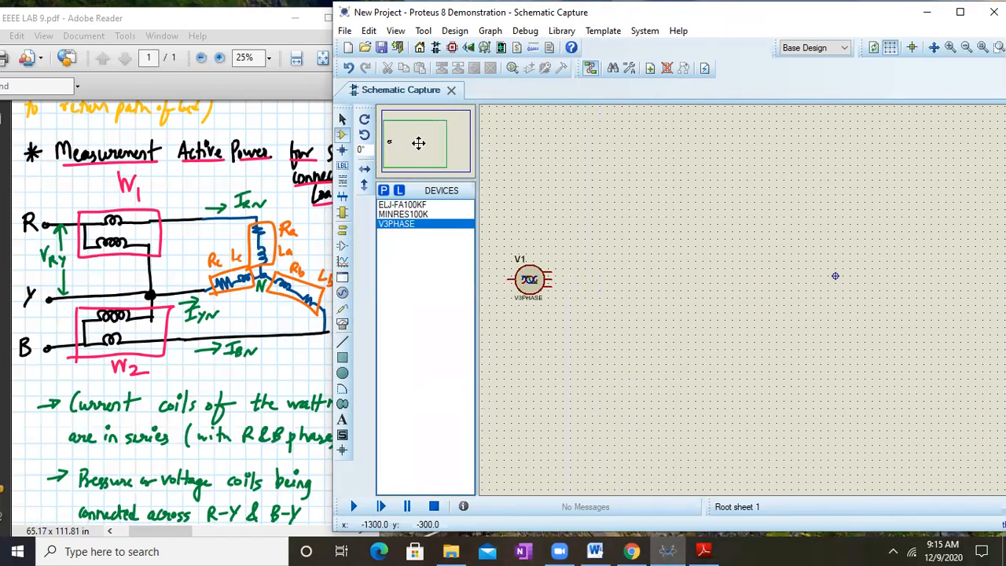
{"action": "left_click", "coordinate": [416, 142]}
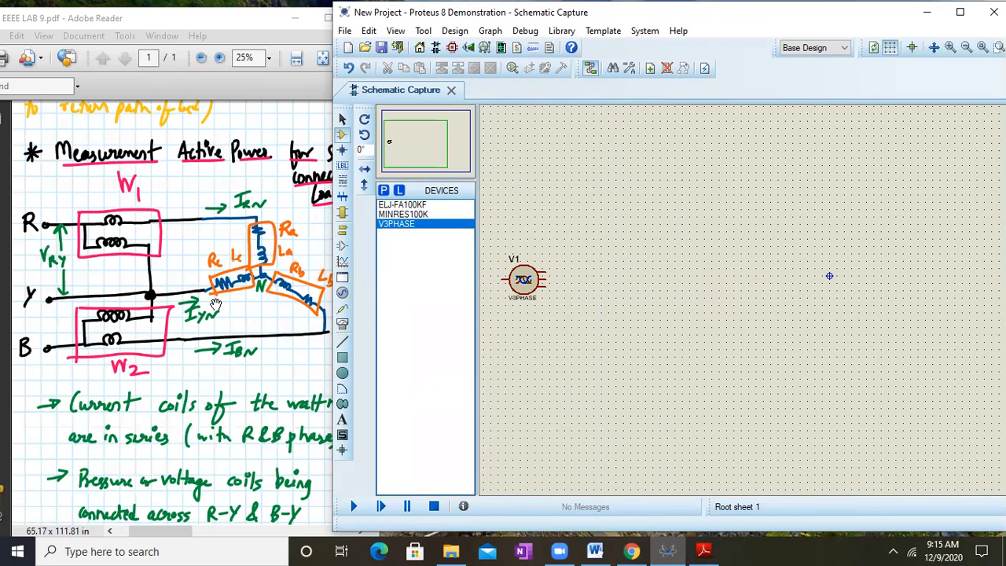
- Place an ELJ-FA100KF inductor and a MINRES100K resistor side by side, right of the generator, and wire them in series
{"action": "left_click", "coordinate": [419, 216]}
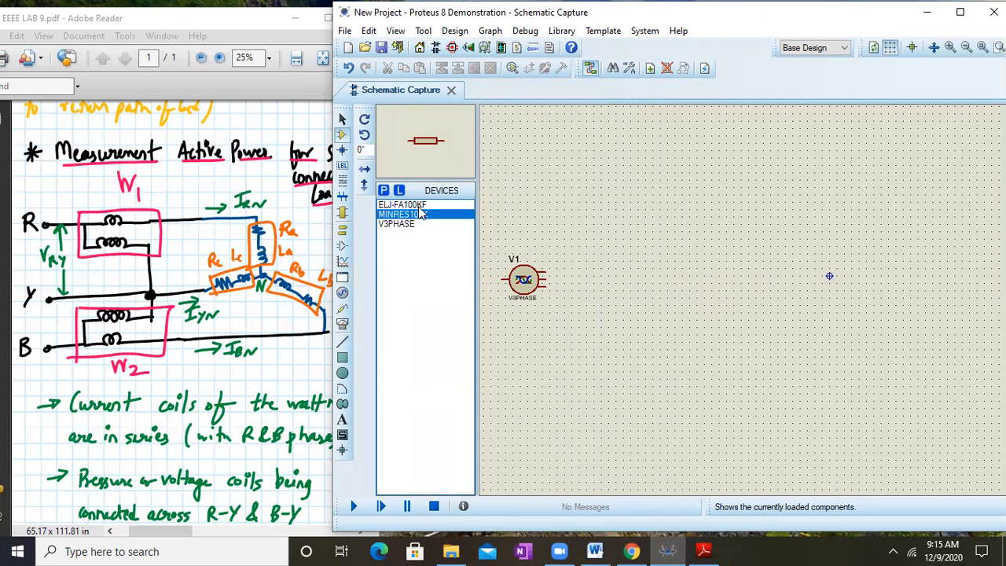
{"action": "left_click", "coordinate": [419, 206]}
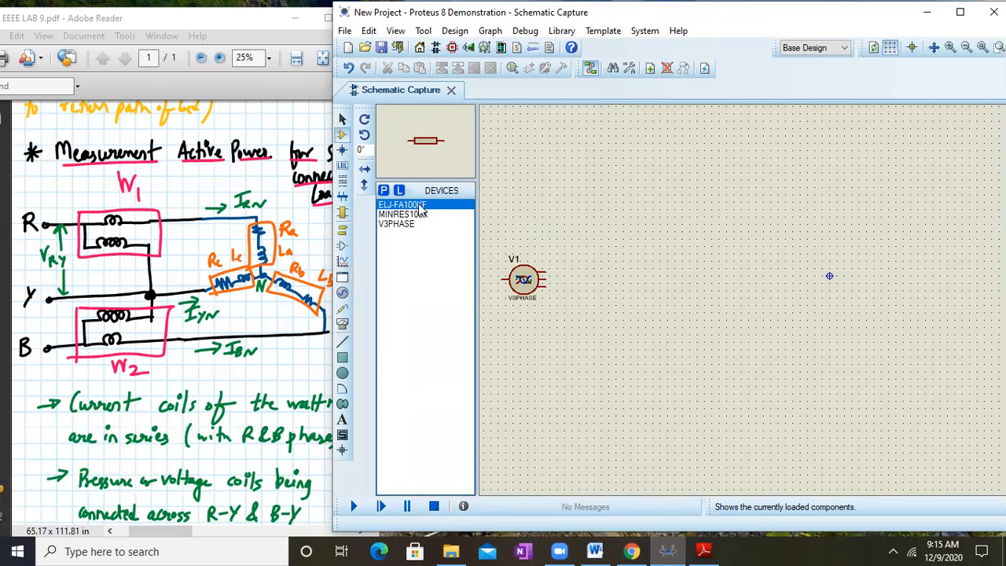
{"action": "left_click", "coordinate": [808, 219]}
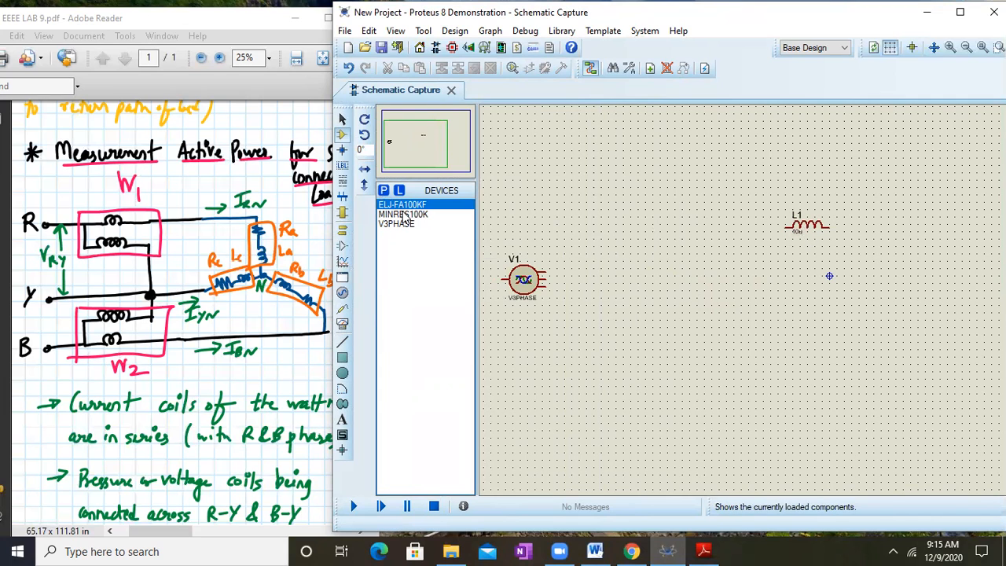
{"action": "left_click", "coordinate": [405, 214]}
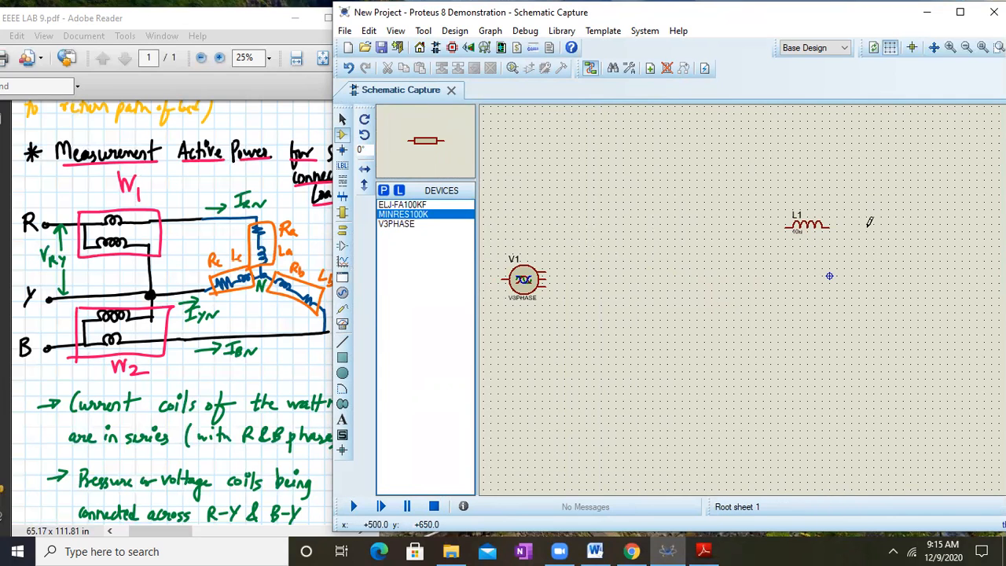
{"action": "left_click", "coordinate": [869, 227]}
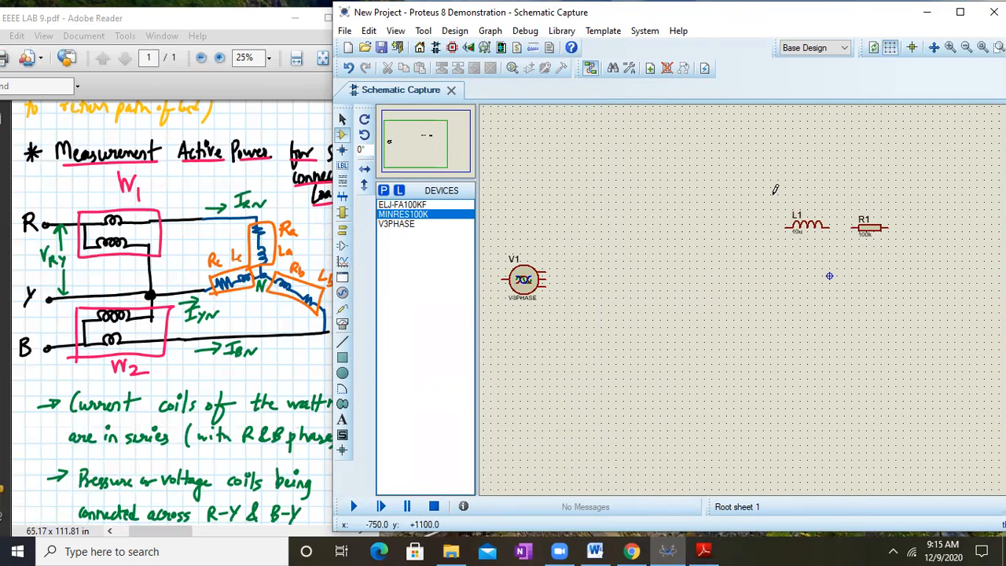
{"action": "left_click", "coordinate": [853, 225]}
{"action": "left_click", "coordinate": [829, 226]}
- Block-copy the L1–R1 series branch twice, stacking the two copies directly beneath the original
{"action": "left_click_drag", "start_coordinate": [763, 194], "coordinate": [908, 257]}
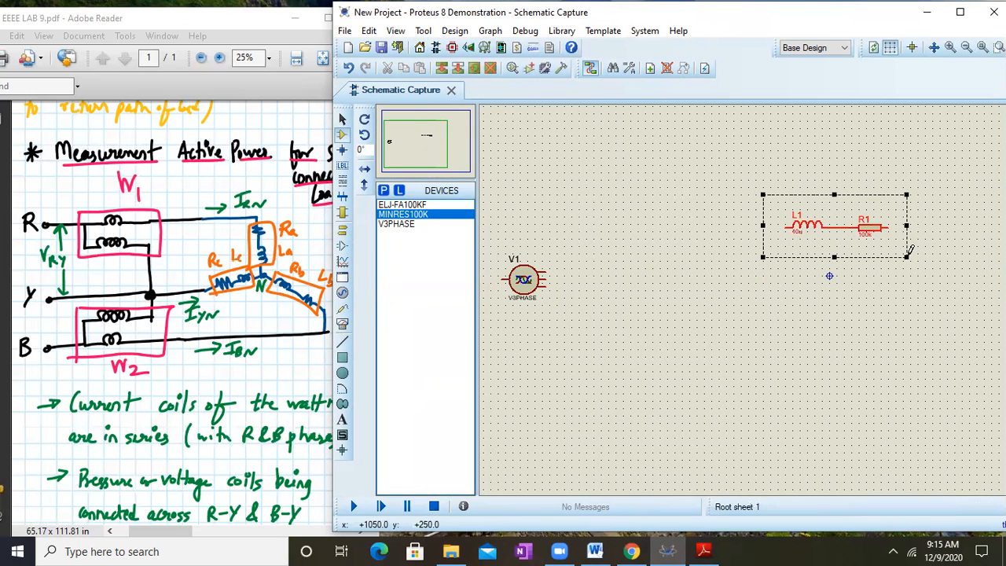
{"action": "right_click", "coordinate": [838, 224]}
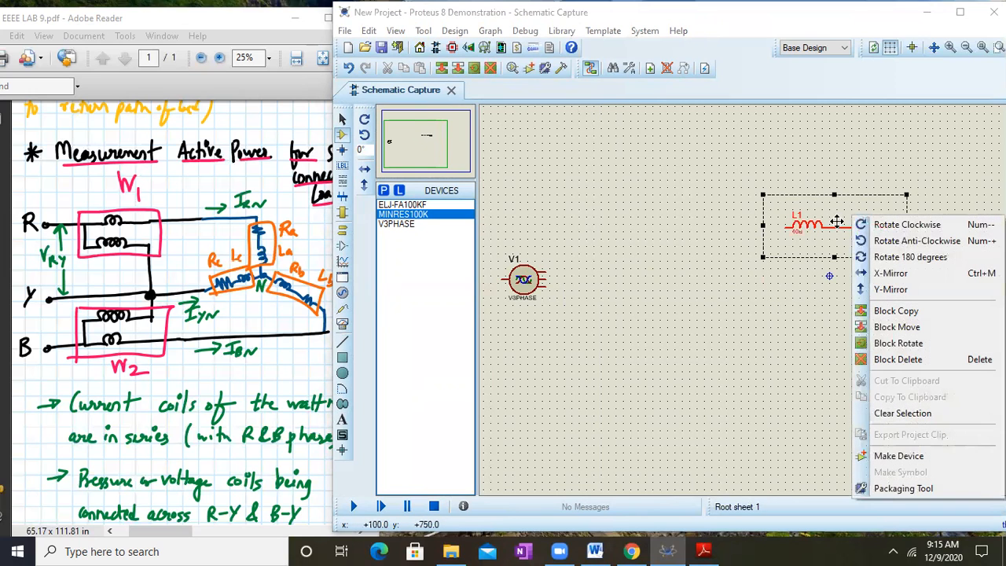
{"action": "left_click", "coordinate": [892, 312]}
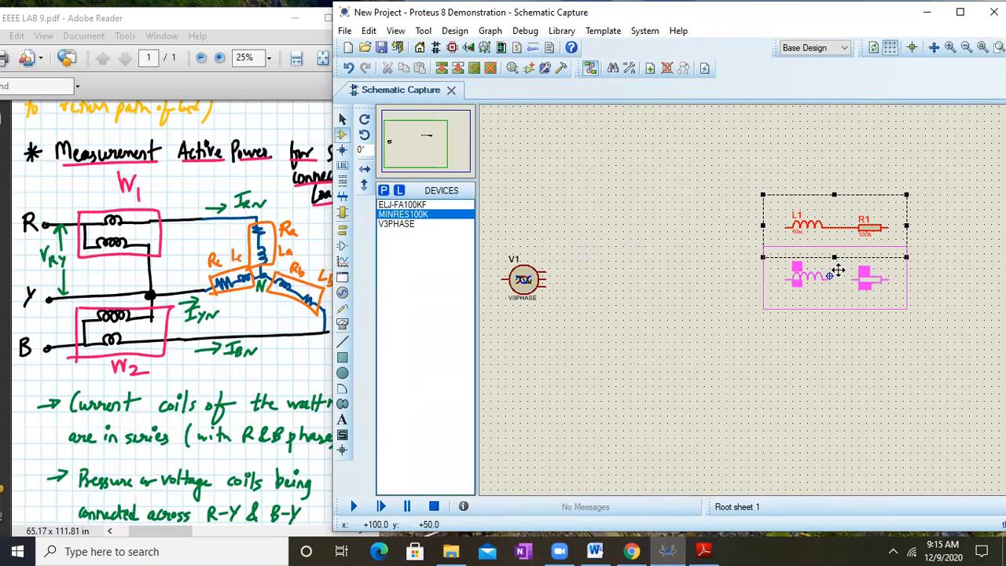
{"action": "left_click", "coordinate": [838, 272]}
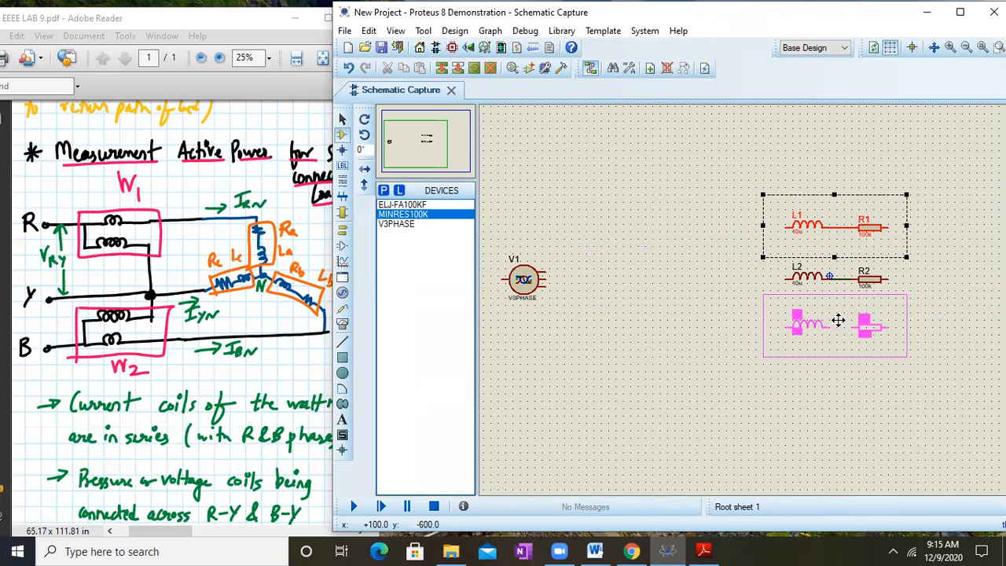
{"action": "left_click", "coordinate": [838, 320]}
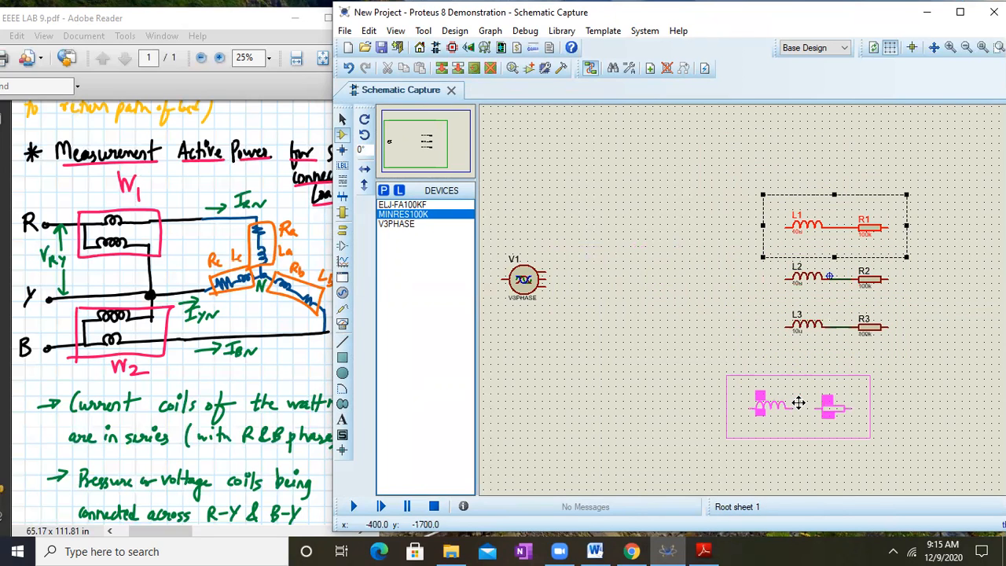
{"action": "right_click", "coordinate": [746, 399]}
{"action": "left_click", "coordinate": [899, 403]}
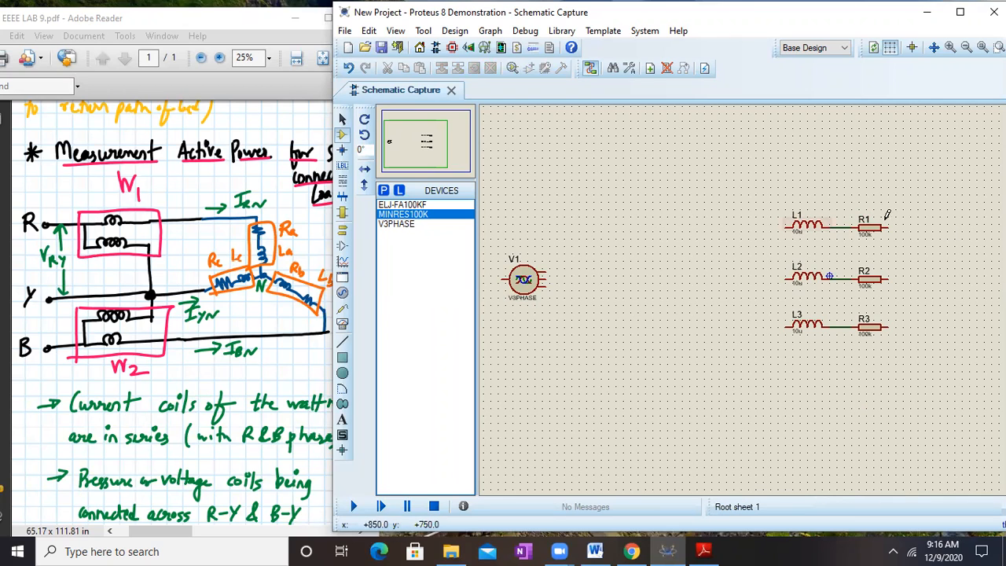
- Wire the free ends of resistors R1, R2 and R3 together to form the star point
{"action": "left_click", "coordinate": [893, 228]}
{"action": "right_click", "coordinate": [909, 276]}
{"action": "left_click", "coordinate": [890, 227]}
{"action": "left_click", "coordinate": [888, 278]}
{"action": "left_click", "coordinate": [925, 276]}
{"action": "left_click", "coordinate": [887, 325]}
- Place a GROUND terminal just right of the star point and wire it to the common node
{"action": "right_click", "coordinate": [944, 277]}
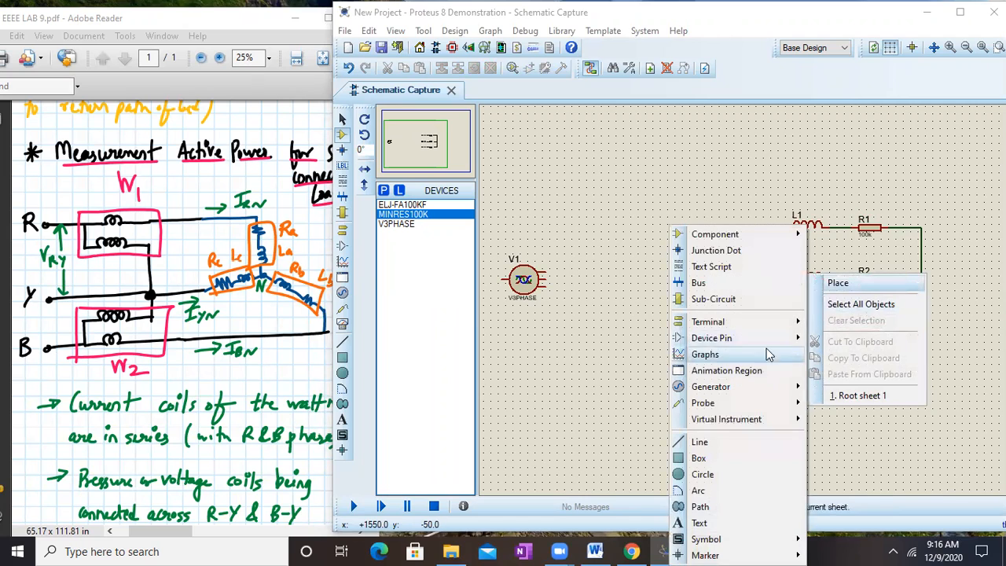
{"action": "mouse_move", "coordinate": [760, 322]}
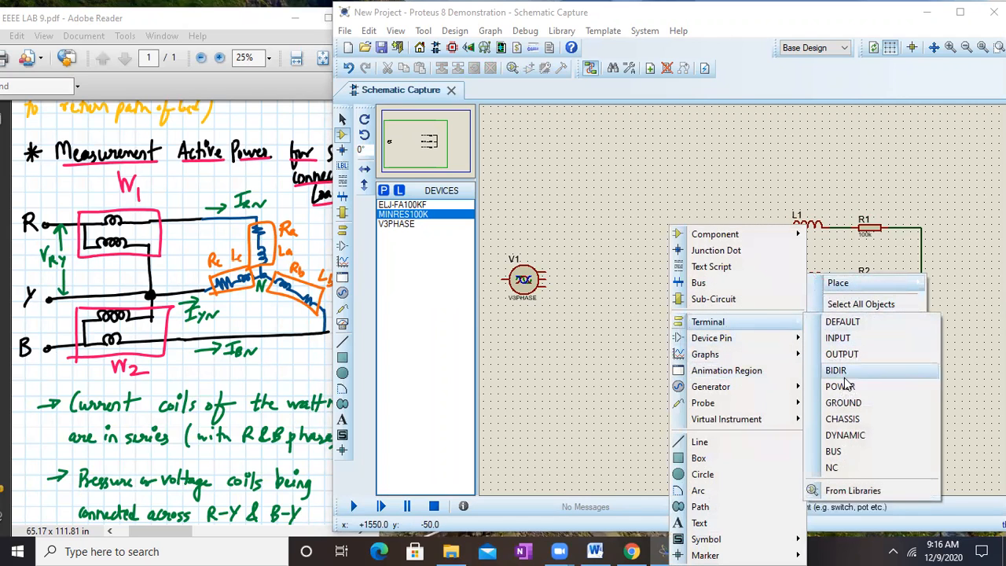
{"action": "left_click", "coordinate": [845, 402]}
{"action": "left_click", "coordinate": [939, 293]}
{"action": "left_click", "coordinate": [923, 279]}
{"action": "left_click", "coordinate": [939, 287]}
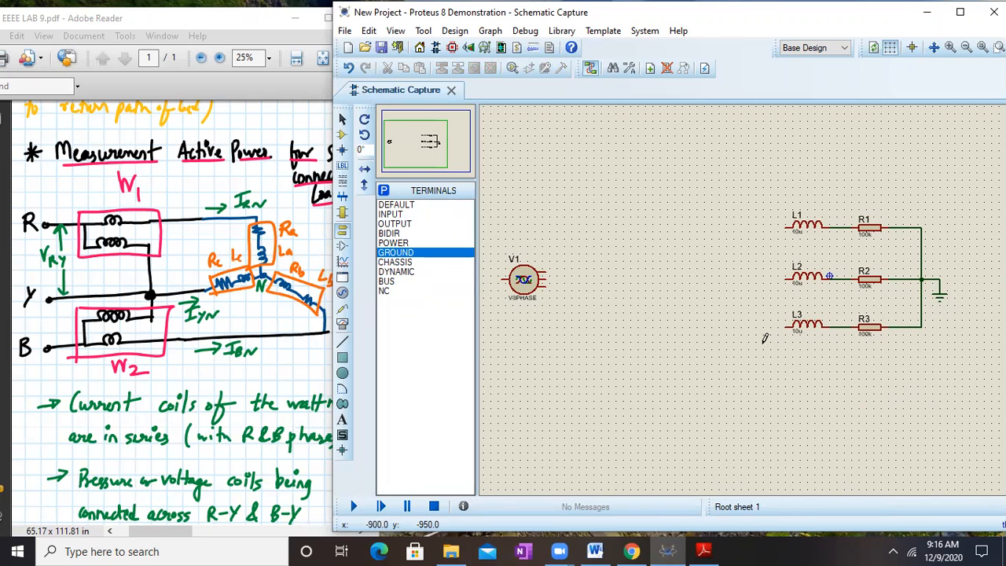
- Maximize the Proteus window and enlarge the view of the circuit
{"action": "left_click", "coordinate": [962, 12]}
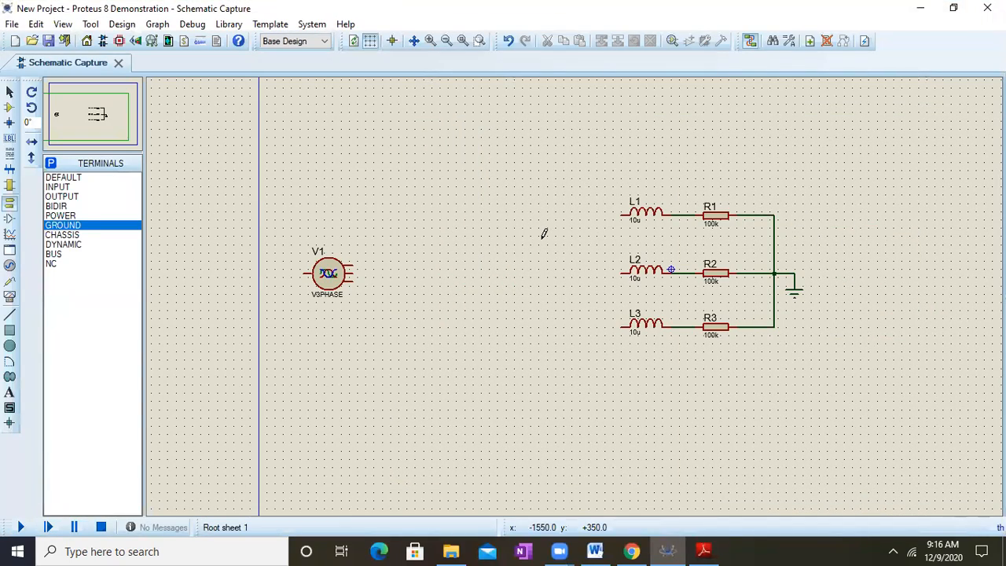
{"action": "scroll", "coordinate": [574, 291], "scroll_direction": "up", "scroll_amount": 4}
{"action": "scroll", "coordinate": [576, 291], "scroll_direction": "down", "scroll_amount": 3}
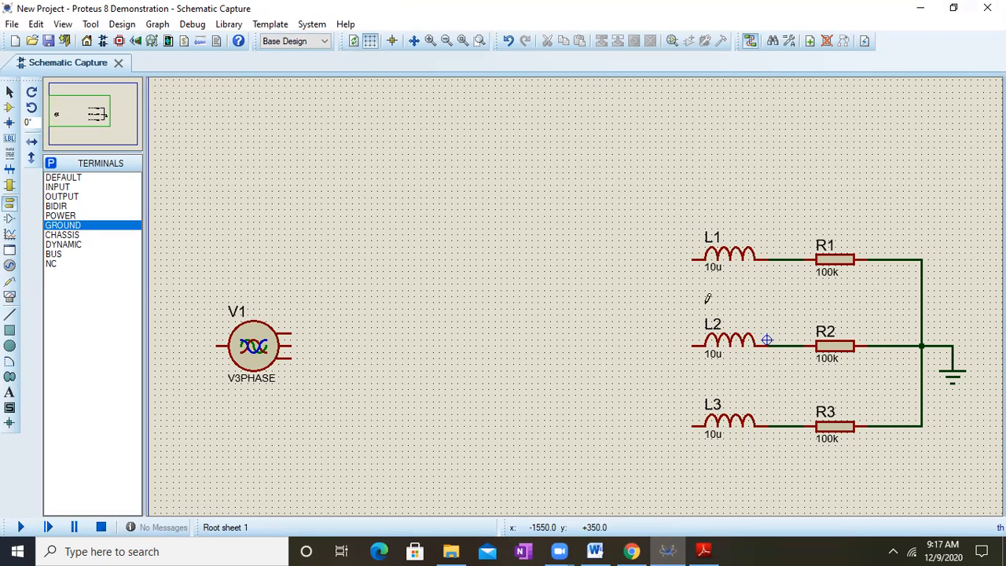
{"action": "right_click", "coordinate": [921, 296]}
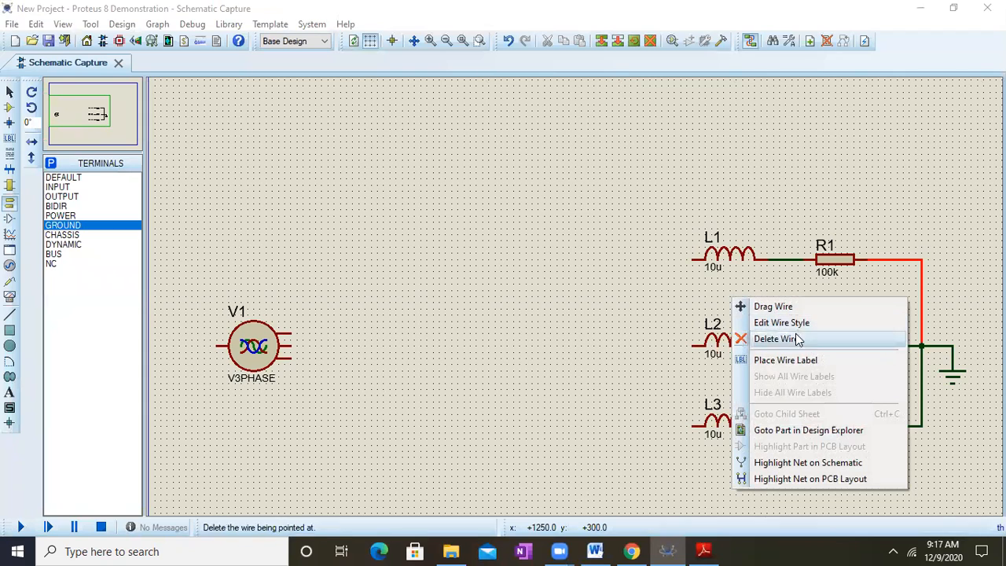
{"action": "left_click", "coordinate": [924, 270]}
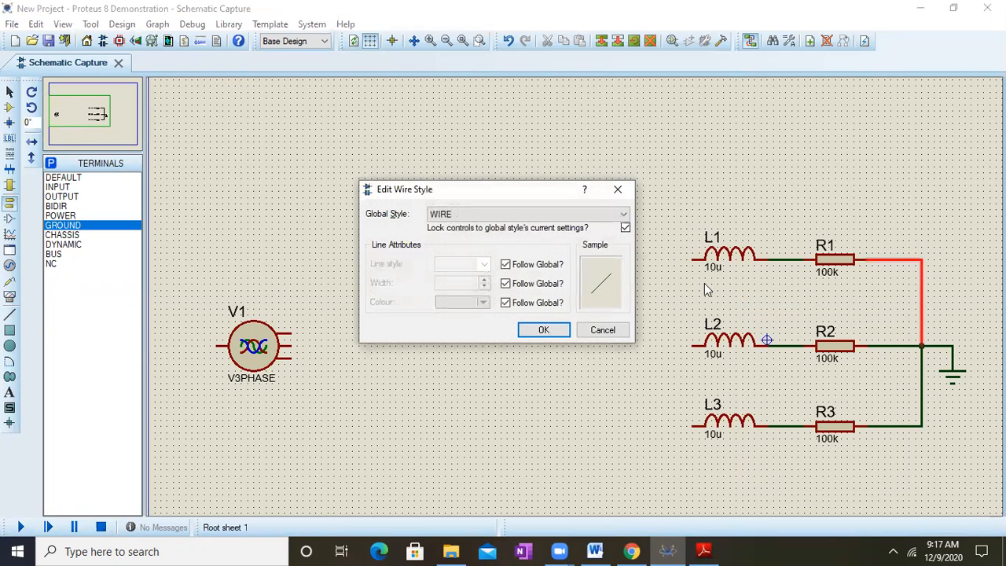
{"action": "left_click", "coordinate": [624, 188]}
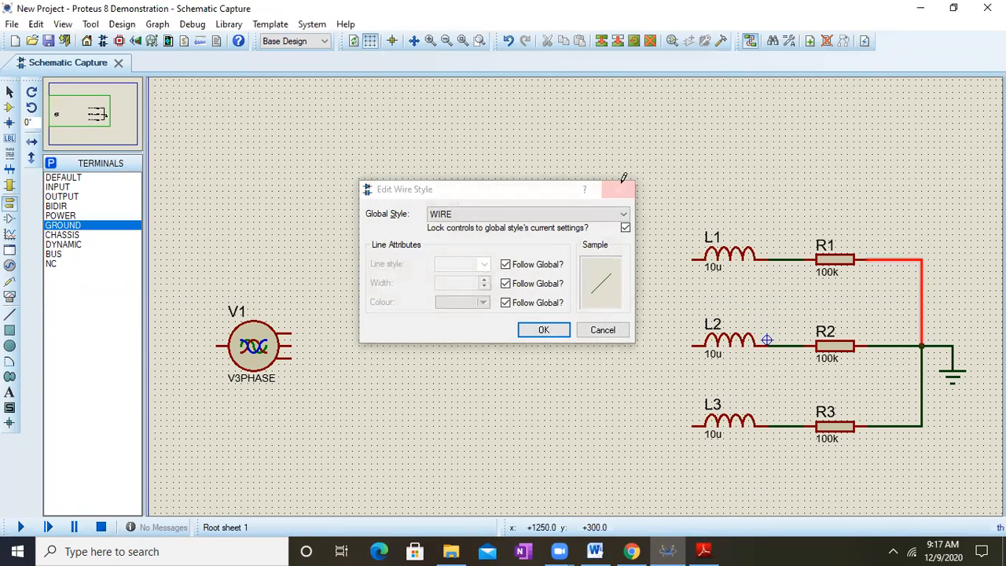
- Delete the wires that connect R1 and R3 to the star point
{"action": "right_click", "coordinate": [904, 260]}
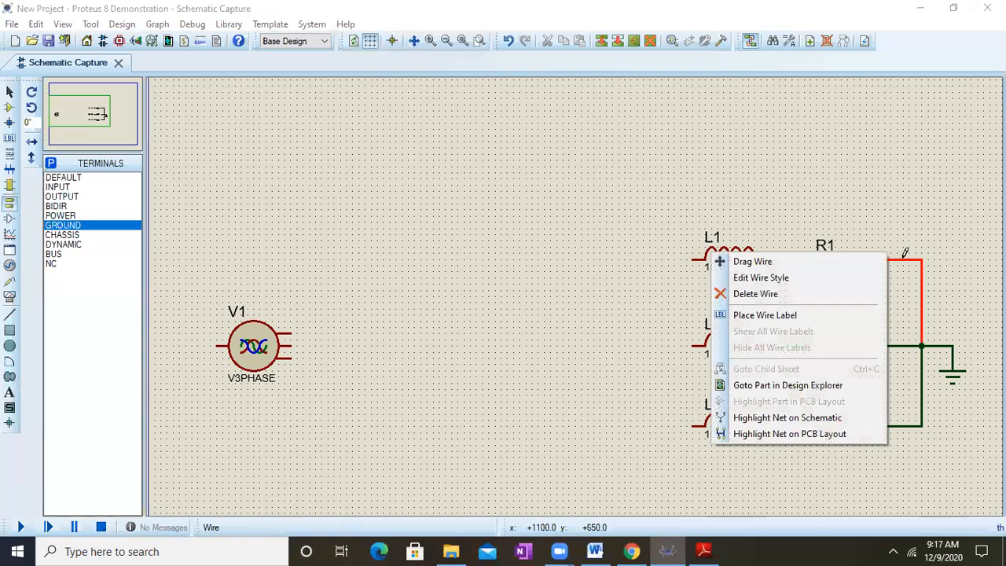
{"action": "left_click", "coordinate": [775, 295]}
{"action": "right_click", "coordinate": [921, 403]}
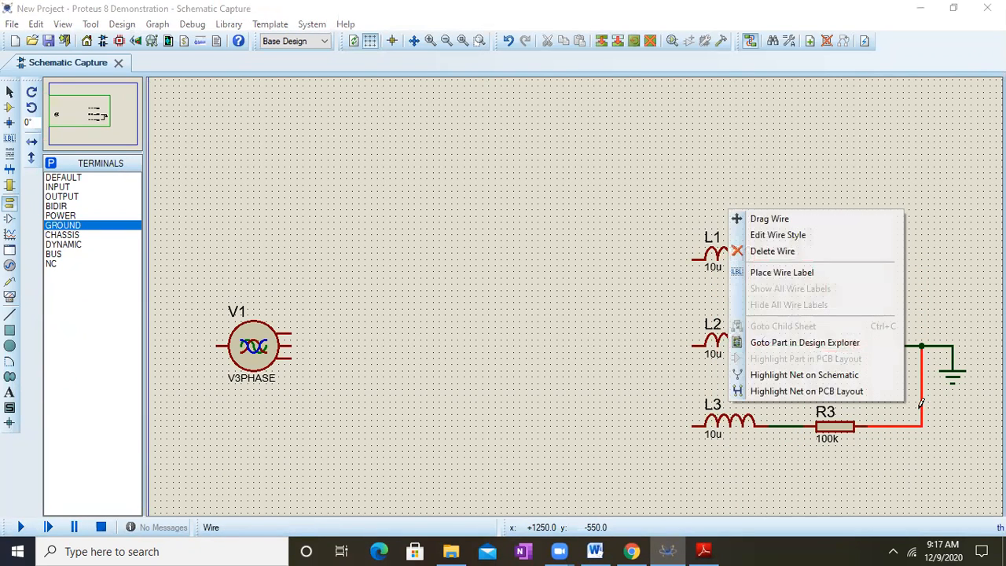
{"action": "left_click", "coordinate": [790, 252]}
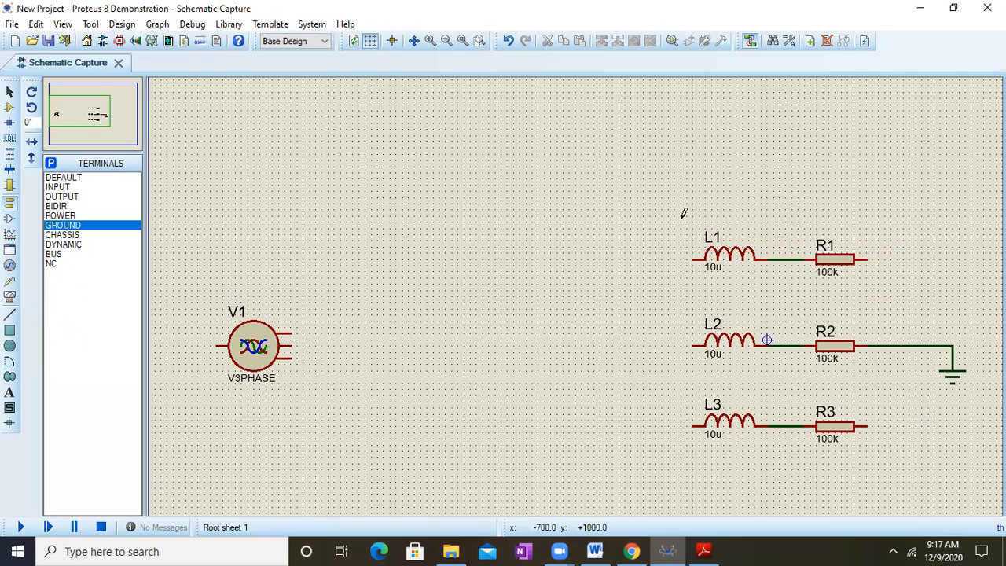
- Space out the load branches by moving L1–R1 up and L3–R3 down, away from L2–R2
{"action": "left_click_drag", "start_coordinate": [683, 214], "coordinate": [873, 297]}
{"action": "left_click_drag", "start_coordinate": [798, 253], "coordinate": [797, 211]}
{"action": "left_click_drag", "start_coordinate": [686, 376], "coordinate": [891, 476]}
{"action": "left_click_drag", "start_coordinate": [804, 420], "coordinate": [801, 469]}
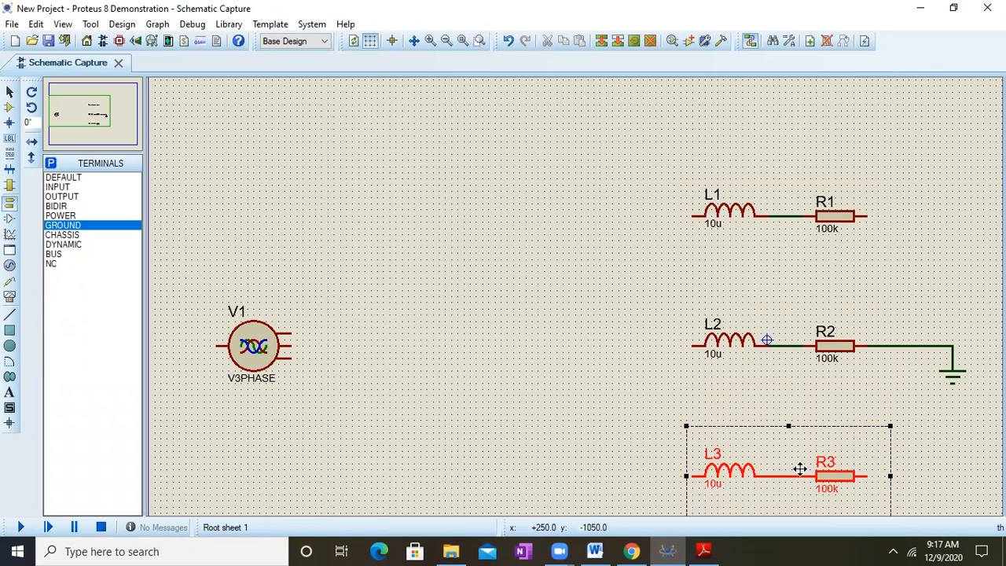
- Wire the free ends of R1 and R3 to one junction on the wire between R2 and ground
{"action": "left_click", "coordinate": [868, 215]}
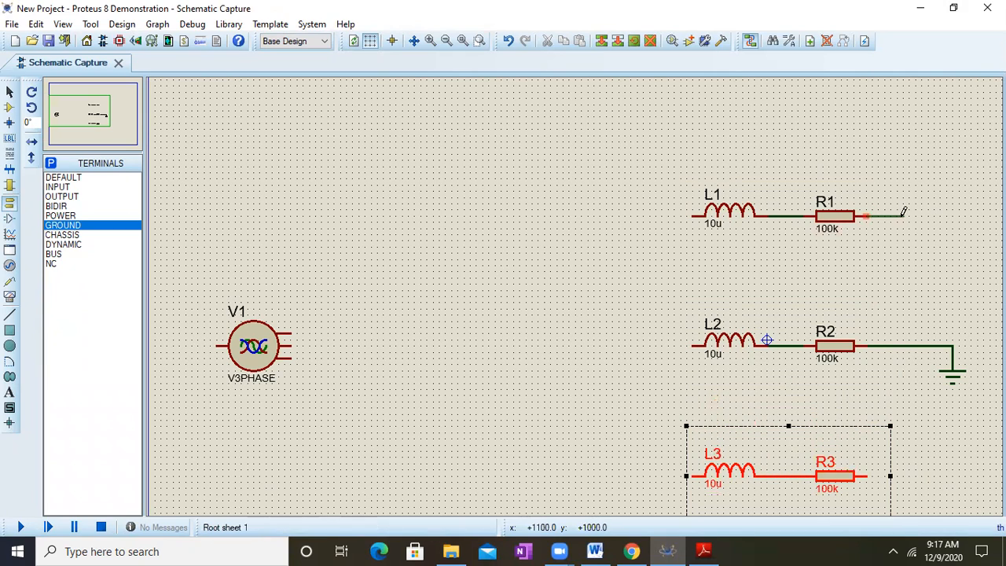
{"action": "left_click", "coordinate": [904, 346]}
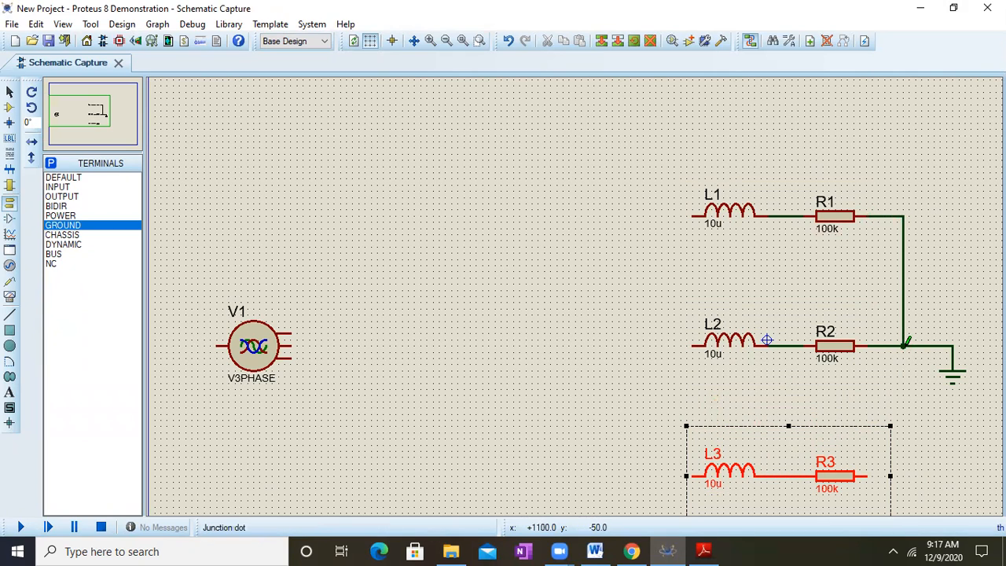
{"action": "left_click", "coordinate": [948, 451]}
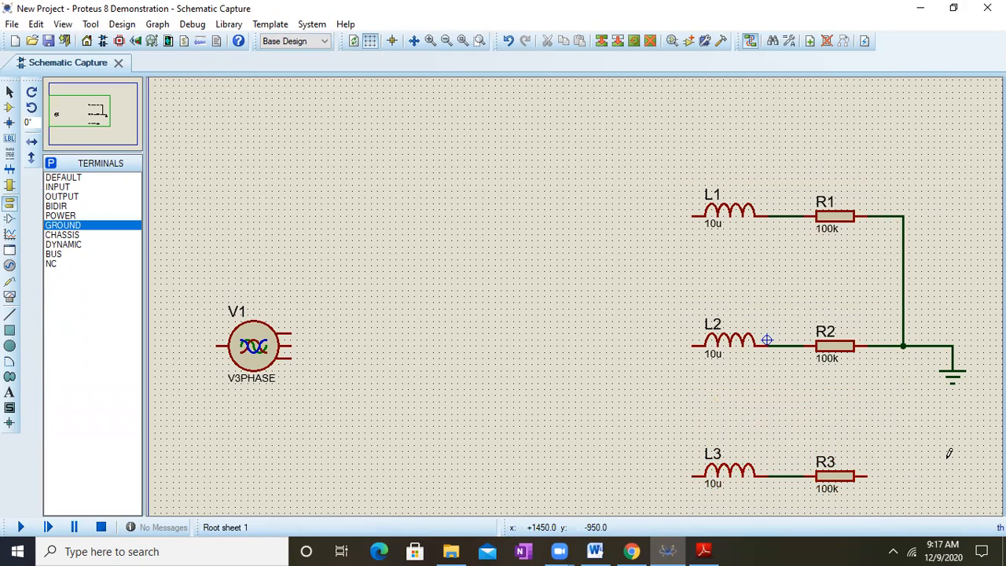
{"action": "left_click", "coordinate": [865, 475]}
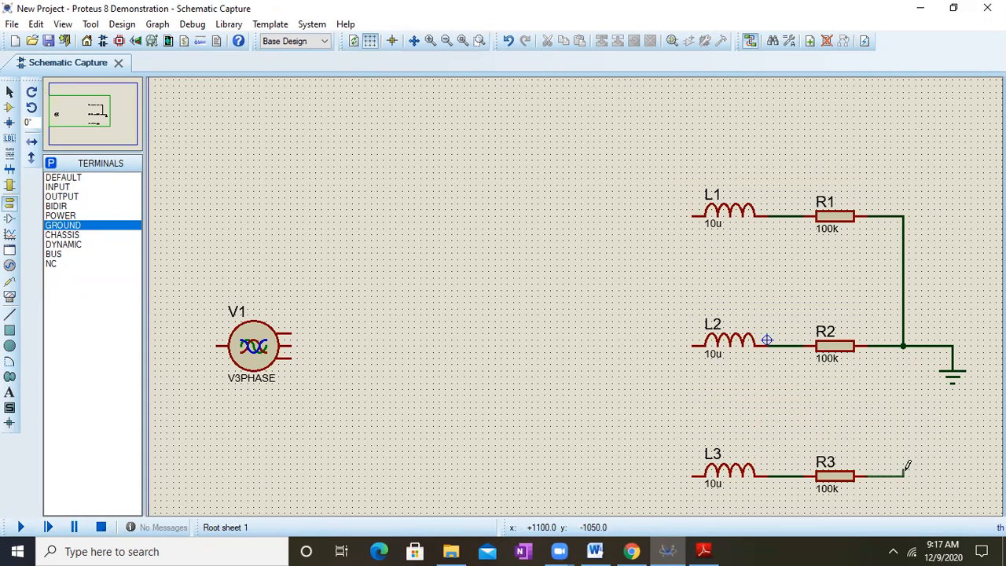
{"action": "left_click", "coordinate": [902, 346]}
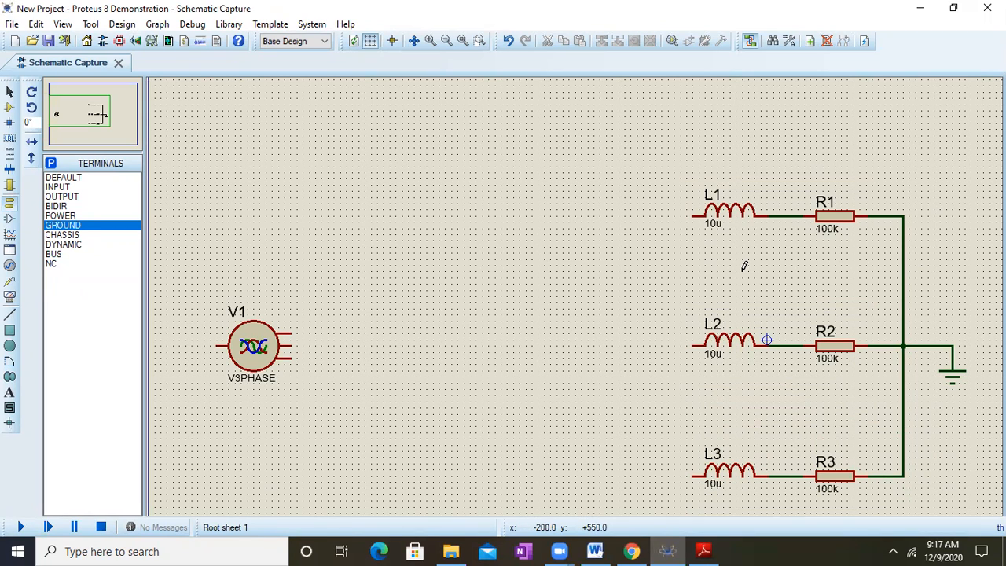
- Place two wattmeter instruments one above the other, between the V3PHASE generator and the load branches
{"action": "left_click", "coordinate": [9, 298]}
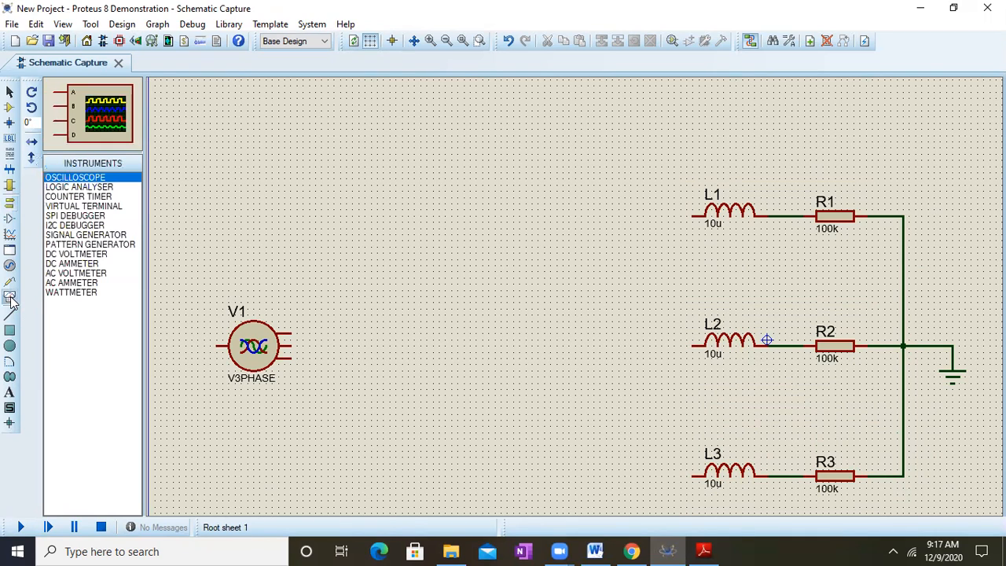
{"action": "left_click", "coordinate": [76, 293]}
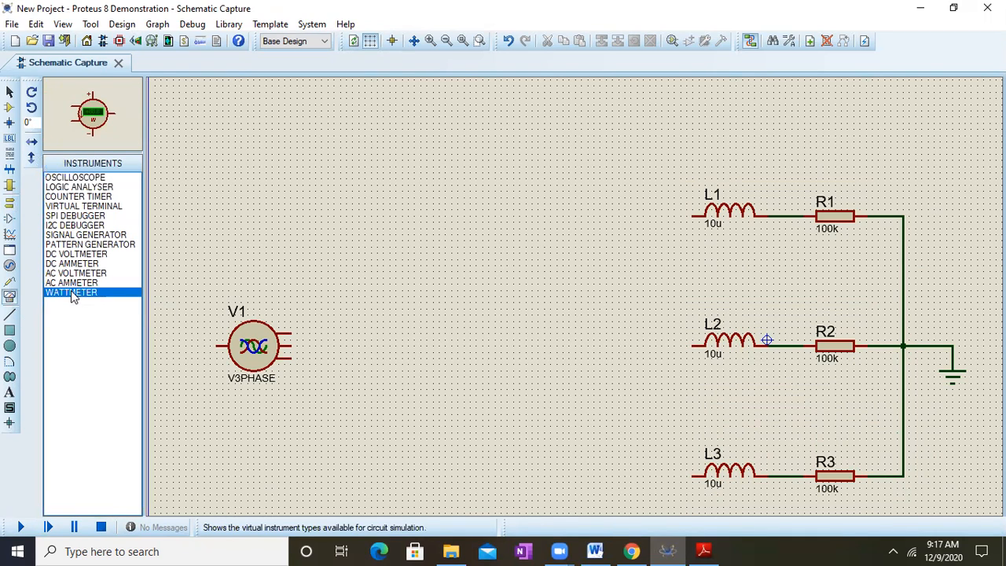
{"action": "left_click", "coordinate": [411, 258]}
{"action": "left_click", "coordinate": [409, 263]}
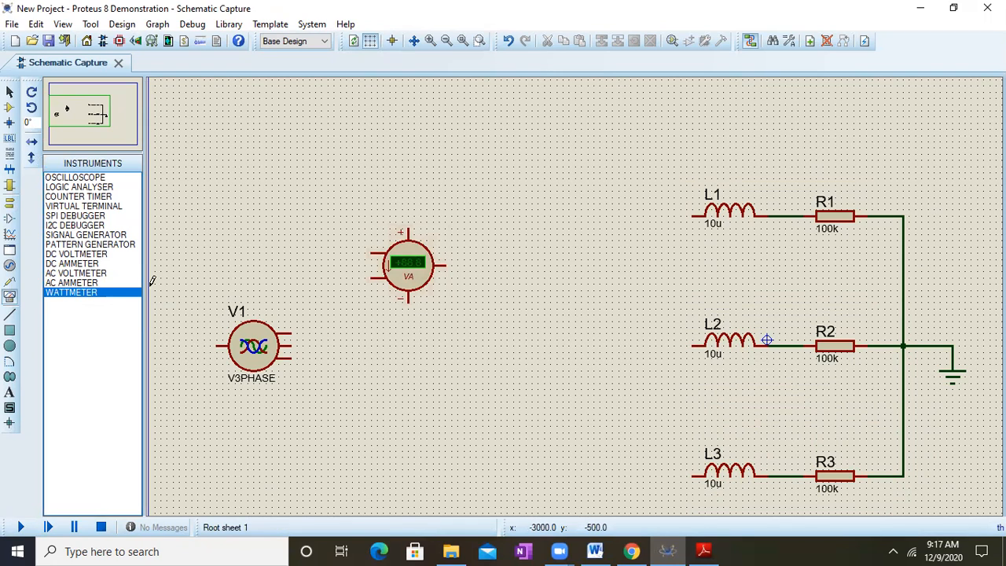
{"action": "left_click", "coordinate": [92, 293]}
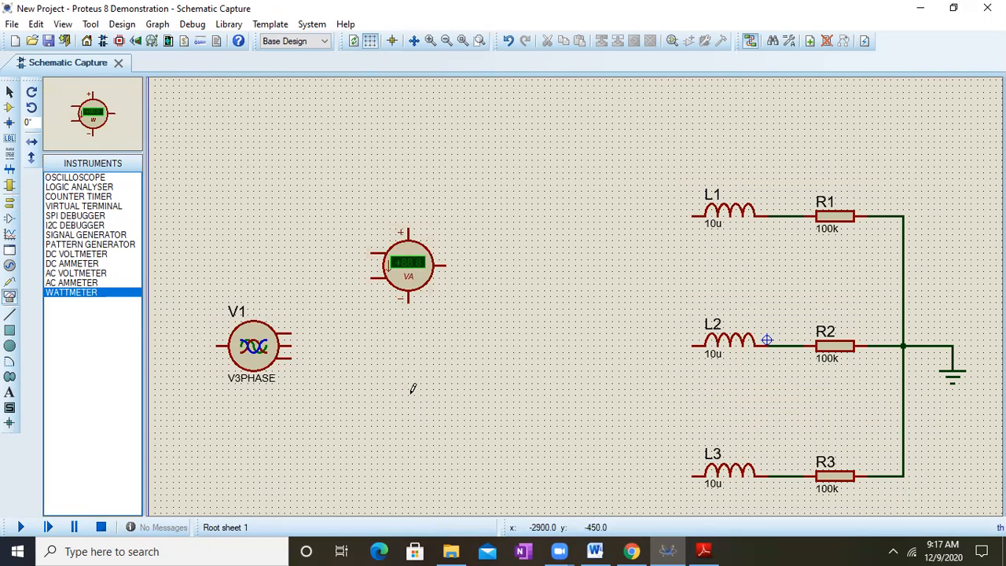
{"action": "left_click", "coordinate": [412, 390]}
{"action": "left_click", "coordinate": [410, 398]}
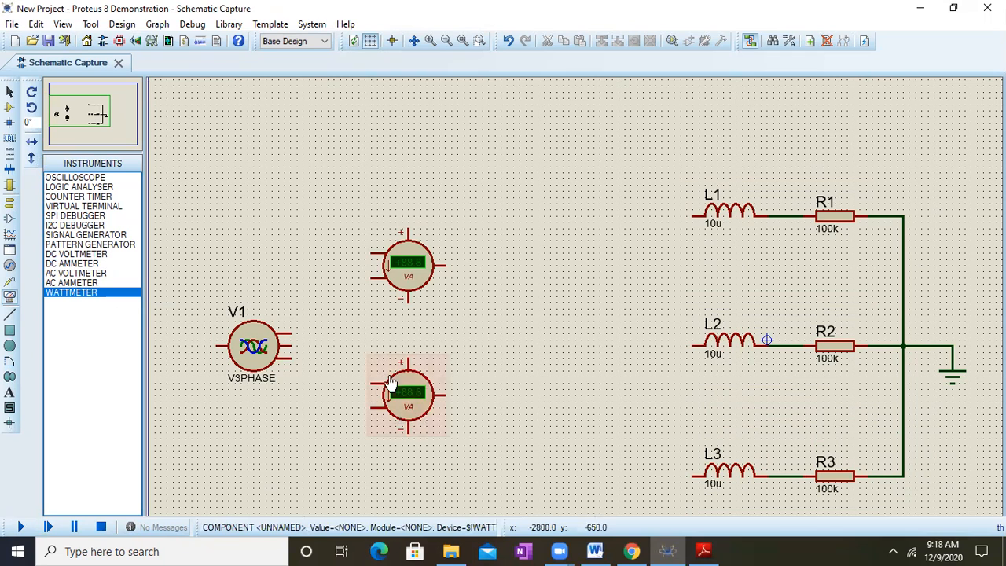
- Y-mirror the lower wattmeter and wire the negative voltage terminals of both wattmeters together
{"action": "right_click", "coordinate": [403, 395]}
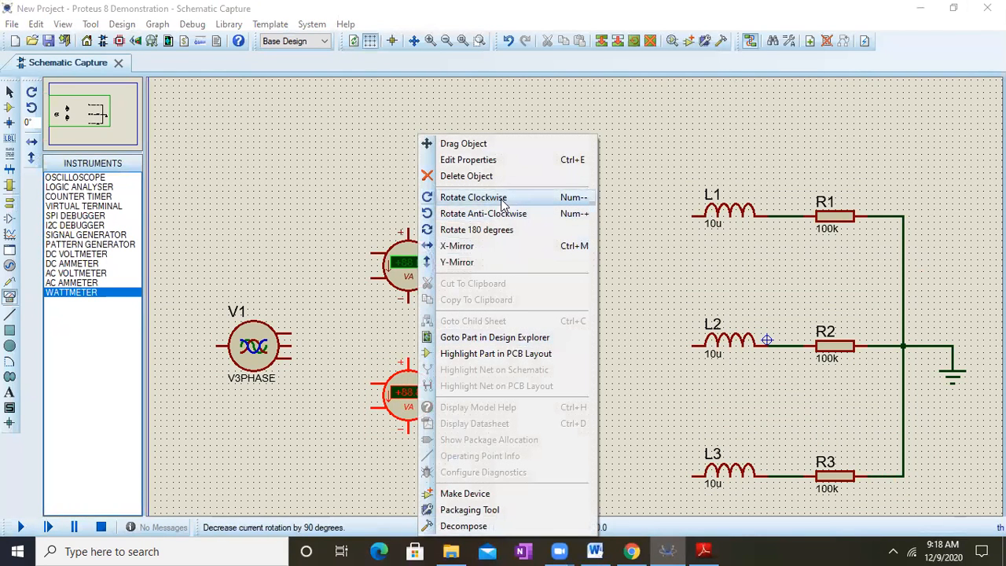
{"action": "left_click", "coordinate": [478, 262]}
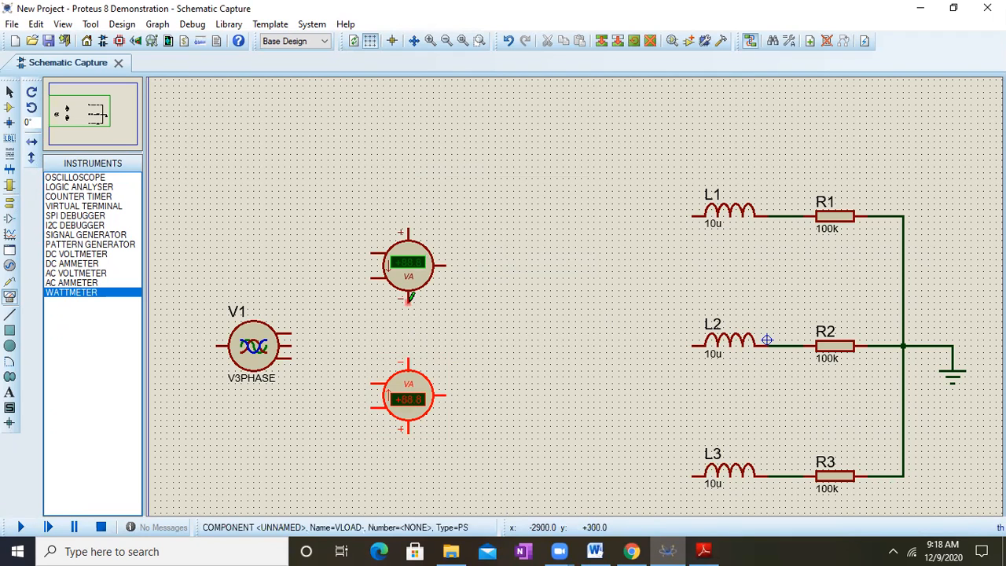
{"action": "left_click", "coordinate": [409, 298]}
{"action": "left_click", "coordinate": [408, 363]}
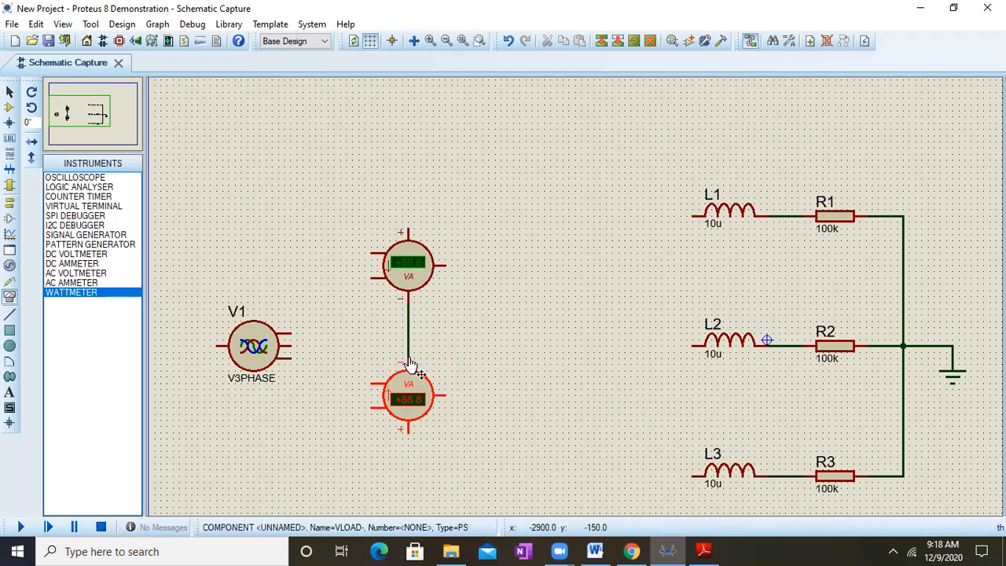
- Wire the generator's middle phase output to the link between the wattmeters and on to inductor L2
{"action": "left_click", "coordinate": [290, 346]}
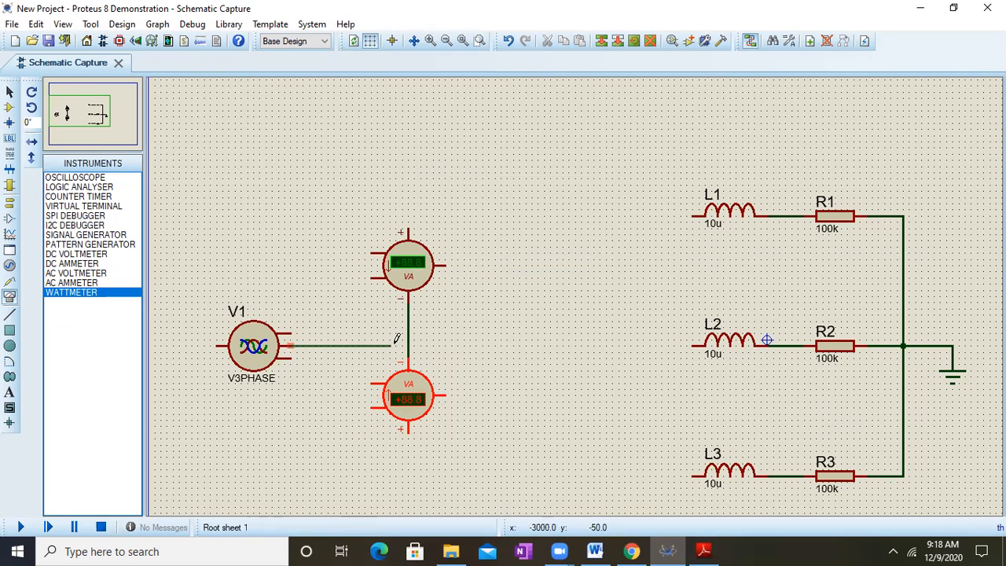
{"action": "left_click", "coordinate": [408, 346]}
{"action": "left_click", "coordinate": [408, 346]}
{"action": "left_click", "coordinate": [694, 346]}
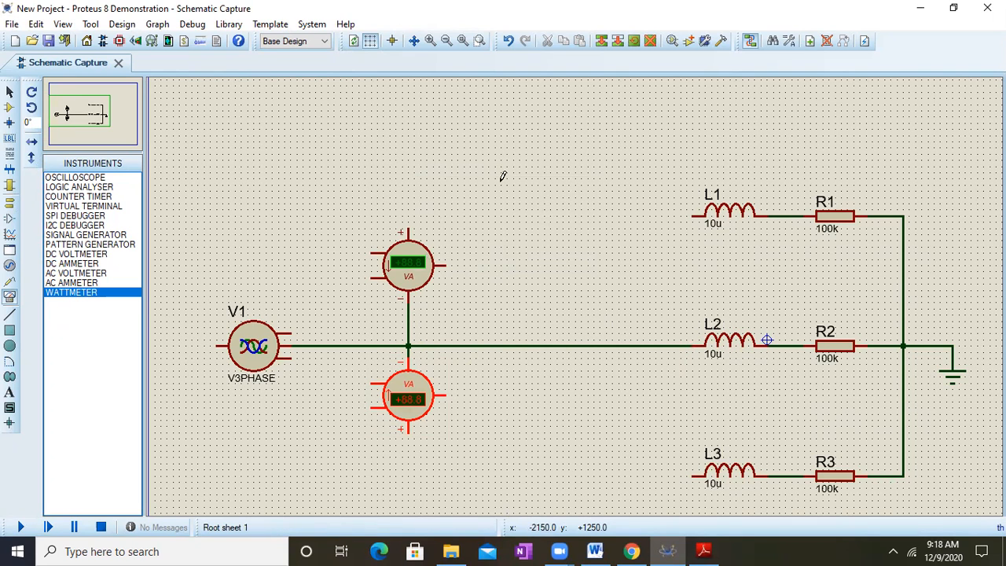
- Place an AC ammeter in line with inductor L1 and an AC voltmeter between the upper wattmeter and the ammeter, above the middle phase wire
{"action": "left_click", "coordinate": [79, 274]}
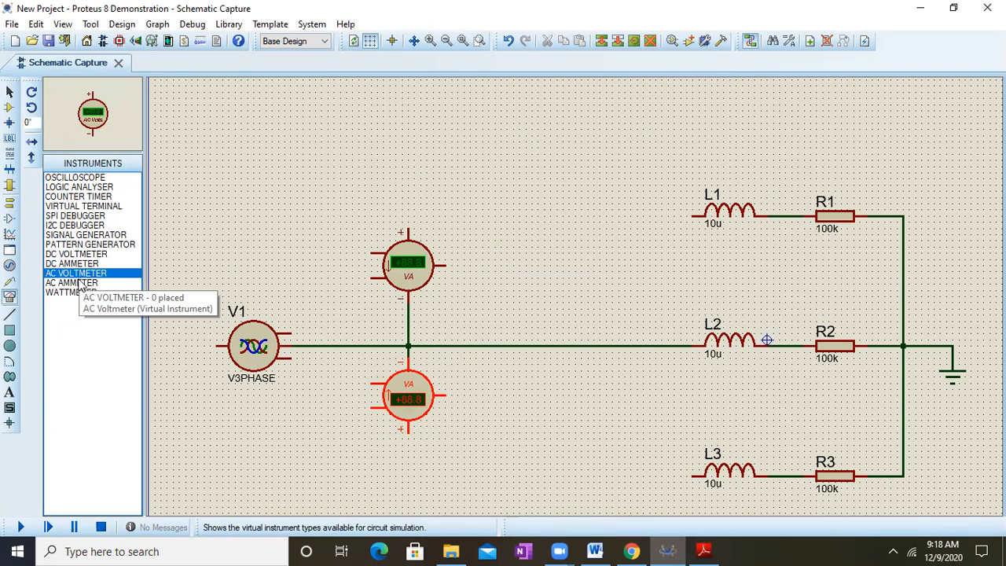
{"action": "left_click", "coordinate": [82, 283]}
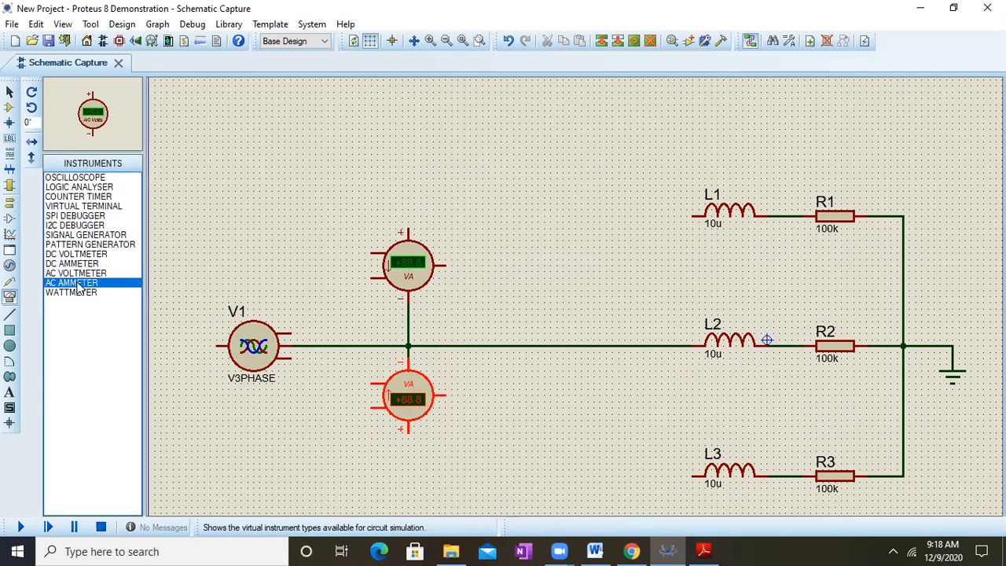
{"action": "left_click", "coordinate": [581, 209]}
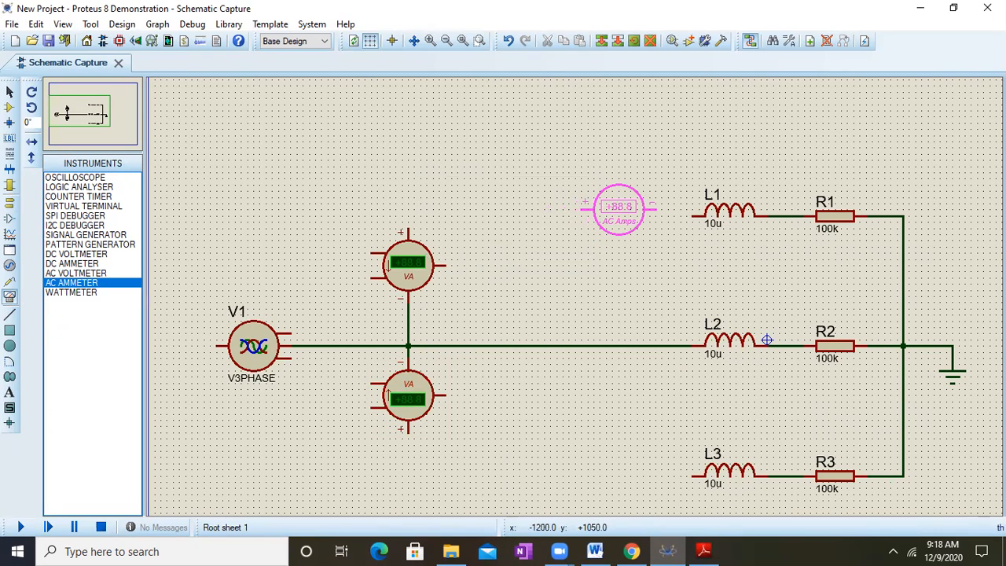
{"action": "left_click", "coordinate": [619, 214]}
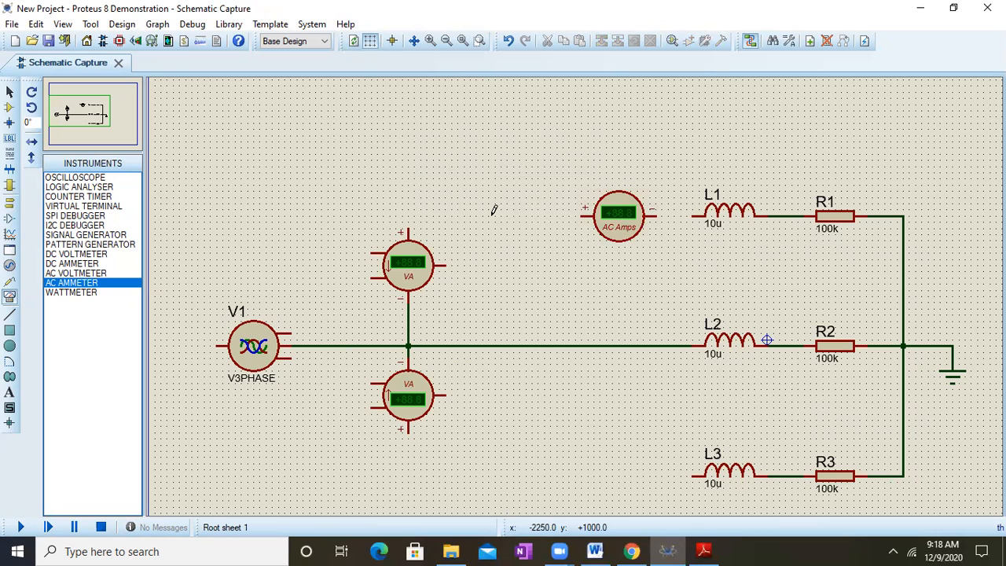
{"action": "left_click", "coordinate": [91, 272]}
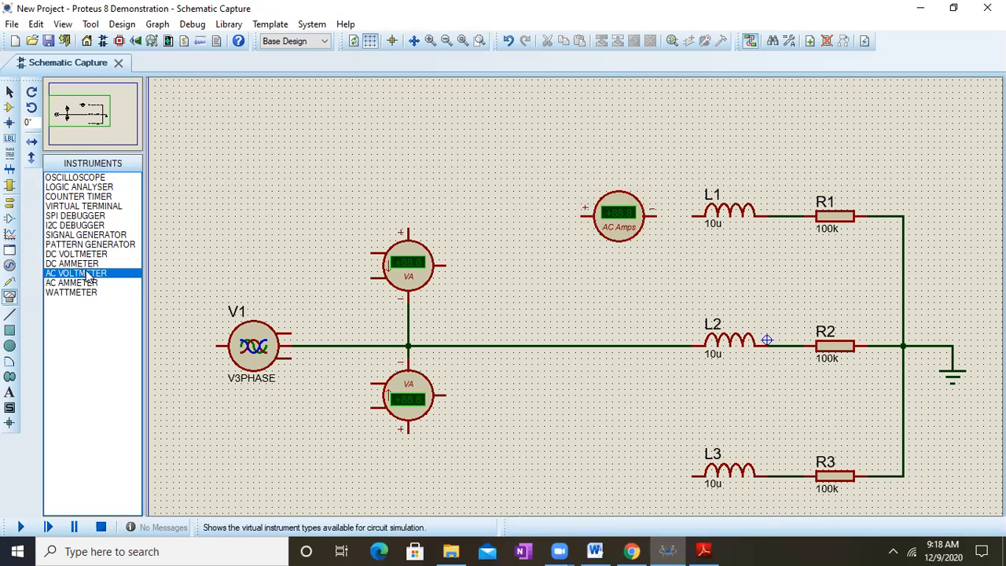
{"action": "left_click", "coordinate": [519, 274]}
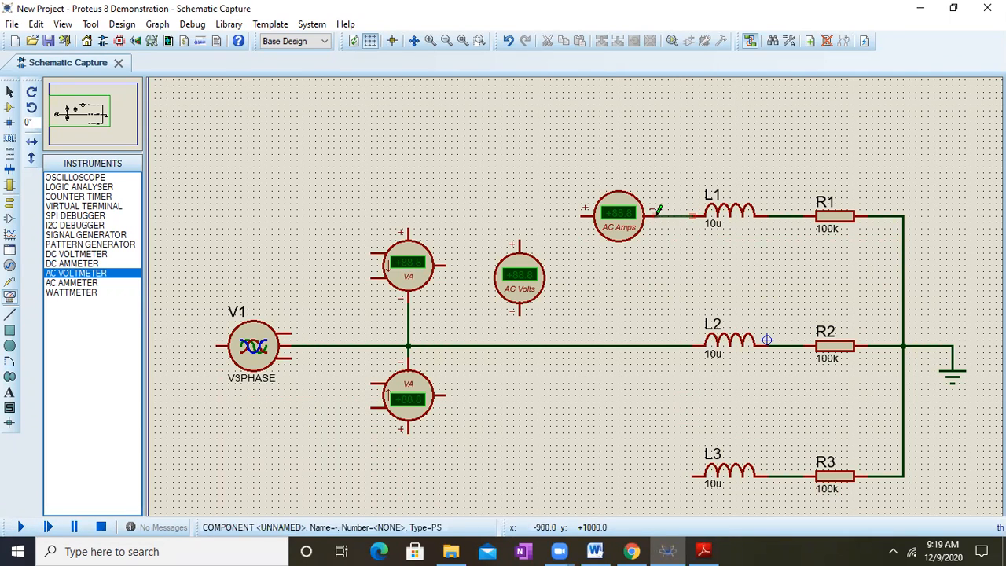
- Wire the ammeter between L1 and the voltmeter's positive terminal, and wire the voltmeter's negative terminal to the middle phase line
{"action": "left_click", "coordinate": [581, 209]}
{"action": "left_click", "coordinate": [520, 236]}
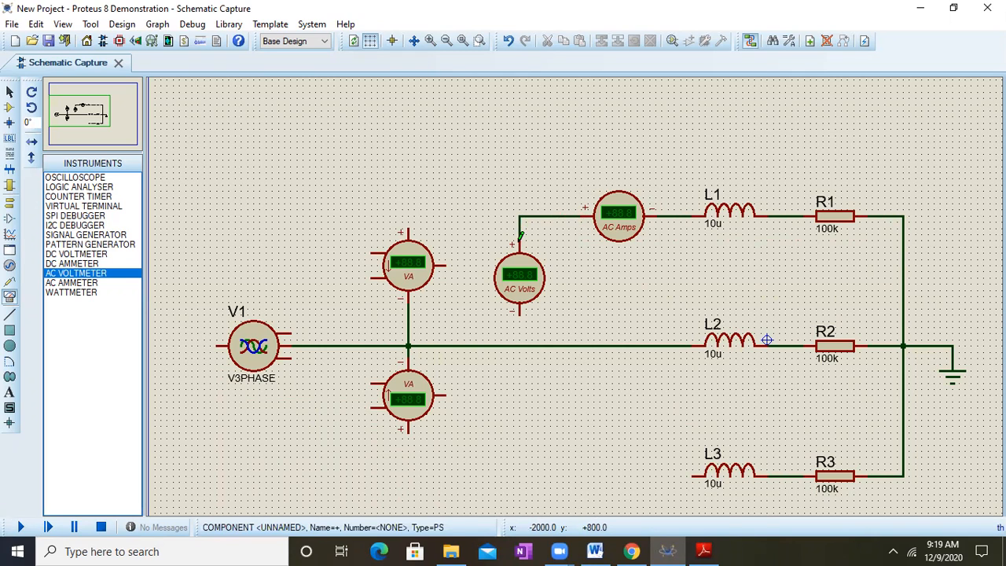
{"action": "left_click", "coordinate": [518, 311]}
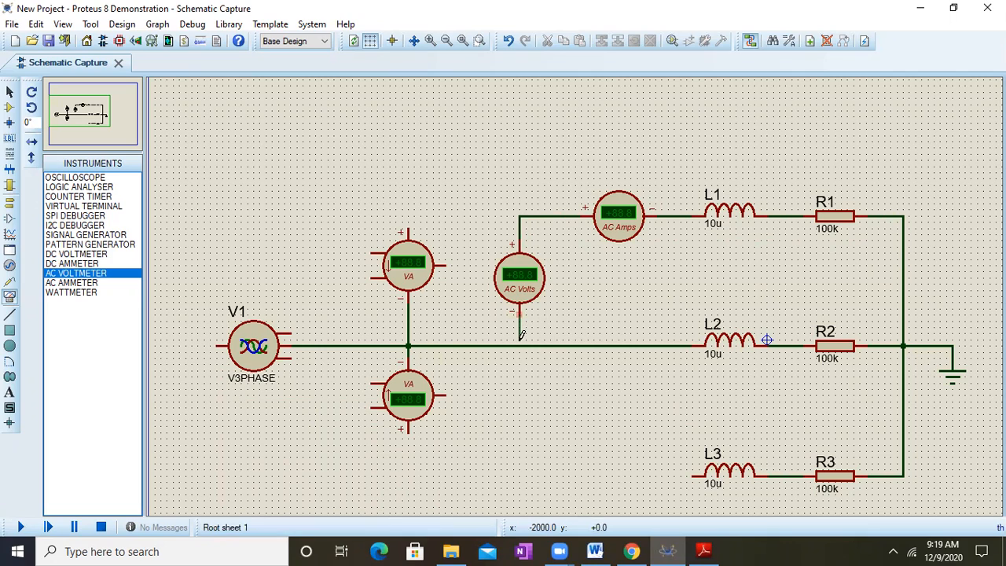
{"action": "left_click", "coordinate": [519, 344]}
- Wire the generator's upper phase output to the upper wattmeter's upper current terminal, and its positive voltage terminal to the ammeter-voltmeter wire
{"action": "left_click", "coordinate": [291, 330]}
{"action": "left_click", "coordinate": [372, 252]}
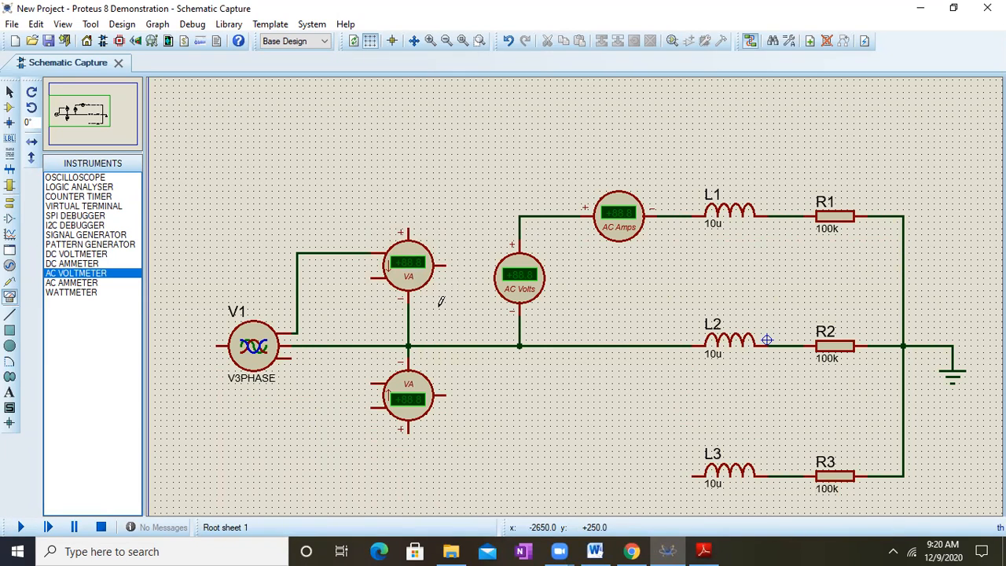
{"action": "left_click", "coordinate": [409, 215]}
{"action": "left_click", "coordinate": [520, 212]}
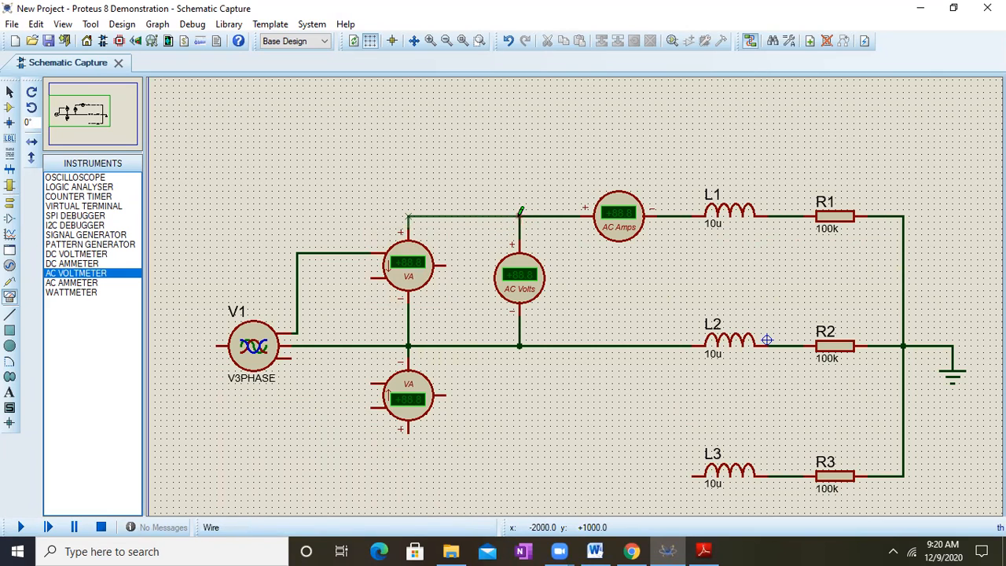
- Route a wire from the upper wattmeter's lower current terminal around to the wire at its positive voltage terminal
{"action": "left_click", "coordinate": [371, 275]}
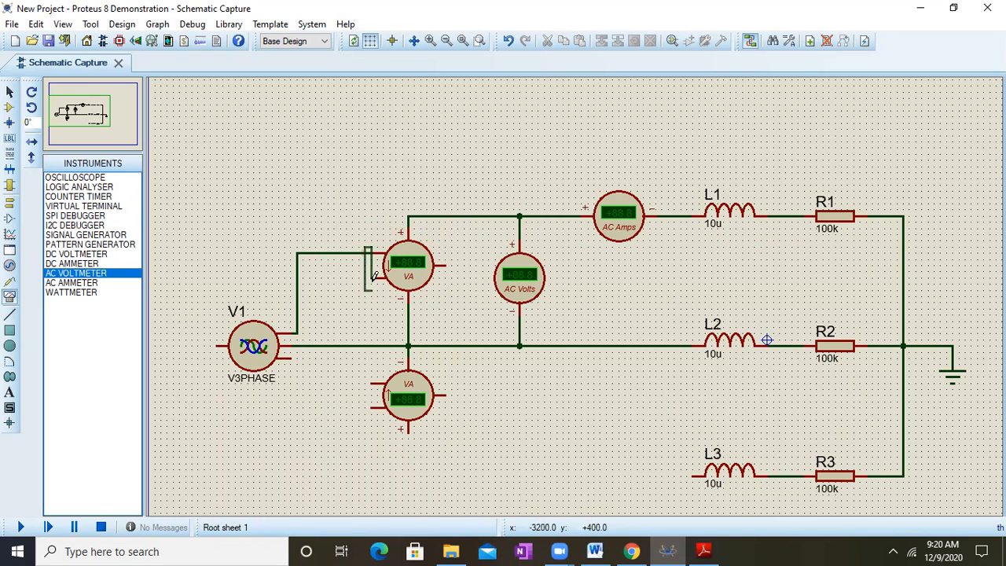
{"action": "left_click", "coordinate": [335, 276]}
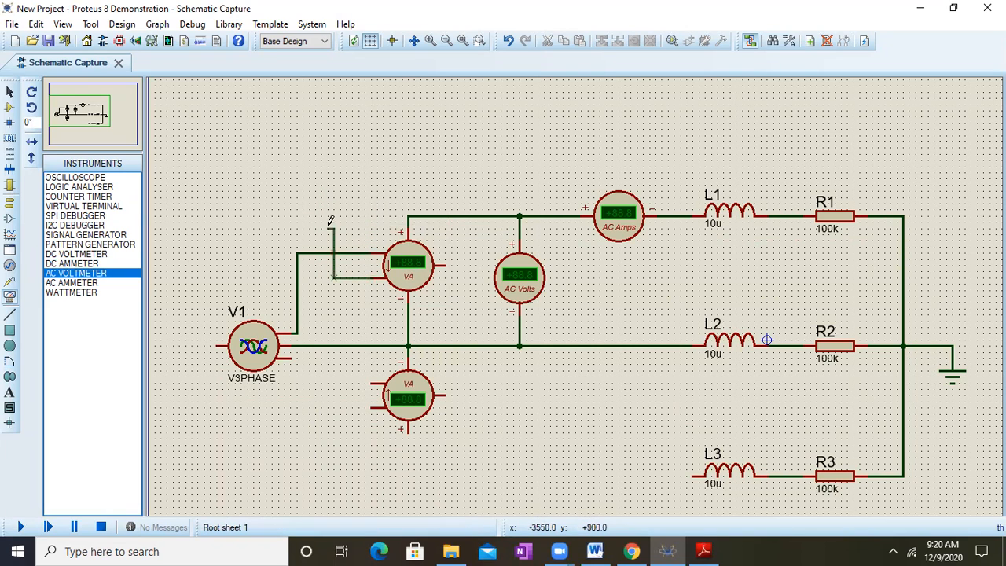
{"action": "left_click", "coordinate": [335, 215]}
{"action": "left_click", "coordinate": [408, 215]}
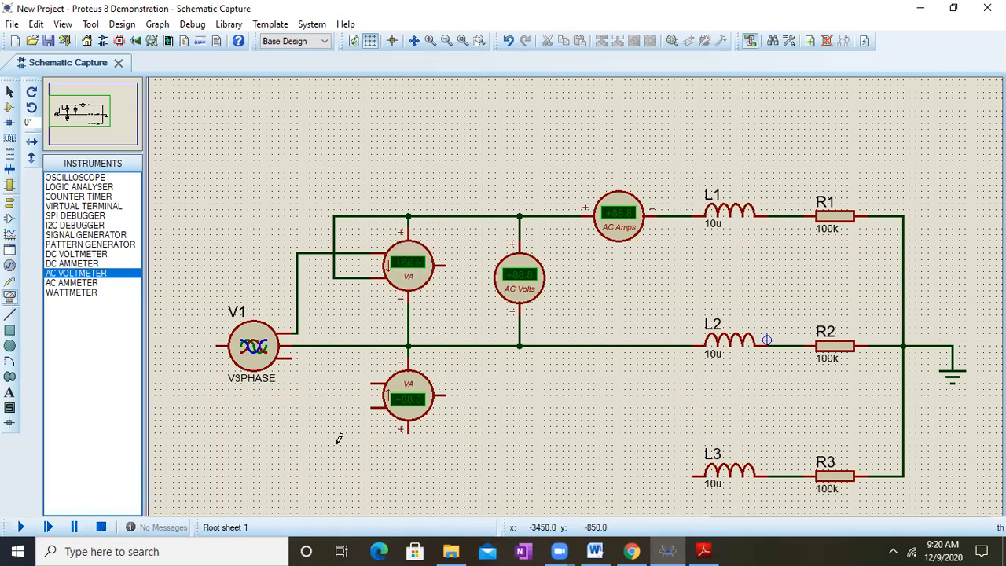
- Wire the lower wattmeter's positive voltage terminal to the free end of inductor L3
{"action": "left_click", "coordinate": [408, 428]}
{"action": "left_click", "coordinate": [678, 467]}
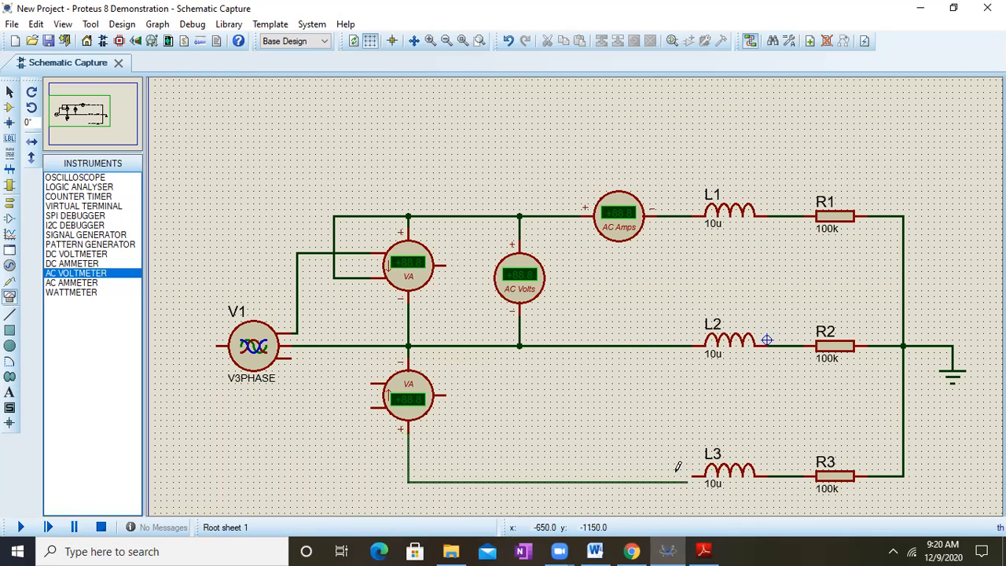
{"action": "left_click", "coordinate": [678, 467]}
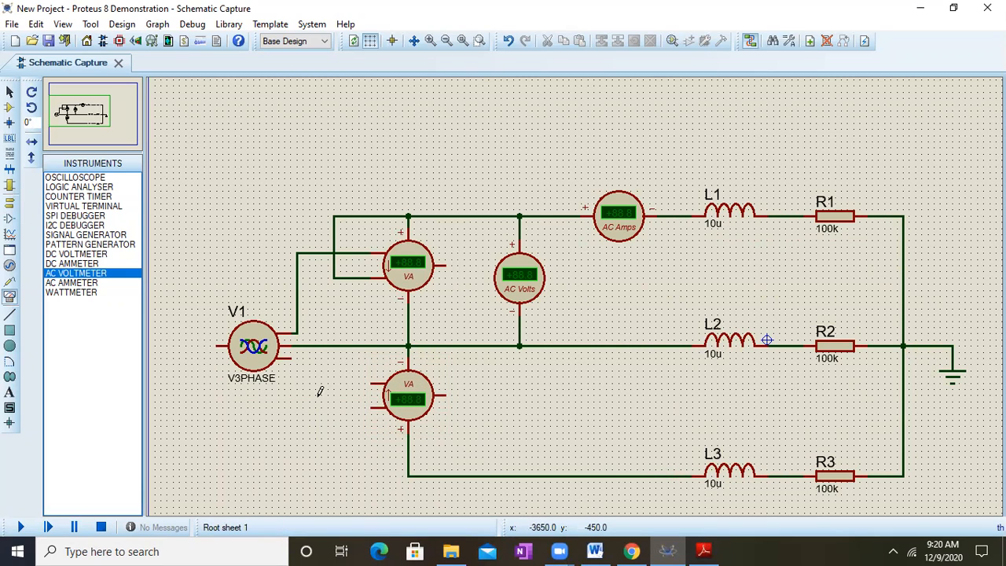
- Wire the generator's lower phase output to the lower wattmeter's lower current terminal, and its upper current terminal to the L3 line
{"action": "left_click", "coordinate": [301, 357]}
{"action": "left_click", "coordinate": [373, 404]}
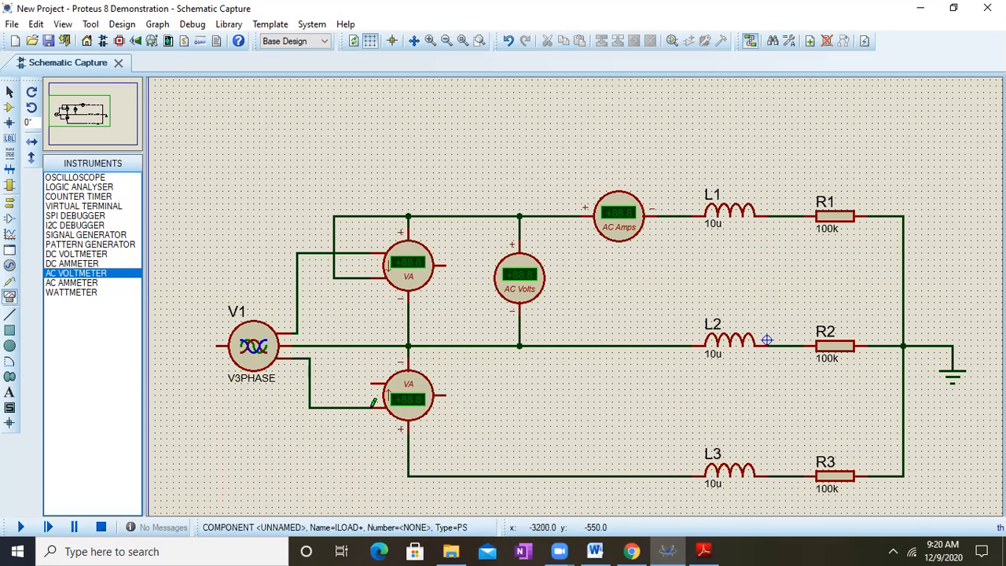
{"action": "left_click", "coordinate": [374, 381]}
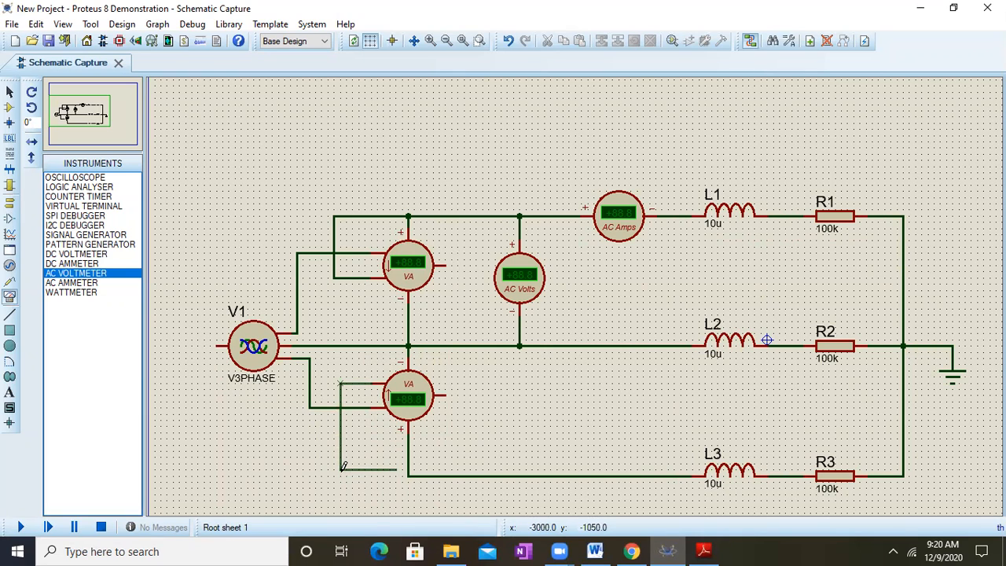
{"action": "left_click", "coordinate": [408, 476]}
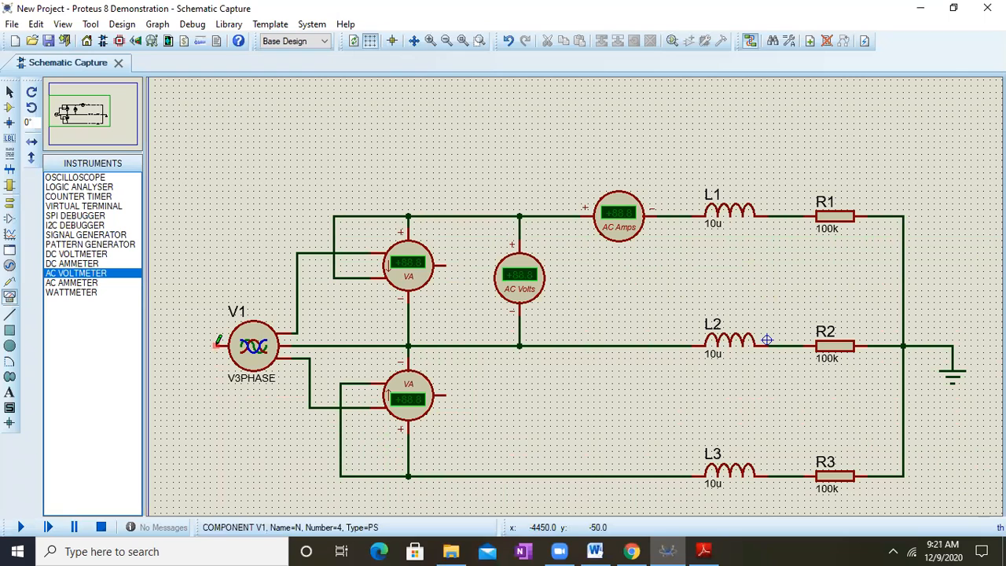
- Place a ground terminal beside the V3PHASE generator and wire it to the generator's neutral pin
{"action": "right_click", "coordinate": [189, 334]}
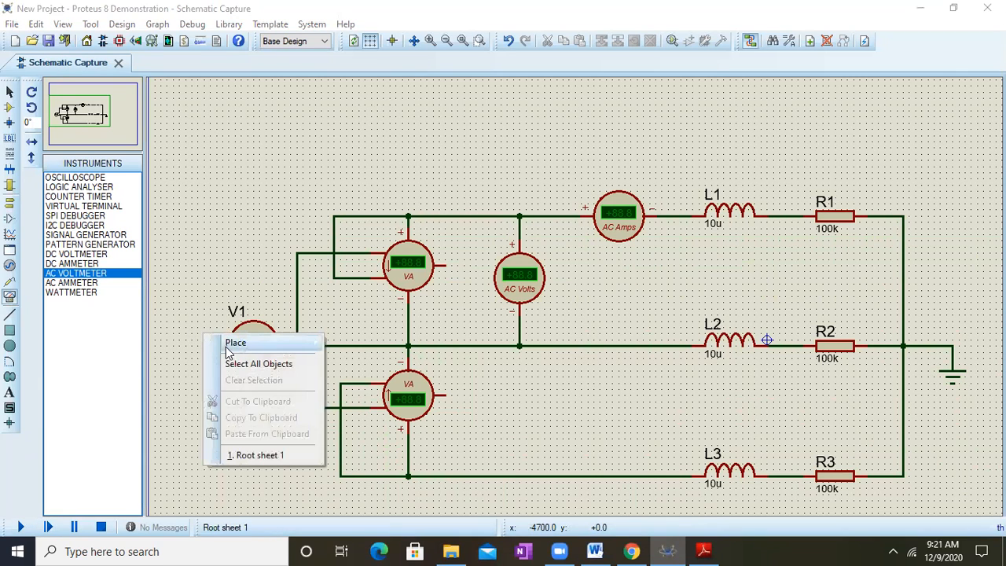
{"action": "mouse_move", "coordinate": [232, 346]}
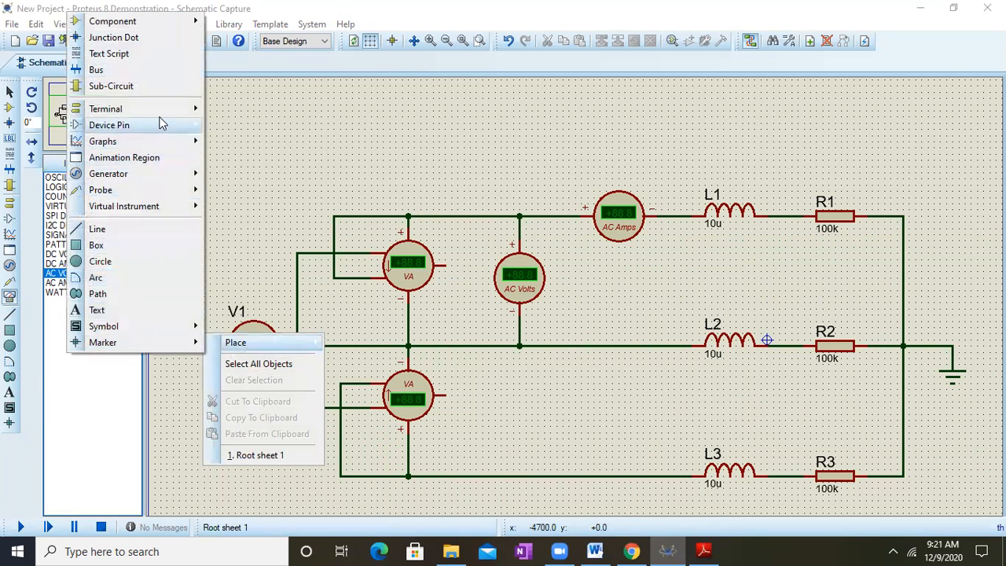
{"action": "mouse_move", "coordinate": [168, 107]}
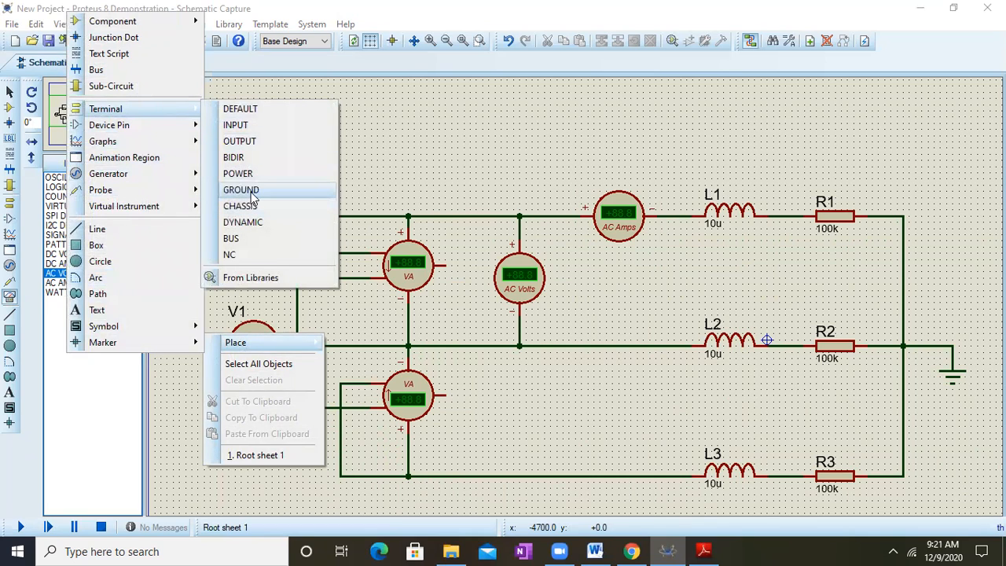
{"action": "left_click", "coordinate": [252, 197]}
{"action": "left_click", "coordinate": [185, 390]}
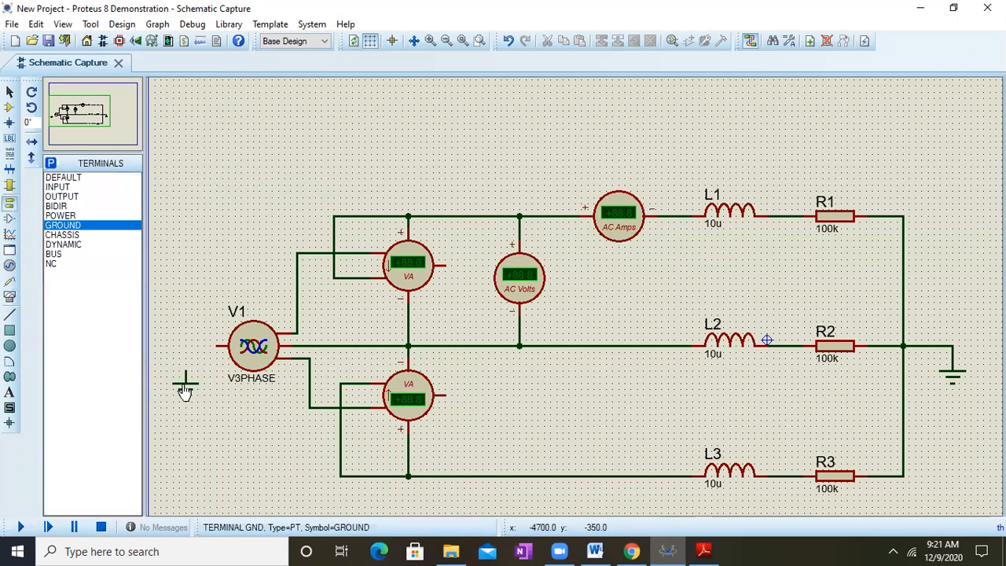
{"action": "left_click", "coordinate": [217, 345]}
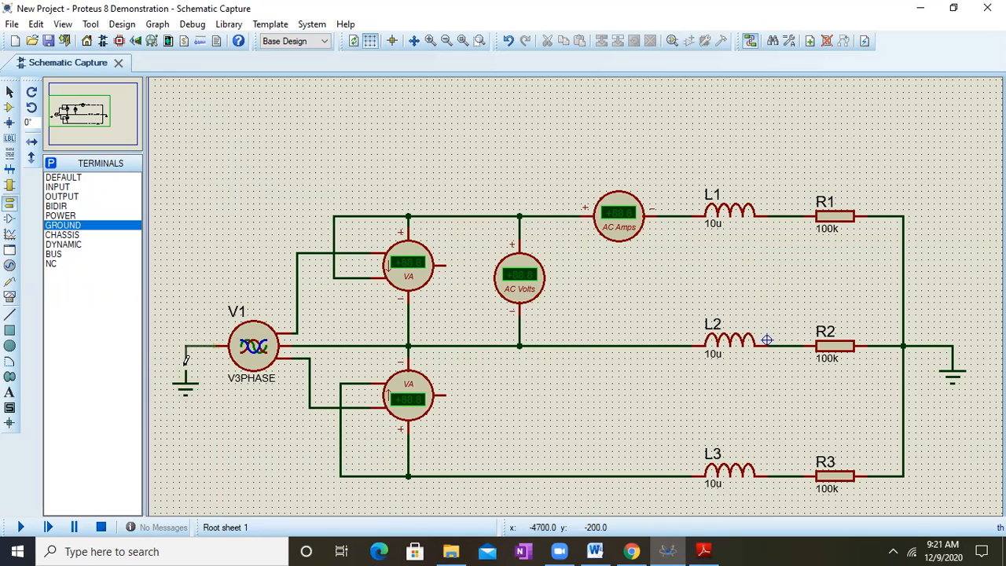
{"action": "left_click", "coordinate": [187, 366]}
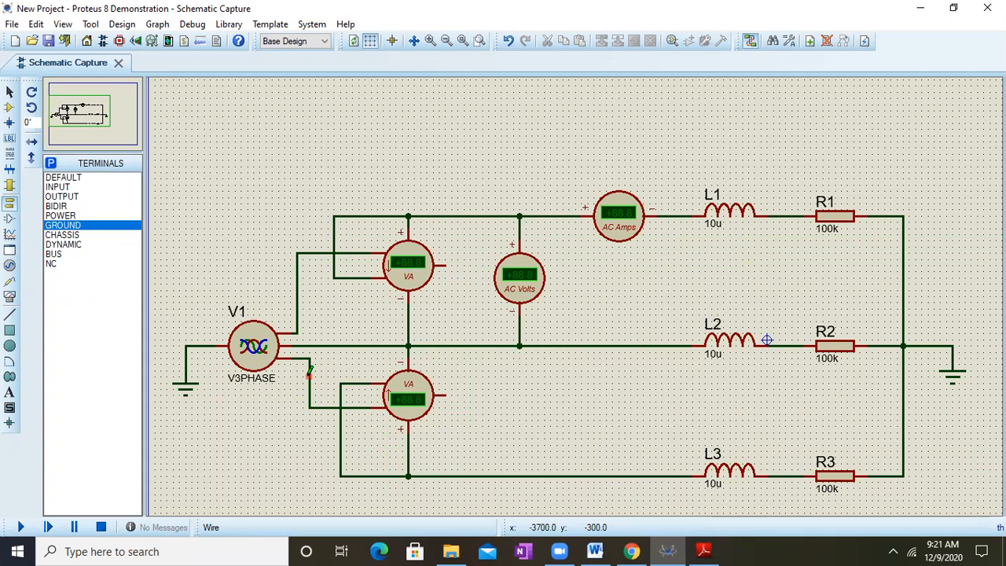
- Switch to EEEE LAB 9.pdf in Adobe Reader and examine the star-connected load's calculations and the table of calculated and observed results
{"action": "left_click", "coordinate": [706, 551]}
{"action": "left_click_drag", "start_coordinate": [227, 298], "coordinate": [13, 212]}
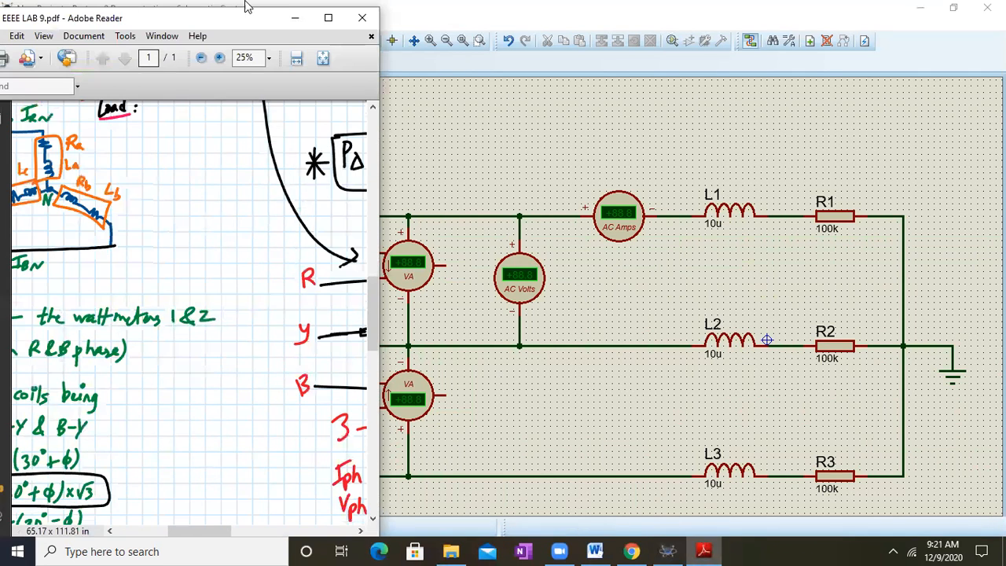
{"action": "left_click", "coordinate": [326, 17]}
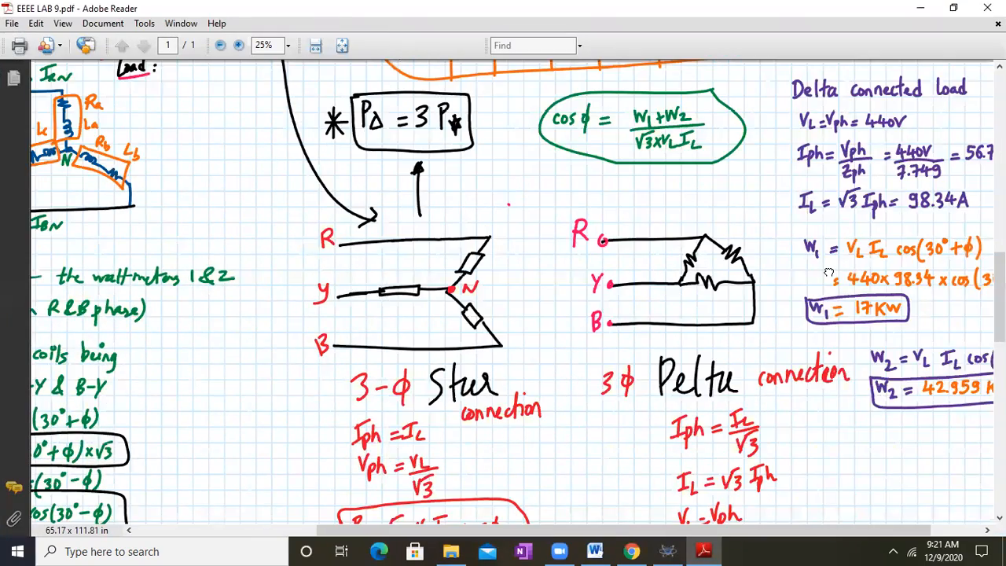
{"action": "left_click_drag", "start_coordinate": [720, 216], "coordinate": [641, 472]}
{"action": "scroll", "coordinate": [708, 334], "scroll_direction": "up", "scroll_amount": 3}
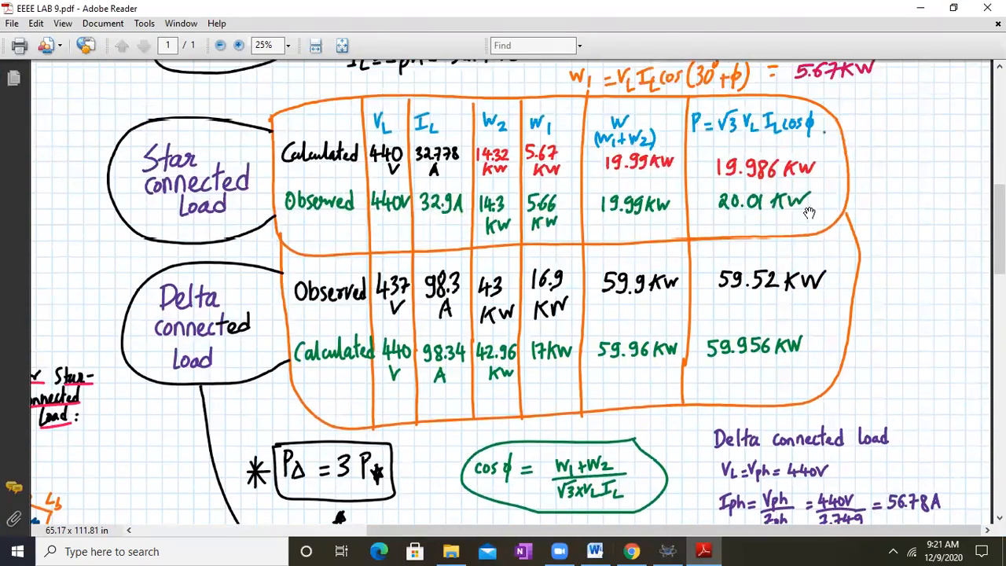
{"action": "scroll", "coordinate": [824, 208], "scroll_direction": "up", "scroll_amount": 7}
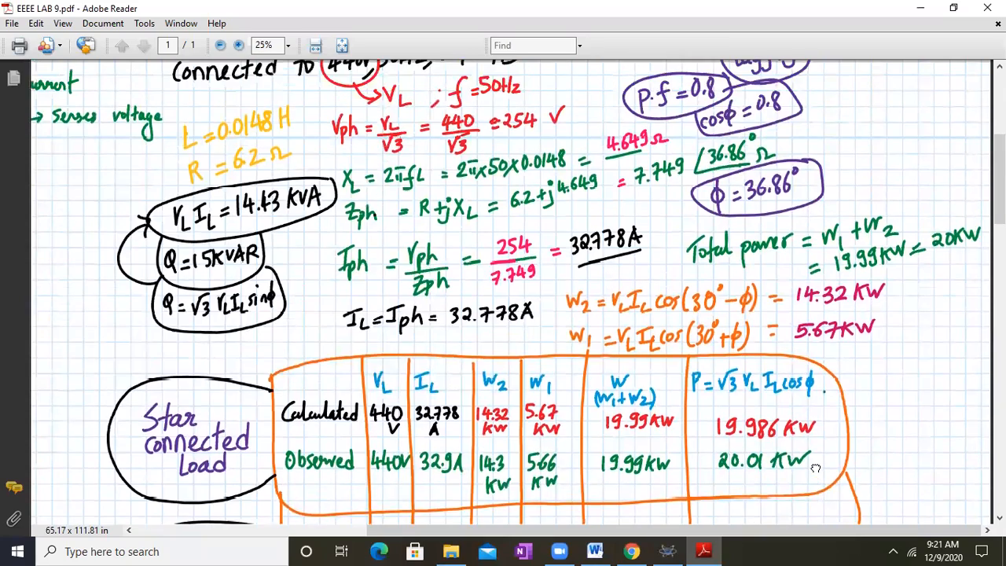
{"action": "scroll", "coordinate": [817, 333], "scroll_direction": "down", "scroll_amount": 2}
{"action": "scroll", "coordinate": [816, 333], "scroll_direction": "down", "scroll_amount": 4}
{"action": "scroll", "coordinate": [810, 334], "scroll_direction": "up", "scroll_amount": 2}
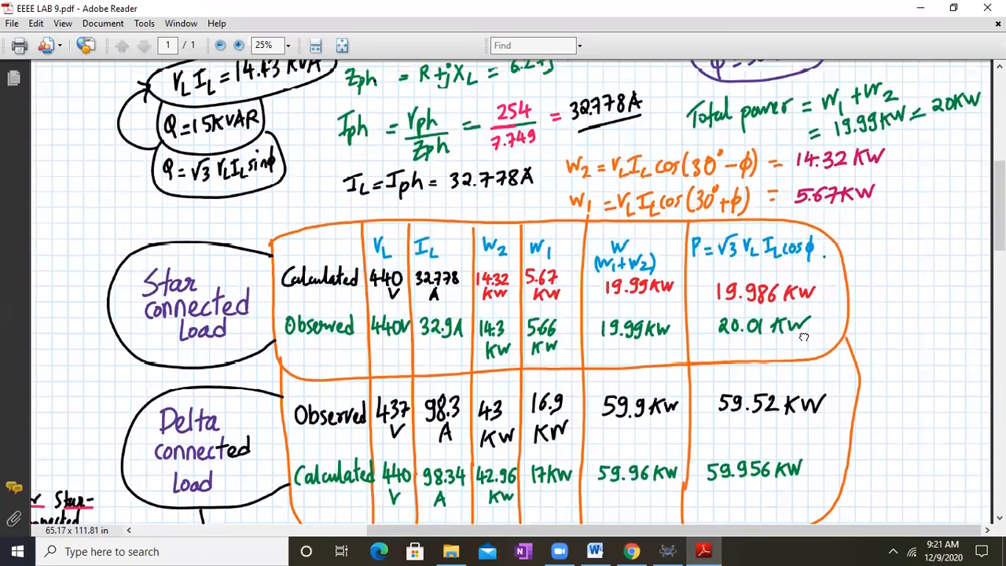
{"action": "left_click", "coordinate": [920, 12]}
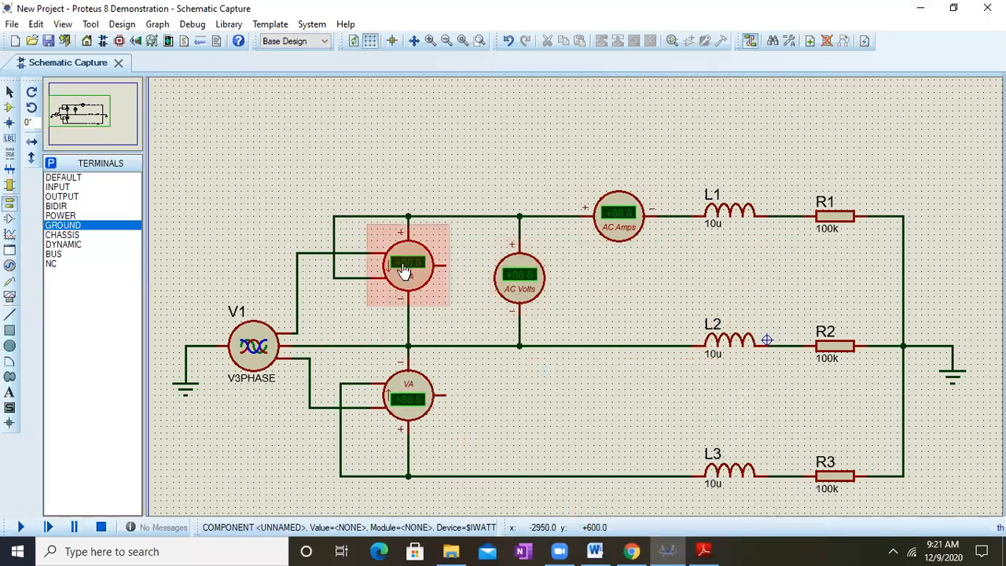
- Set the upper wattmeter's display range to kW
{"action": "double_click", "coordinate": [403, 267]}
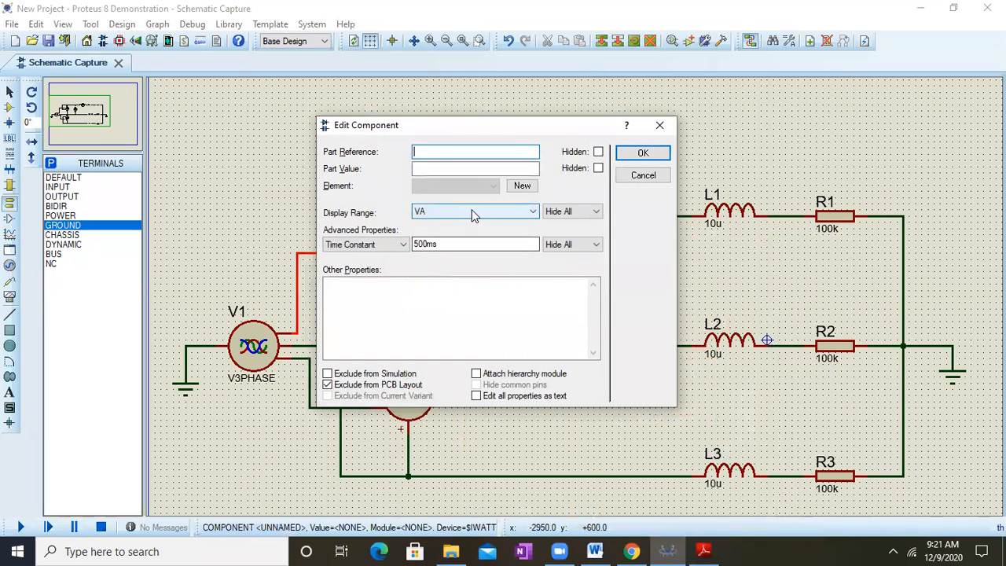
{"action": "left_click", "coordinate": [472, 211]}
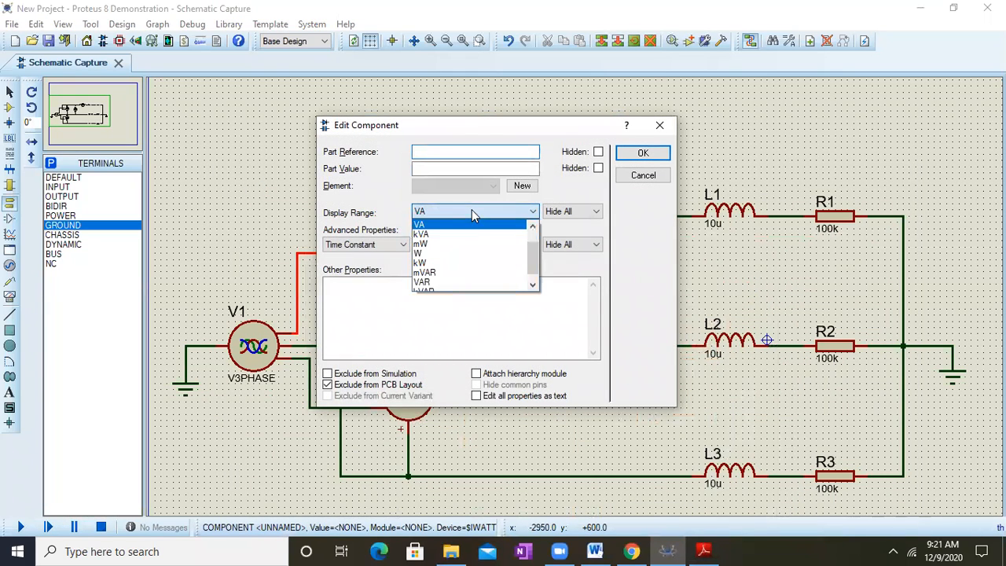
{"action": "left_click", "coordinate": [441, 264]}
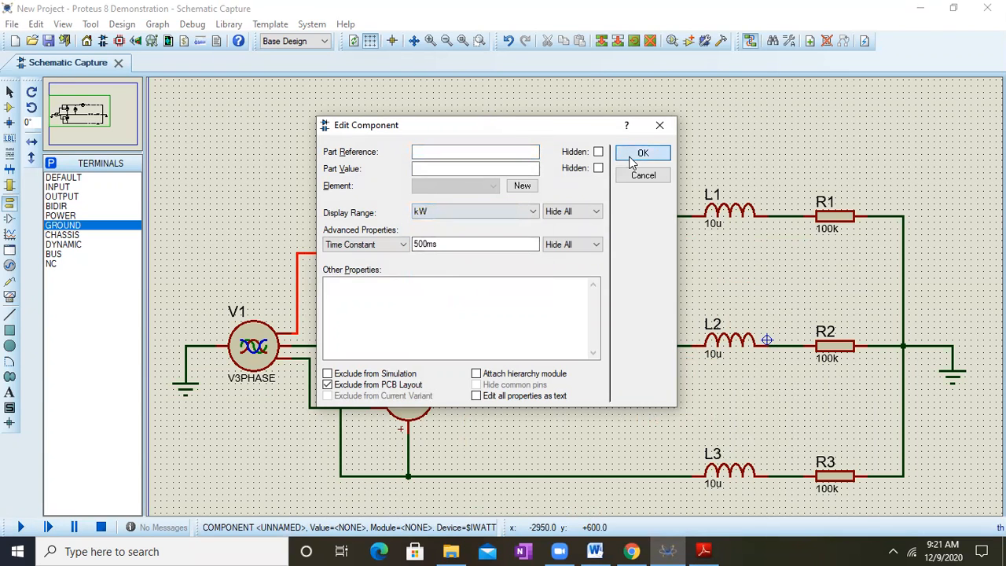
{"action": "left_click", "coordinate": [633, 161]}
- Set the lower wattmeter's display range to kW
{"action": "left_click", "coordinate": [415, 398]}
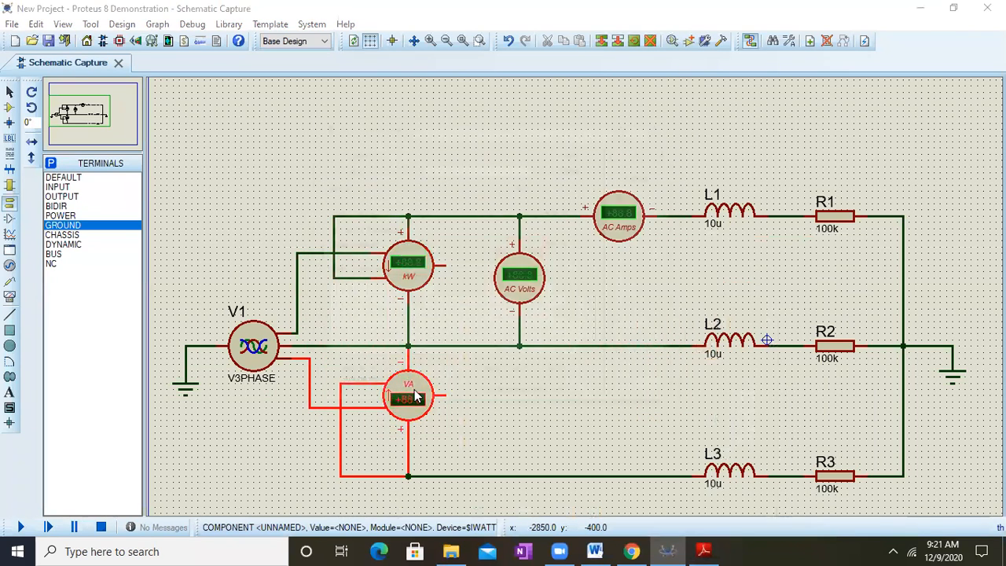
{"action": "left_click", "coordinate": [415, 397]}
{"action": "left_click", "coordinate": [491, 210]}
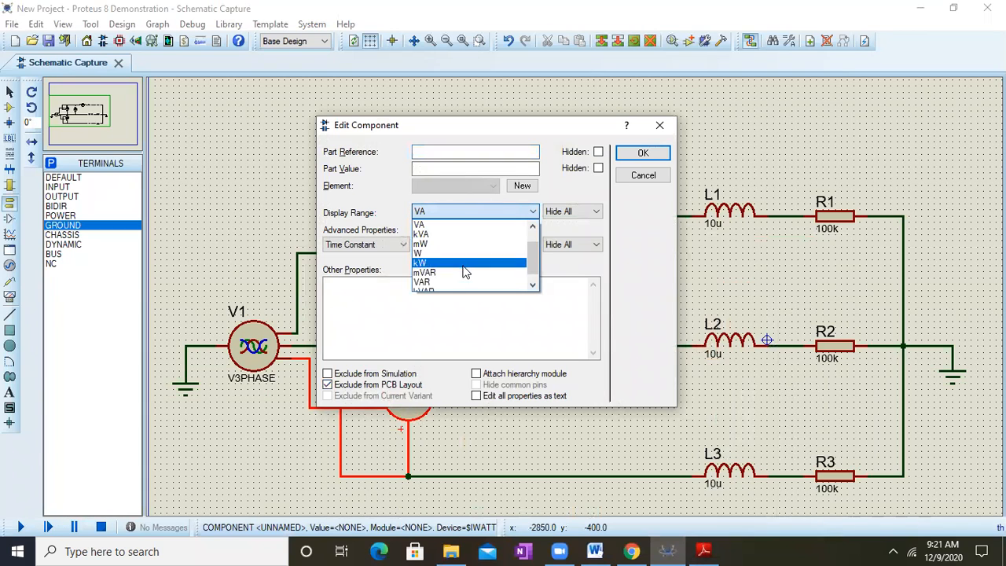
{"action": "left_click", "coordinate": [444, 264]}
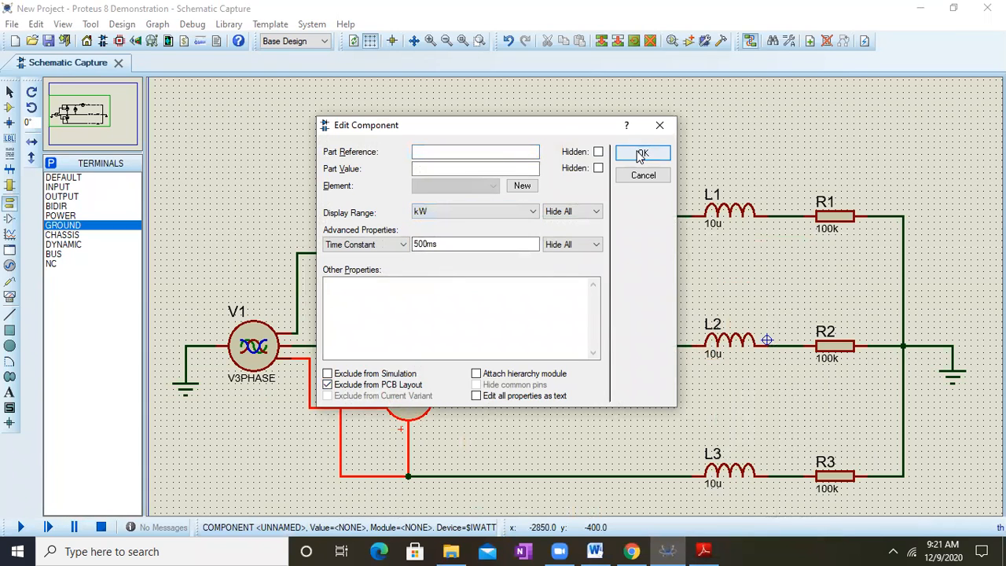
{"action": "left_click", "coordinate": [641, 153]}
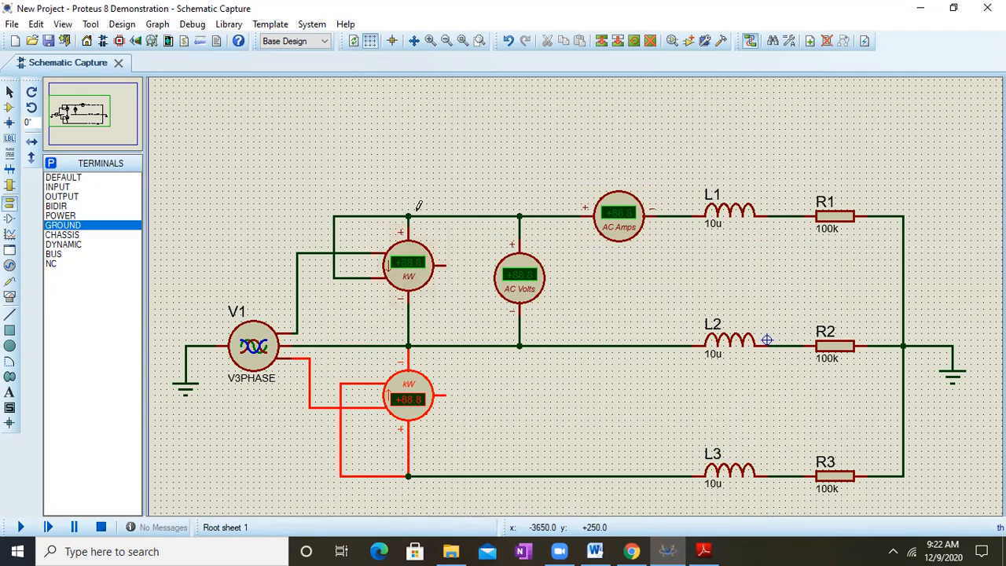
- Add a text graphic above the circuit reading "Measurement of Power using Two Wattmeter method ( 3 phase Star connected load)"
{"action": "right_click", "coordinate": [298, 115]}
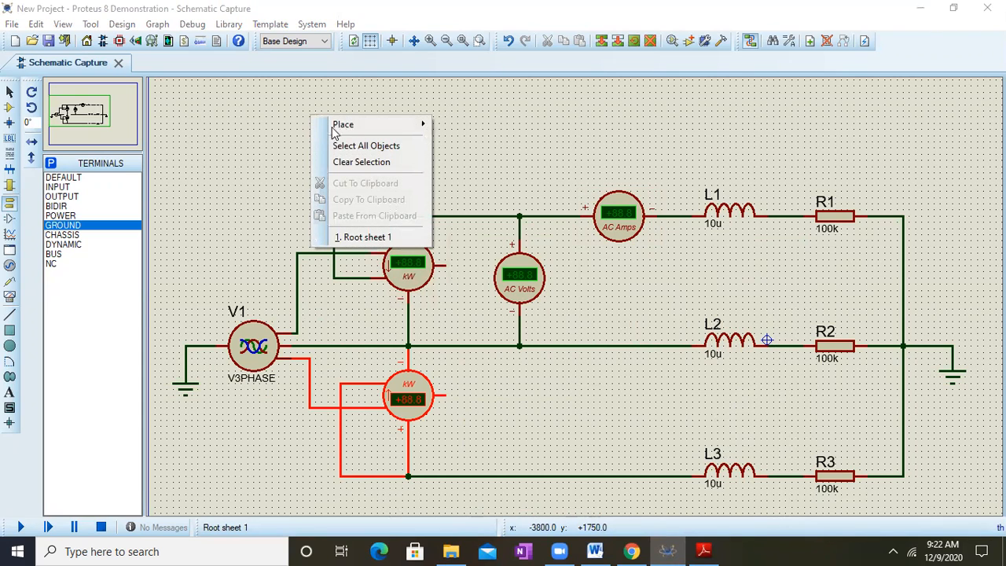
{"action": "mouse_move", "coordinate": [380, 124]}
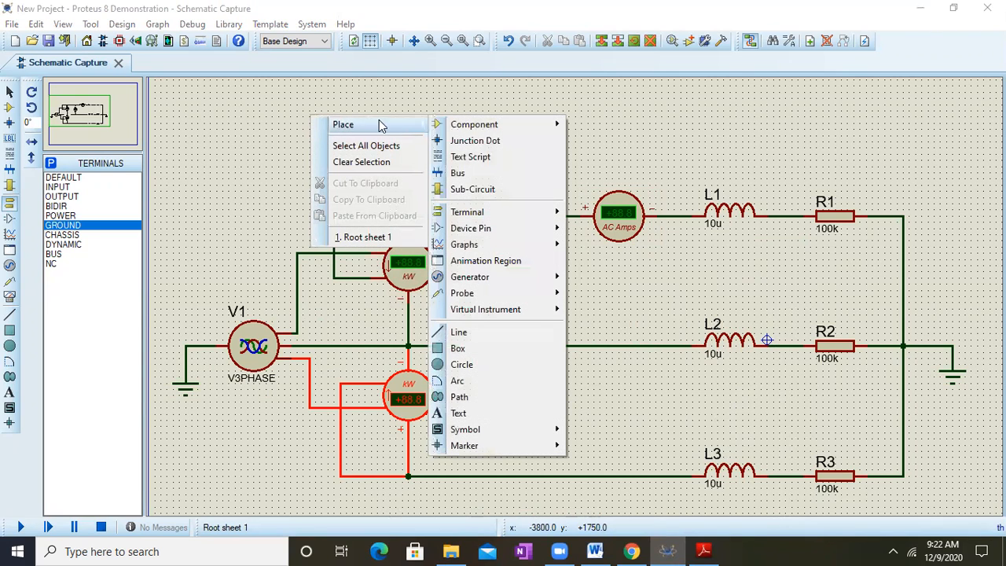
{"action": "left_click", "coordinate": [459, 412]}
{"action": "left_click", "coordinate": [317, 115]}
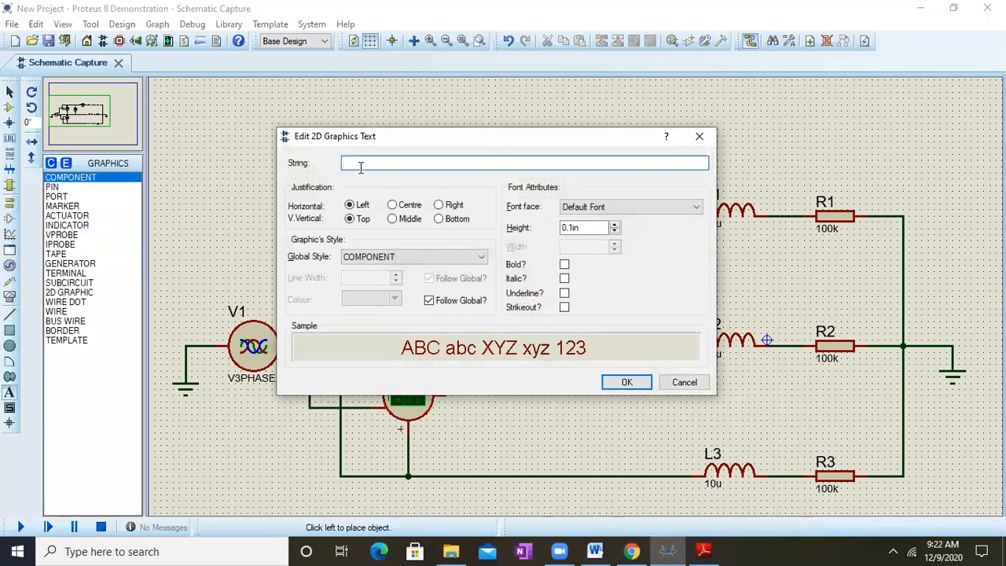
{"action": "type", "text": "Measuem"}
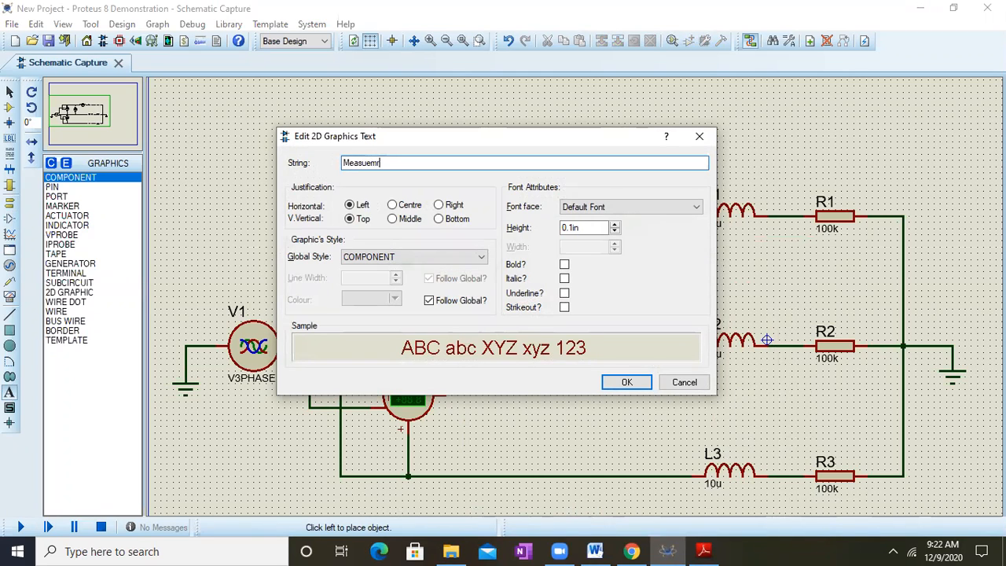
{"action": "key", "text": "BackSpace"}
{"action": "key", "text": "BackSpace"}
{"action": "key", "text": "BackSpace"}
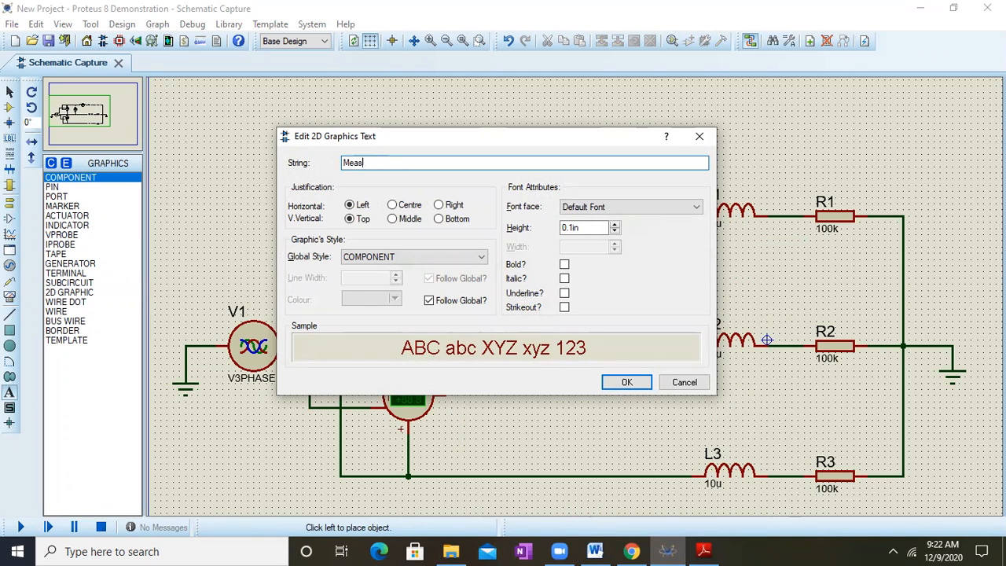
{"action": "type", "text": "urement of Power using"}
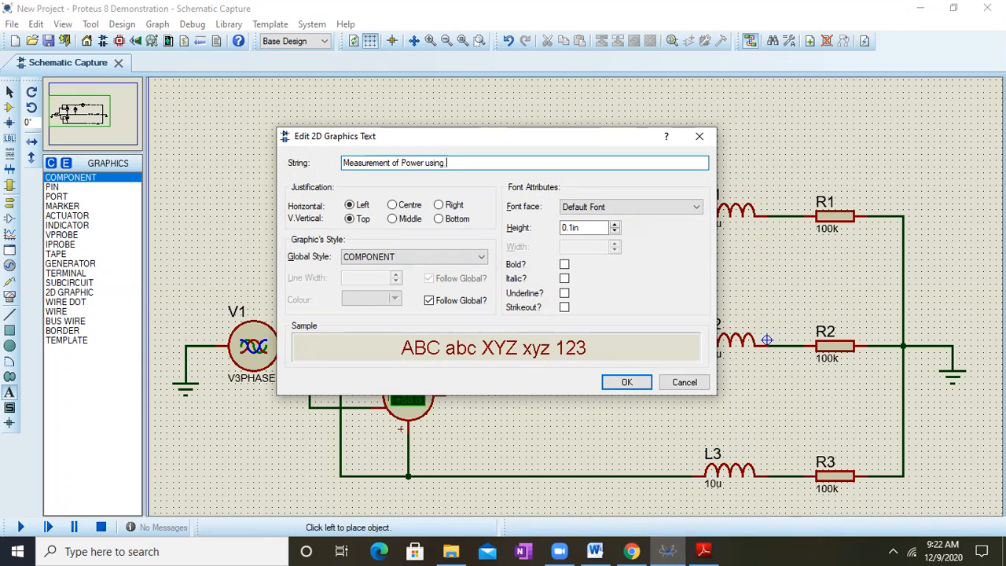
{"action": "type", "text": "Watt"}
{"action": "key", "text": "BackSpace"}
{"action": "key", "text": "BackSpace"}
{"action": "type", "text": "meter method ( 3 phase Star connected load"}
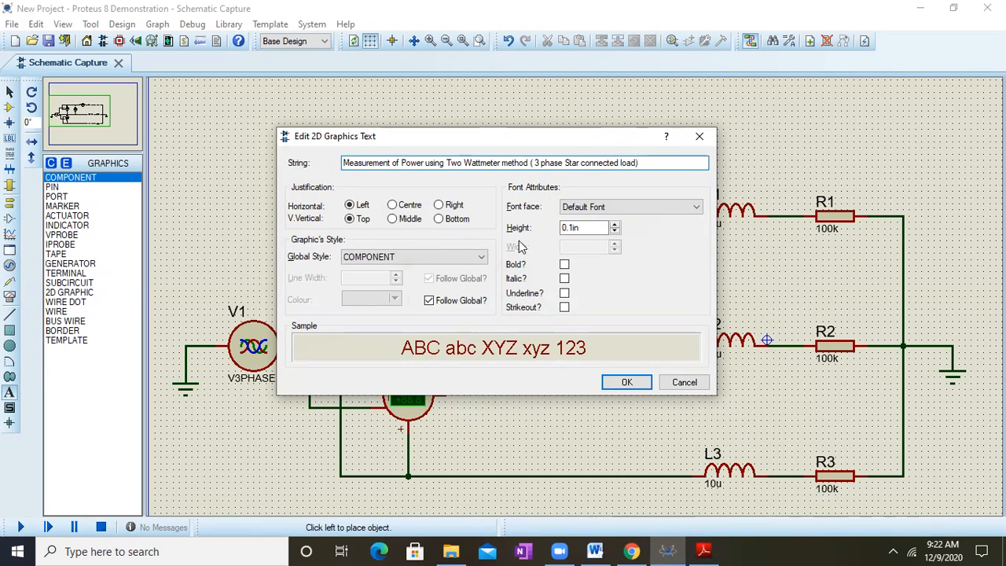
- Set the title text's height to 0.2in and place it on the schematic
{"action": "left_click", "coordinate": [614, 227]}
{"action": "left_click", "coordinate": [612, 225]}
{"action": "left_click", "coordinate": [612, 225]}
{"action": "left_click", "coordinate": [612, 225]}
{"action": "left_click", "coordinate": [612, 225]}
{"action": "left_click", "coordinate": [613, 225]}
{"action": "left_click", "coordinate": [612, 225]}
{"action": "left_click", "coordinate": [613, 225]}
{"action": "left_click", "coordinate": [613, 225]}
{"action": "left_click", "coordinate": [614, 237]}
{"action": "left_click", "coordinate": [621, 380]}
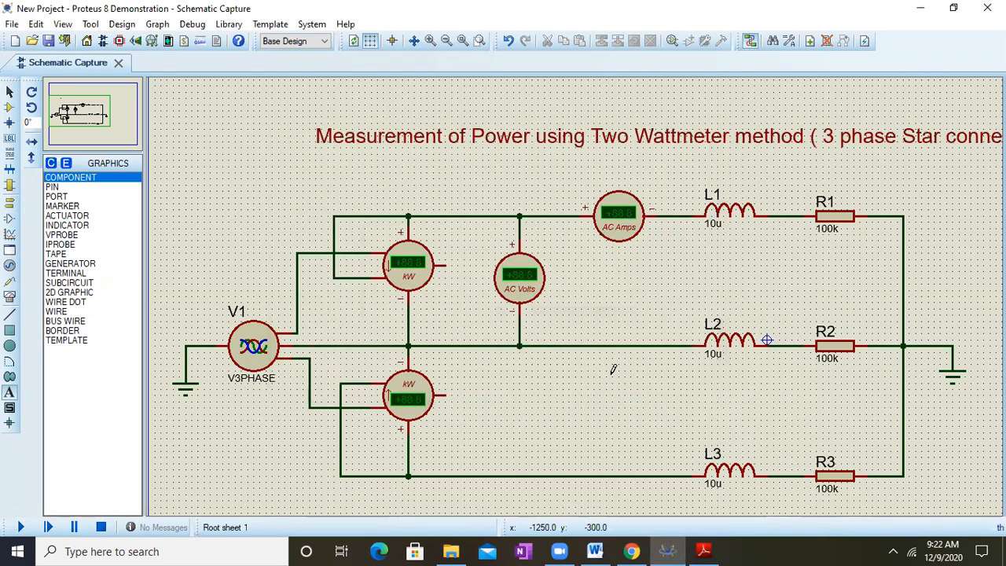
{"action": "double_click", "coordinate": [617, 132]}
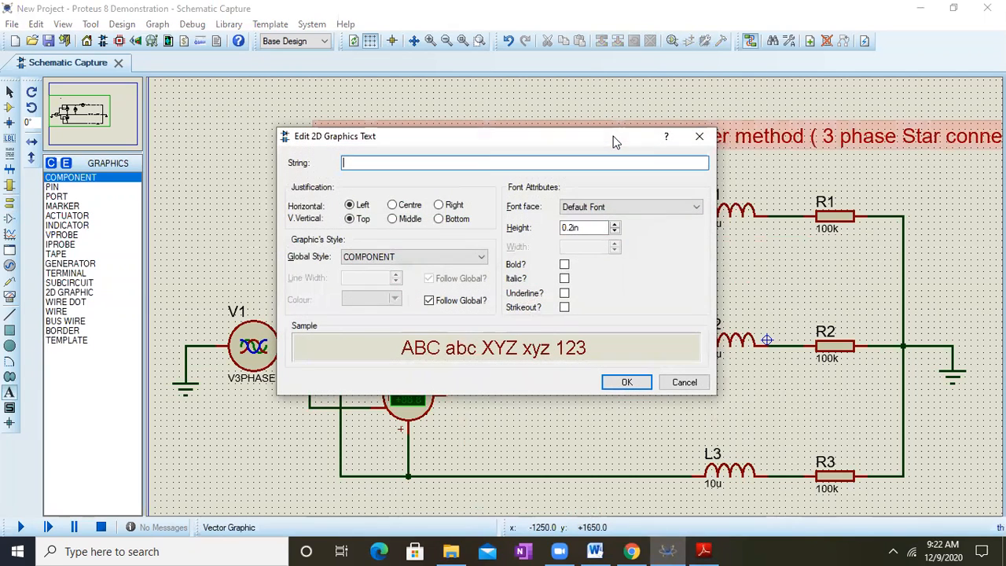
{"action": "left_click", "coordinate": [703, 138]}
{"action": "double_click", "coordinate": [703, 136]}
{"action": "left_click", "coordinate": [703, 135]}
- Move the title text so it sits centred just above the circuit
{"action": "right_click", "coordinate": [761, 132]}
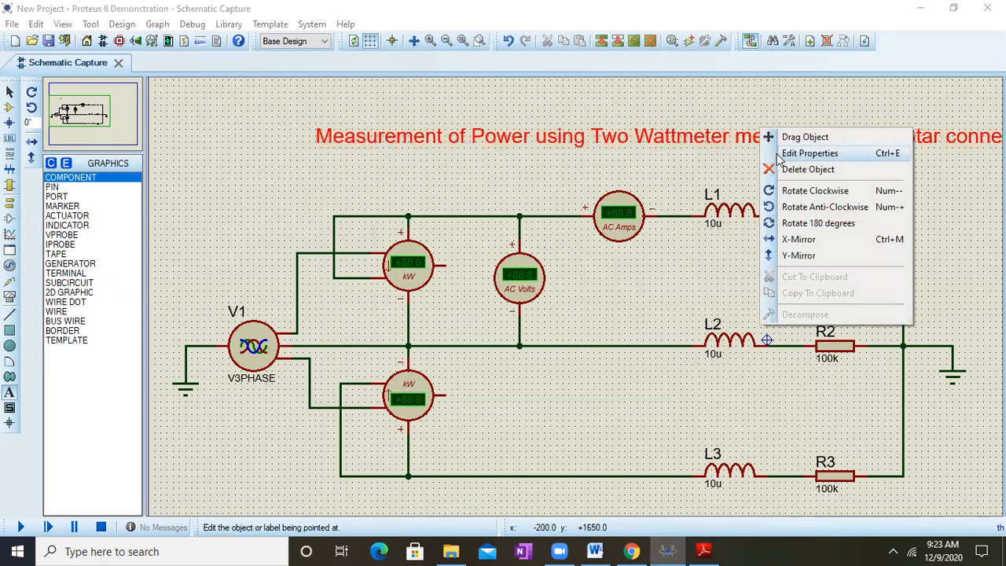
{"action": "left_click", "coordinate": [800, 138]}
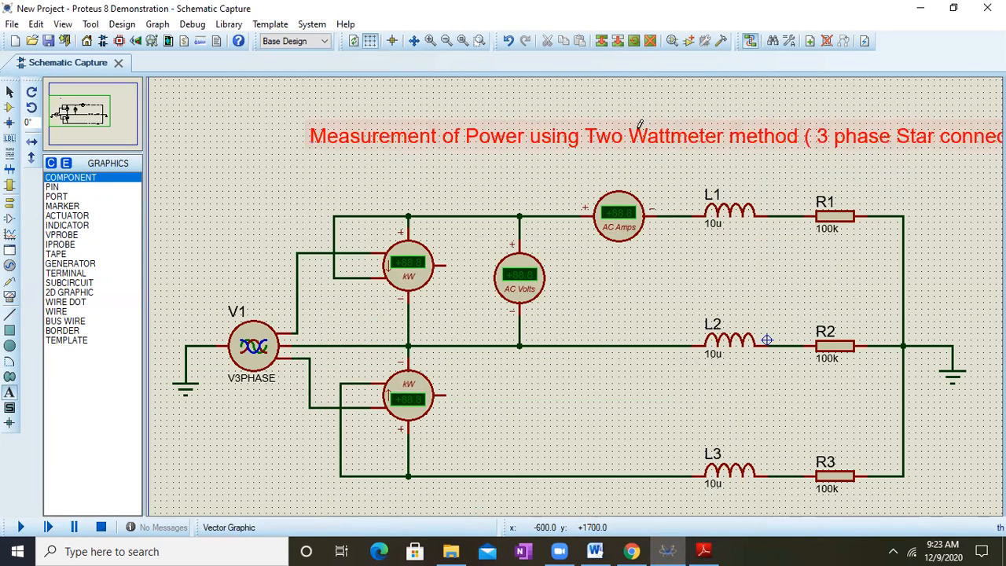
{"action": "right_click", "coordinate": [761, 134]}
{"action": "left_click", "coordinate": [802, 140]}
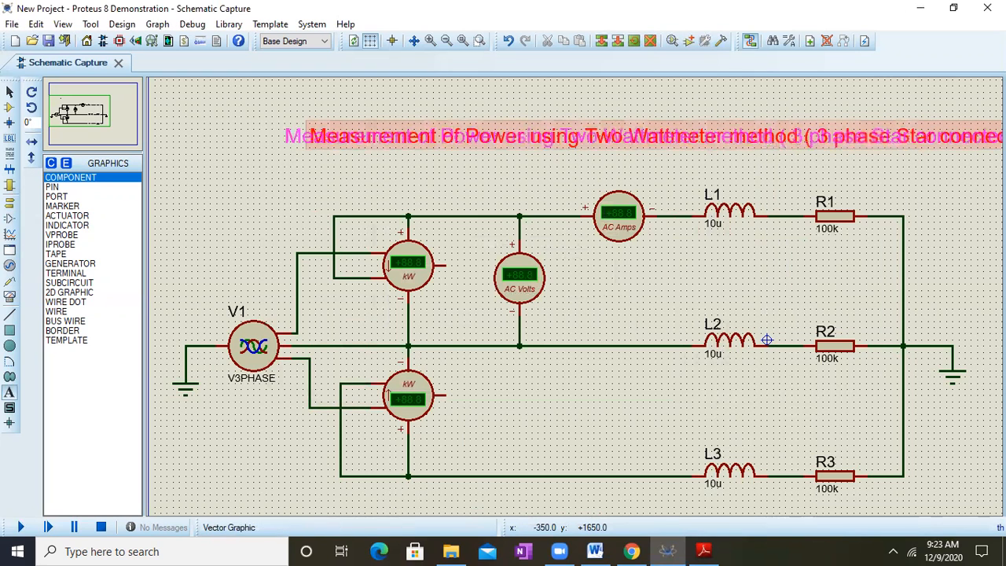
{"action": "left_click", "coordinate": [660, 157]}
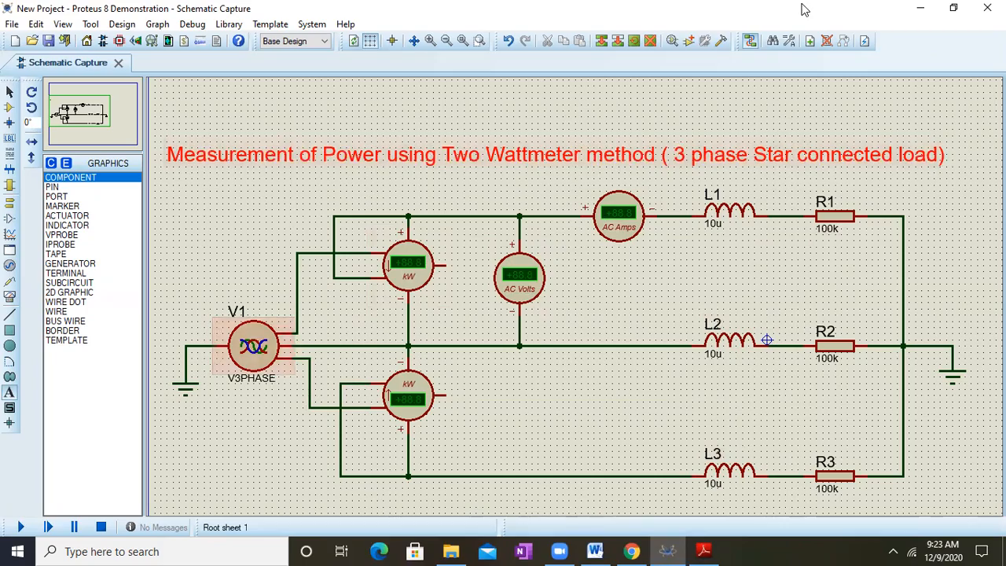
- Show the schematic and EEEE LAB 9.pdf side by side in reduced windows, with the PDF at the observation table's R and L values
{"action": "left_click", "coordinate": [961, 7]}
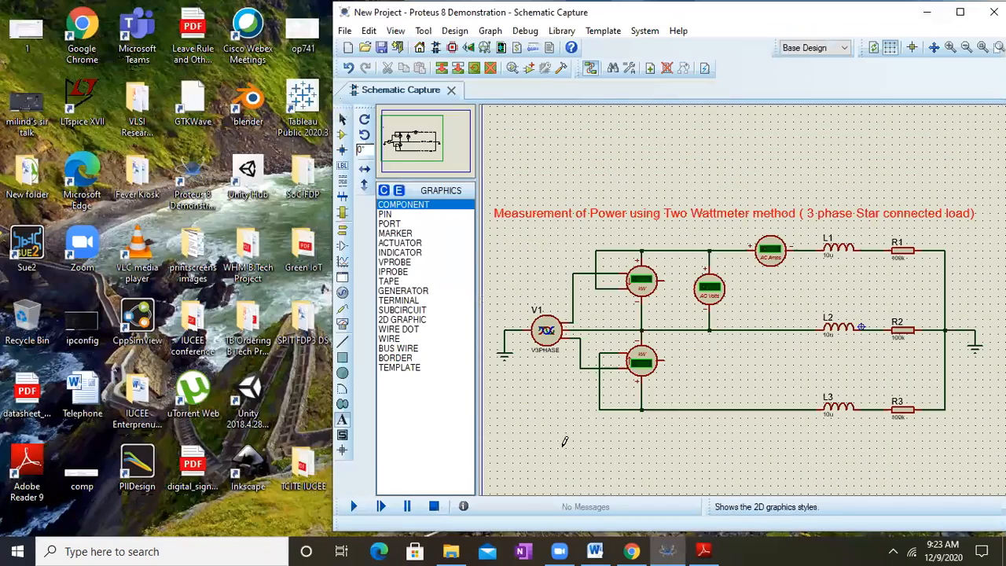
{"action": "left_click", "coordinate": [706, 551]}
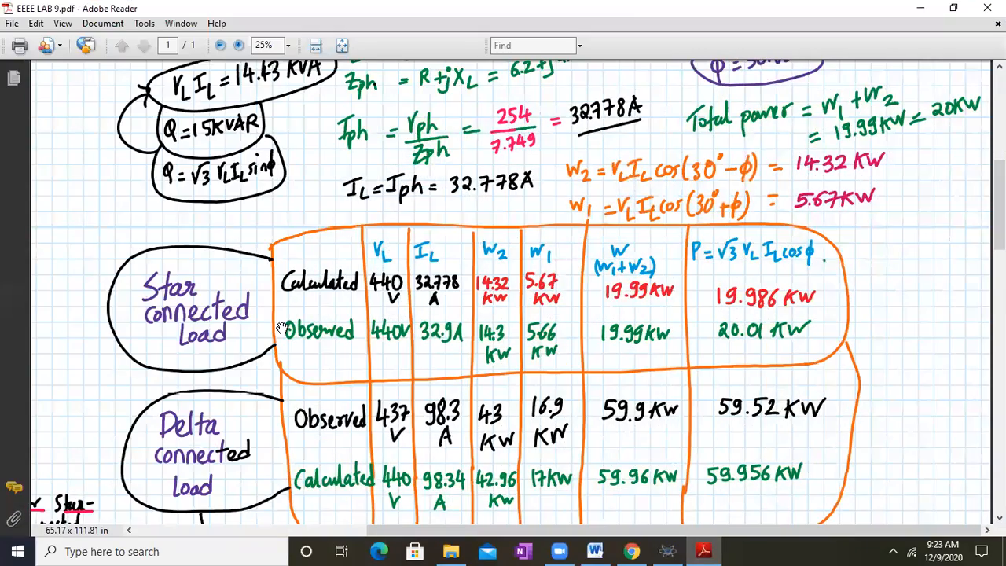
{"action": "left_click", "coordinate": [963, 8]}
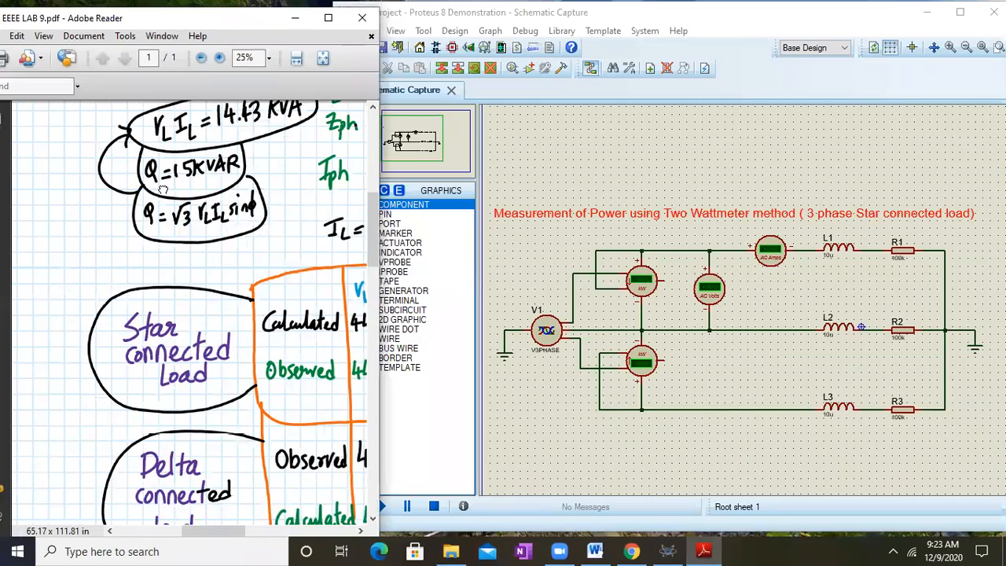
{"action": "left_click_drag", "start_coordinate": [163, 187], "coordinate": [320, 354]}
{"action": "left_click_drag", "start_coordinate": [40, 223], "coordinate": [194, 105]}
{"action": "scroll", "coordinate": [156, 393], "scroll_direction": "down", "scroll_amount": 15}
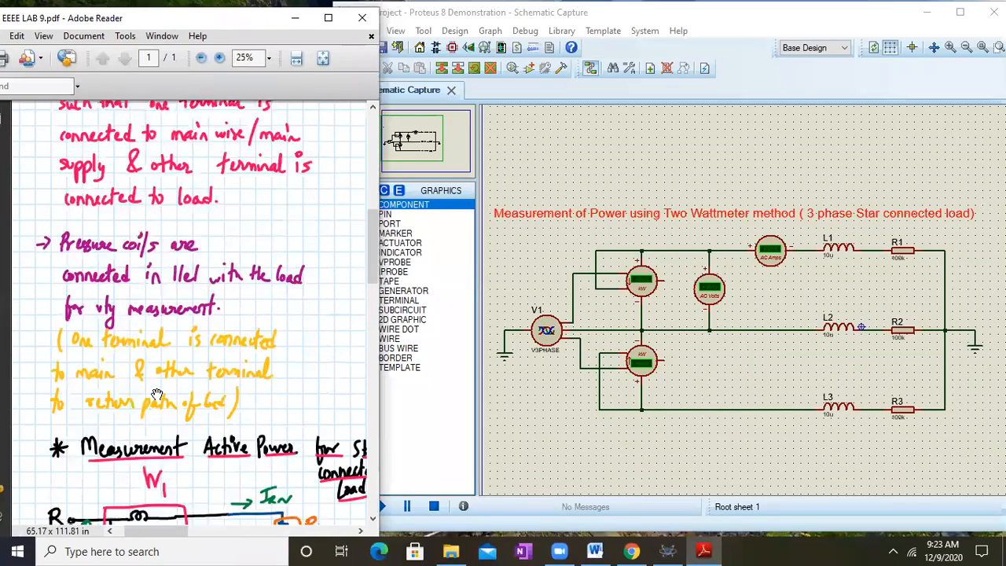
{"action": "scroll", "coordinate": [156, 394], "scroll_direction": "down", "scroll_amount": 10}
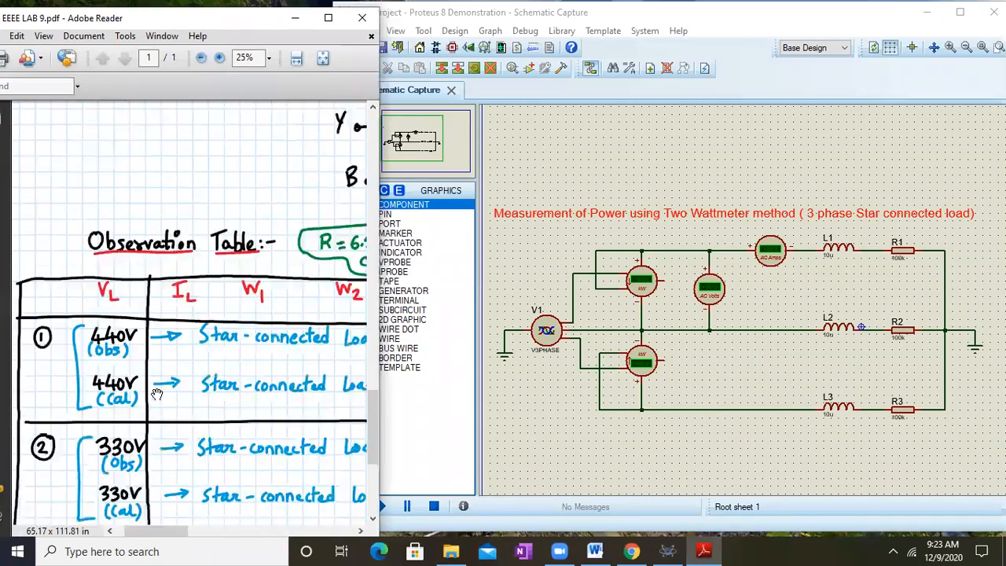
{"action": "left_click_drag", "start_coordinate": [228, 269], "coordinate": [33, 288]}
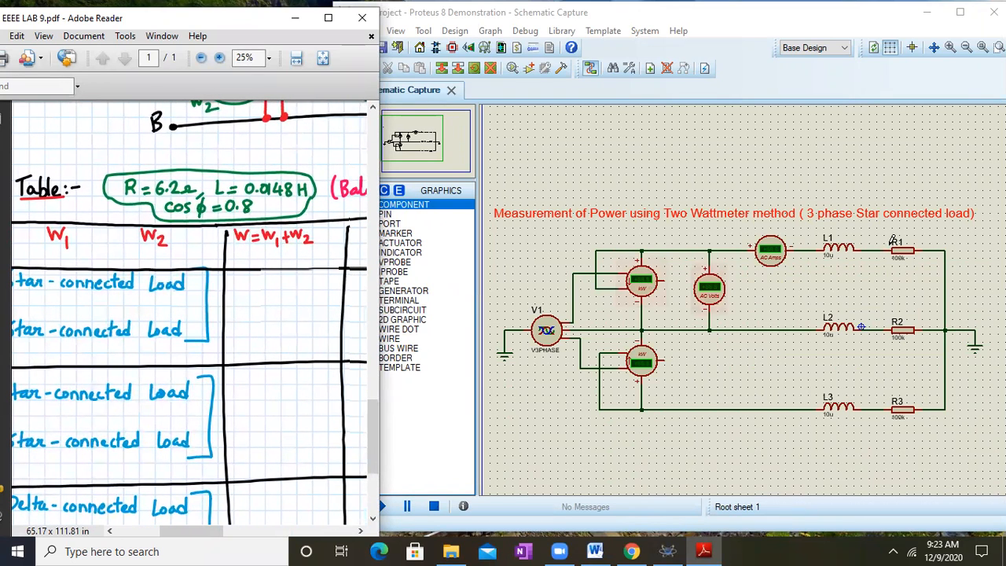
- Try to enter 6.2 as R1's resistance and undo the text placed under the resistor
{"action": "left_click", "coordinate": [902, 267]}
{"action": "left_click", "coordinate": [902, 267]}
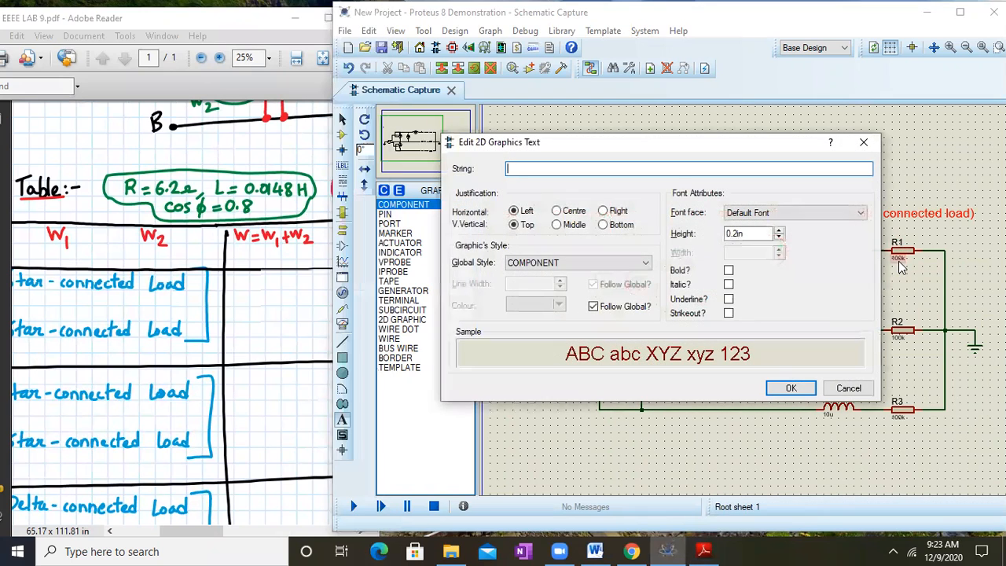
{"action": "type", "text": "6.2"}
{"action": "key", "text": "Return"}
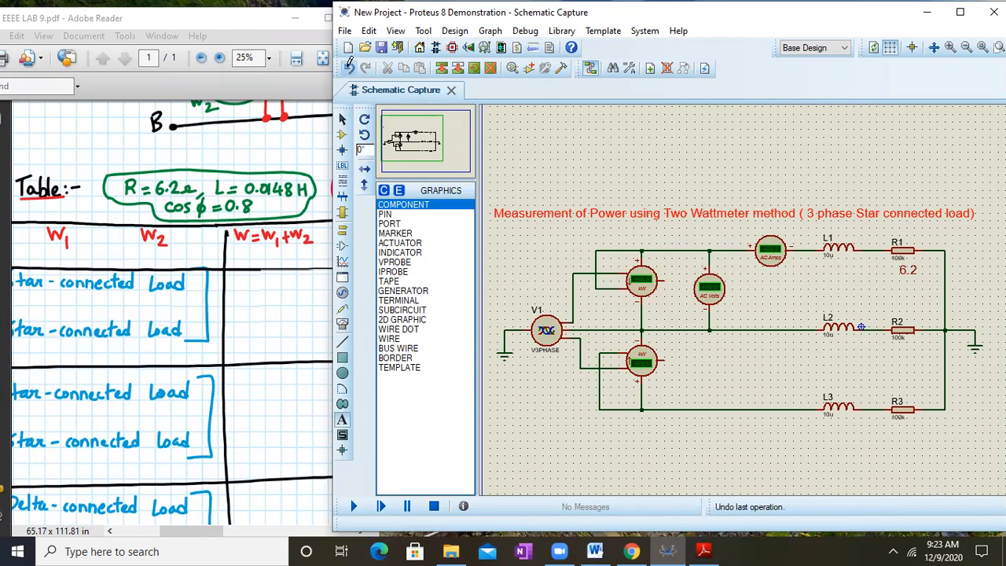
{"action": "left_click", "coordinate": [348, 68]}
{"action": "left_click", "coordinate": [902, 266]}
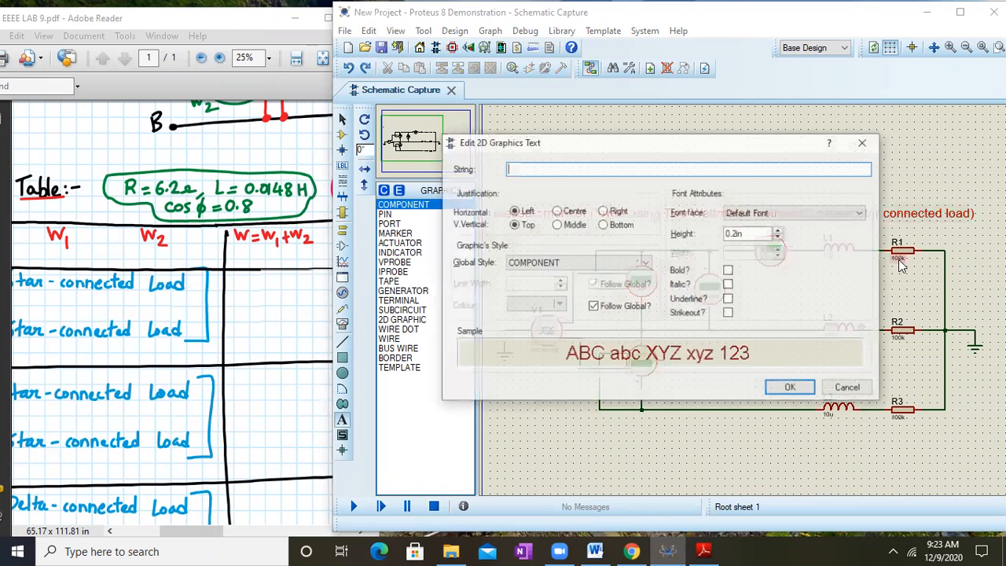
{"action": "type", "text": "6."}
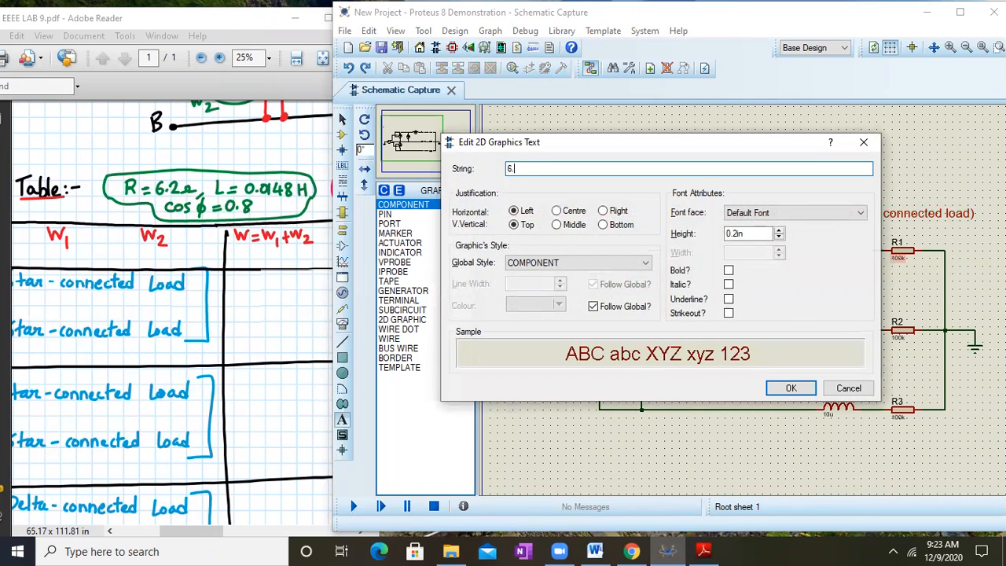
{"action": "key", "text": "Return"}
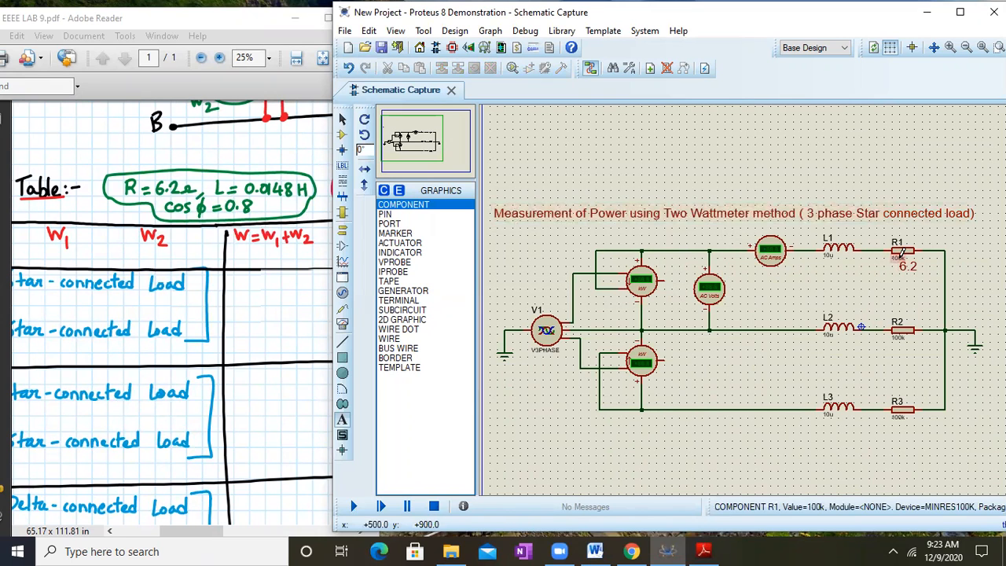
{"action": "left_click", "coordinate": [902, 252]}
{"action": "left_click", "coordinate": [865, 143]}
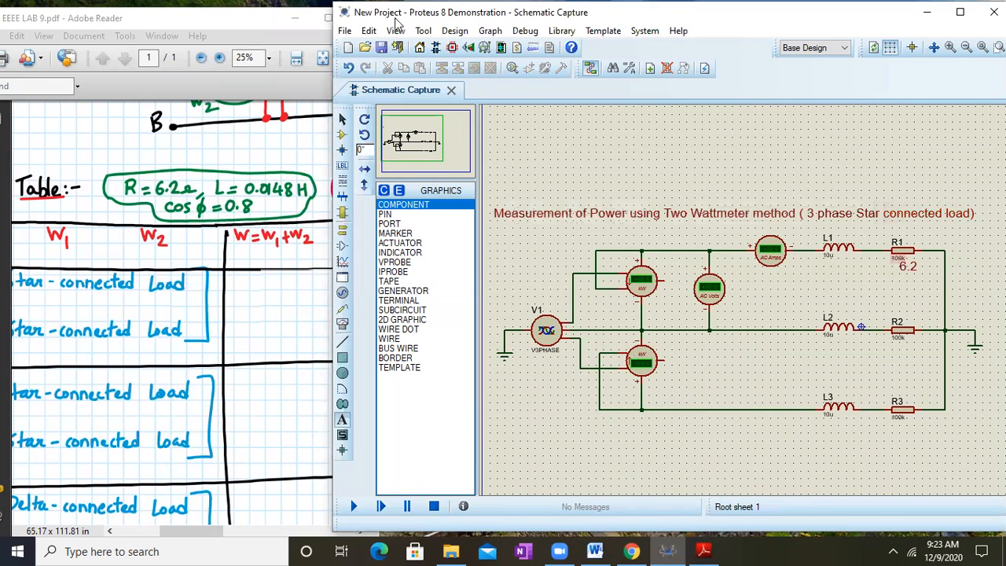
{"action": "left_click", "coordinate": [348, 67]}
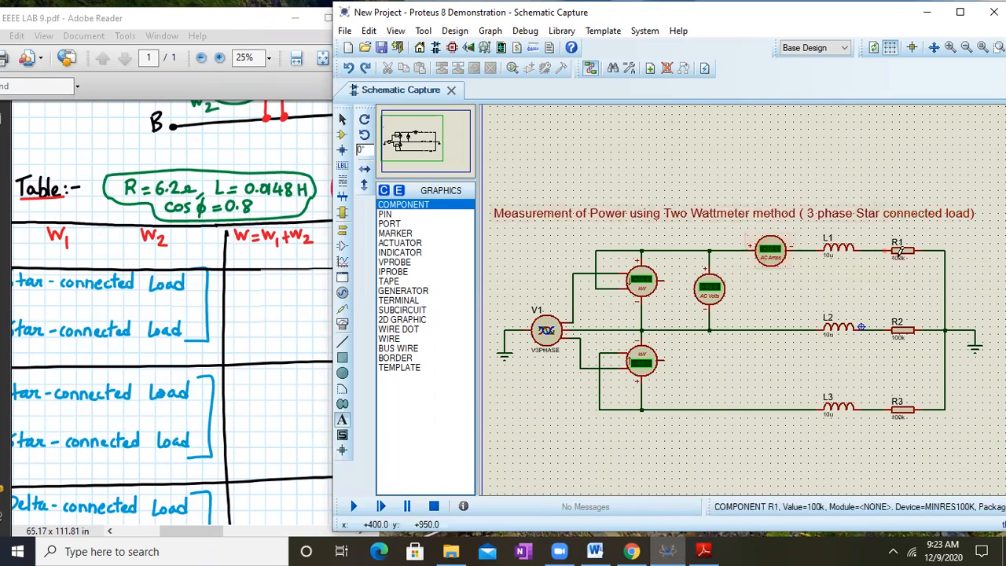
{"action": "left_click", "coordinate": [901, 251]}
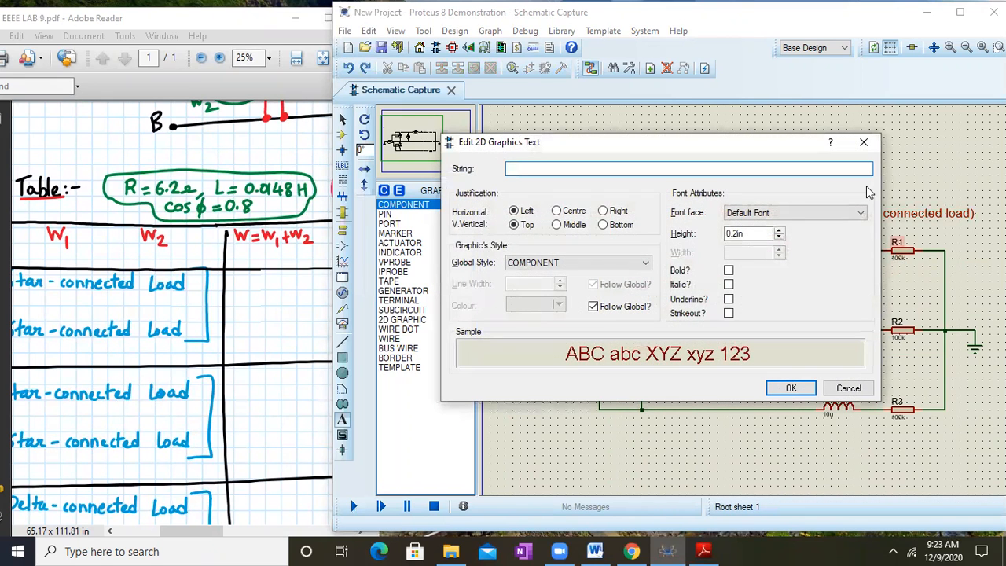
{"action": "left_click", "coordinate": [865, 142]}
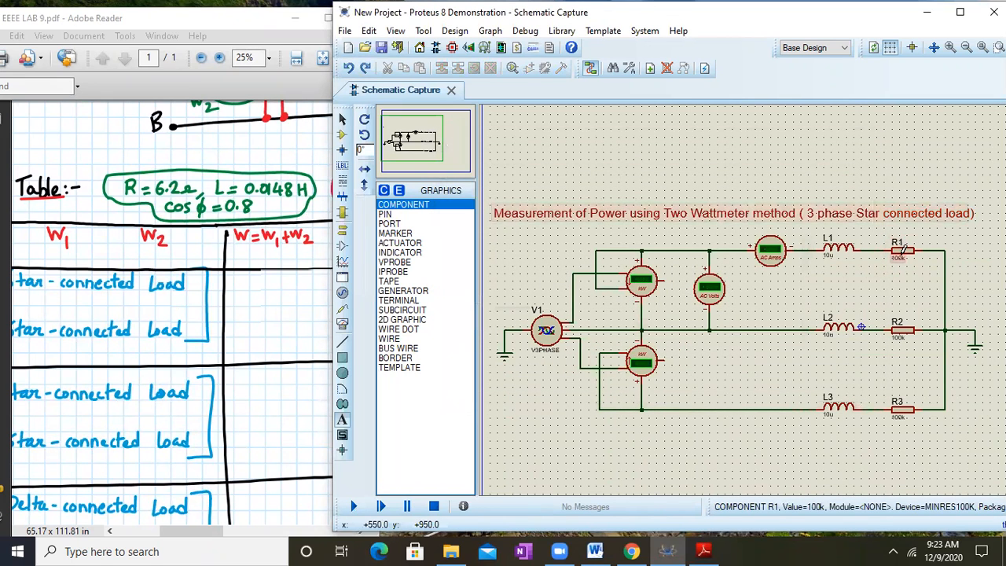
- Set the resistance of R1 to 6.2
{"action": "right_click", "coordinate": [904, 250]}
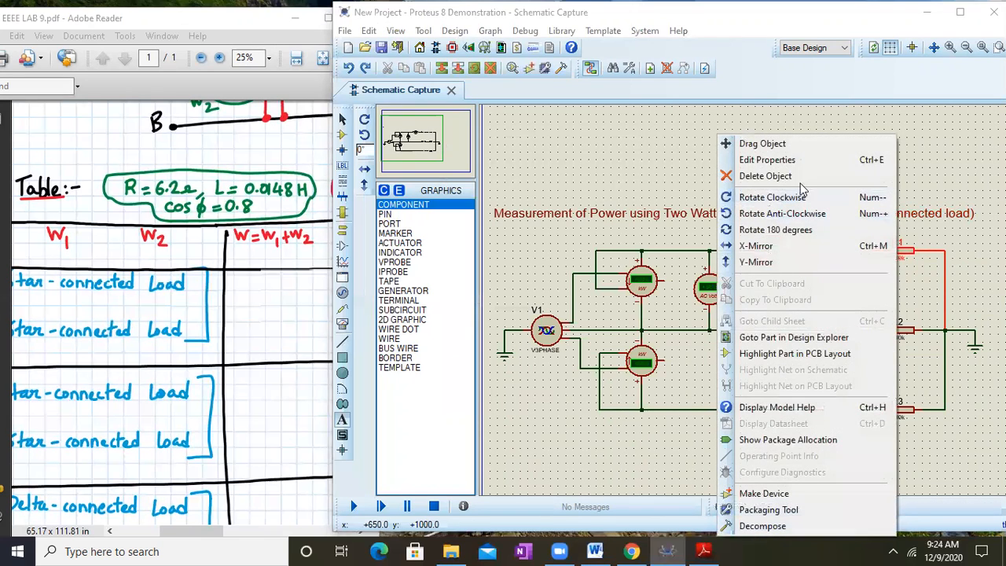
{"action": "left_click", "coordinate": [786, 160]}
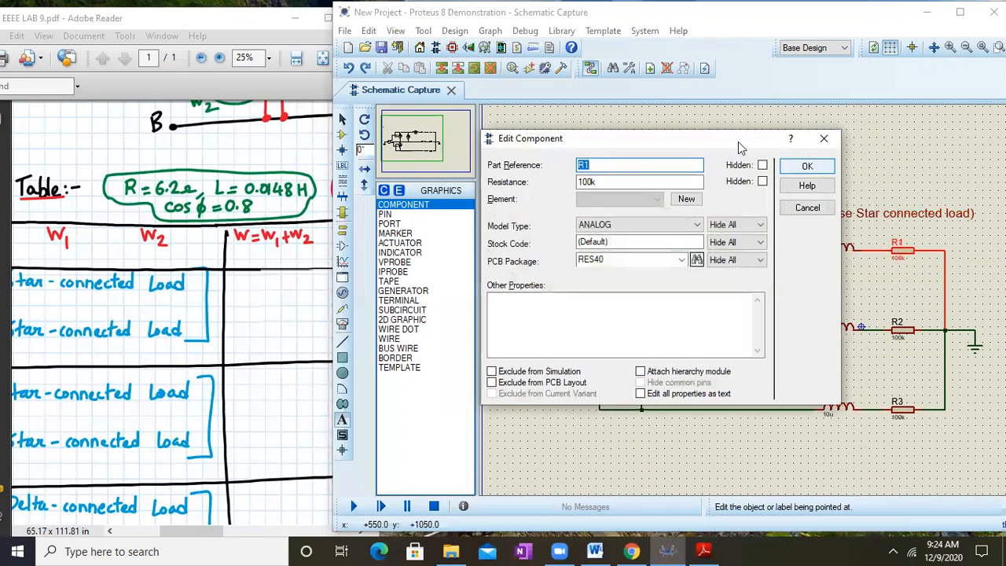
{"action": "left_click", "coordinate": [603, 182]}
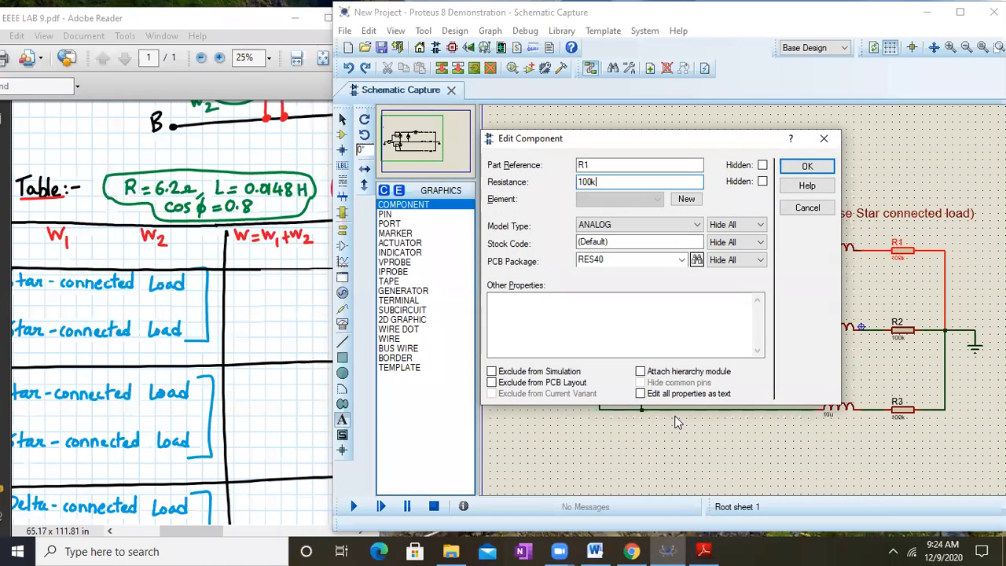
{"action": "key", "text": "BackSpace"}
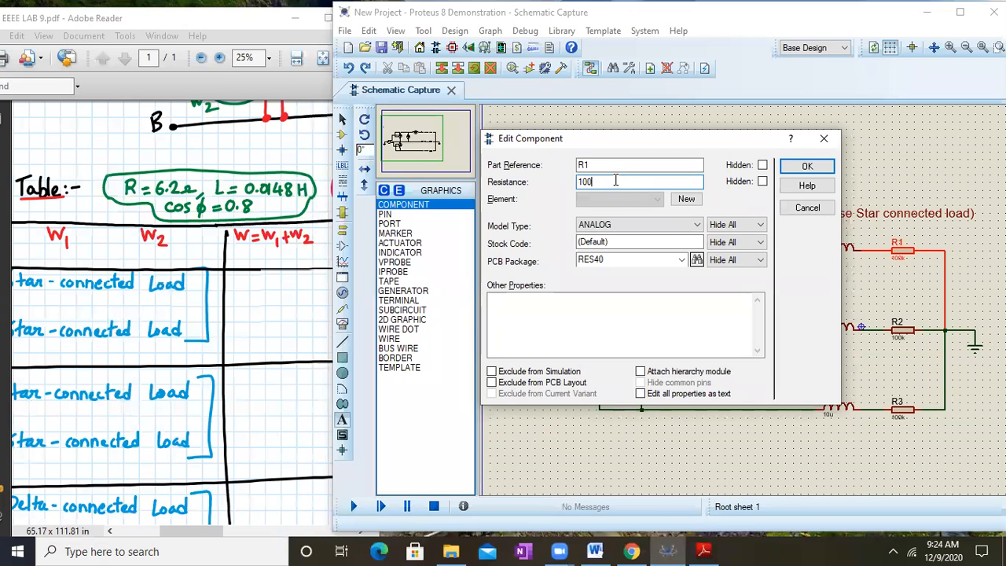
{"action": "type", "text": "6.2"}
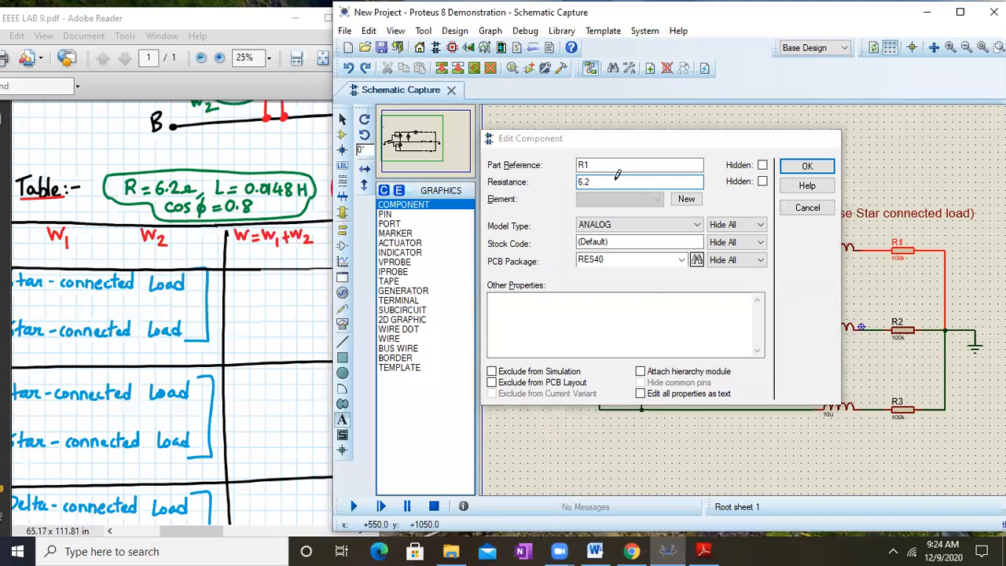
{"action": "key", "text": "Return"}
{"action": "left_click", "coordinate": [908, 331]}
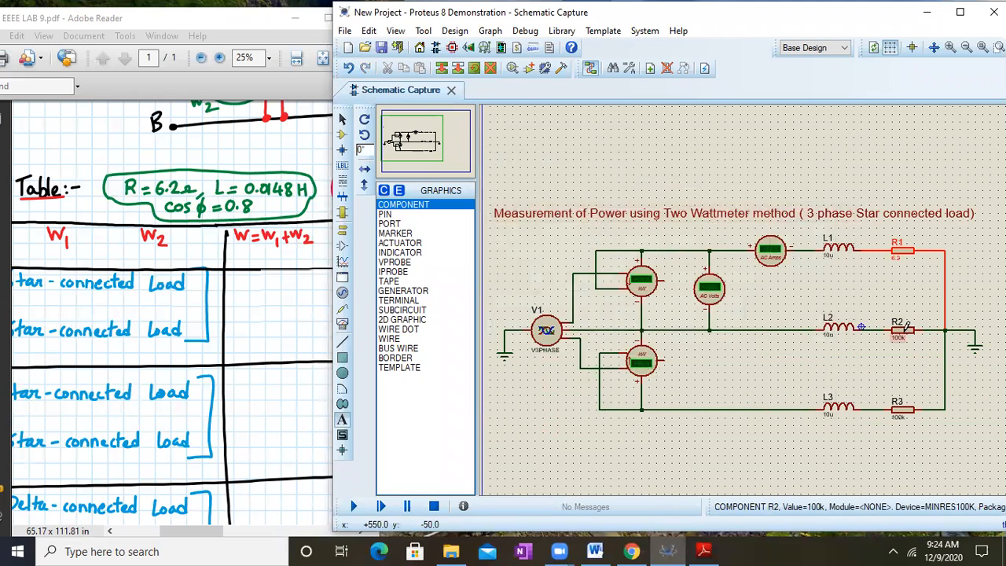
{"action": "left_click", "coordinate": [908, 331]}
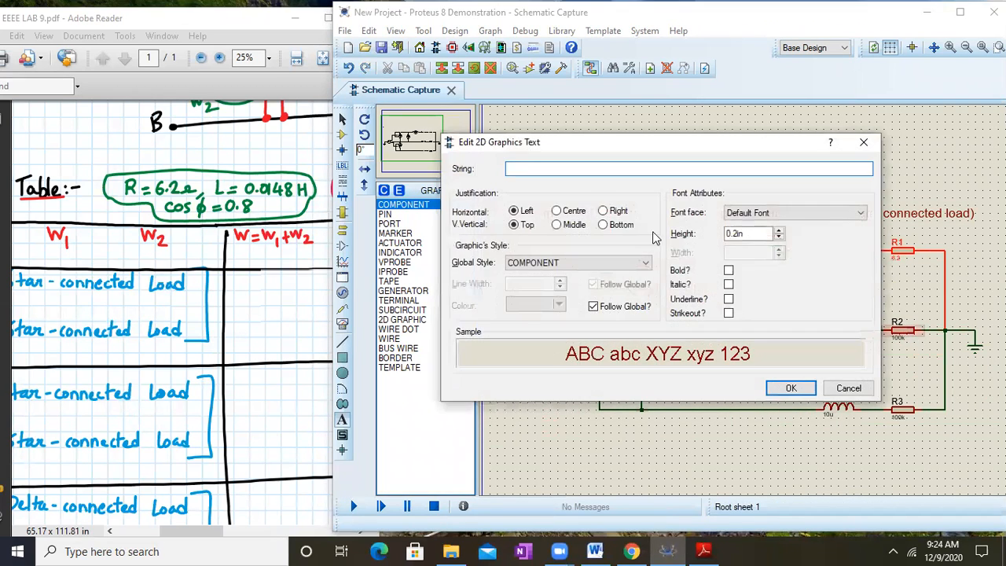
{"action": "left_click", "coordinate": [863, 144]}
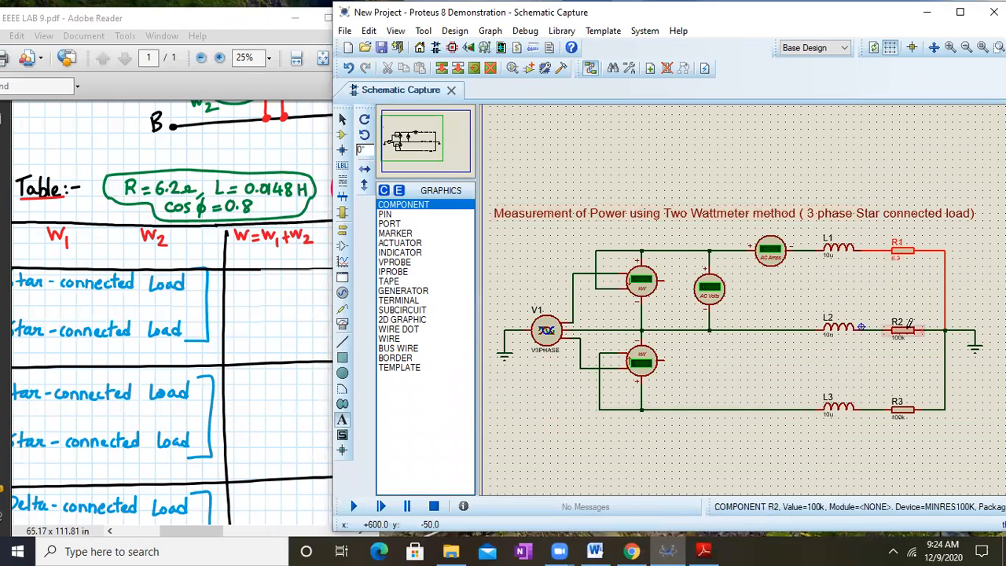
- Set the resistance of R2 to 6.2
{"action": "right_click", "coordinate": [909, 324]}
{"action": "left_click", "coordinate": [788, 164]}
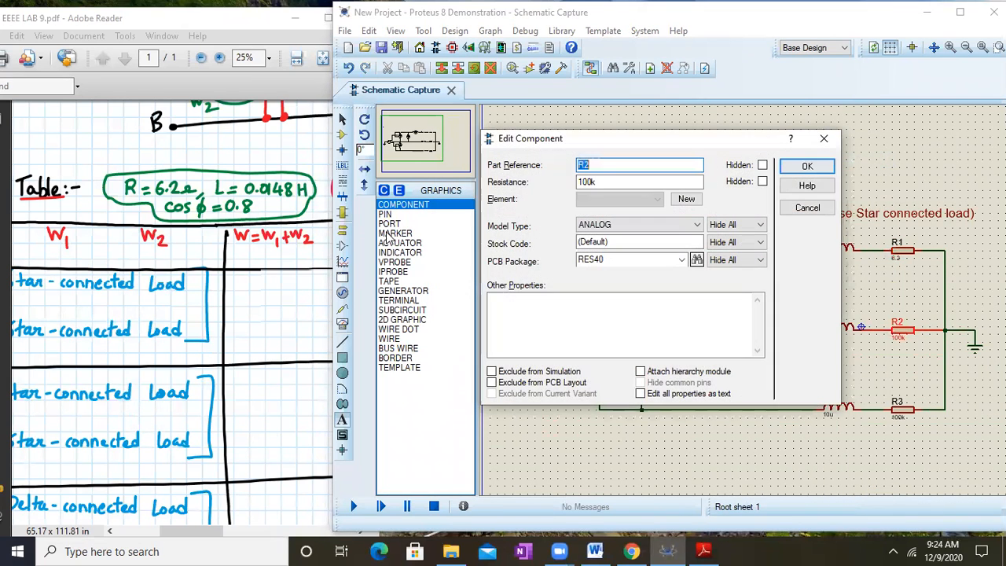
{"action": "double_click", "coordinate": [597, 182]}
{"action": "type", "text": "10"}
{"action": "key", "text": "BackSpace"}
{"action": "key", "text": "BackSpace"}
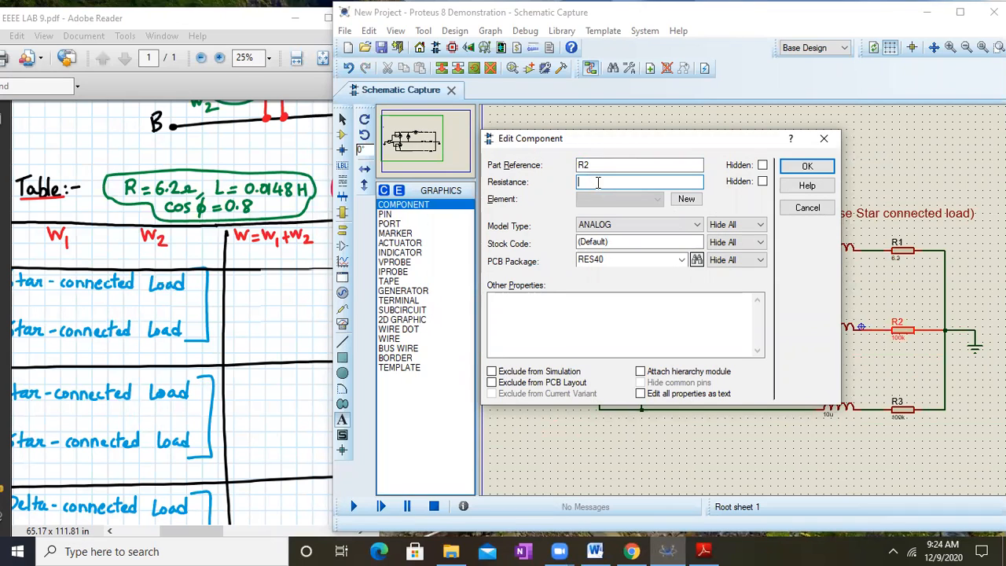
{"action": "type", "text": "6.2"}
{"action": "key", "text": "Return"}
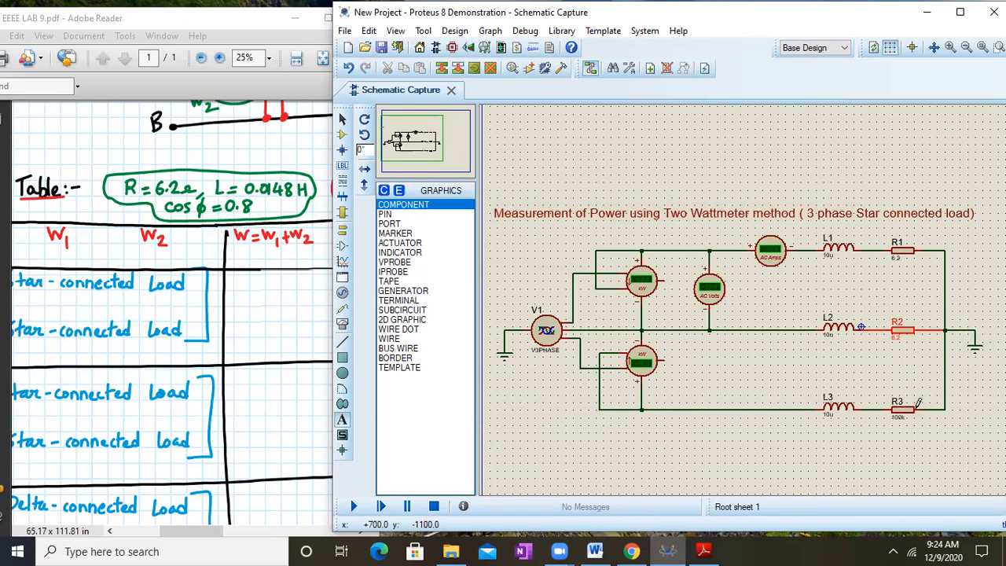
- Set the resistance of R3 to 6.2
{"action": "right_click", "coordinate": [910, 404]}
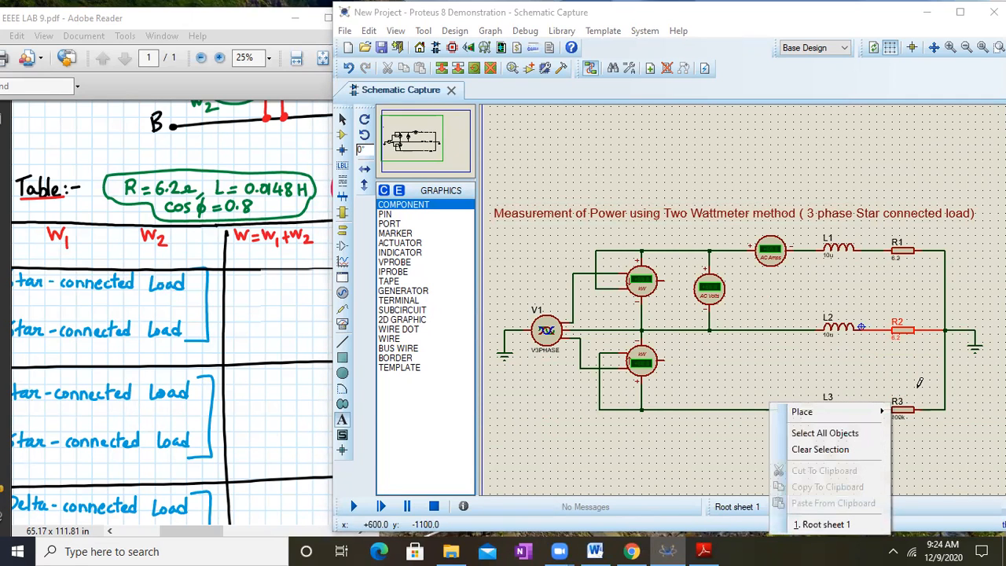
{"action": "left_click", "coordinate": [916, 393]}
{"action": "right_click", "coordinate": [904, 409]}
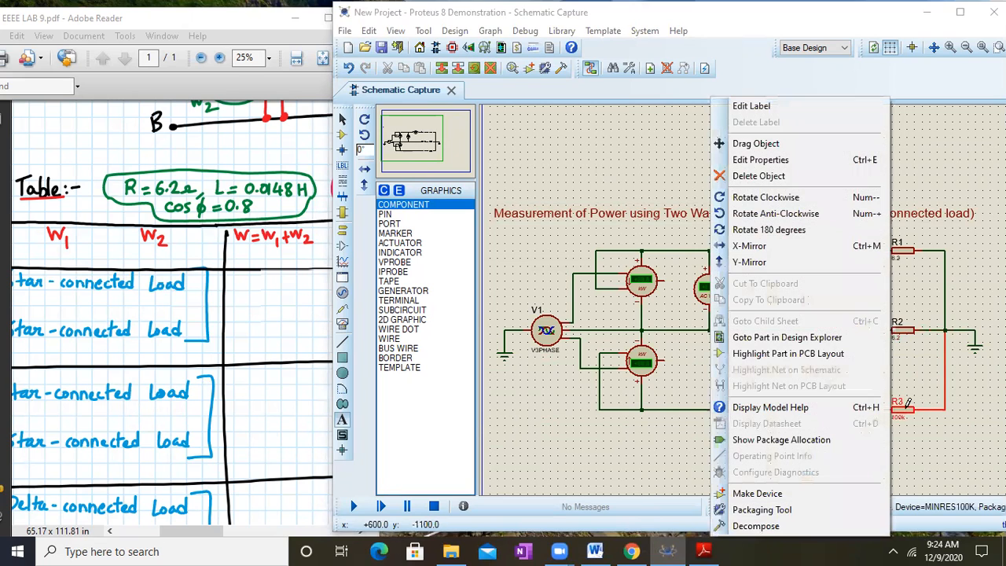
{"action": "left_click", "coordinate": [784, 161]}
{"action": "double_click", "coordinate": [597, 183]}
{"action": "type", "text": "6.2"}
{"action": "key", "text": "Return"}
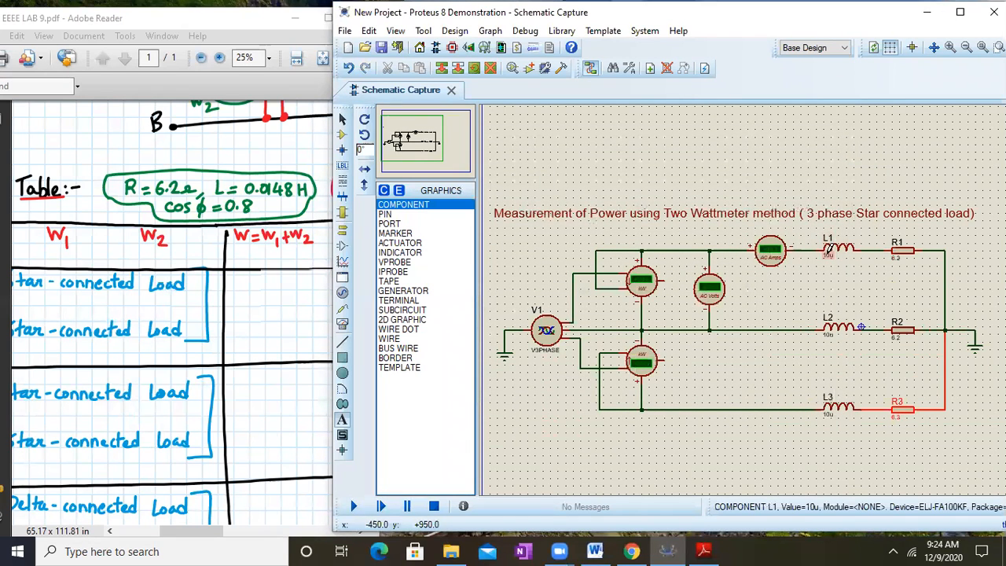
- Set the inductance of L1 to 0.0148
{"action": "left_click", "coordinate": [841, 247]}
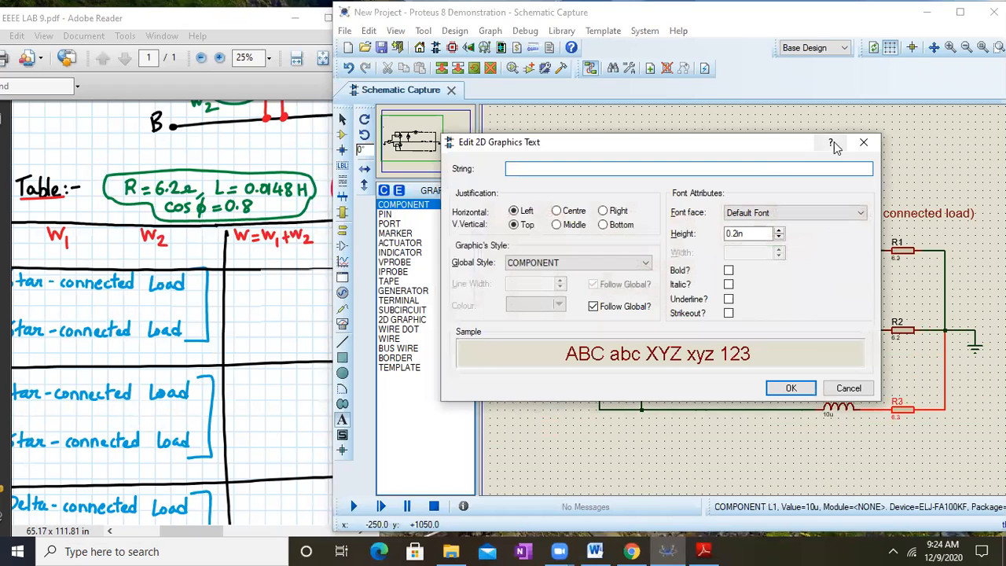
{"action": "left_click", "coordinate": [864, 142]}
{"action": "right_click", "coordinate": [841, 242]}
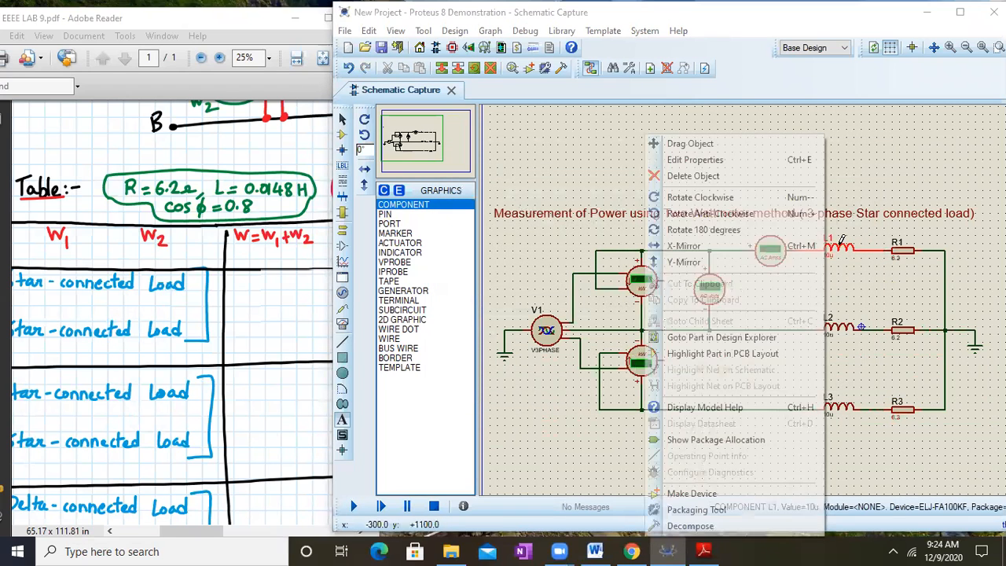
{"action": "left_click", "coordinate": [707, 159]}
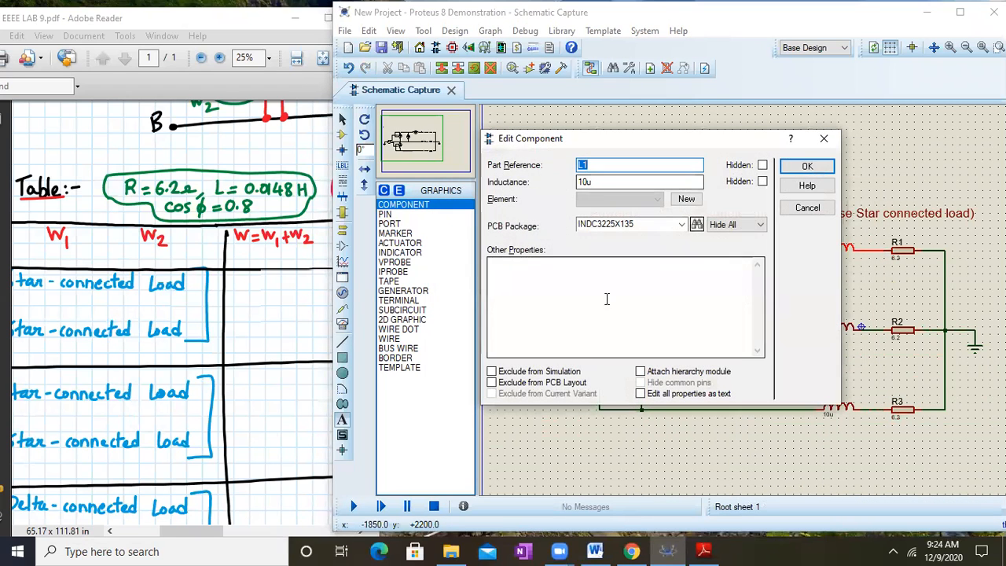
{"action": "double_click", "coordinate": [611, 182]}
{"action": "type", "text": "0.0148"}
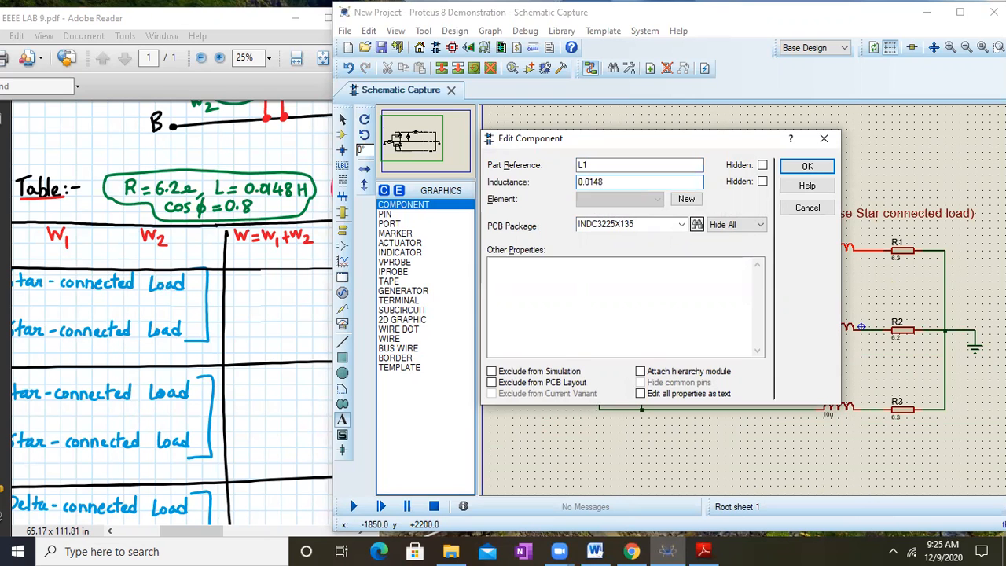
{"action": "key", "text": "Return"}
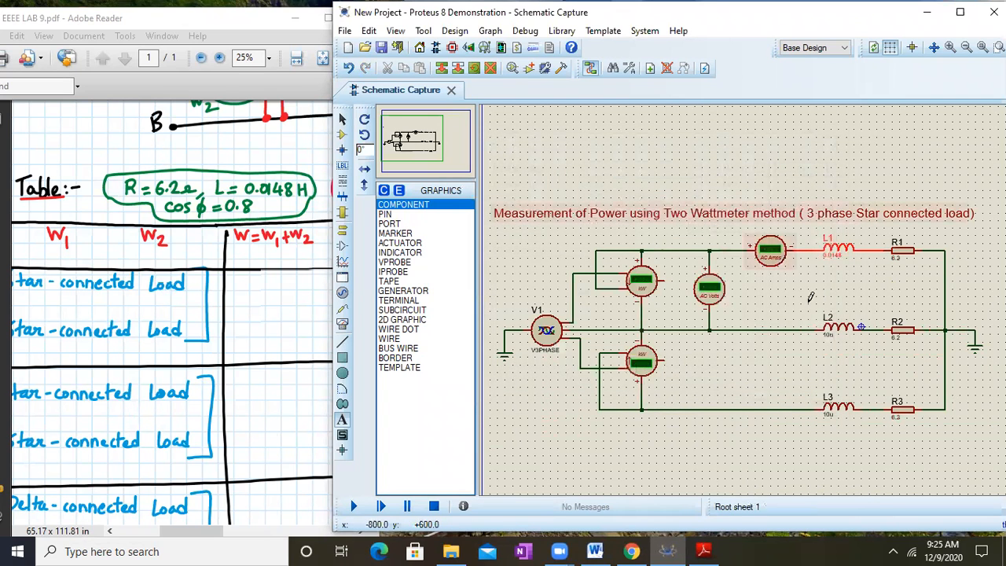
- Set the inductance of L2 to 0.0148
{"action": "right_click", "coordinate": [839, 323]}
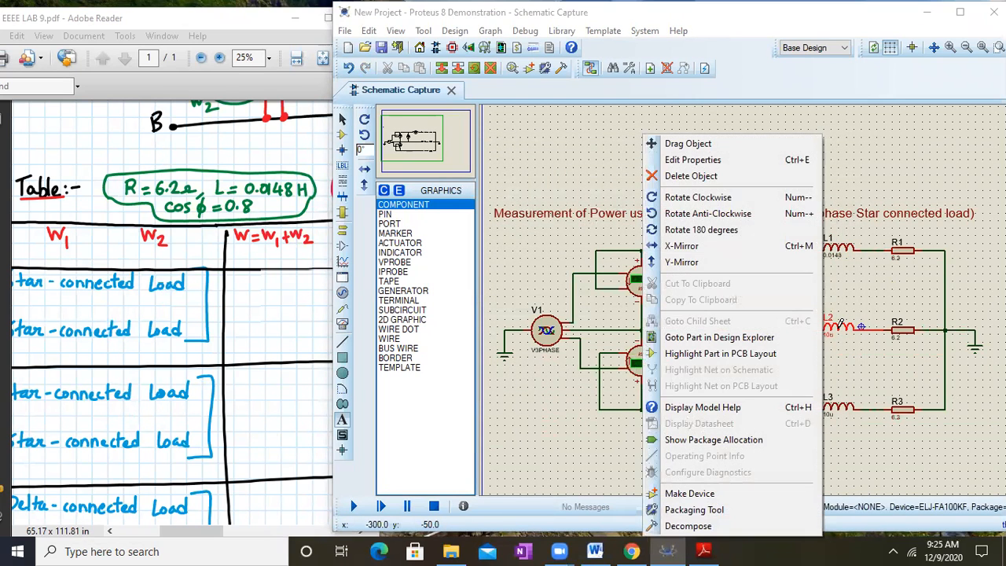
{"action": "left_click", "coordinate": [708, 161]}
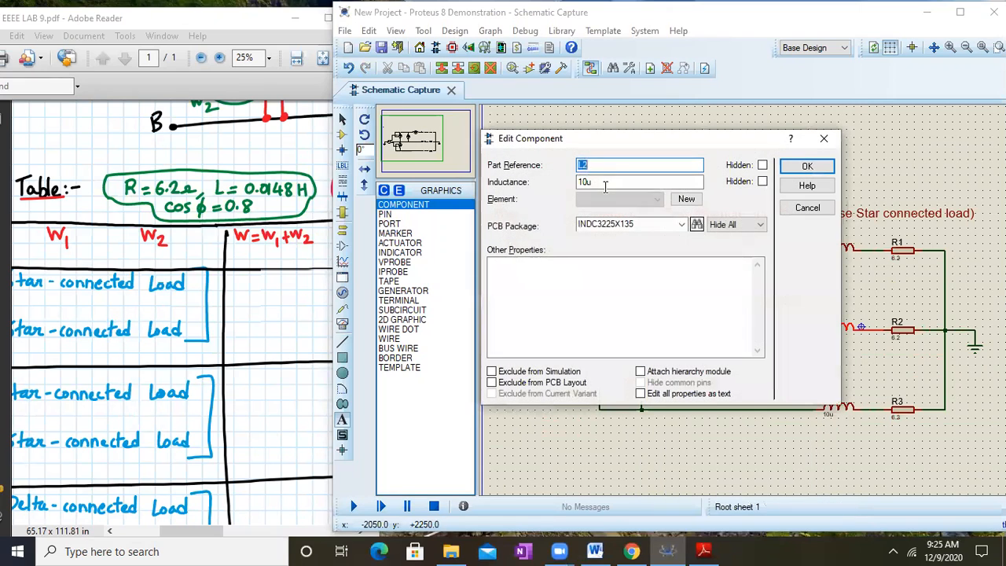
{"action": "left_click_drag", "start_coordinate": [606, 182], "coordinate": [497, 191]}
{"action": "type", "text": "0."}
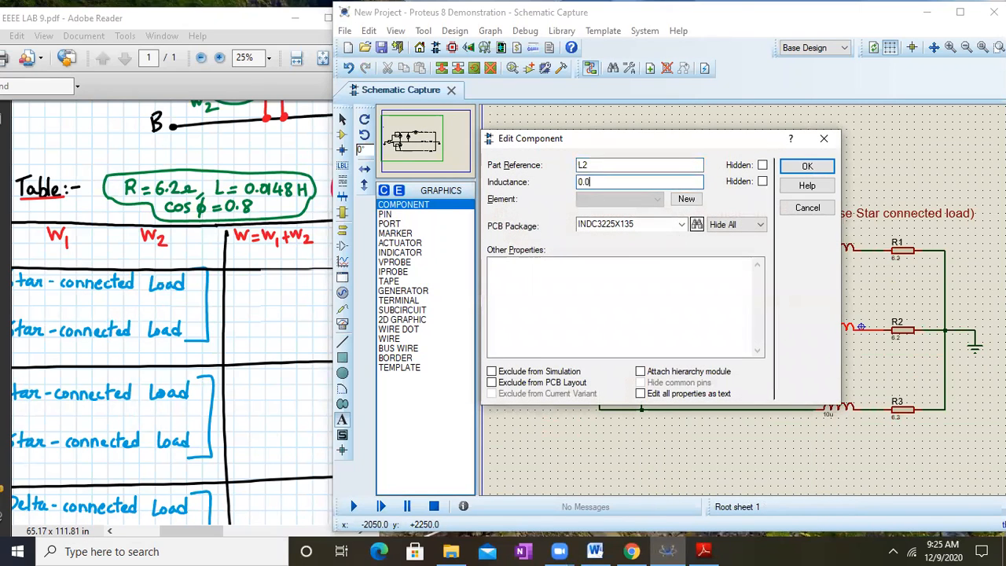
{"action": "type", "text": "0148"}
{"action": "key", "text": "Return"}
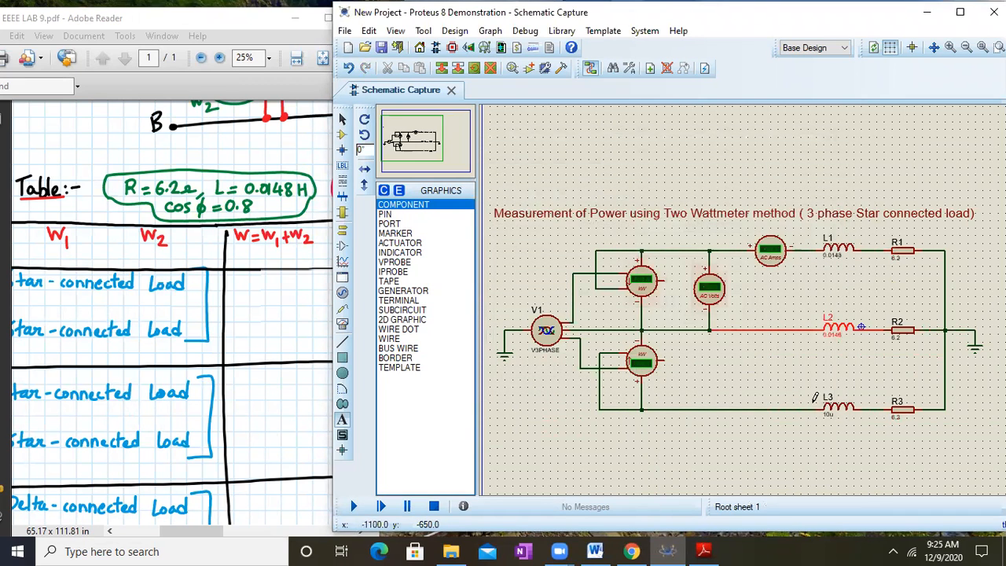
{"action": "right_click", "coordinate": [840, 402]}
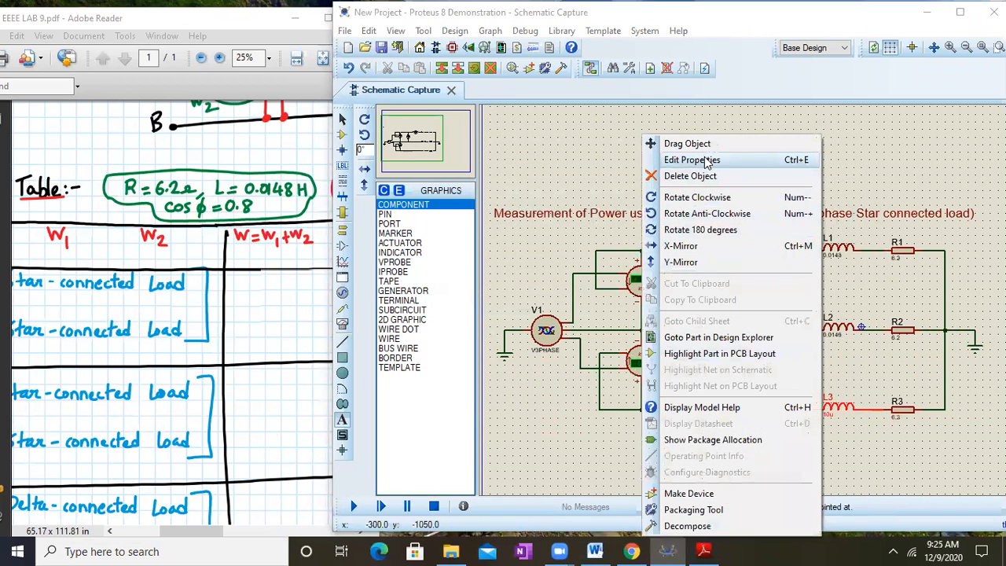
{"action": "left_click", "coordinate": [707, 159]}
{"action": "type", "text": "0.0148"}
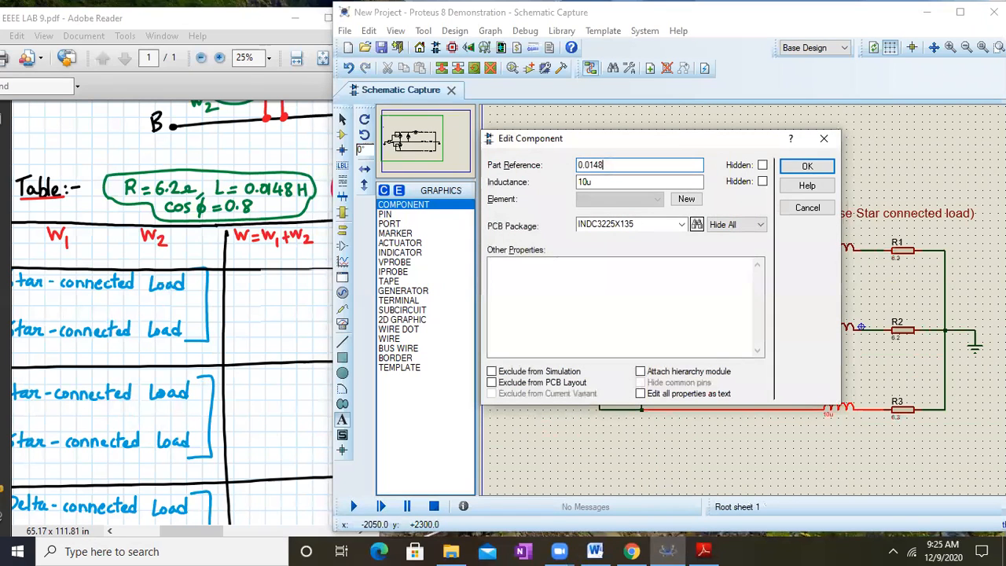
{"action": "key", "text": "BackSpace"}
{"action": "key", "text": "BackSpace"}
{"action": "key", "text": "BackSpace"}
{"action": "key", "text": "BackSpace"}
{"action": "key", "text": "BackSpace"}
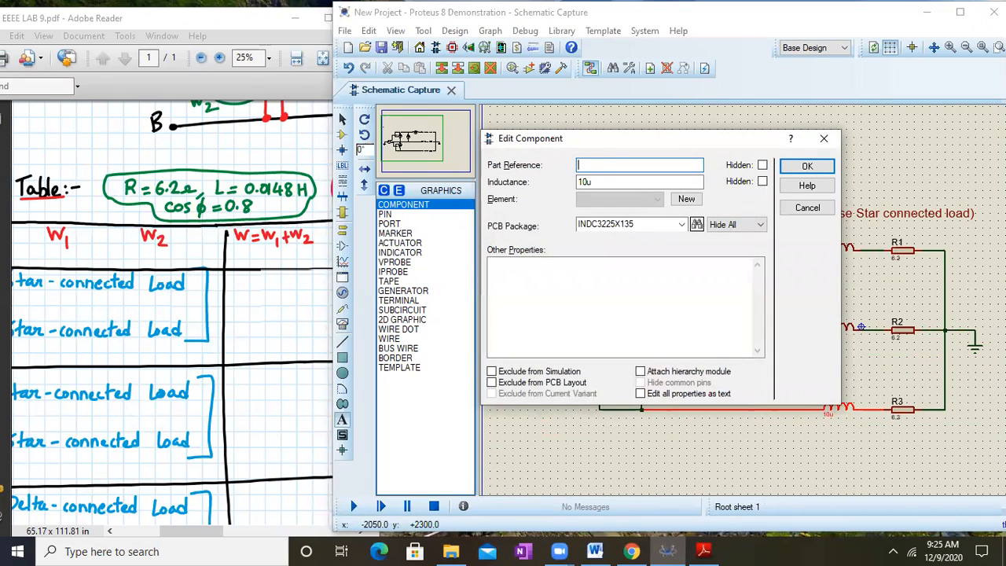
{"action": "left_click", "coordinate": [836, 134]}
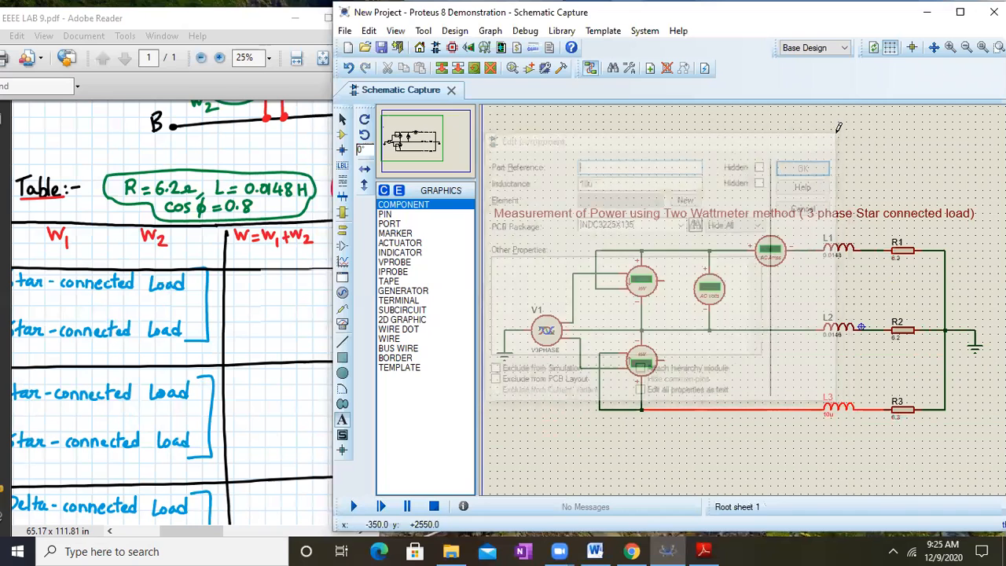
- Set the inductance of L3 to 0.0148
{"action": "right_click", "coordinate": [837, 405]}
{"action": "left_click", "coordinate": [833, 403]}
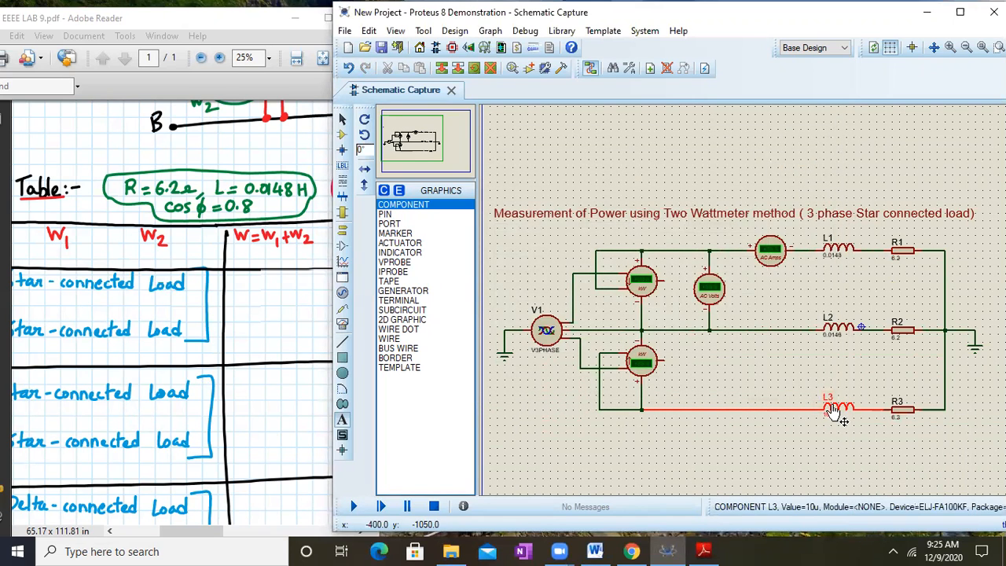
{"action": "right_click", "coordinate": [834, 398]}
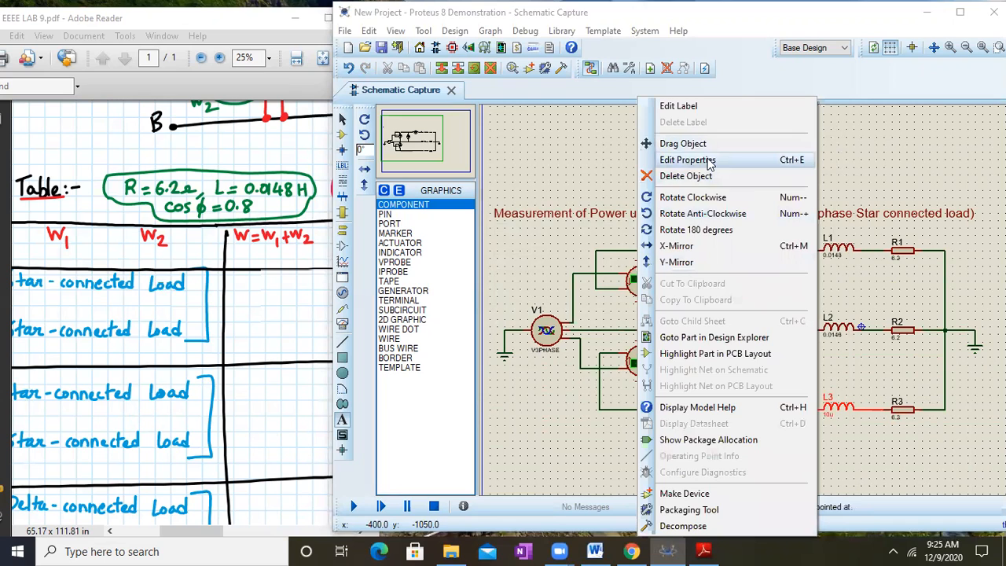
{"action": "left_click", "coordinate": [710, 162]}
{"action": "left_click_drag", "start_coordinate": [603, 181], "coordinate": [560, 182]}
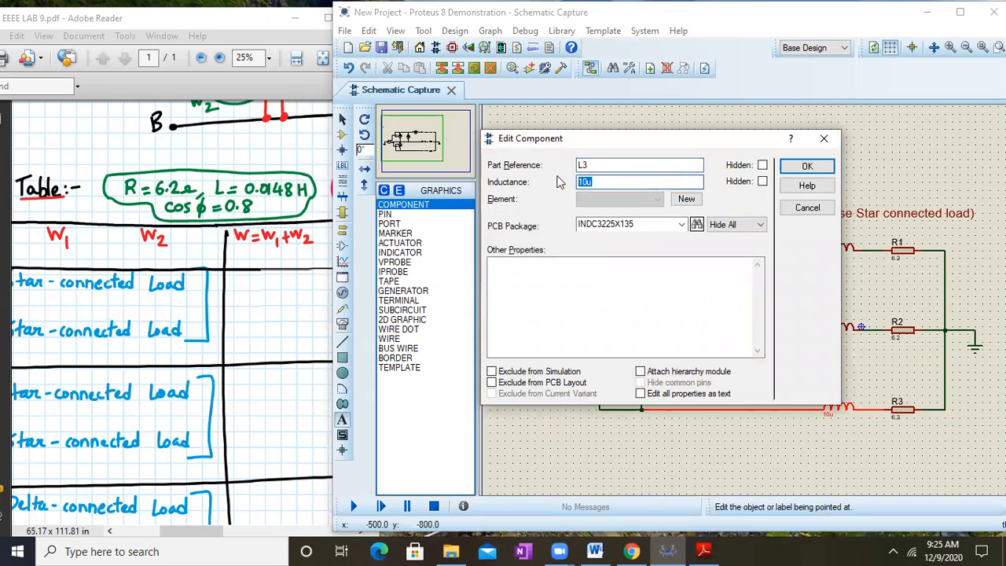
{"action": "type", "text": "0.0148"}
{"action": "key", "text": "Return"}
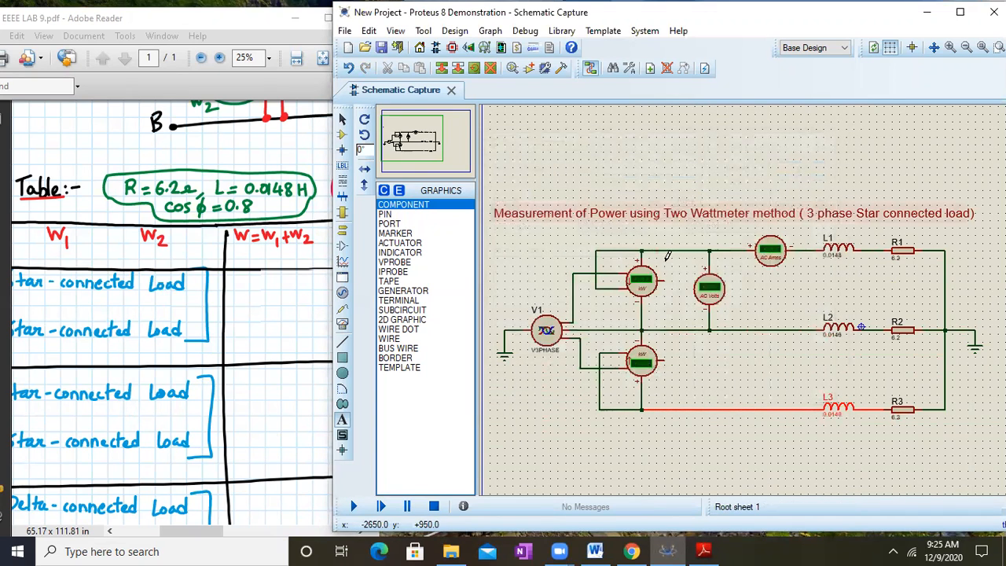
- Switch to EEEE LAB 9.pdf and bring the observation table's line voltage column into view
{"action": "left_click_drag", "start_coordinate": [243, 308], "coordinate": [364, 249]}
{"action": "left_click_drag", "start_coordinate": [114, 259], "coordinate": [160, 295]}
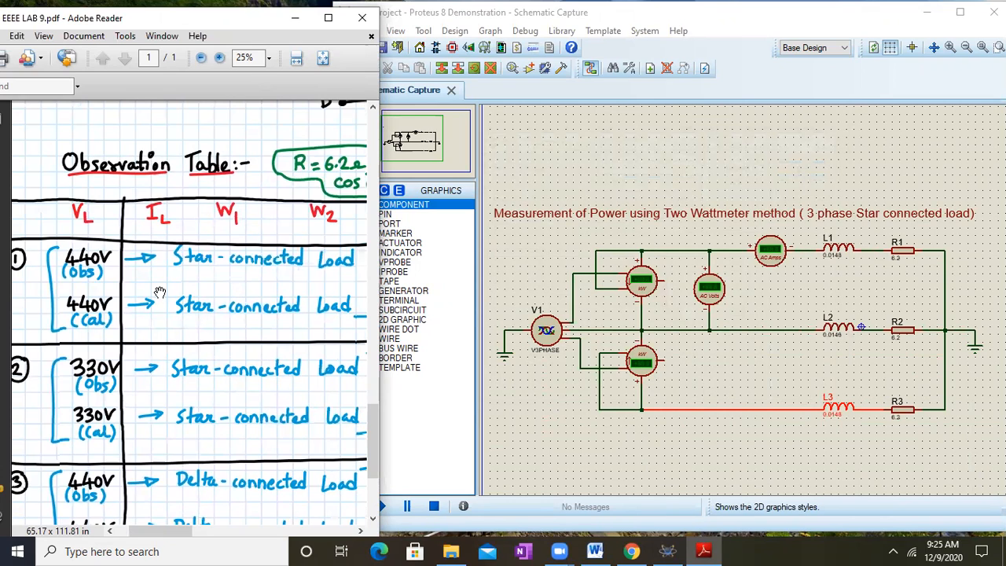
{"action": "left_click", "coordinate": [549, 330]}
{"action": "left_click", "coordinate": [550, 332]}
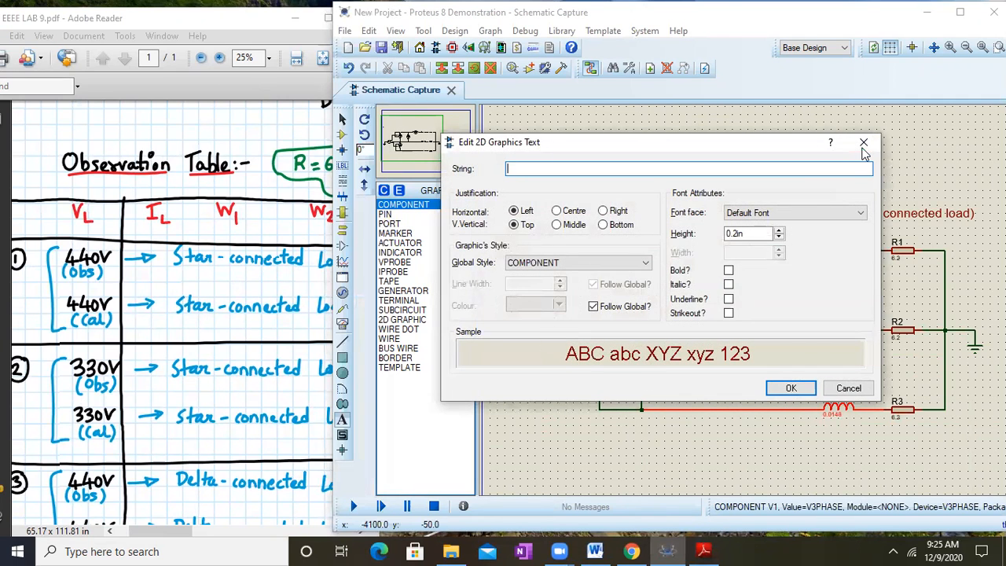
{"action": "left_click", "coordinate": [864, 143]}
- Set the three-phase source V1's amplitude to 254 volts with the amplitude mode Rms
{"action": "right_click", "coordinate": [552, 325]}
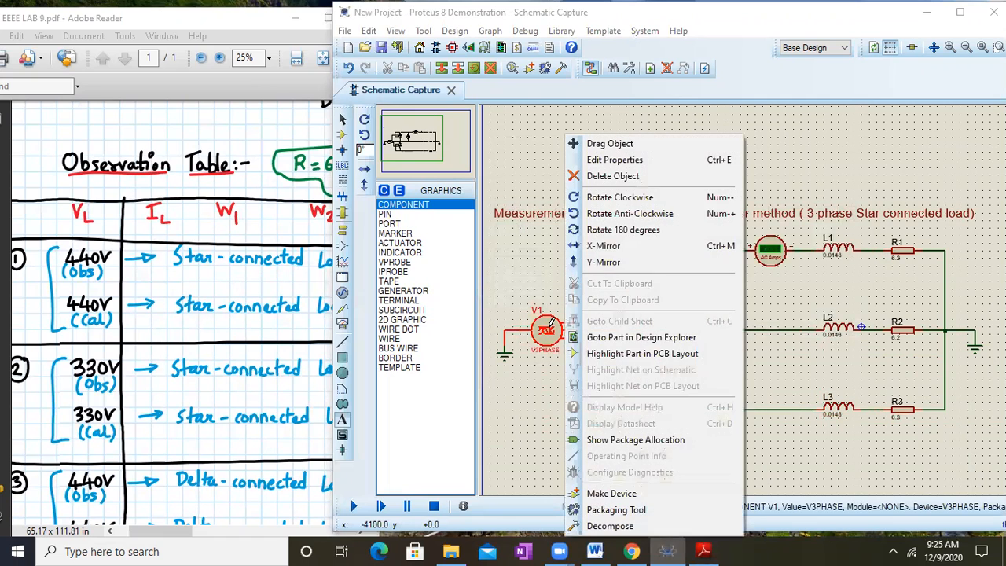
{"action": "left_click", "coordinate": [638, 161]}
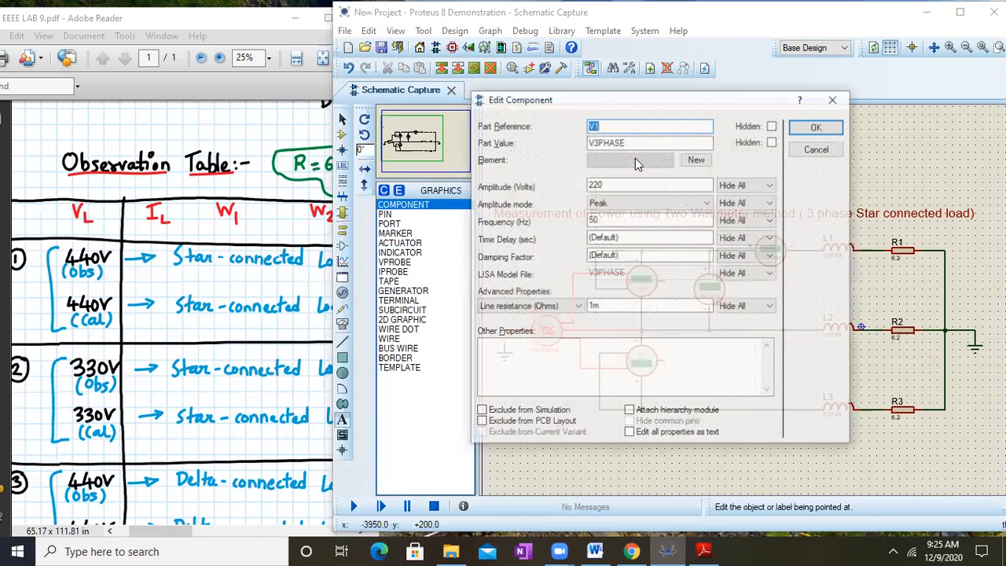
{"action": "left_click_drag", "start_coordinate": [627, 107], "coordinate": [638, 102]}
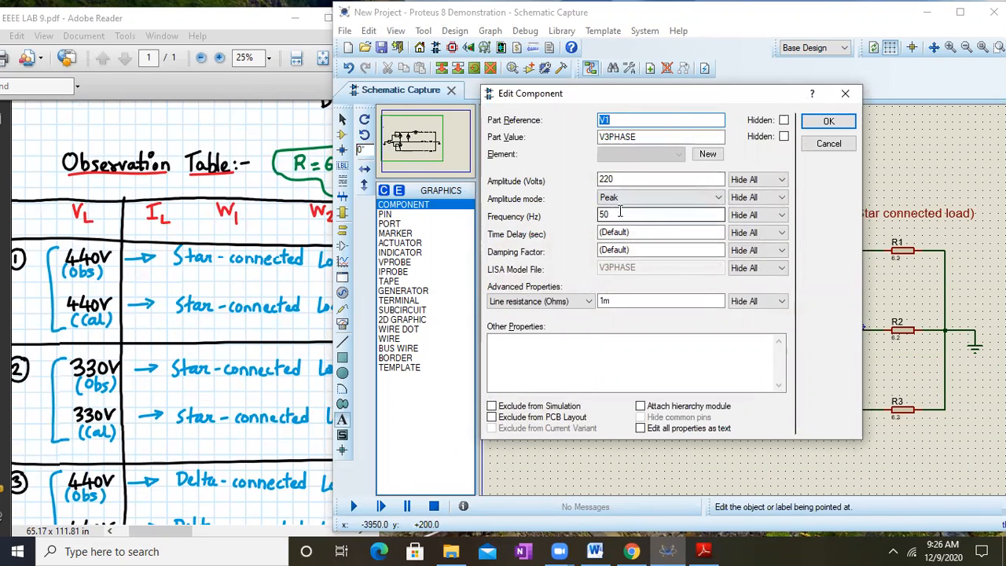
{"action": "left_click", "coordinate": [719, 179]}
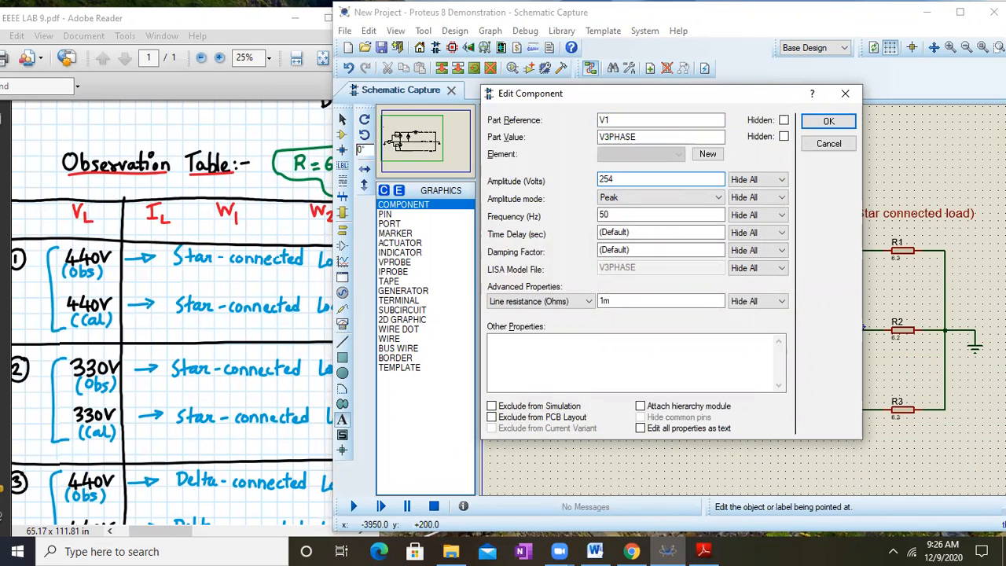
{"action": "left_click", "coordinate": [666, 197]}
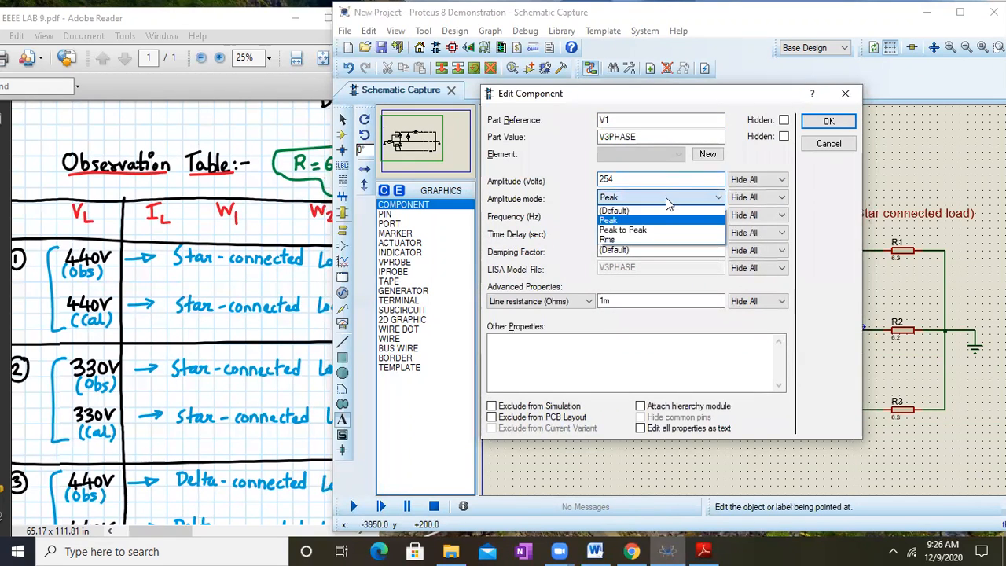
{"action": "left_click", "coordinate": [617, 239]}
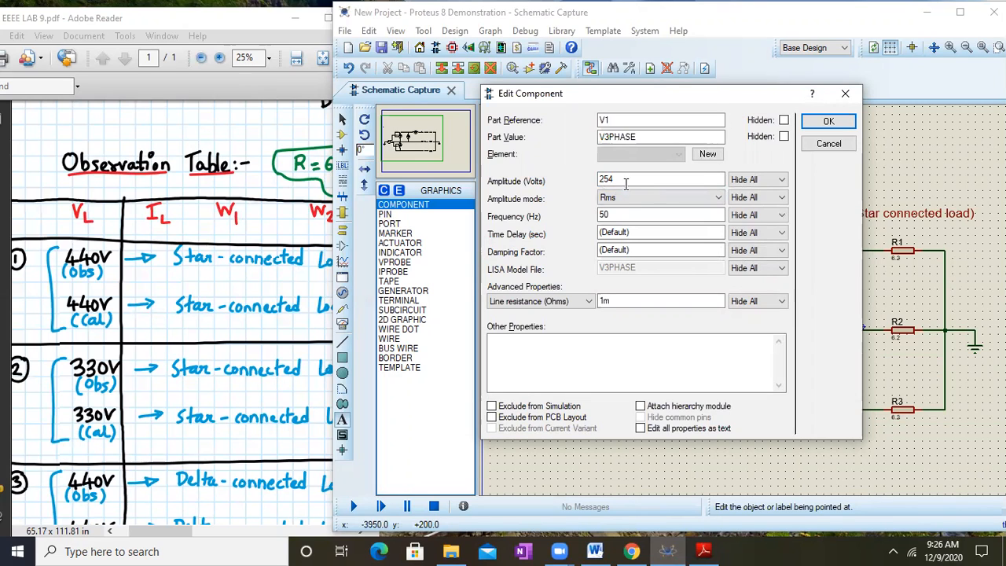
{"action": "left_click", "coordinate": [829, 121]}
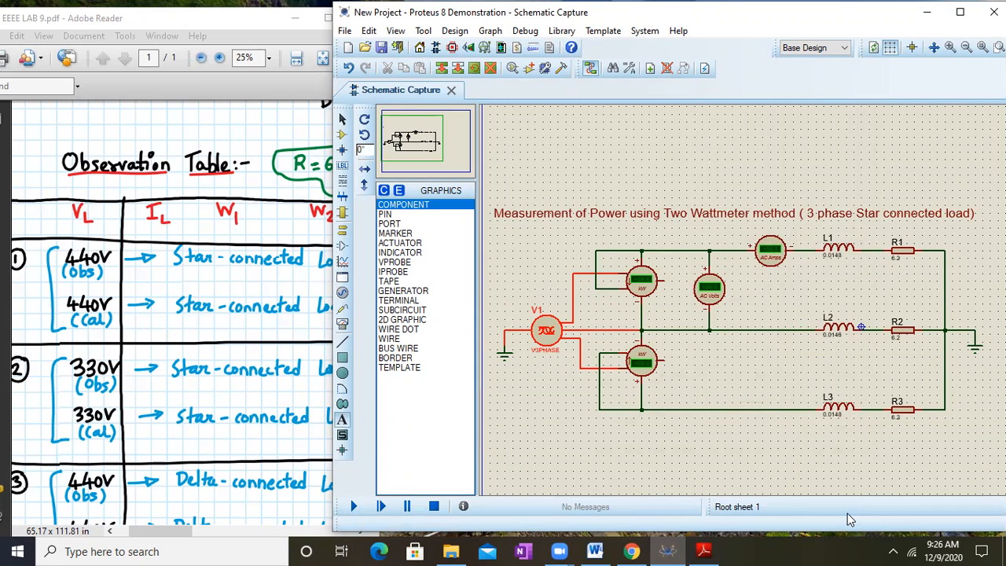
- Run the simulation, maximize the schematic window and zoom to the area enclosing the titled circuit and its meters
{"action": "left_click", "coordinate": [354, 507]}
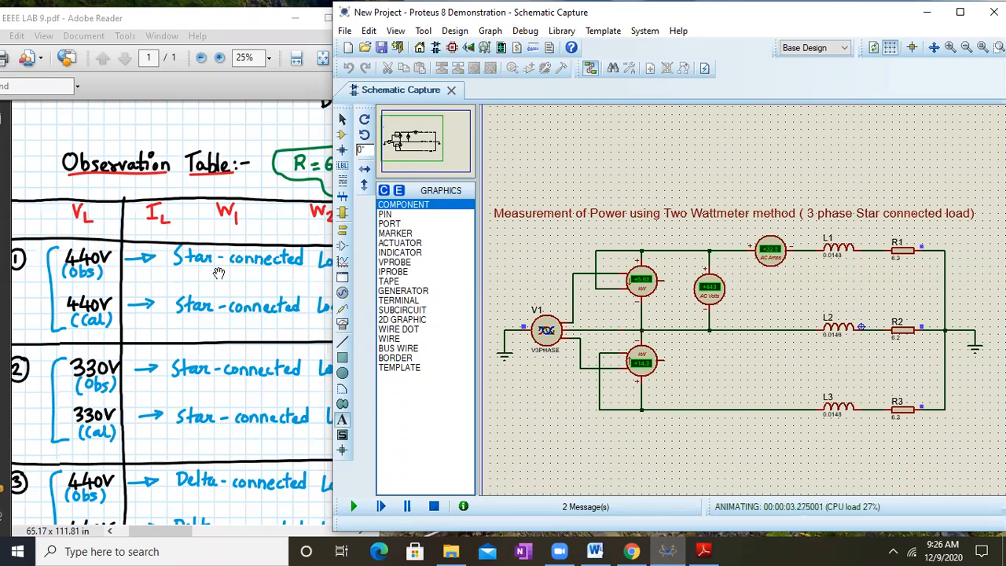
{"action": "left_click_drag", "start_coordinate": [219, 273], "coordinate": [95, 277]}
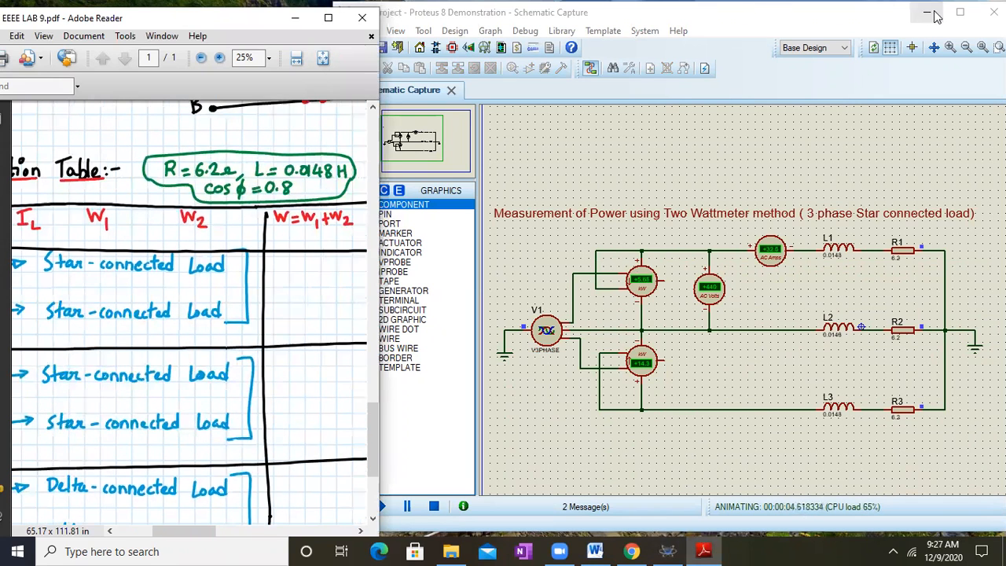
{"action": "left_click", "coordinate": [959, 13]}
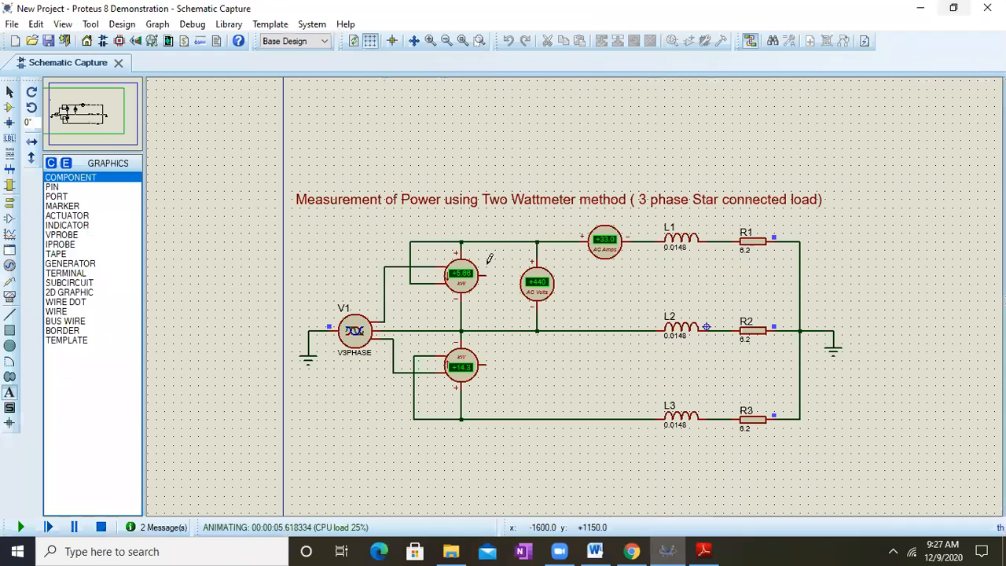
{"action": "scroll", "coordinate": [476, 280], "scroll_direction": "up", "scroll_amount": 2}
{"action": "scroll", "coordinate": [576, 305], "scroll_direction": "down", "scroll_amount": 2}
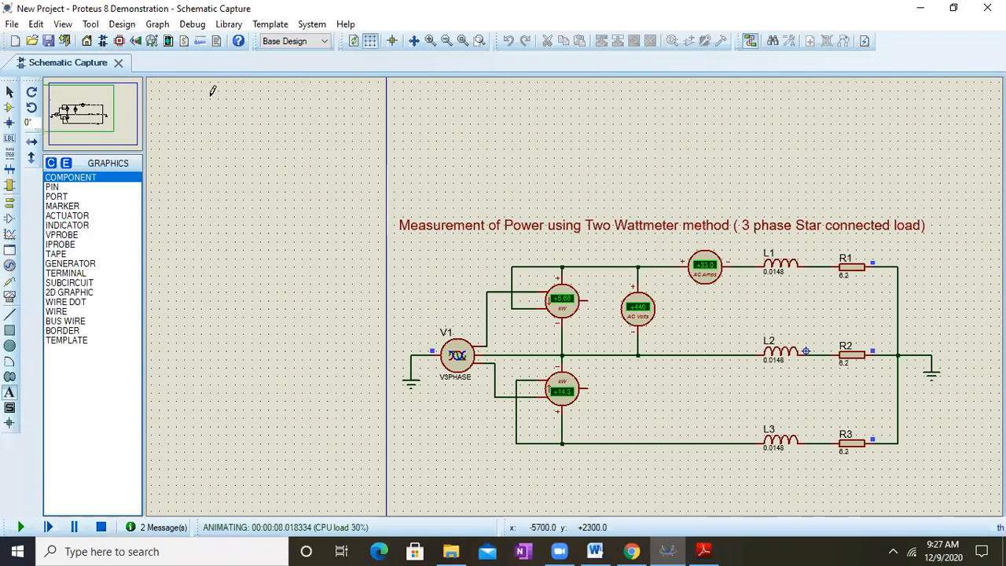
{"action": "left_click", "coordinate": [63, 25]}
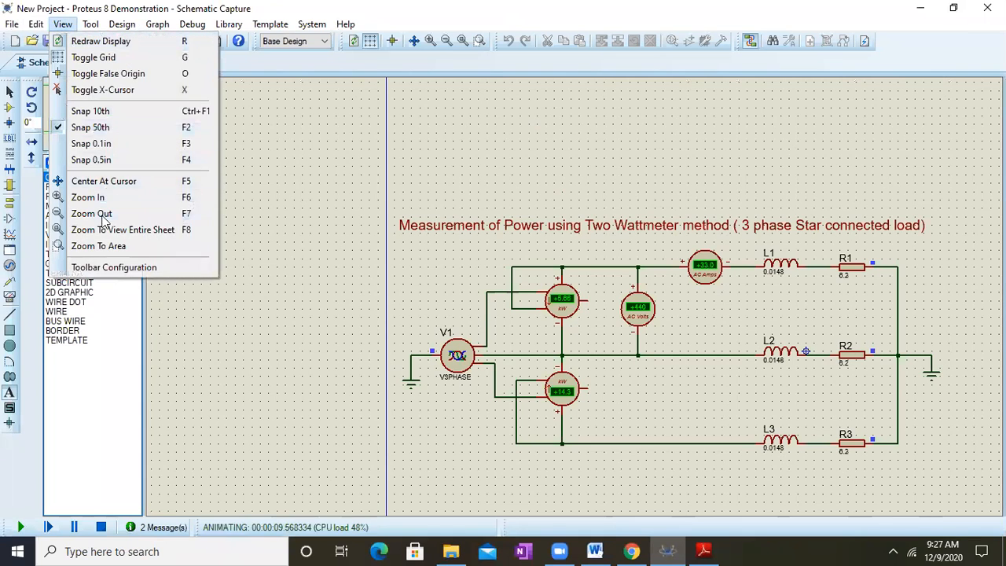
{"action": "left_click", "coordinate": [86, 246]}
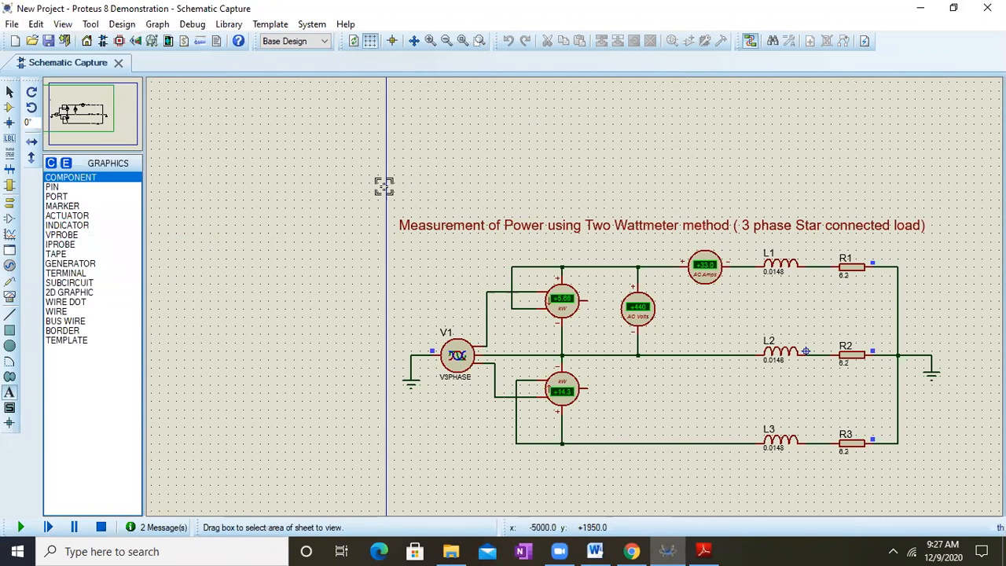
{"action": "left_click_drag", "start_coordinate": [384, 186], "coordinate": [951, 419]}
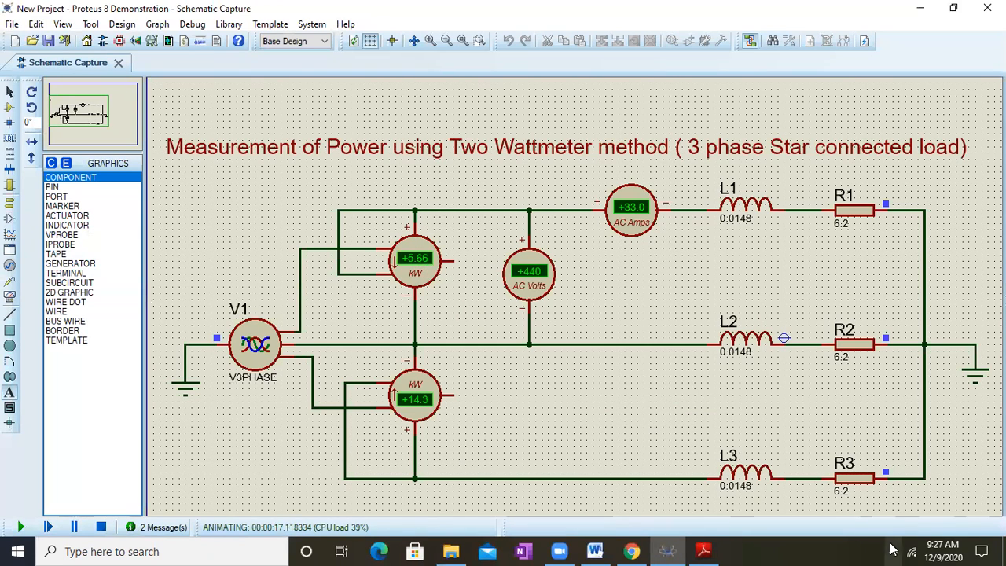
- Switch to the Word document Power Measurement using Two Wattmeter method, paste the simulation screenshot on page 2, and minimize the document
{"action": "left_click", "coordinate": [595, 551]}
{"action": "scroll", "coordinate": [585, 366], "scroll_direction": "down", "scroll_amount": 5}
{"action": "scroll", "coordinate": [413, 357], "scroll_direction": "down", "scroll_amount": 5}
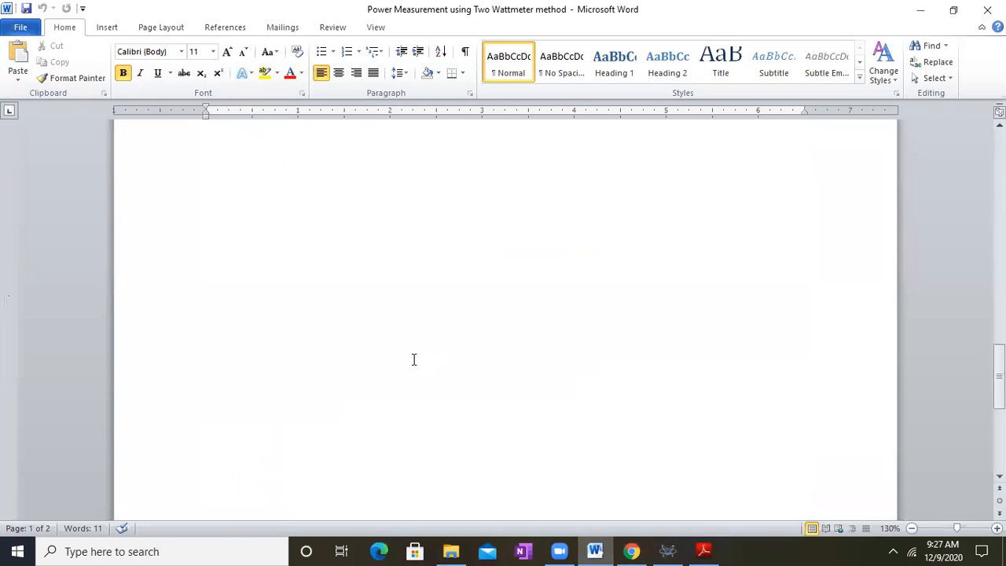
{"action": "scroll", "coordinate": [294, 224], "scroll_direction": "up", "scroll_amount": 1}
{"action": "left_click", "coordinate": [261, 204]}
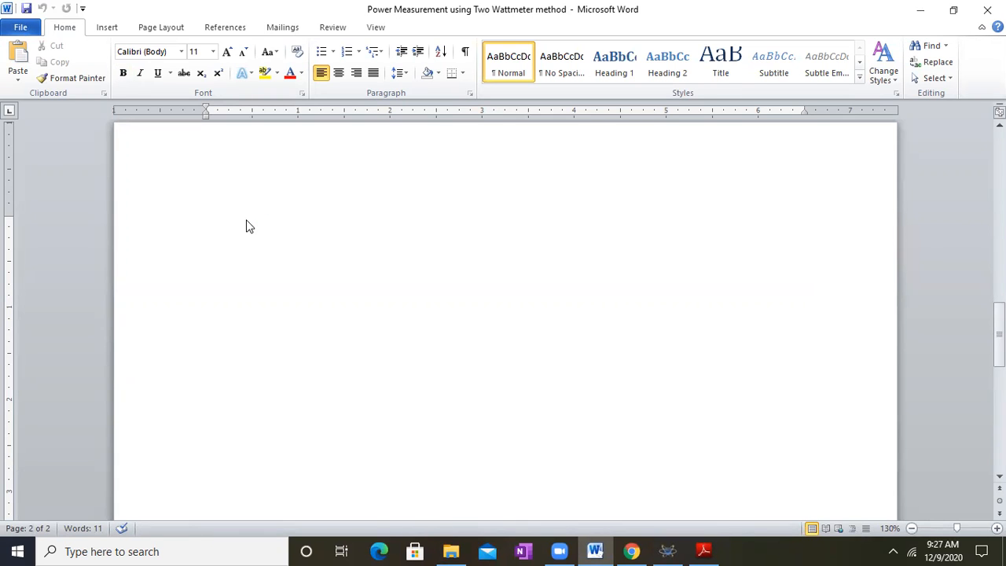
{"action": "key", "text": "ctrl+v"}
{"action": "scroll", "coordinate": [435, 292], "scroll_direction": "down", "scroll_amount": 1}
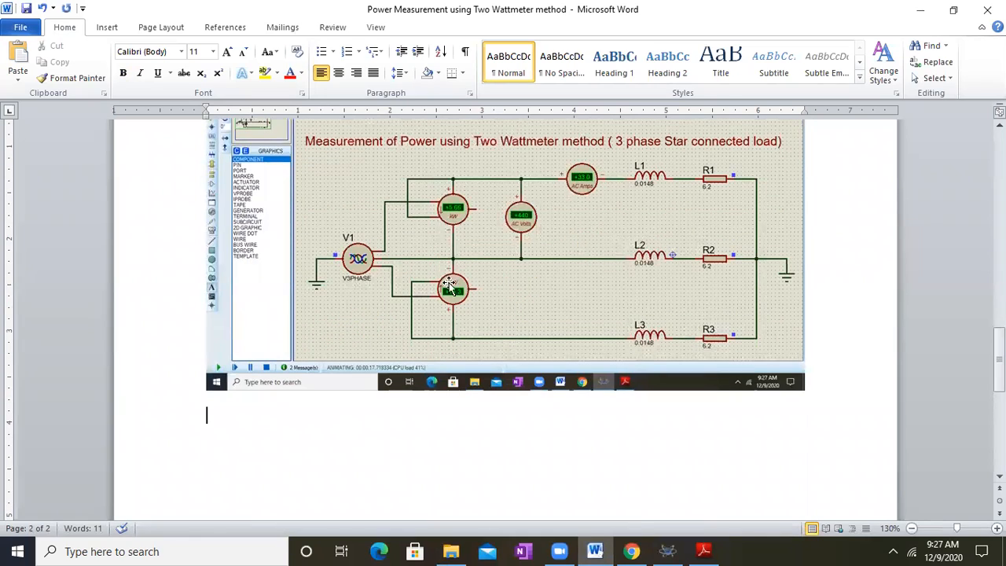
{"action": "left_click", "coordinate": [928, 11]}
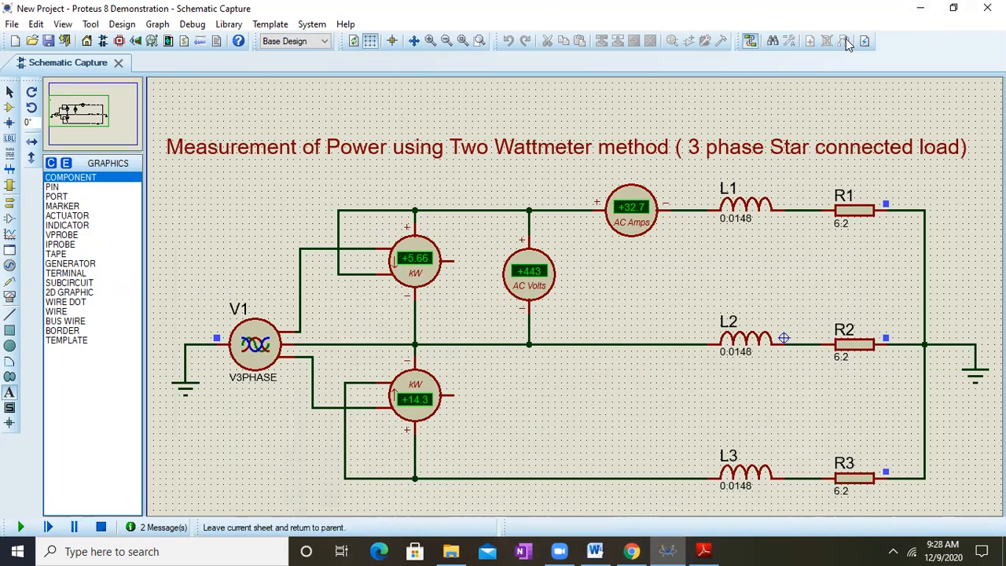
- Reduce the Proteus window, switch to EEEE LAB 9.pdf maximized, and examine the whole observation table with its load values
{"action": "left_click", "coordinate": [953, 9]}
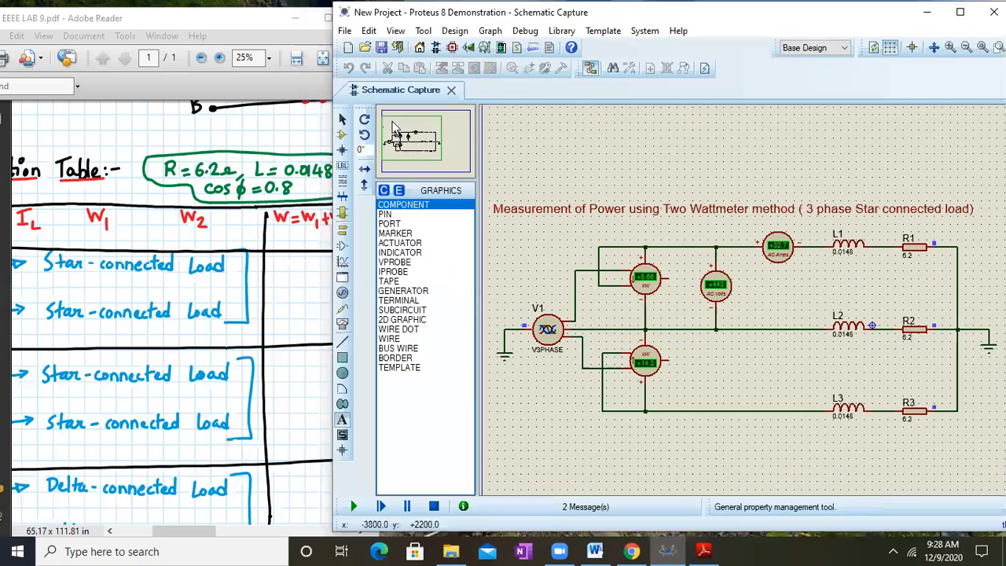
{"action": "left_click", "coordinate": [315, 18]}
{"action": "left_click", "coordinate": [328, 18]}
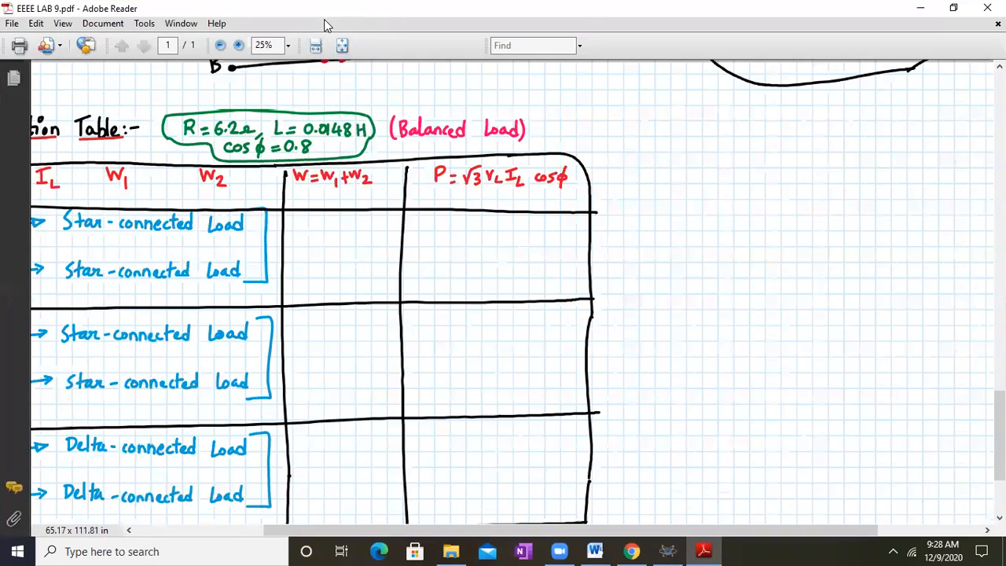
{"action": "left_click_drag", "start_coordinate": [477, 250], "coordinate": [739, 217]}
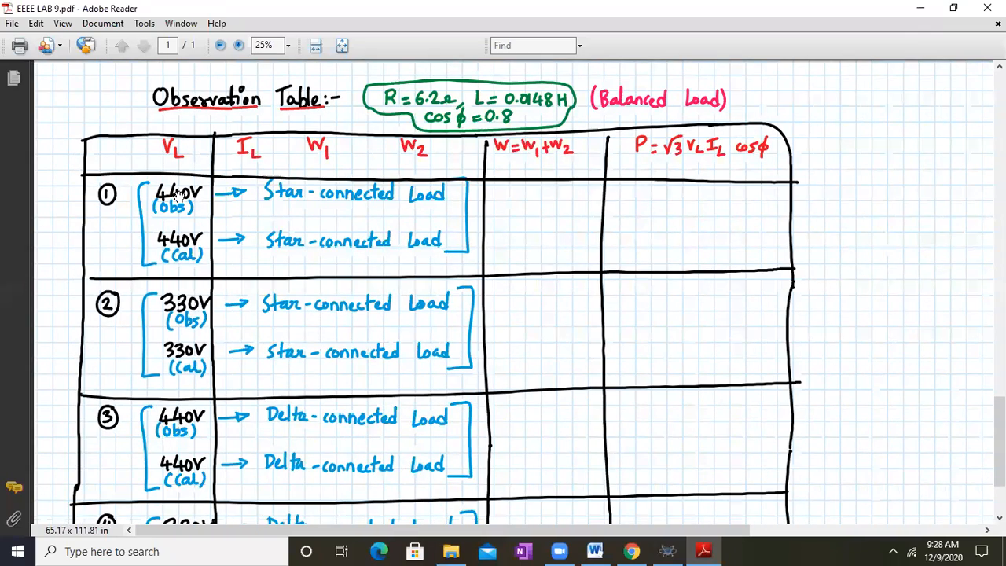
{"action": "left_click_drag", "start_coordinate": [485, 276], "coordinate": [493, 263]}
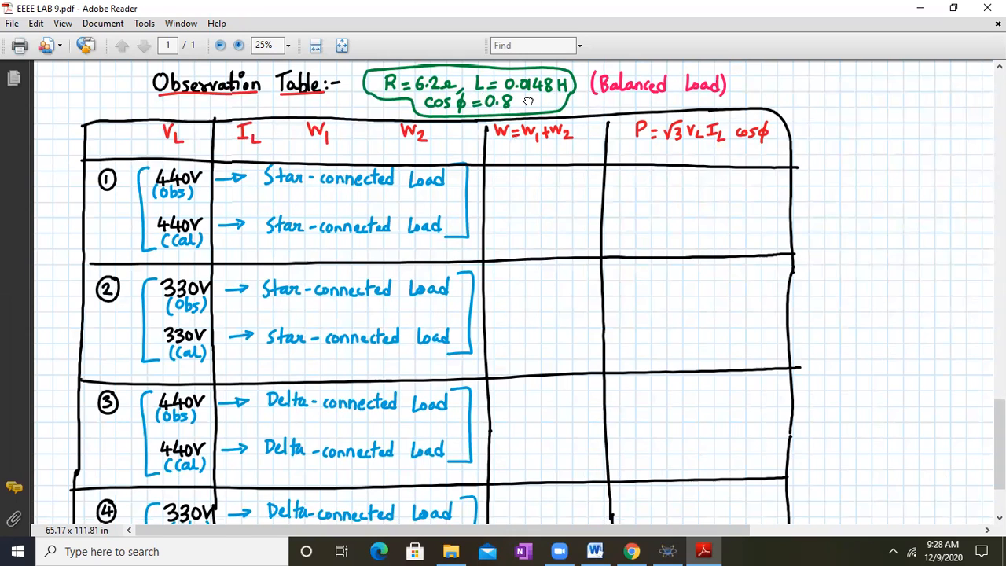
{"action": "left_click_drag", "start_coordinate": [529, 101], "coordinate": [532, 127]}
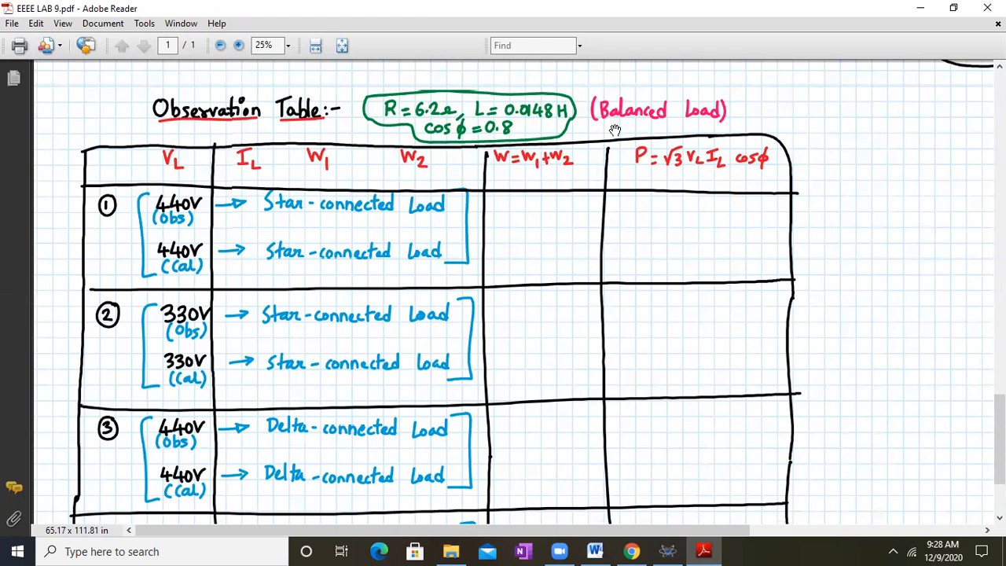
- Find the table comparing calculated and observed values for star and delta connected loads in the PDF
{"action": "scroll", "coordinate": [713, 182], "scroll_direction": "up", "scroll_amount": 10}
{"action": "scroll", "coordinate": [714, 182], "scroll_direction": "right", "scroll_amount": 4}
{"action": "scroll", "coordinate": [798, 248], "scroll_direction": "up", "scroll_amount": 10}
{"action": "scroll", "coordinate": [798, 248], "scroll_direction": "right", "scroll_amount": 4}
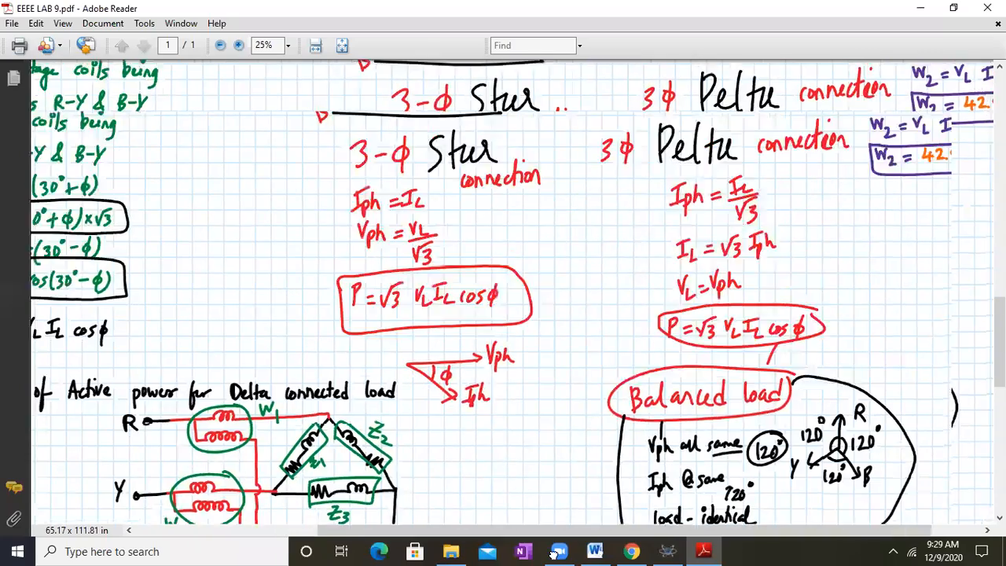
{"action": "scroll", "coordinate": [697, 203], "scroll_direction": "up", "scroll_amount": 3}
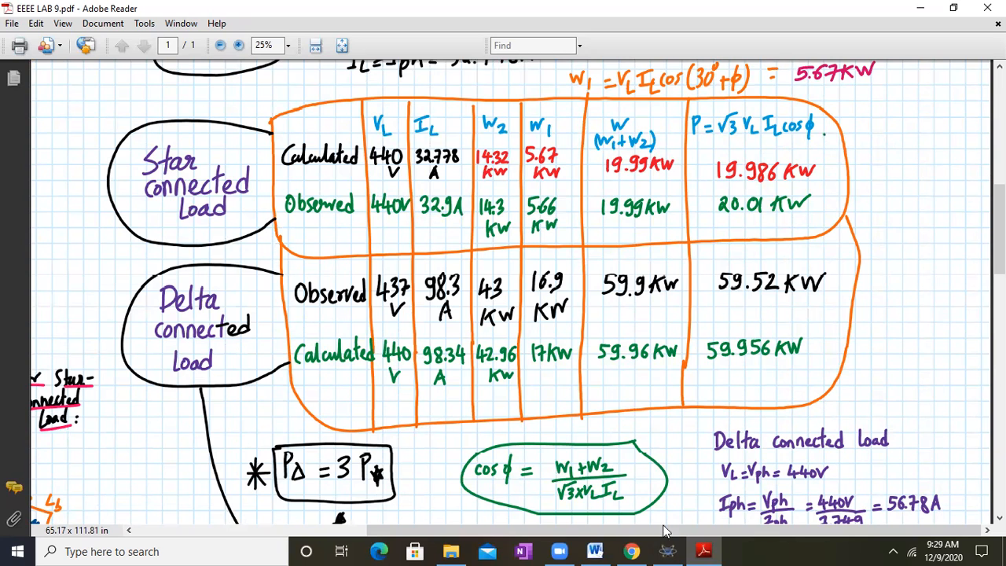
- Switch to Proteus and read the ammeter, voltmeter and two wattmeters of the running star circuit up close
{"action": "left_click", "coordinate": [676, 549]}
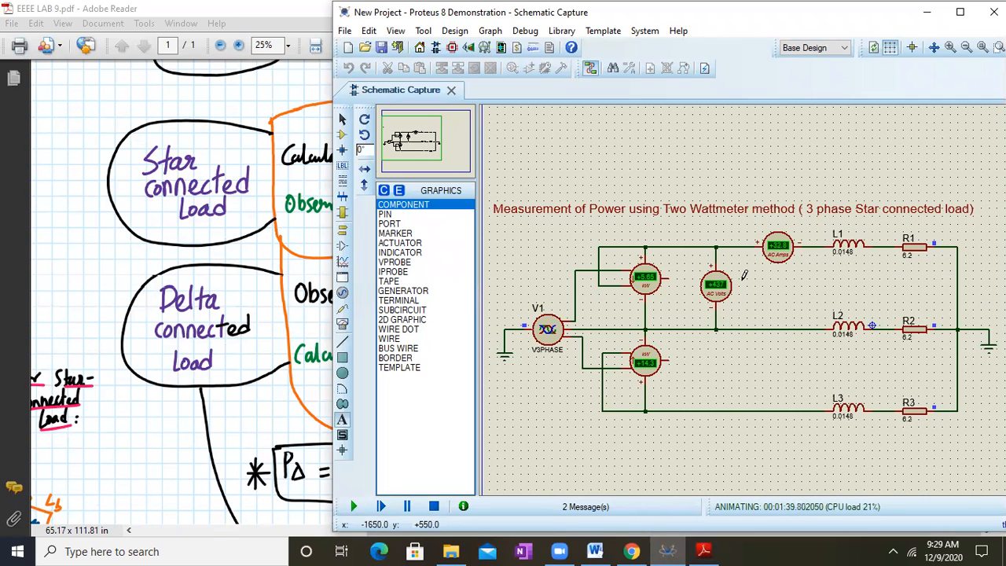
{"action": "scroll", "coordinate": [744, 274], "scroll_direction": "down", "scroll_amount": 1}
{"action": "scroll", "coordinate": [745, 283], "scroll_direction": "up", "scroll_amount": 3}
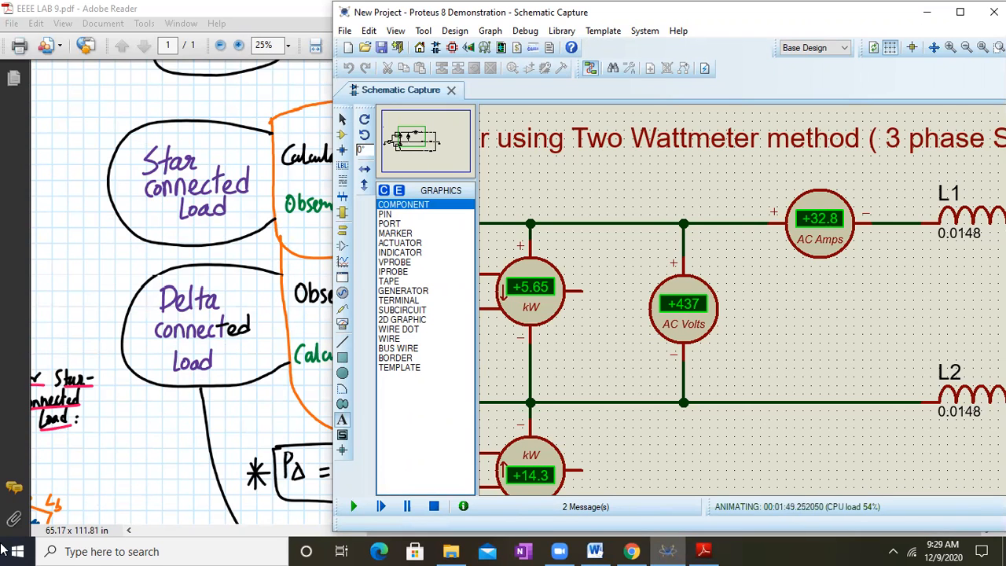
- Switch back to EEEE LAB 9.pdf and review the path from the comparison table down to the blank observation table
{"action": "left_click", "coordinate": [107, 409]}
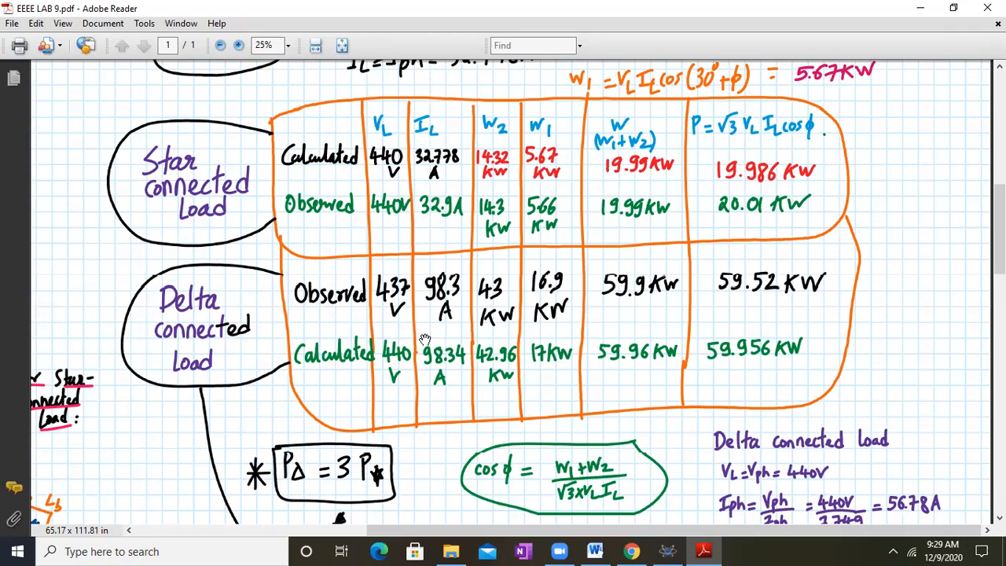
{"action": "left_click_drag", "start_coordinate": [329, 390], "coordinate": [947, 41]}
{"action": "left_click_drag", "start_coordinate": [577, 344], "coordinate": [586, 59]}
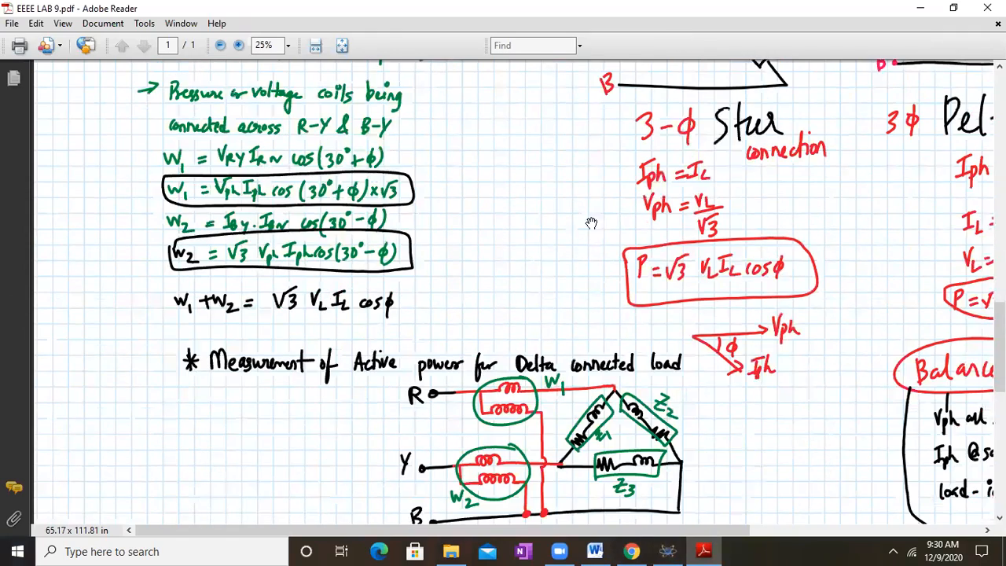
{"action": "left_click_drag", "start_coordinate": [532, 390], "coordinate": [571, 87]}
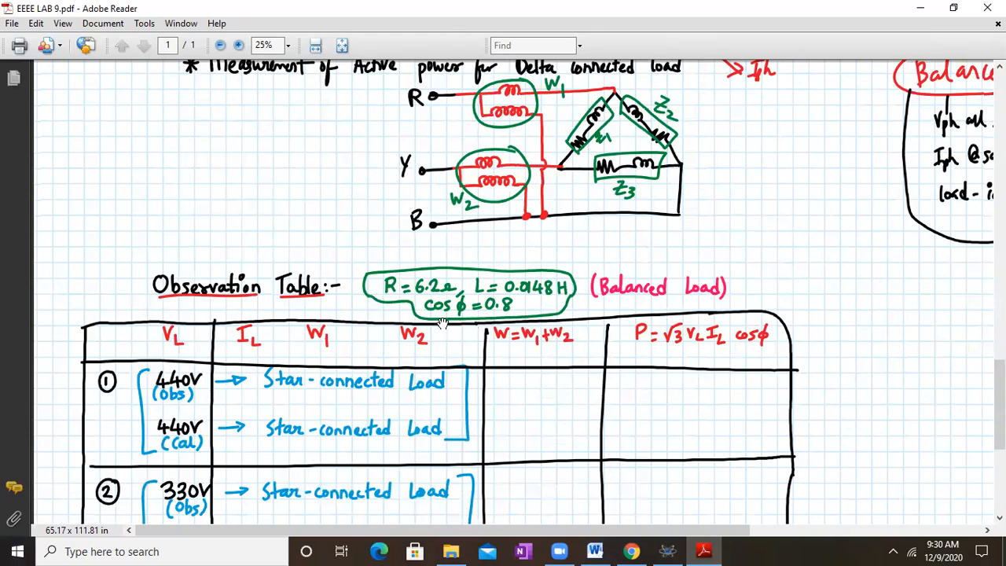
- Return to the calculated and observed results table in the PDF and check it against the running meters in Proteus
{"action": "left_click_drag", "start_coordinate": [907, 78], "coordinate": [339, 521]}
{"action": "left_click_drag", "start_coordinate": [806, 204], "coordinate": [846, 519]}
{"action": "left_click_drag", "start_coordinate": [784, 221], "coordinate": [754, 459]}
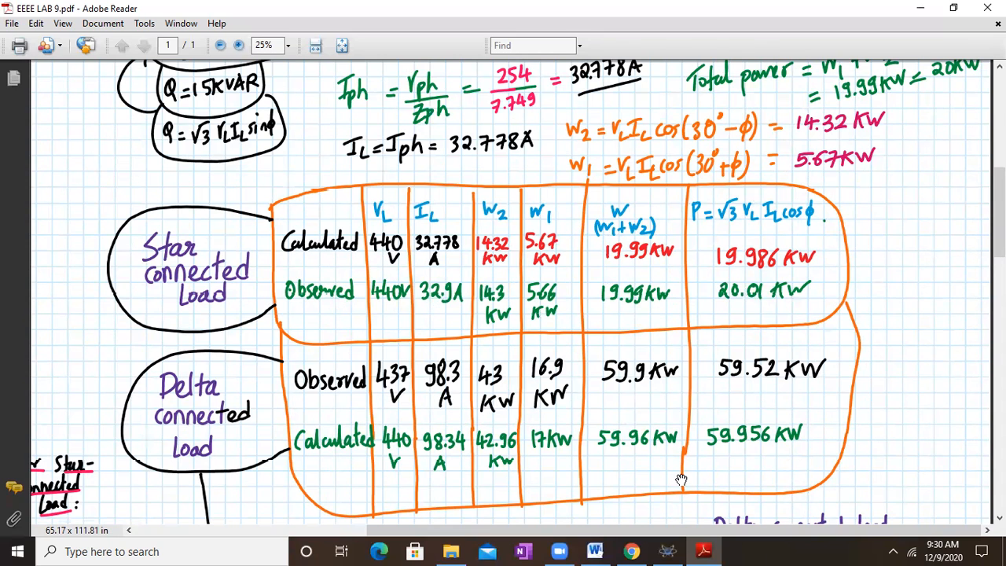
{"action": "left_click", "coordinate": [678, 550]}
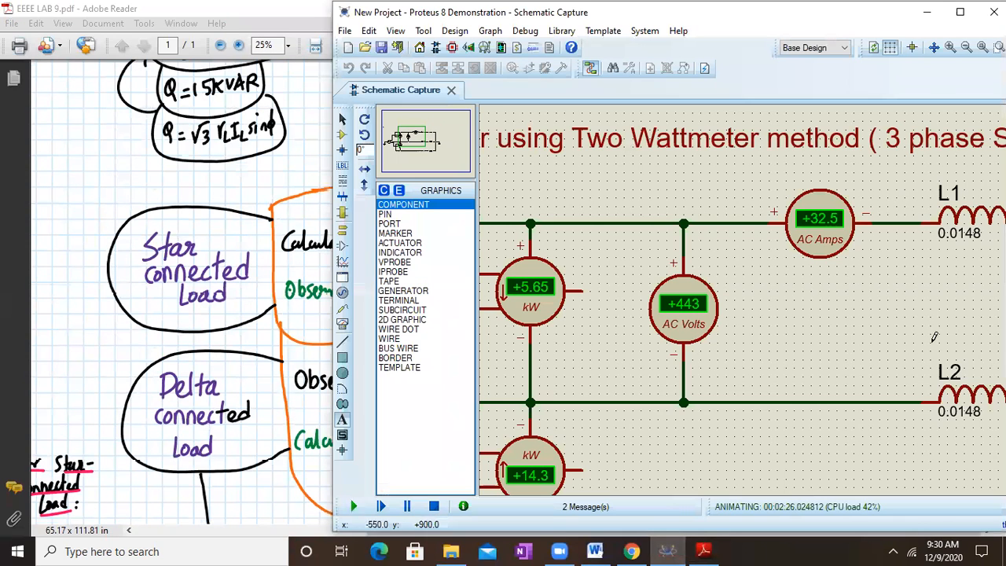
{"action": "left_click", "coordinate": [929, 17]}
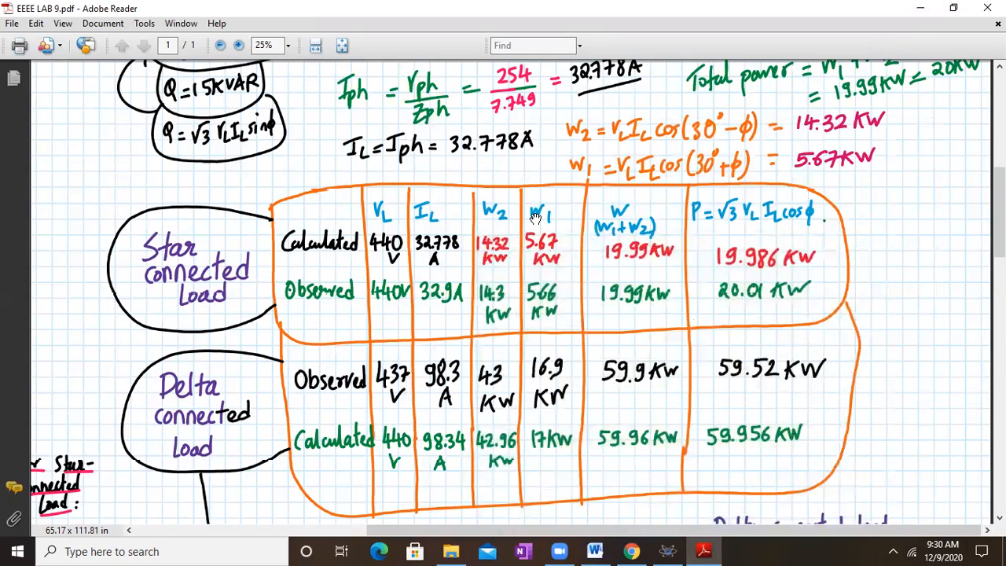
- Review the two-wattmeter problem statement and the star-connected load calculations above the comparison table in the PDF
{"action": "scroll", "coordinate": [391, 164], "scroll_direction": "up", "scroll_amount": 6}
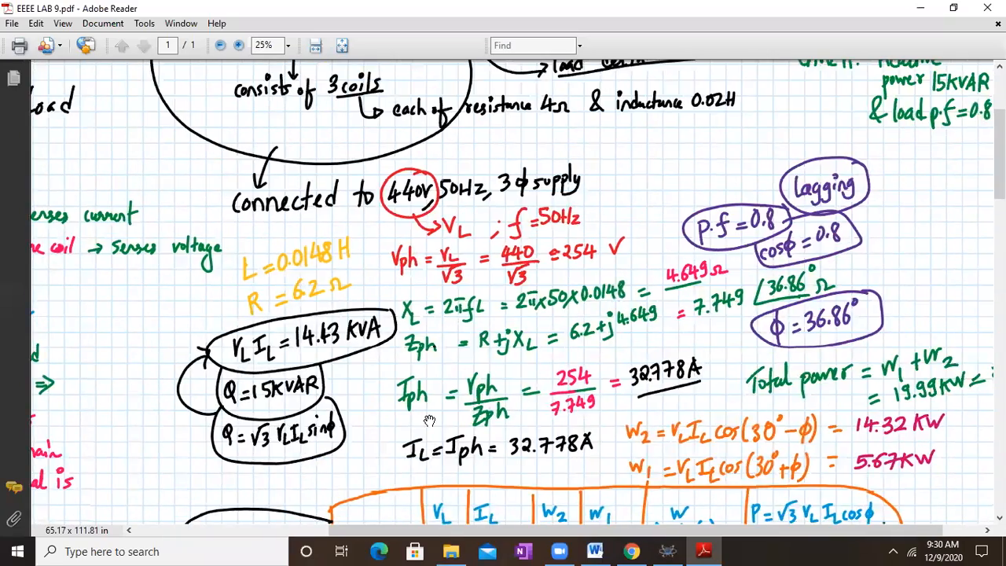
{"action": "left_click_drag", "start_coordinate": [541, 101], "coordinate": [462, 294]}
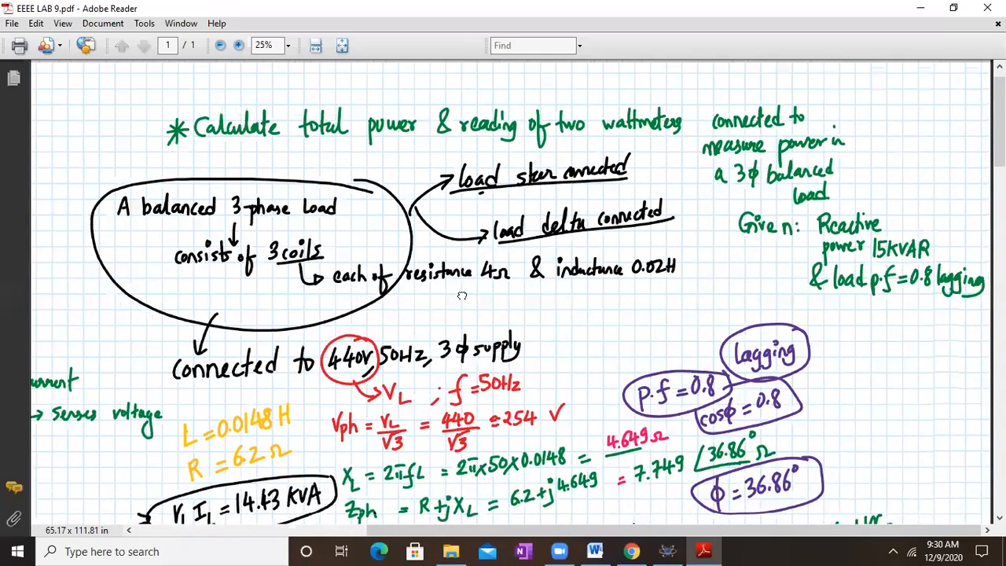
{"action": "left_click_drag", "start_coordinate": [445, 259], "coordinate": [441, 195]}
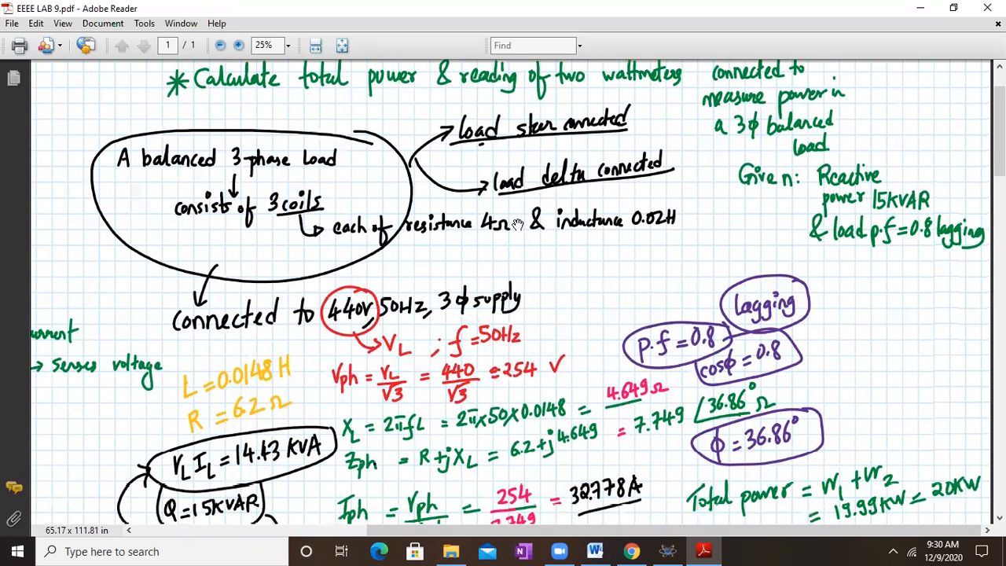
{"action": "scroll", "coordinate": [623, 210], "scroll_direction": "down", "scroll_amount": 3}
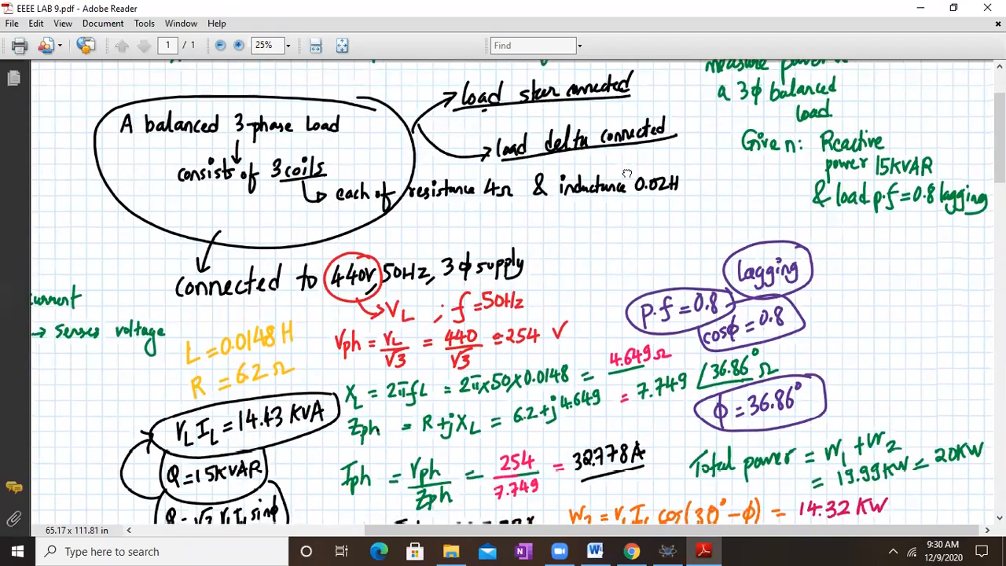
{"action": "scroll", "coordinate": [676, 257], "scroll_direction": "down", "scroll_amount": 3}
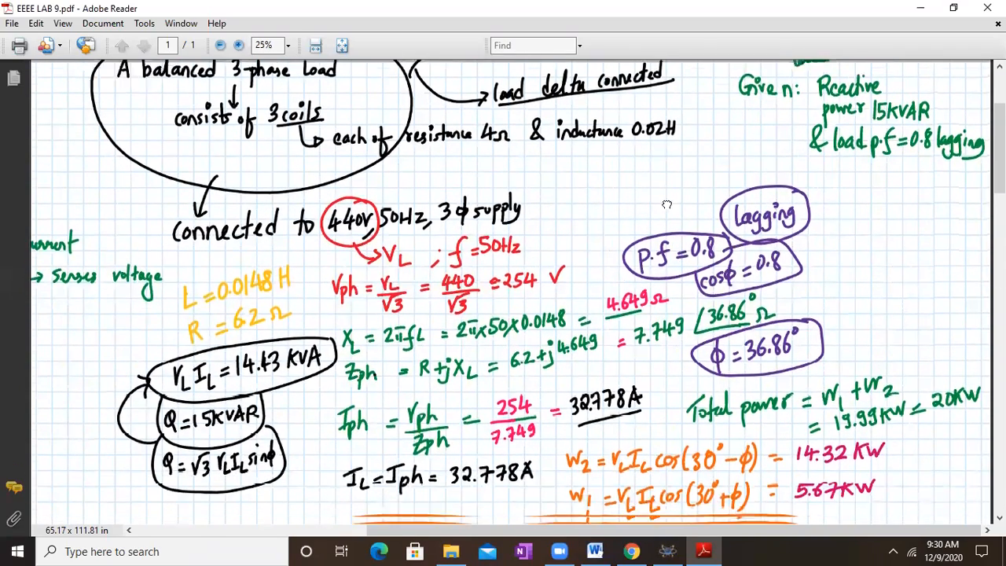
{"action": "scroll", "coordinate": [657, 219], "scroll_direction": "up", "scroll_amount": 2}
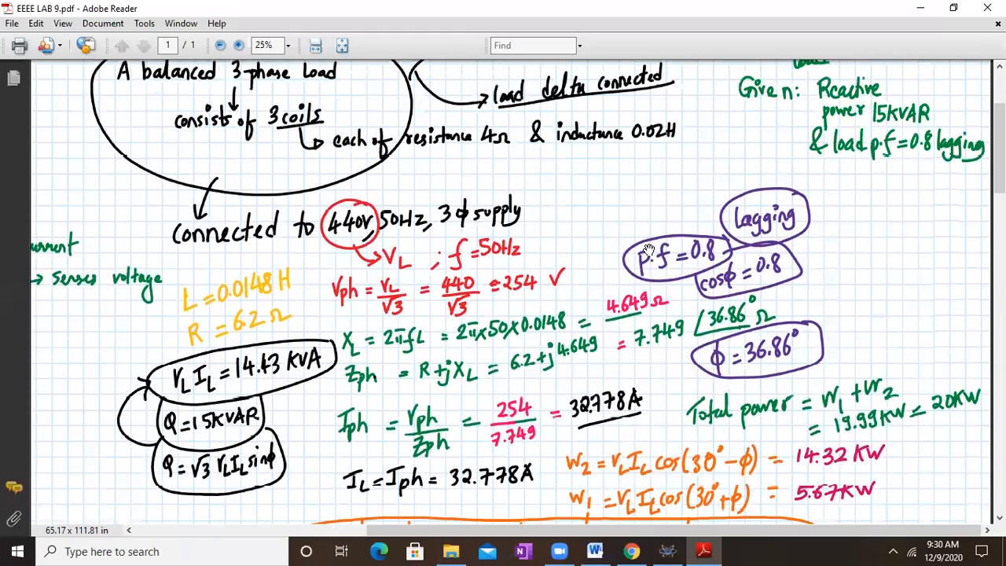
{"action": "scroll", "coordinate": [621, 400], "scroll_direction": "down", "scroll_amount": 5}
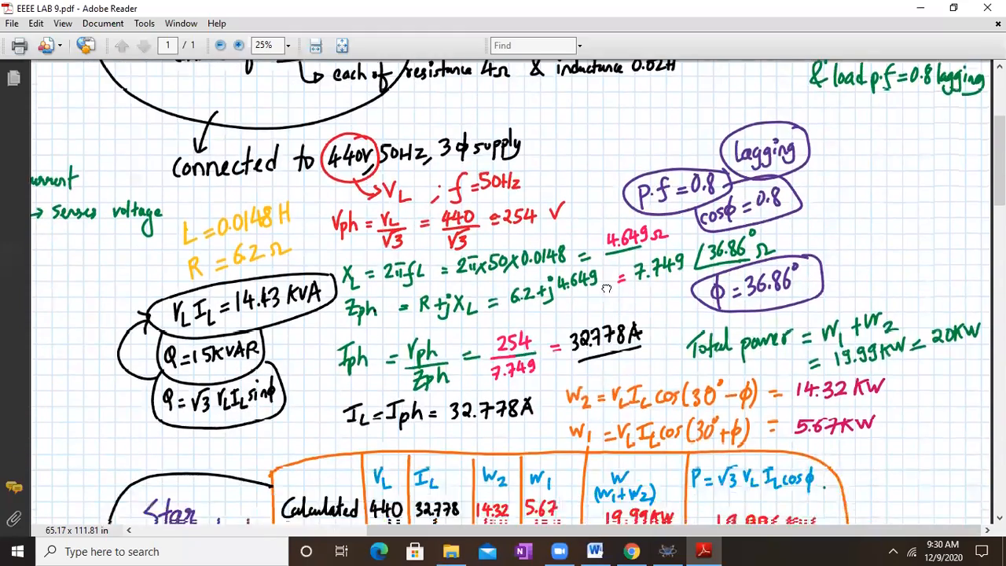
- Find the blank observation table in the PDF and check the balanced load's resistance, inductance and power factor given above it
{"action": "left_click_drag", "start_coordinate": [384, 380], "coordinate": [960, 2]}
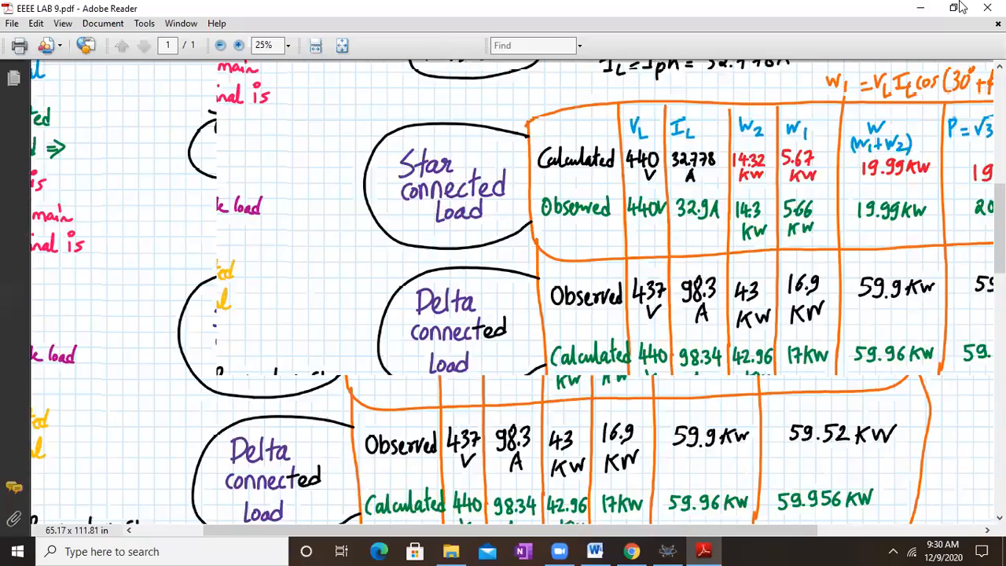
{"action": "left_click_drag", "start_coordinate": [532, 318], "coordinate": [611, 42]}
{"action": "left_click_drag", "start_coordinate": [515, 367], "coordinate": [515, 47]}
{"action": "left_click_drag", "start_coordinate": [518, 303], "coordinate": [539, 52]}
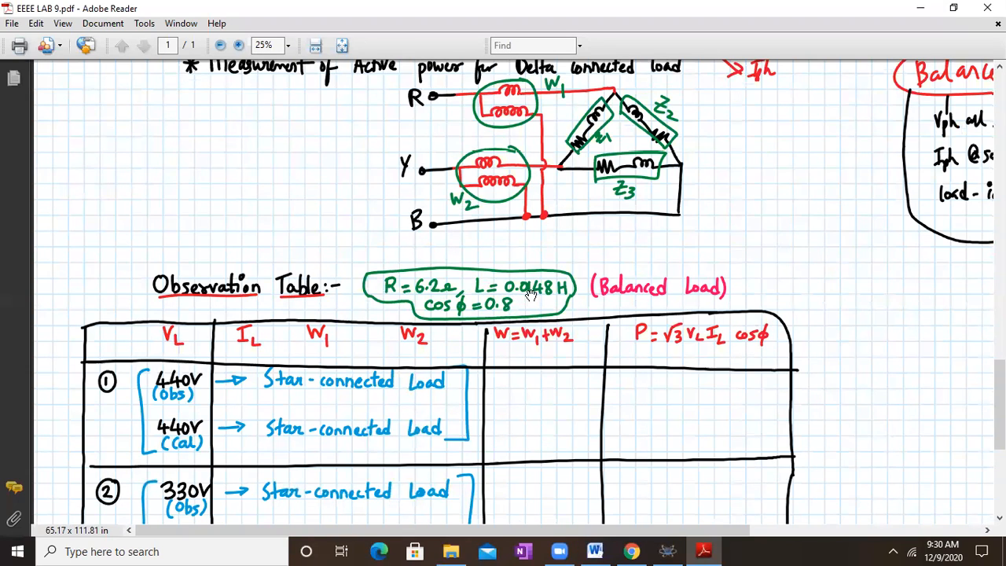
- Go back to the delta-connected load rows of the calculated and observed results table
{"action": "left_click_drag", "start_coordinate": [811, 104], "coordinate": [486, 516]}
{"action": "left_click_drag", "start_coordinate": [777, 136], "coordinate": [566, 497]}
{"action": "scroll", "coordinate": [566, 497], "scroll_direction": "up", "scroll_amount": 10}
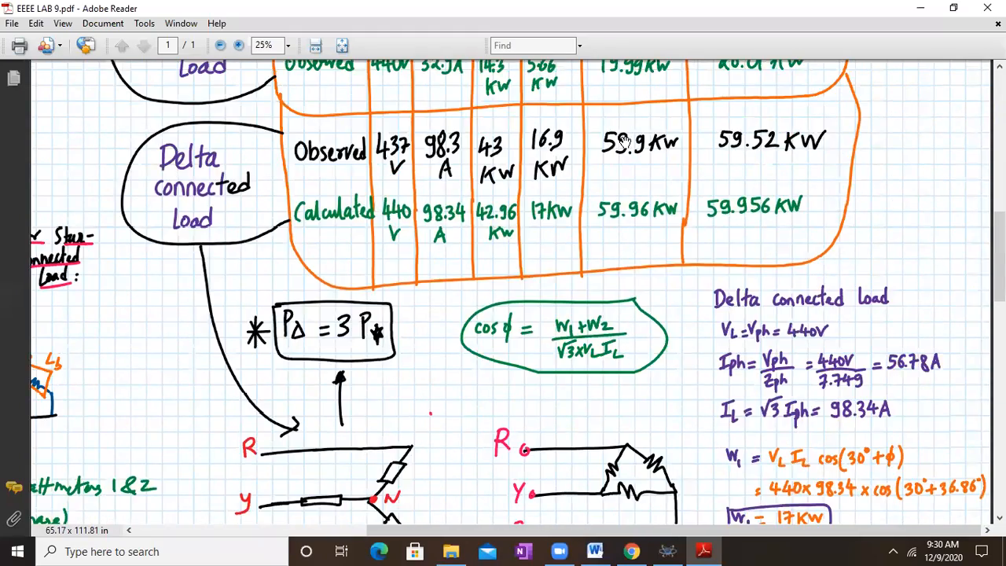
- Switch to Proteus and examine the V3PHASE source and meters in the star-connected two-wattmeter circuit, then return to the PDF notes
{"action": "scroll", "coordinate": [608, 344], "scroll_direction": "up", "scroll_amount": 3}
{"action": "scroll", "coordinate": [503, 260], "scroll_direction": "down", "scroll_amount": 1}
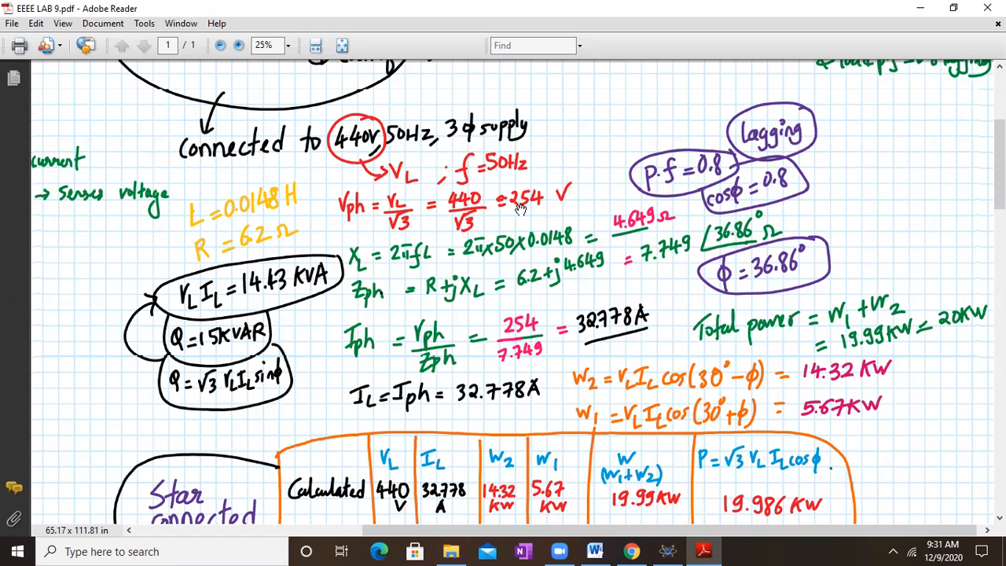
{"action": "left_click", "coordinate": [668, 552]}
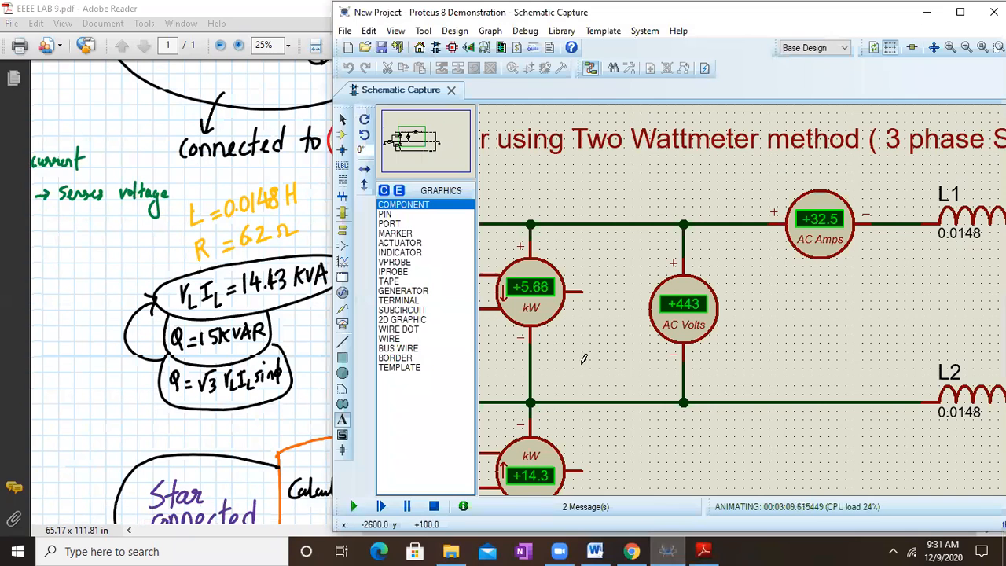
{"action": "left_click", "coordinate": [416, 130]}
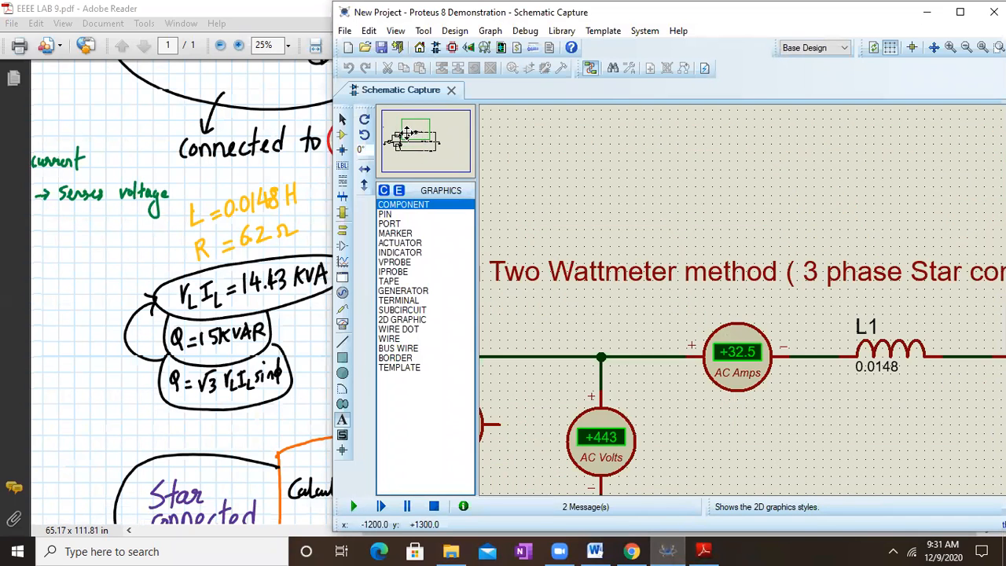
{"action": "left_click", "coordinate": [399, 140]}
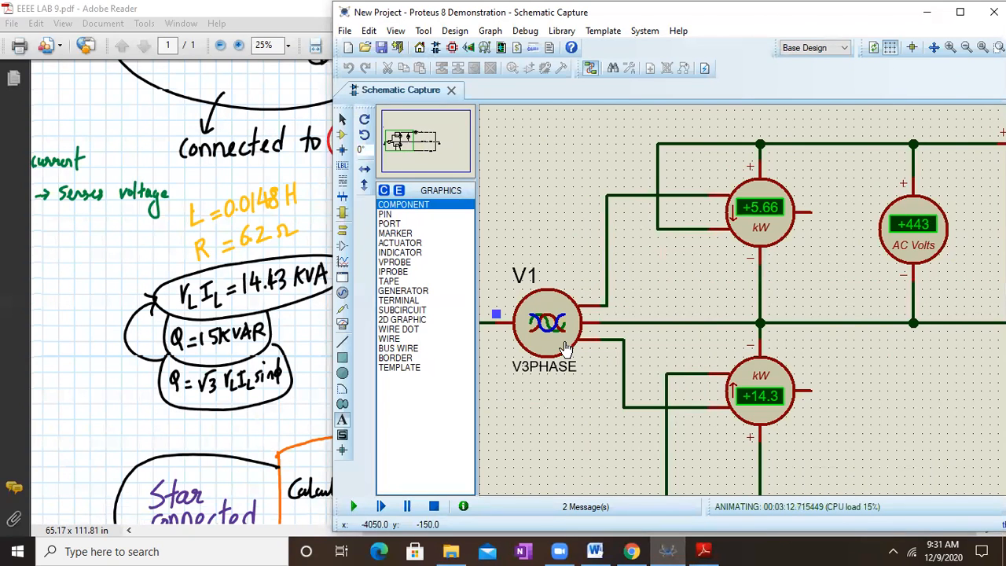
{"action": "left_click", "coordinate": [929, 15]}
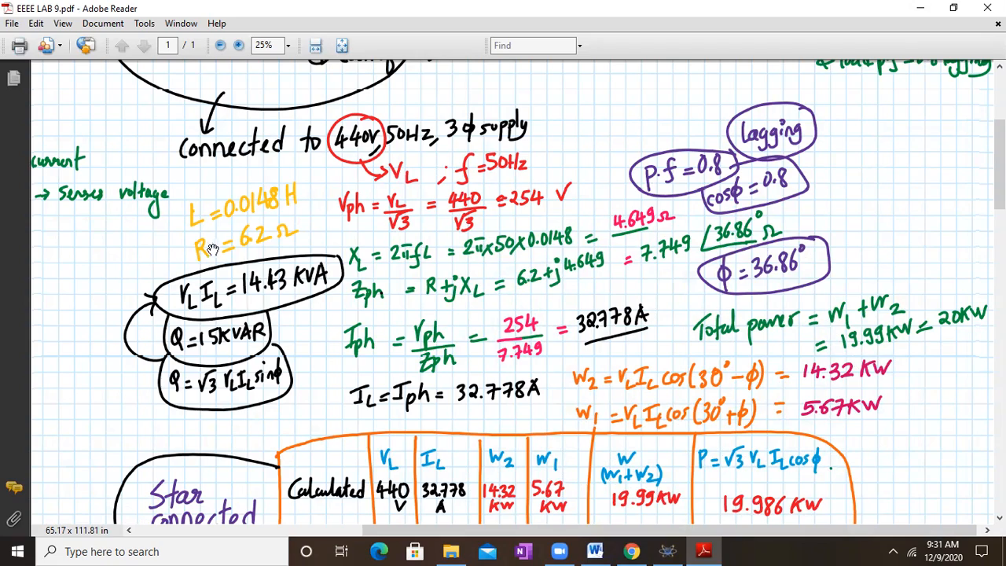
- Review the problem statement's given load data and the star-connected phase current calculations leading to the results table
{"action": "left_click_drag", "start_coordinate": [622, 144], "coordinate": [549, 313]}
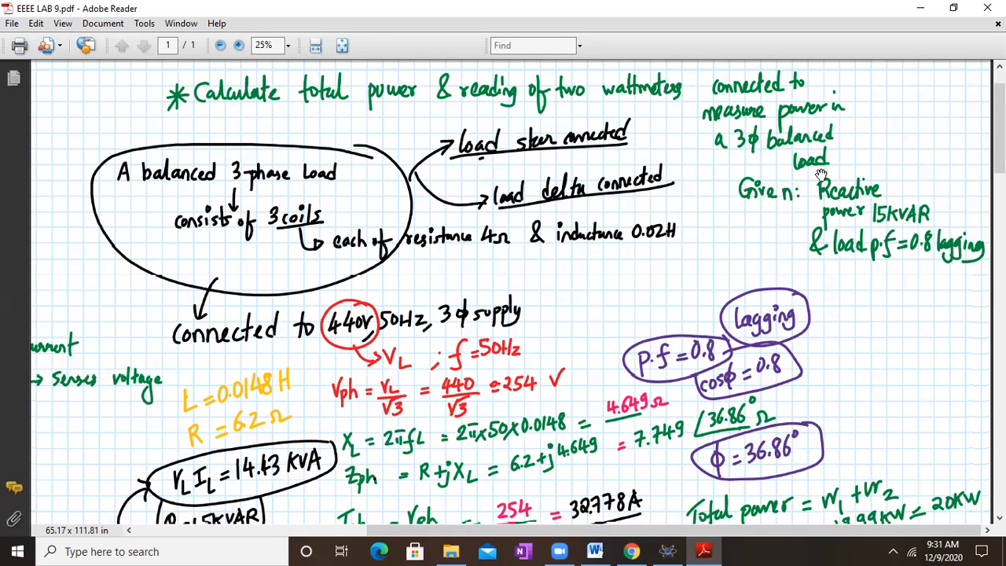
{"action": "scroll", "coordinate": [777, 234], "scroll_direction": "down", "scroll_amount": 2}
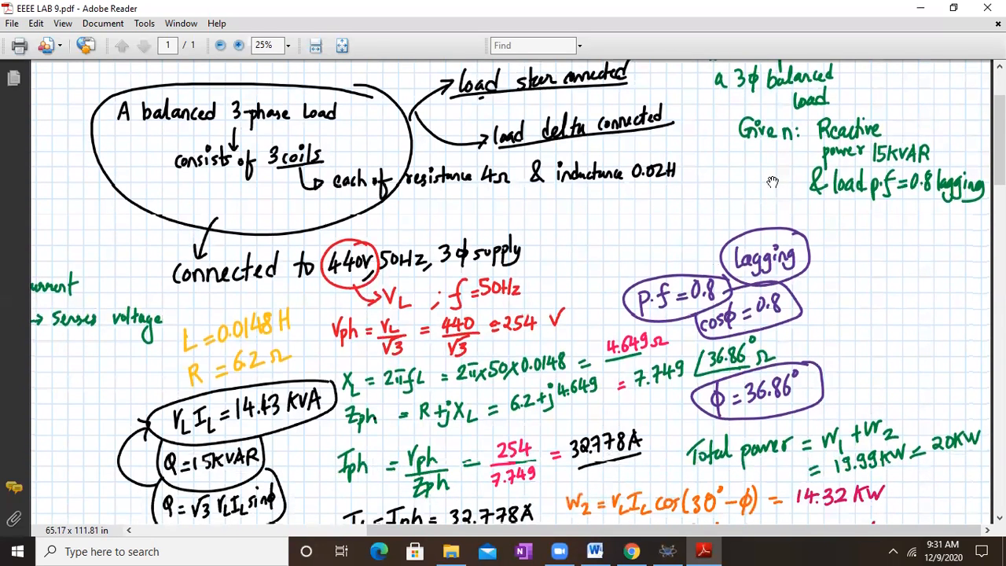
{"action": "scroll", "coordinate": [656, 445], "scroll_direction": "down", "scroll_amount": 4}
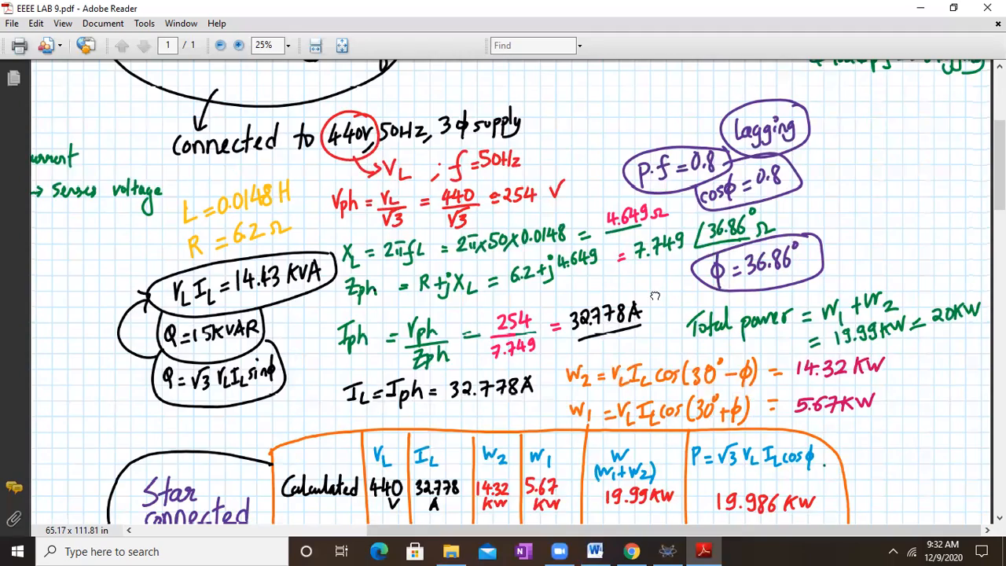
{"action": "scroll", "coordinate": [655, 291], "scroll_direction": "down", "scroll_amount": 5}
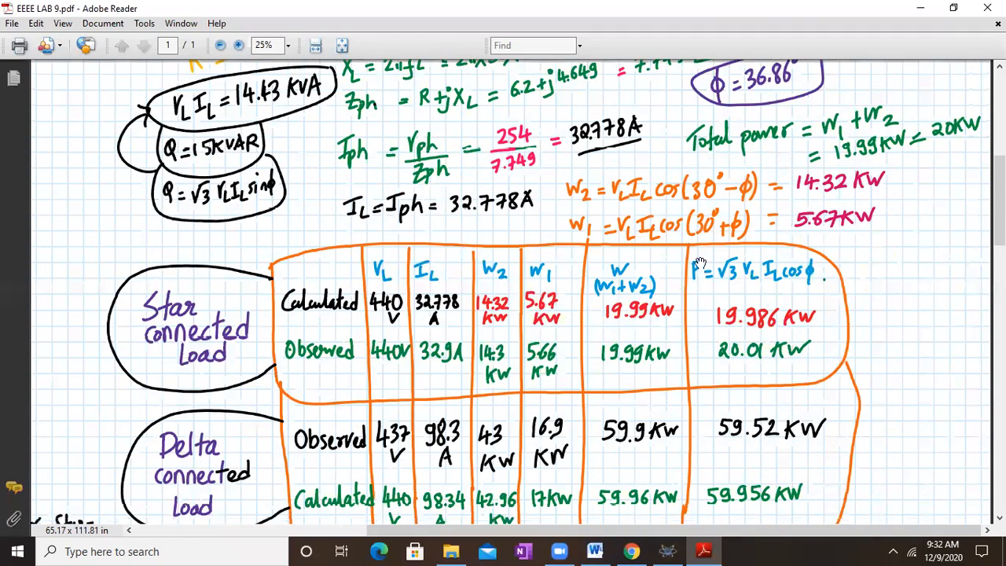
{"action": "scroll", "coordinate": [660, 107], "scroll_direction": "up", "scroll_amount": 3}
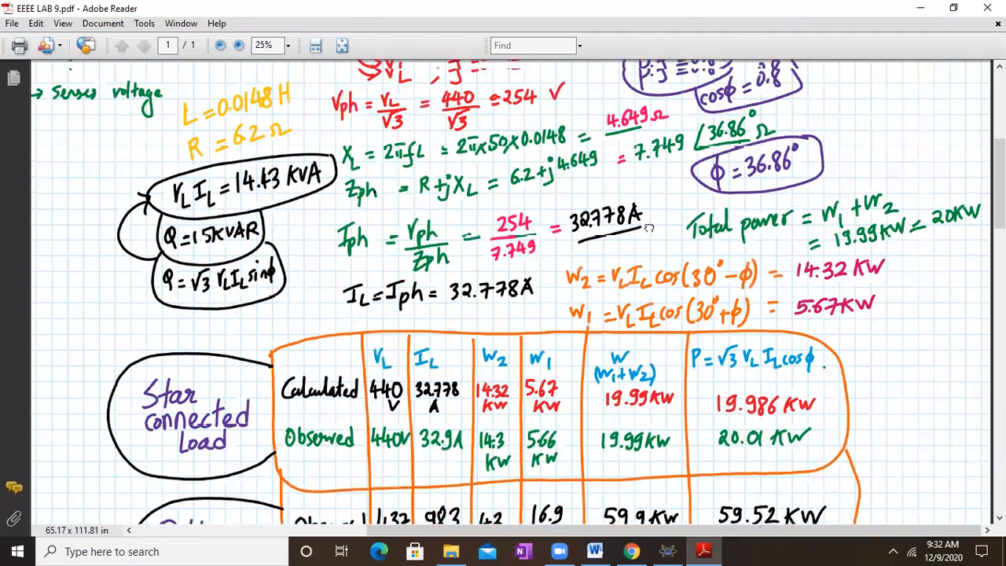
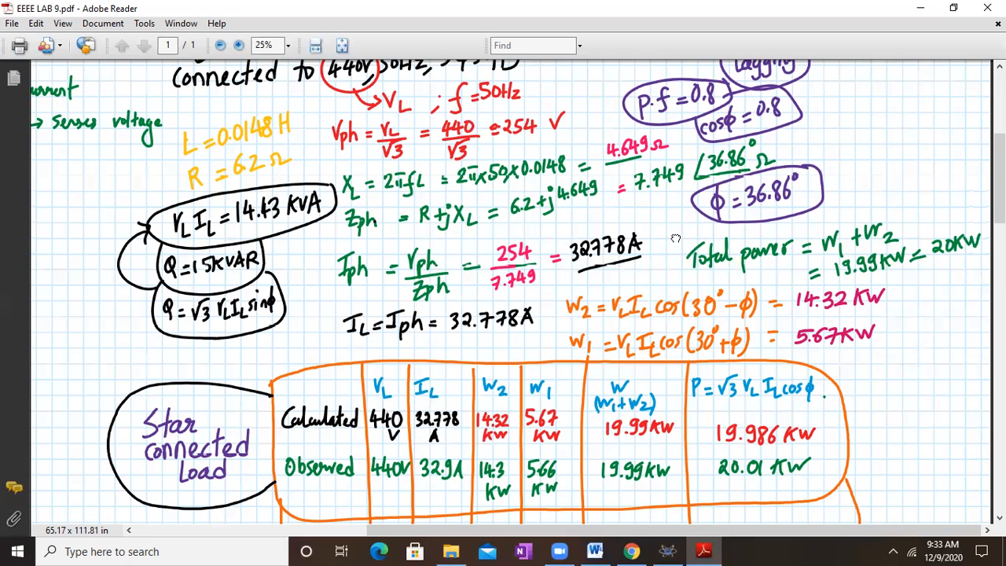
- Compare the W1, W2 and total power calculations with the calculated and observed rows for the star-connected load
{"action": "scroll", "coordinate": [672, 236], "scroll_direction": "down", "scroll_amount": 1}
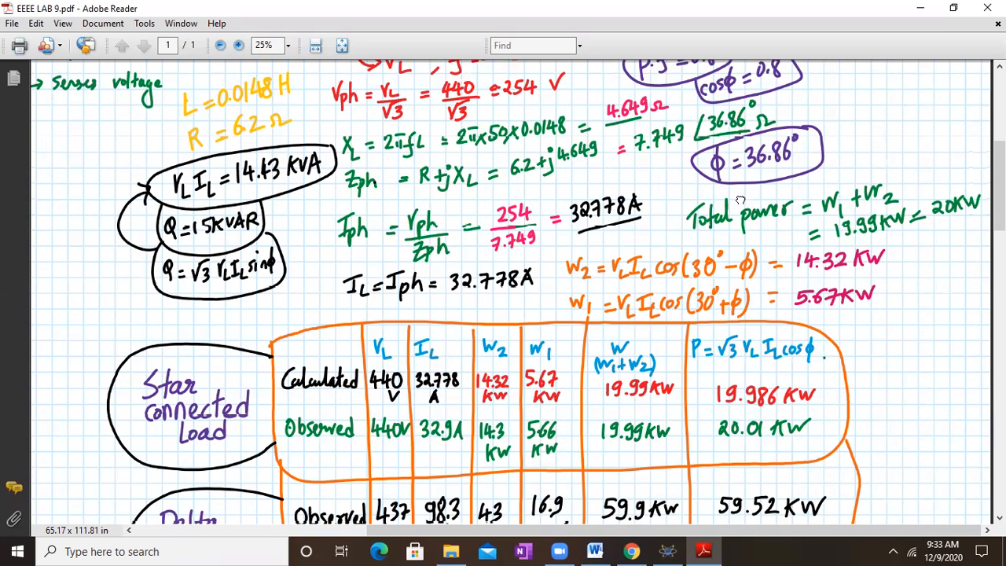
{"action": "scroll", "coordinate": [739, 217], "scroll_direction": "up", "scroll_amount": 1}
{"action": "scroll", "coordinate": [739, 212], "scroll_direction": "down", "scroll_amount": 1}
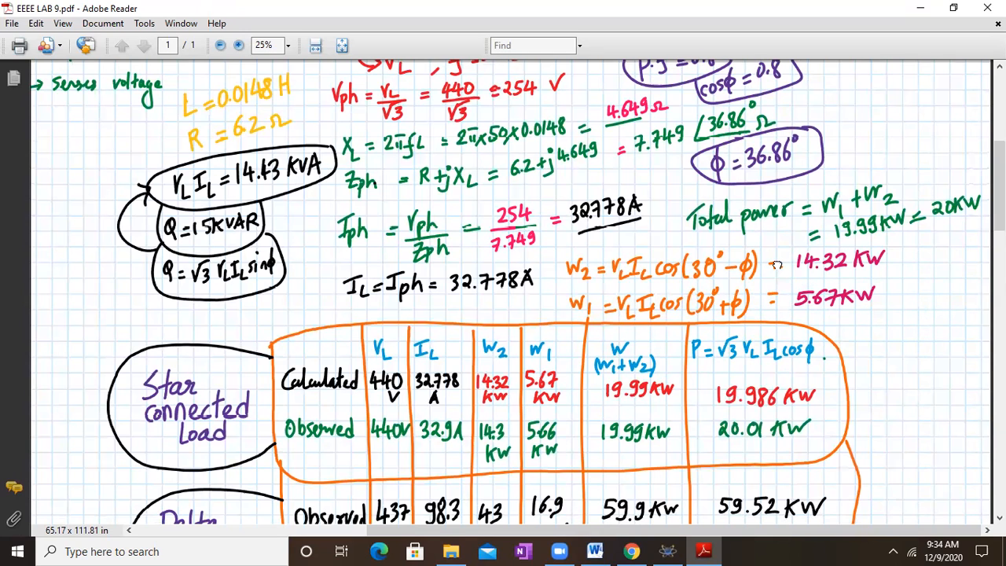
{"action": "scroll", "coordinate": [777, 265], "scroll_direction": "down", "scroll_amount": 1}
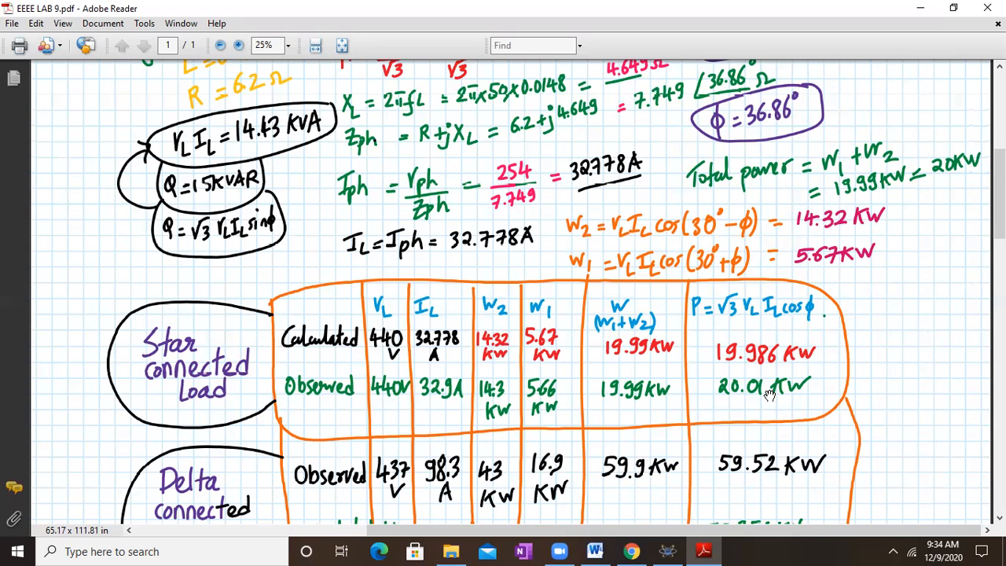
{"action": "scroll", "coordinate": [617, 371], "scroll_direction": "down", "scroll_amount": 2}
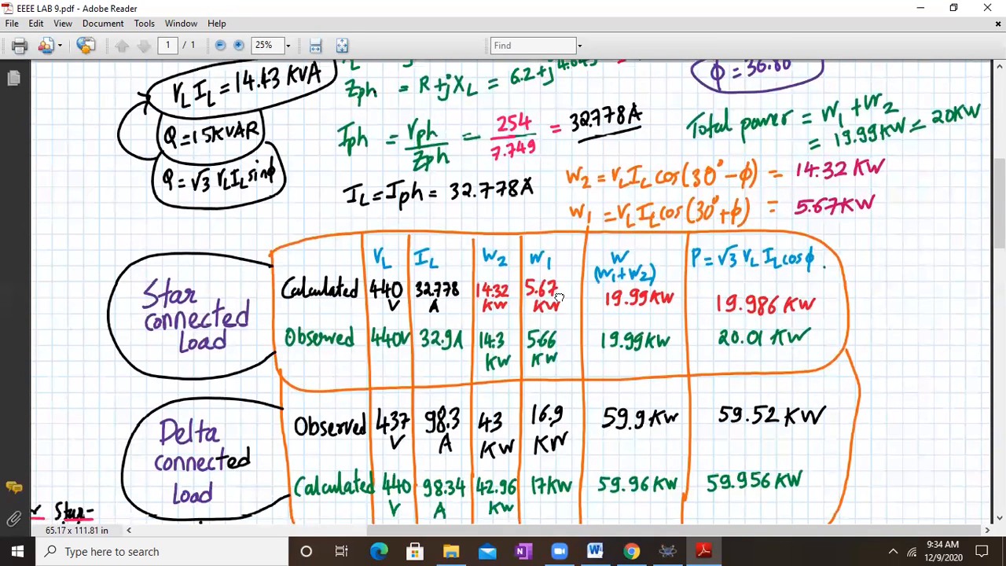
{"action": "scroll", "coordinate": [559, 299], "scroll_direction": "up", "scroll_amount": 2}
{"action": "scroll", "coordinate": [557, 324], "scroll_direction": "up", "scroll_amount": 1}
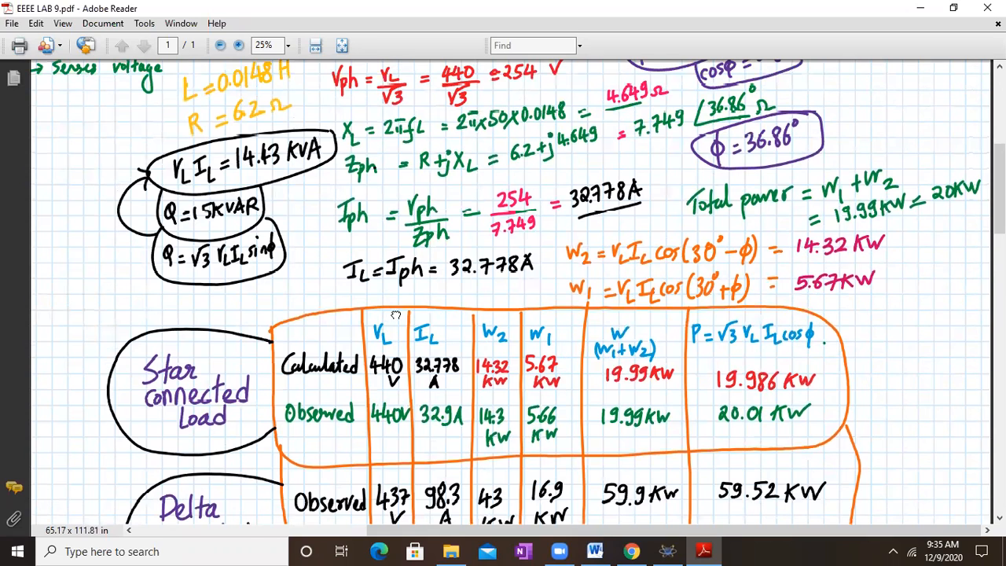
{"action": "scroll", "coordinate": [395, 311], "scroll_direction": "up", "scroll_amount": 1}
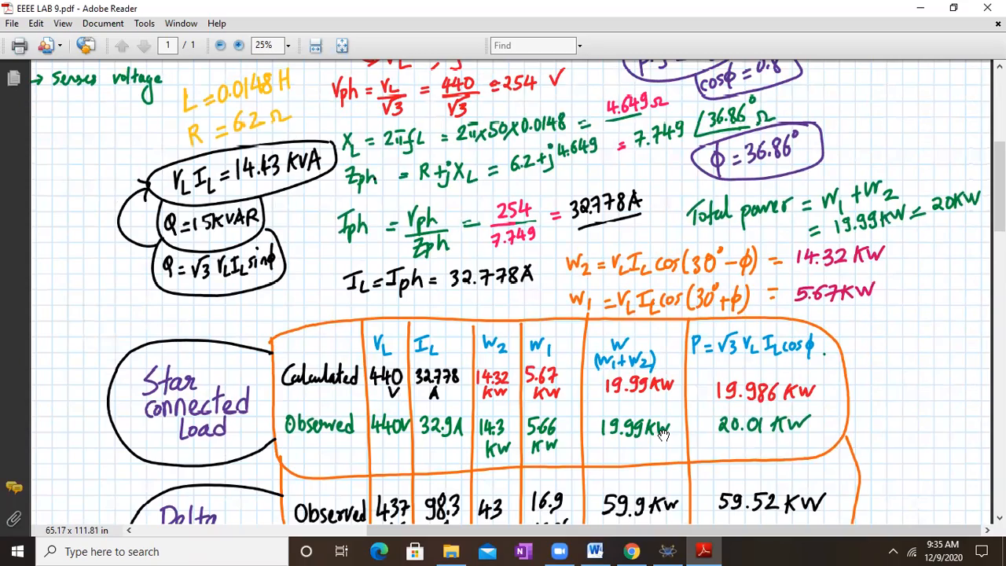
- Examine the blank Observation Table and its star- and delta-connected load rows below the delta measurement circuit
{"action": "left_click_drag", "start_coordinate": [477, 387], "coordinate": [828, 422]}
{"action": "scroll", "coordinate": [828, 422], "scroll_direction": "down", "scroll_amount": 10}
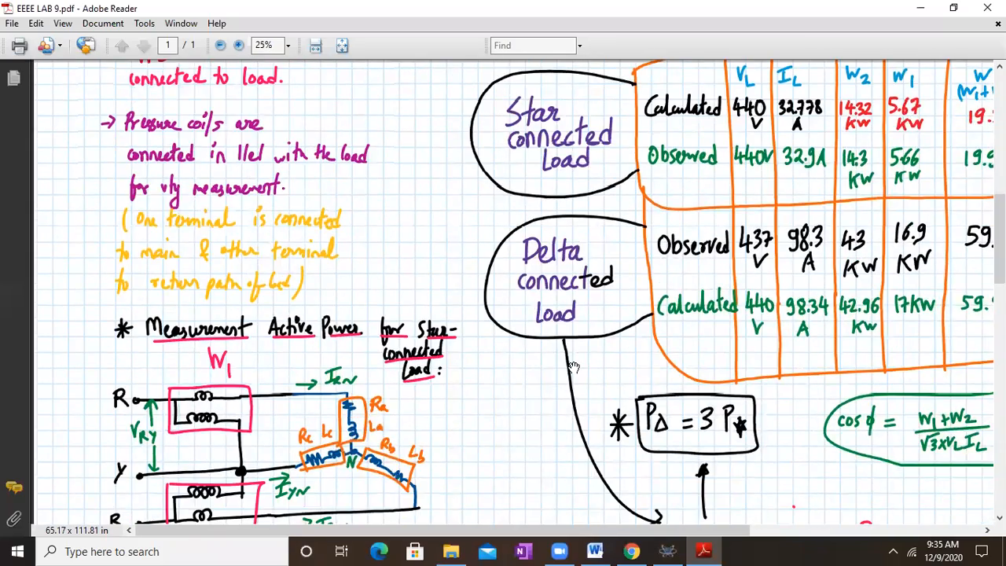
{"action": "scroll", "coordinate": [511, 393], "scroll_direction": "down", "scroll_amount": 10}
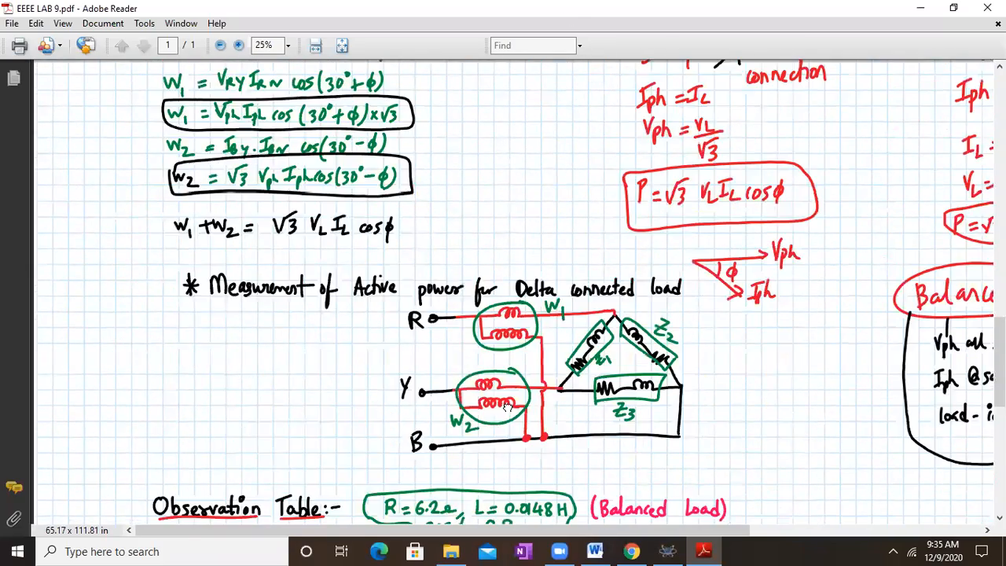
{"action": "left_click_drag", "start_coordinate": [425, 368], "coordinate": [465, 308]}
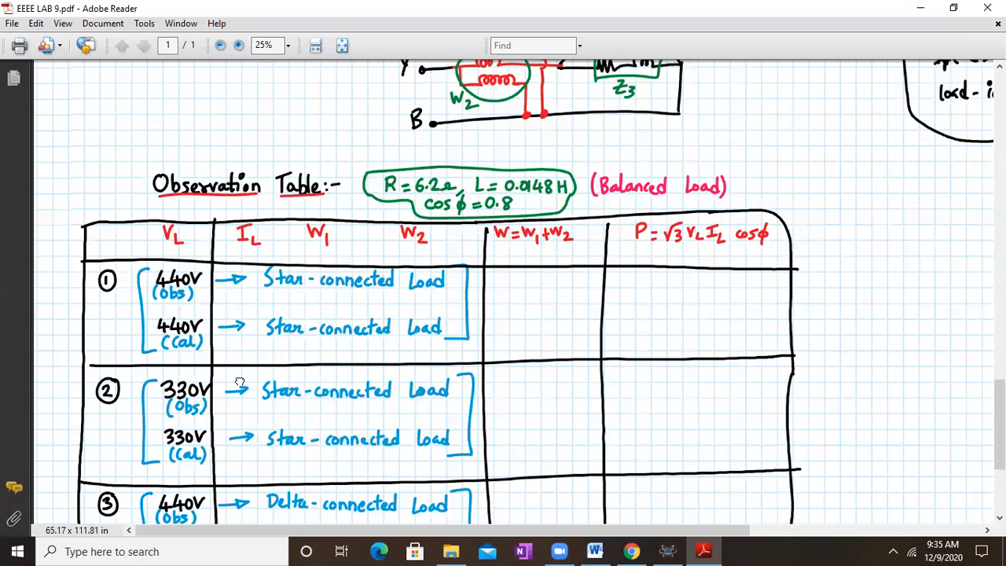
{"action": "left_click_drag", "start_coordinate": [239, 383], "coordinate": [234, 312]}
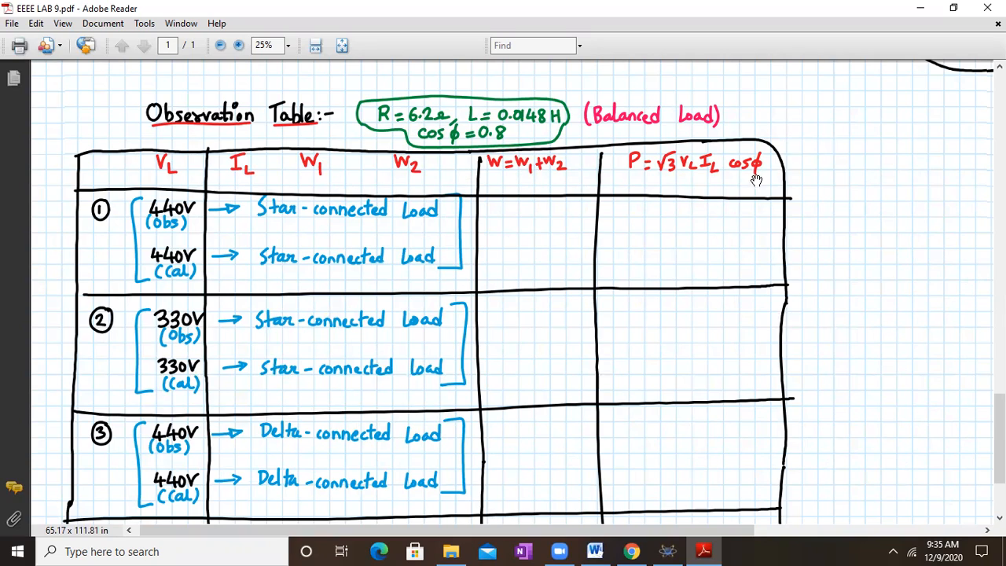
- Examine the star and delta rows of the completed results table and the wattmeter coil diagram at the page start
{"action": "scroll", "coordinate": [857, 267], "scroll_direction": "up", "scroll_amount": 10}
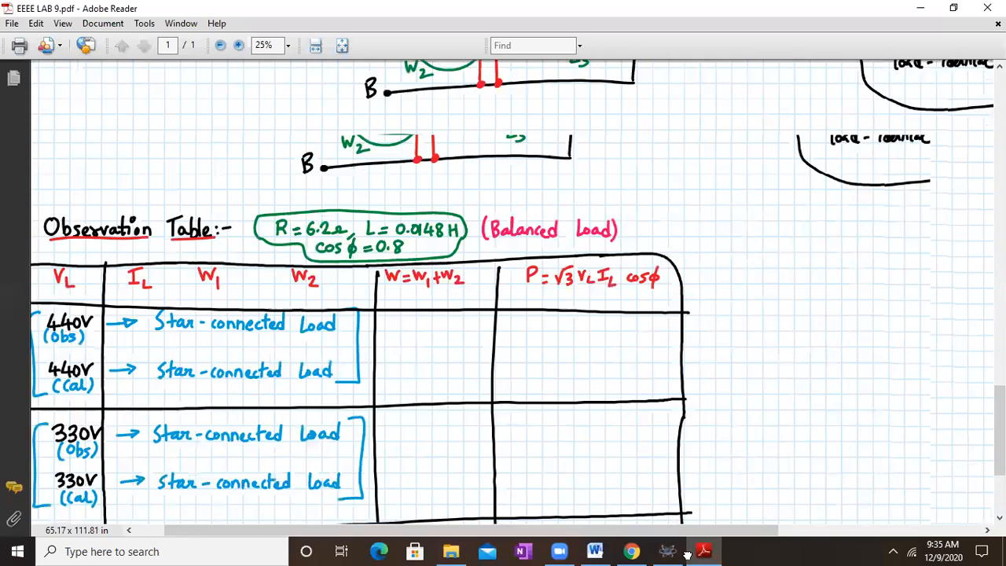
{"action": "scroll", "coordinate": [610, 391], "scroll_direction": "up", "scroll_amount": 15}
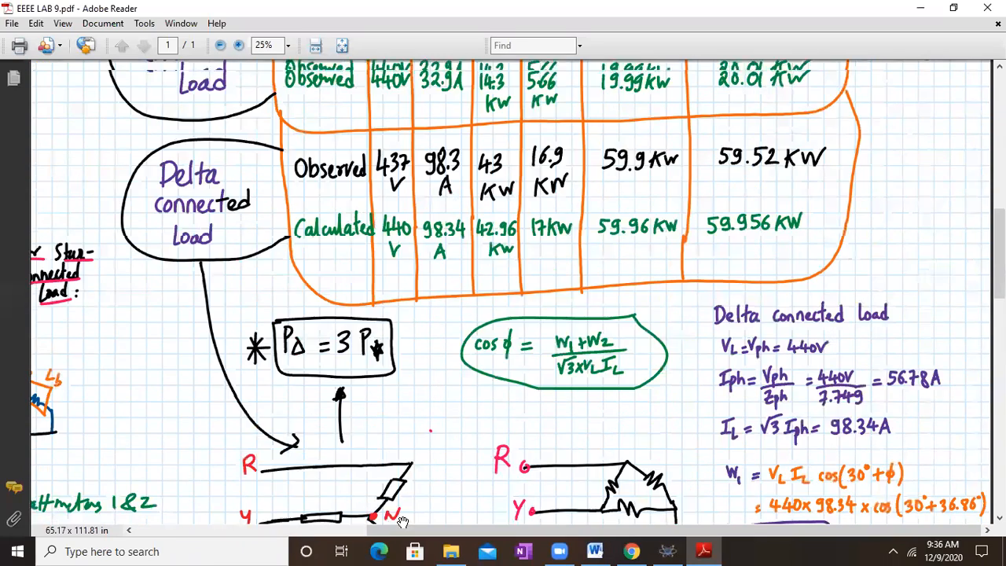
{"action": "scroll", "coordinate": [609, 391], "scroll_direction": "up", "scroll_amount": 1}
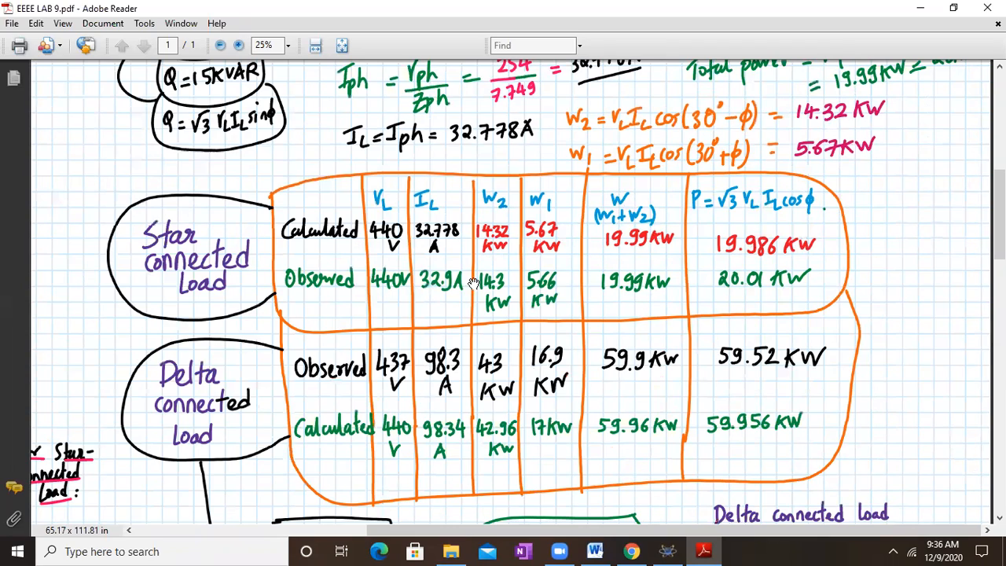
{"action": "left_click_drag", "start_coordinate": [449, 221], "coordinate": [811, 431]}
{"action": "scroll", "coordinate": [591, 321], "scroll_direction": "up", "scroll_amount": 2}
{"action": "scroll", "coordinate": [441, 250], "scroll_direction": "up", "scroll_amount": 5}
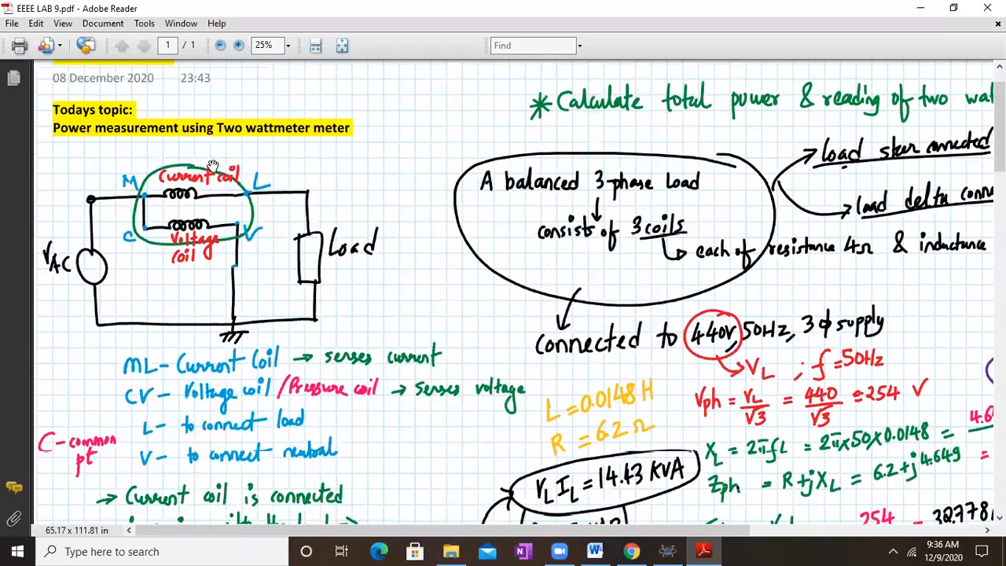
- Review the star-connected measurement circuit, the star-delta power relation, the problem statement and the delta load results
{"action": "scroll", "coordinate": [395, 249], "scroll_direction": "down", "scroll_amount": 8}
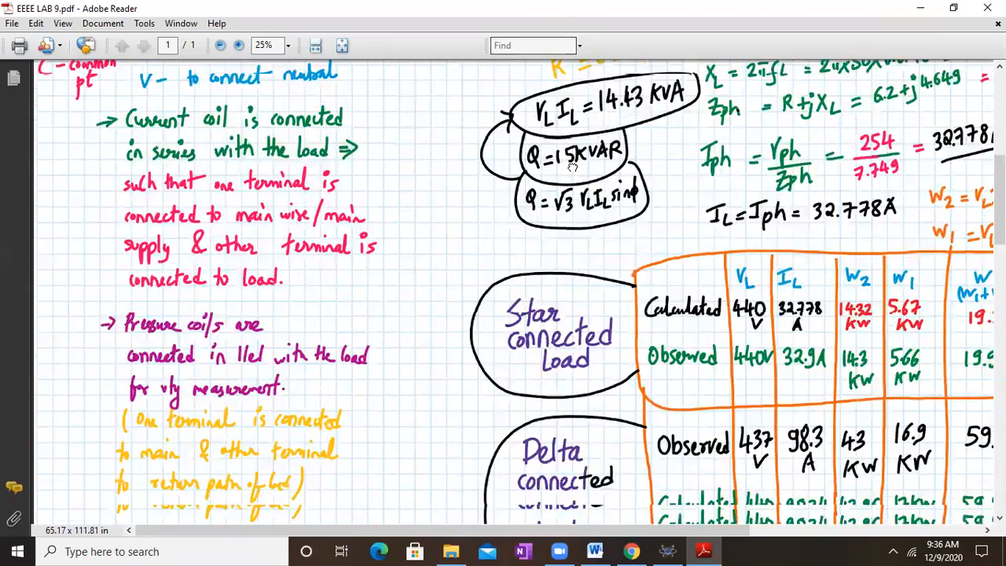
{"action": "scroll", "coordinate": [449, 327], "scroll_direction": "down", "scroll_amount": 1}
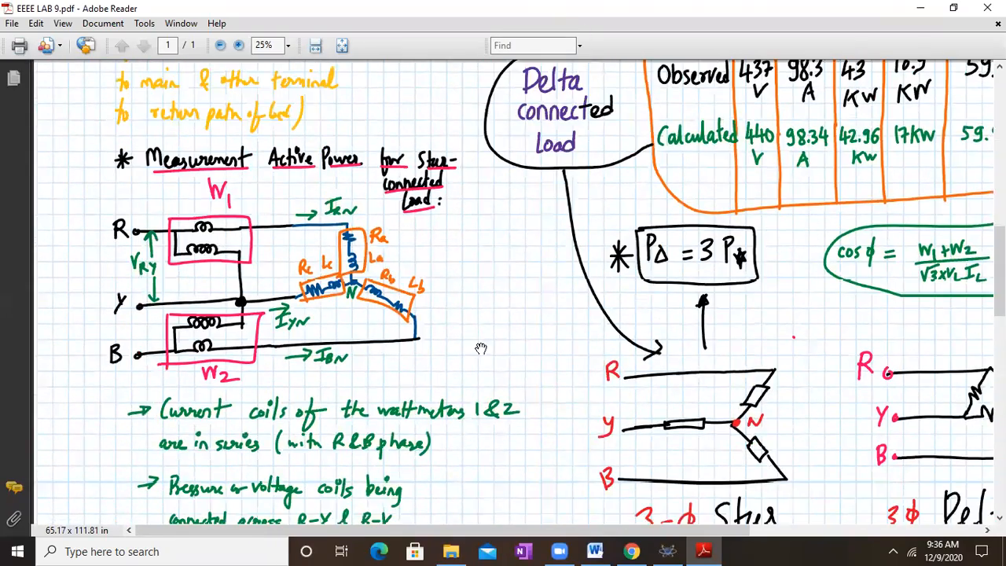
{"action": "left_click_drag", "start_coordinate": [839, 255], "coordinate": [398, 359]}
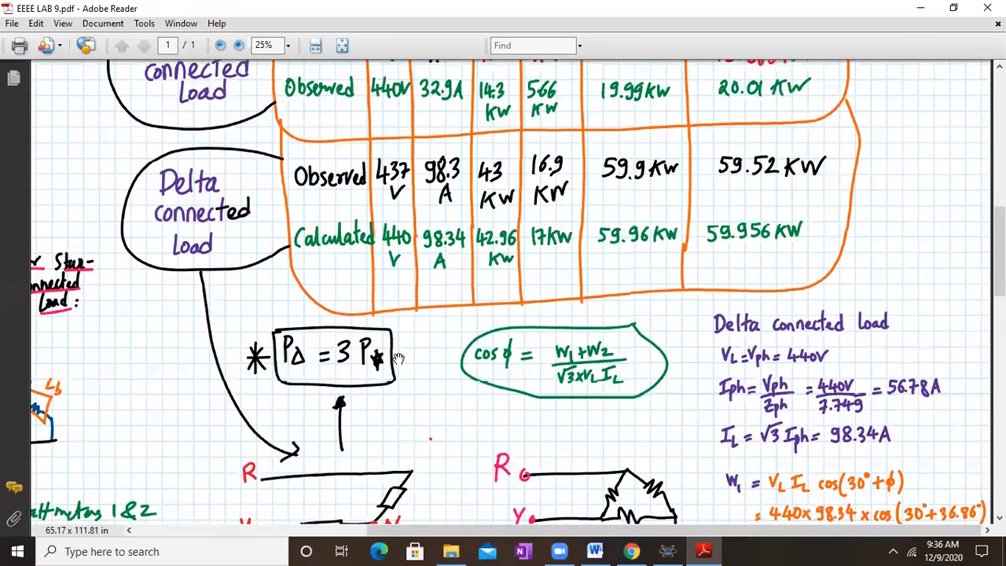
{"action": "scroll", "coordinate": [578, 191], "scroll_direction": "up", "scroll_amount": 7}
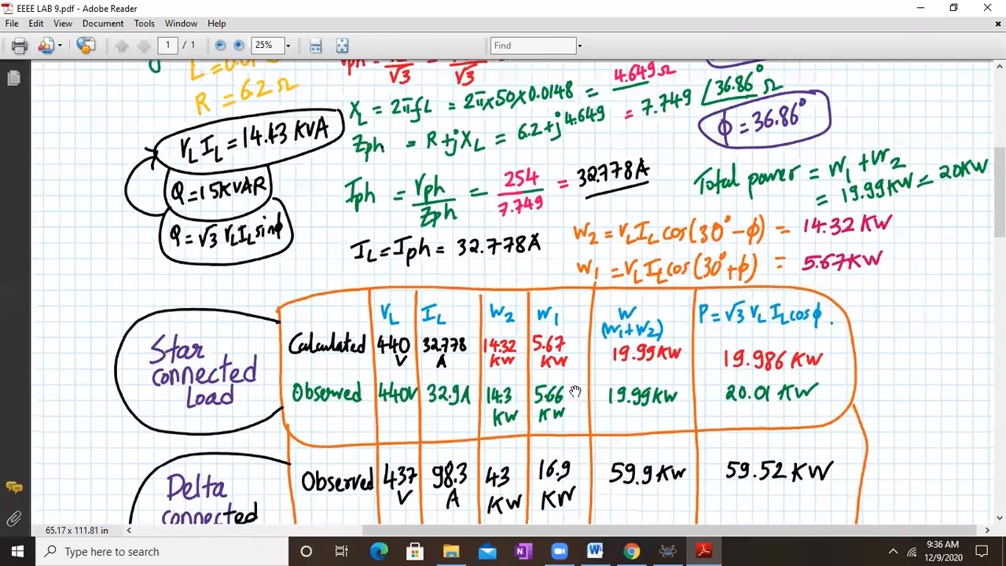
{"action": "scroll", "coordinate": [568, 303], "scroll_direction": "up", "scroll_amount": 6}
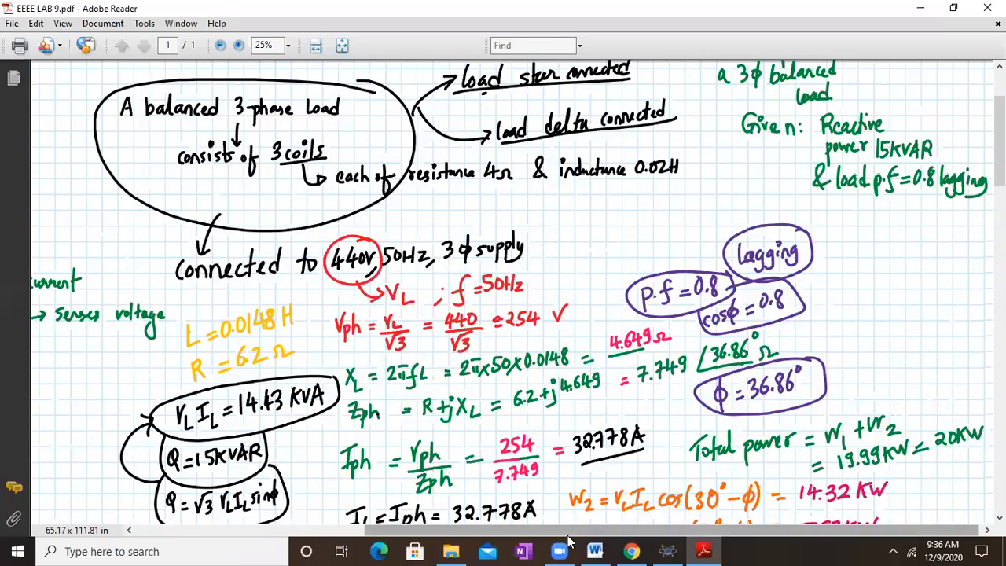
{"action": "scroll", "coordinate": [603, 311], "scroll_direction": "up", "scroll_amount": 1}
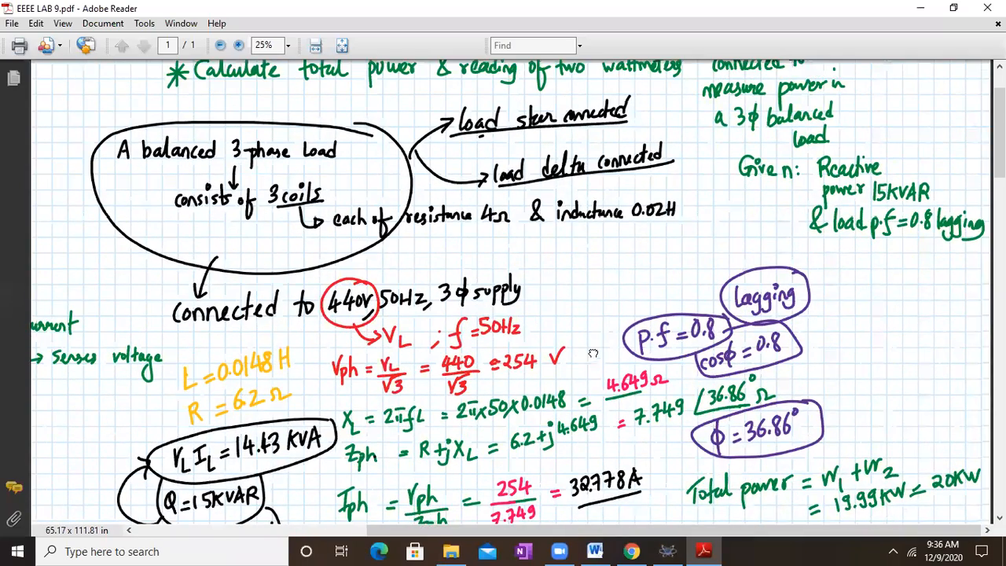
{"action": "scroll", "coordinate": [544, 143], "scroll_direction": "down", "scroll_amount": 5}
{"action": "scroll", "coordinate": [544, 143], "scroll_direction": "down", "scroll_amount": 9}
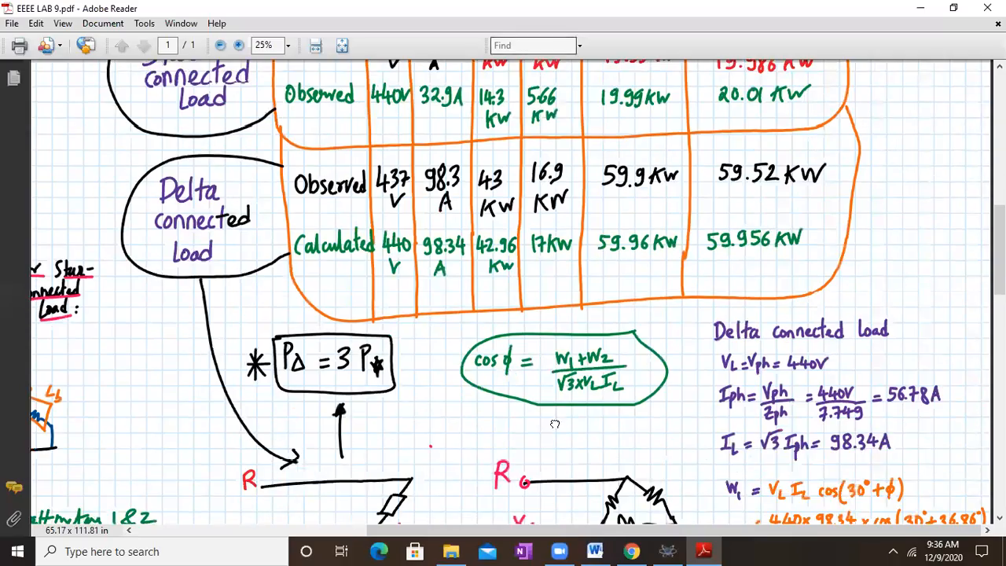
- Show the active power measurement circuit for the delta-connected load at 50% zoom
{"action": "scroll", "coordinate": [486, 79], "scroll_direction": "down", "scroll_amount": 8}
{"action": "left_click_drag", "start_coordinate": [565, 438], "coordinate": [474, 64]}
{"action": "left_click_drag", "start_coordinate": [279, 353], "coordinate": [598, 338]}
{"action": "scroll", "coordinate": [349, 275], "scroll_direction": "up", "scroll_amount": 2}
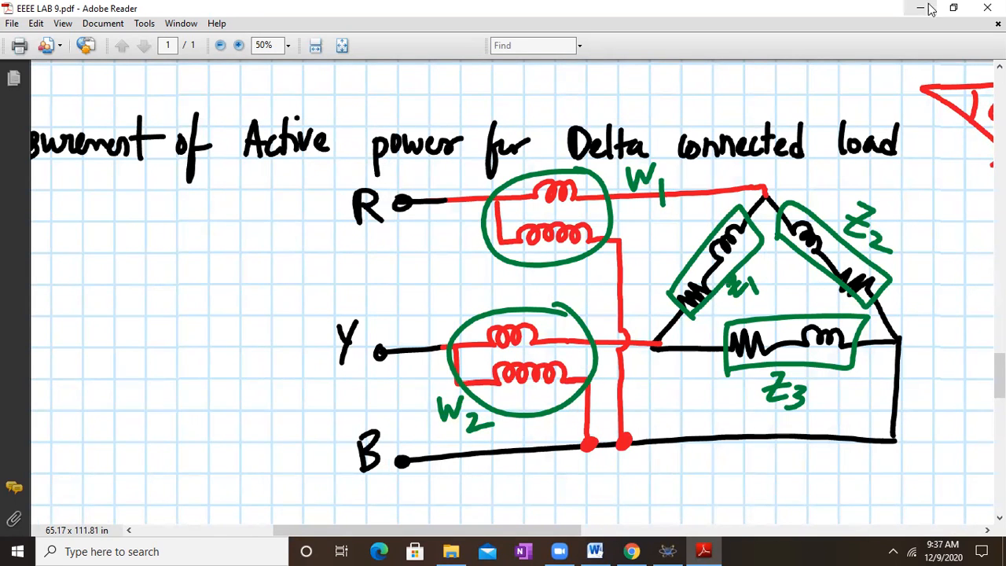
- Restore the PDF window to a smaller size and switch to the Proteus schematic
{"action": "left_click", "coordinate": [954, 8]}
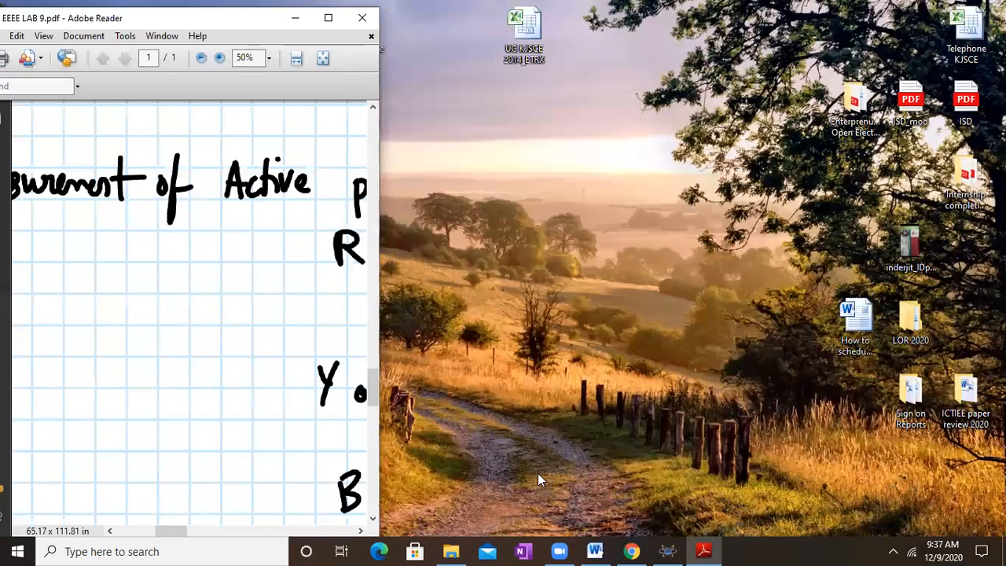
{"action": "left_click", "coordinate": [668, 551]}
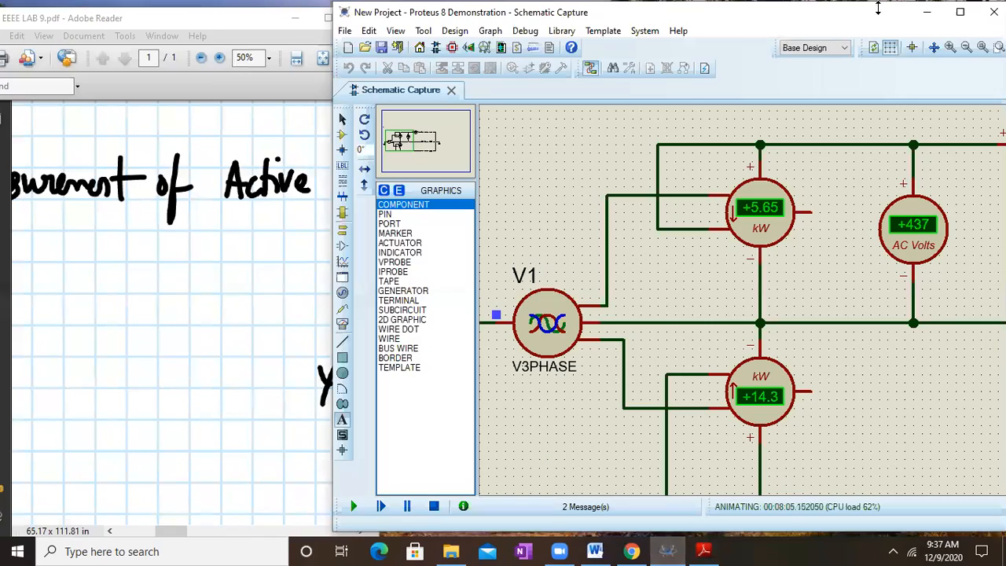
- Maximize the schematic window and stop the running simulation
{"action": "left_click", "coordinate": [960, 11]}
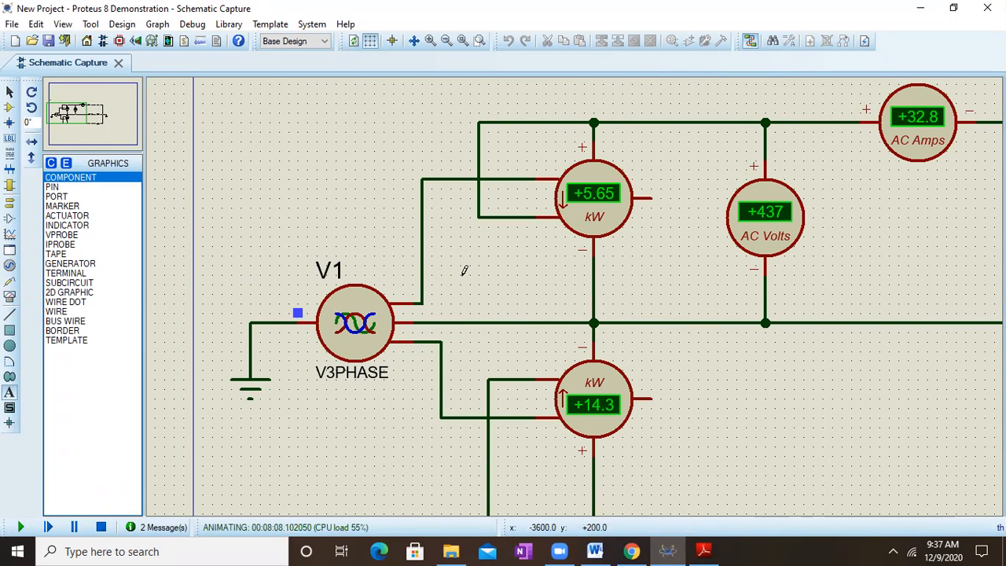
{"action": "left_click", "coordinate": [375, 344]}
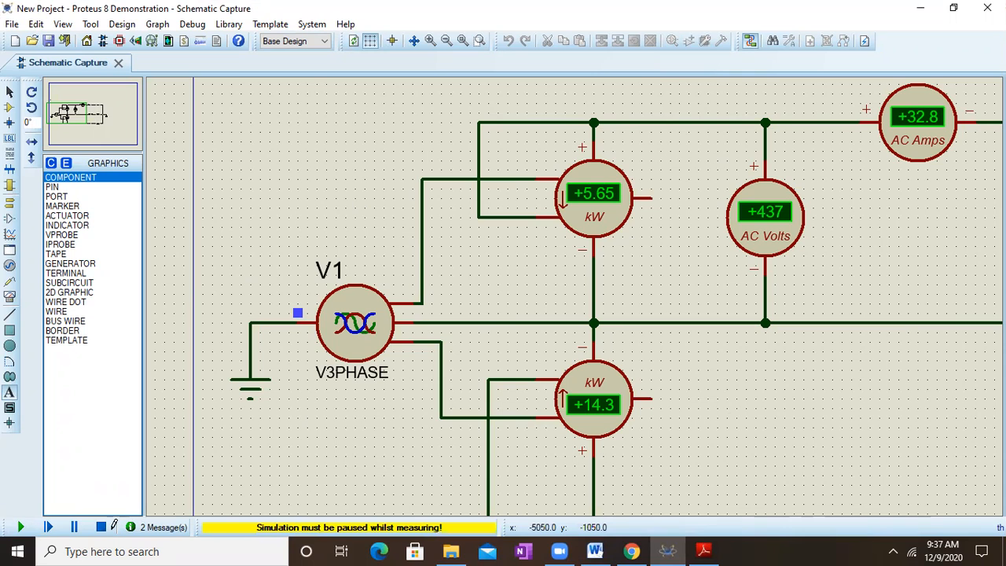
{"action": "left_click", "coordinate": [101, 528]}
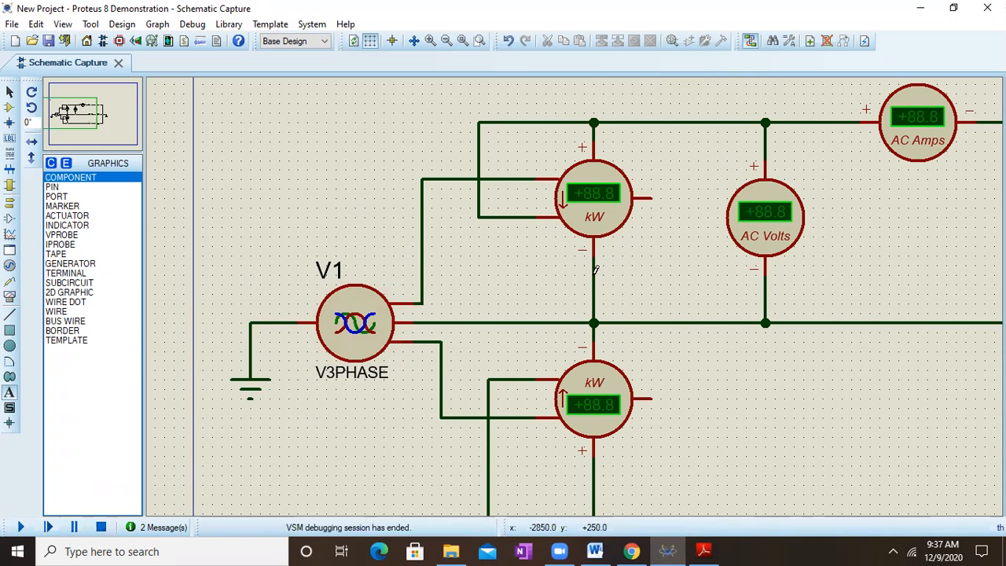
- Delete the wires that connect resistors R1 and R2 to the common star point
{"action": "scroll", "coordinate": [582, 282], "scroll_direction": "down", "scroll_amount": 3}
{"action": "scroll", "coordinate": [580, 284], "scroll_direction": "up", "scroll_amount": 2}
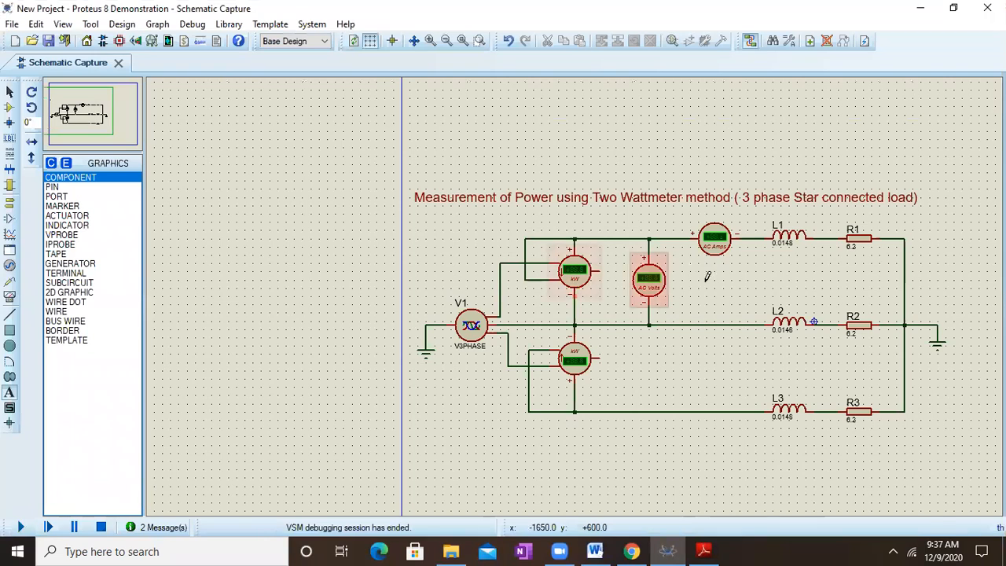
{"action": "scroll", "coordinate": [736, 285], "scroll_direction": "up", "scroll_amount": 2}
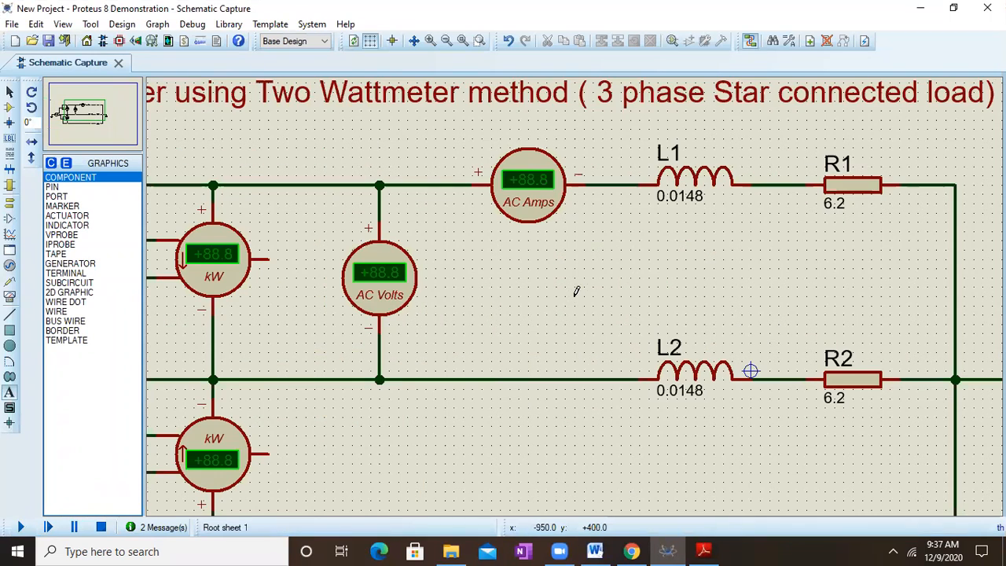
{"action": "scroll", "coordinate": [577, 291], "scroll_direction": "down", "scroll_amount": 1}
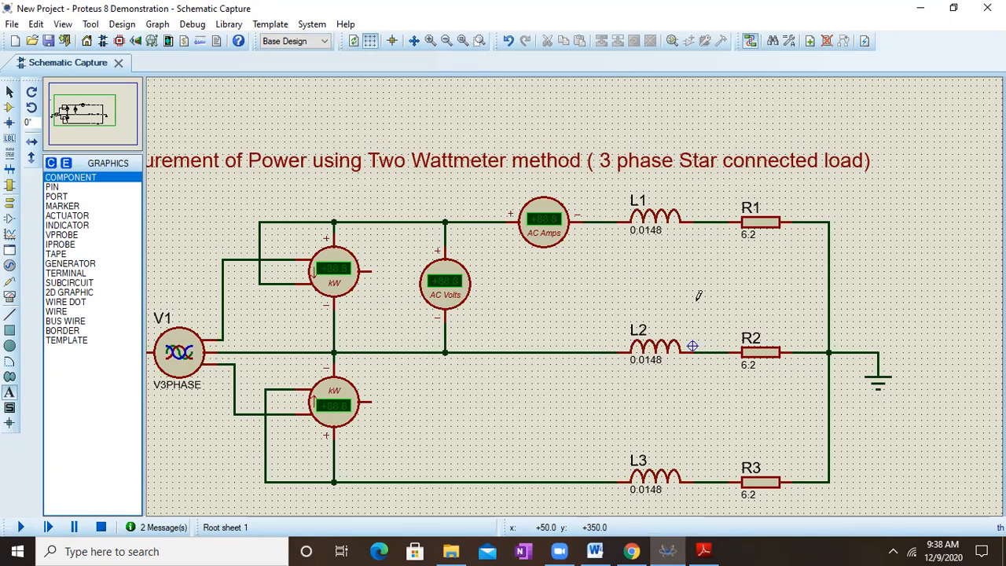
{"action": "right_click", "coordinate": [829, 272]}
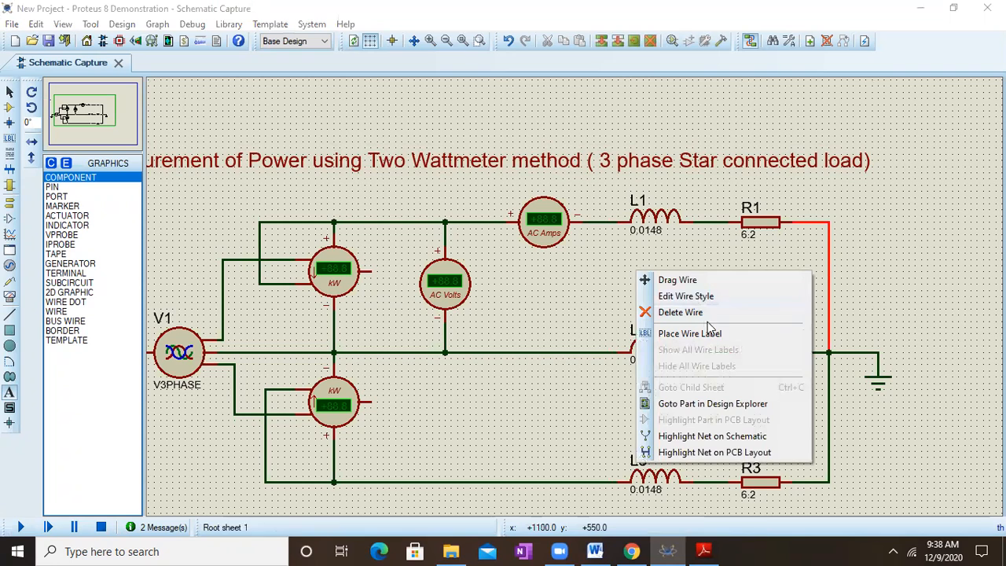
{"action": "left_click", "coordinate": [681, 312]}
{"action": "right_click", "coordinate": [815, 351]}
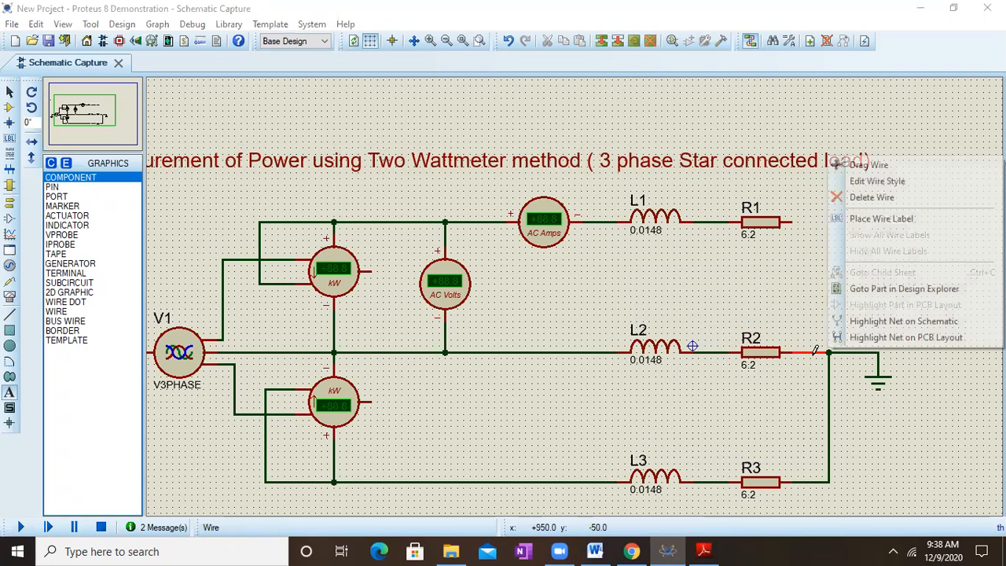
{"action": "left_click", "coordinate": [867, 199]}
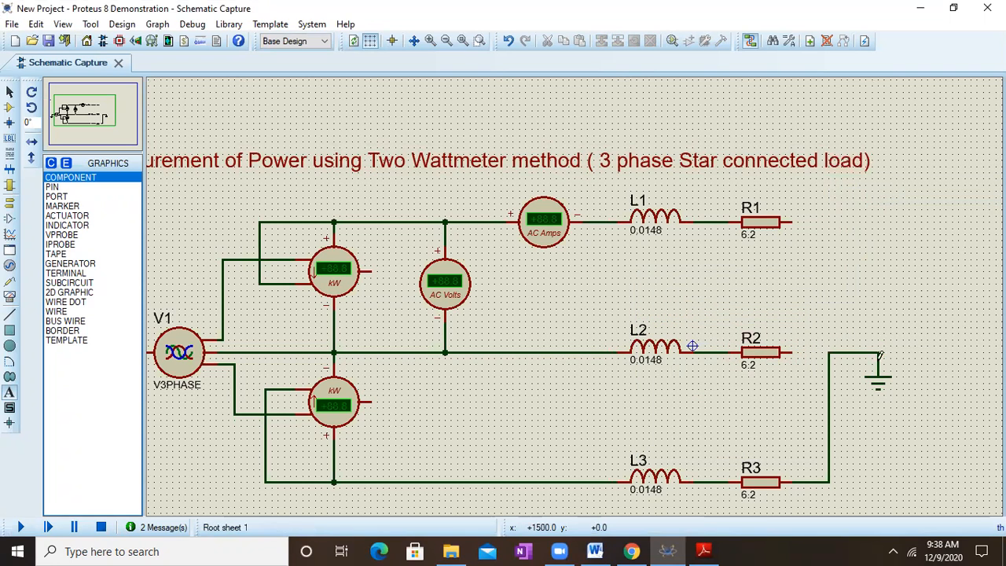
- Delete the wire between resistor R3 and ground, then remove the ground terminal on the load side
{"action": "left_click", "coordinate": [822, 334]}
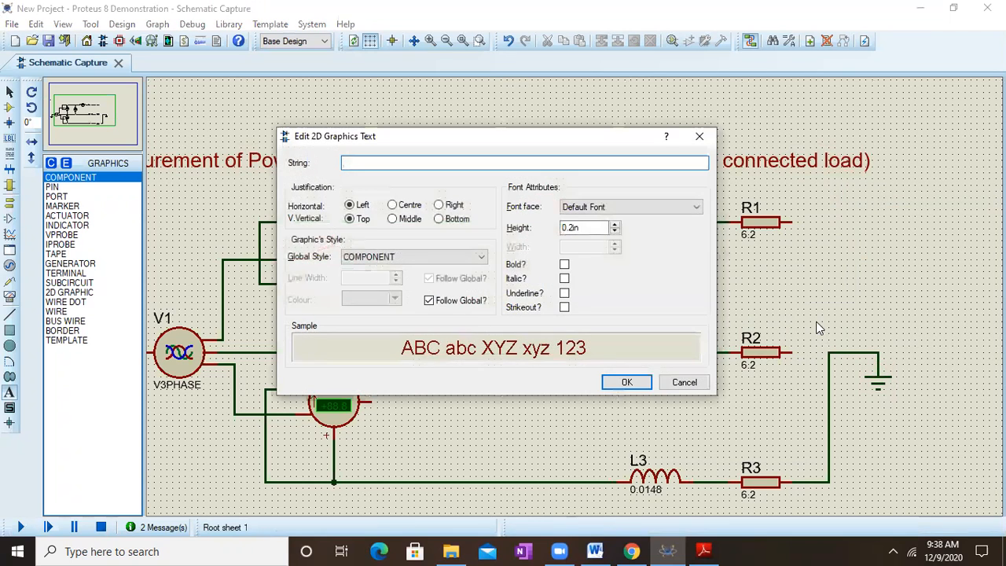
{"action": "left_click", "coordinate": [699, 137]}
{"action": "right_click", "coordinate": [830, 397]}
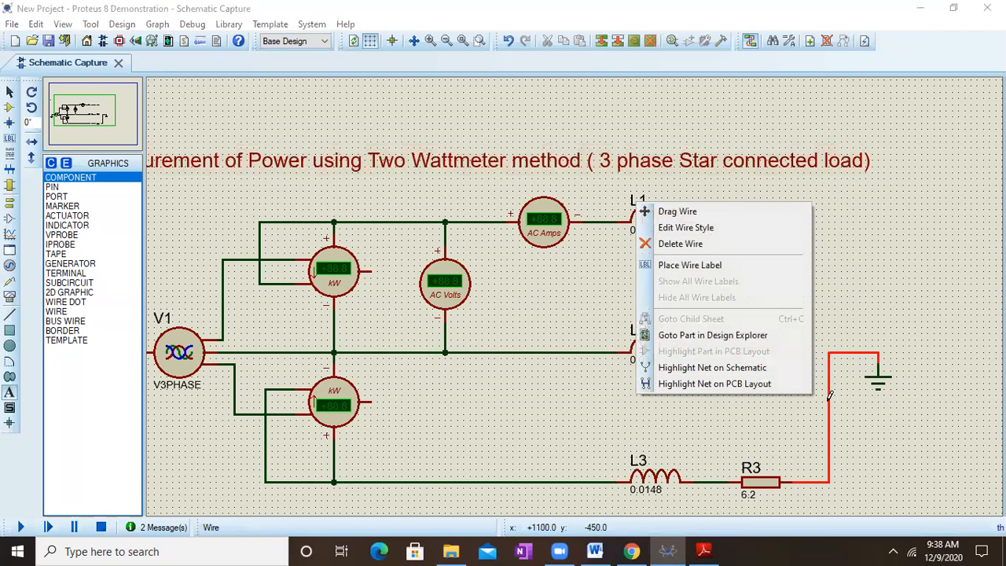
{"action": "left_click", "coordinate": [713, 246]}
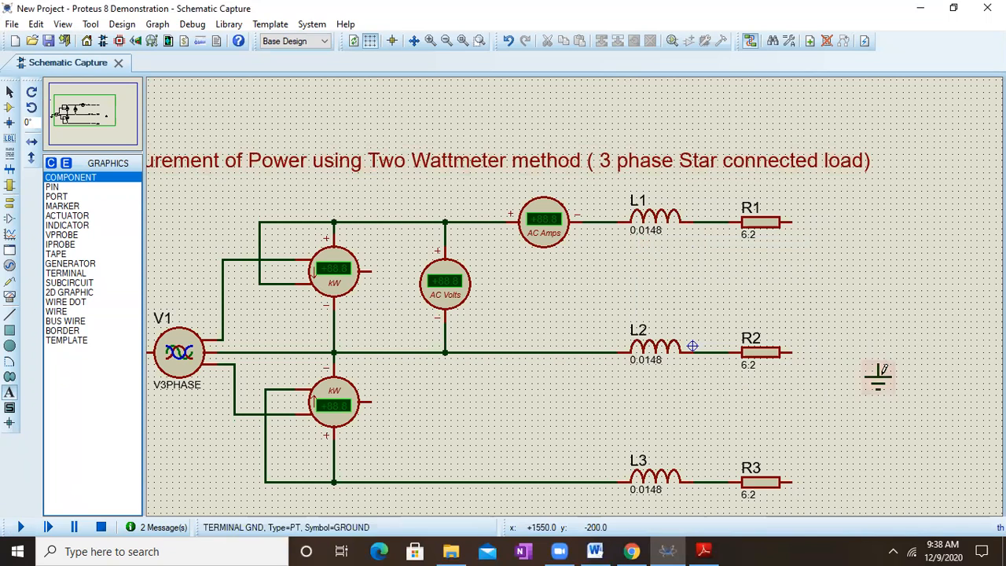
{"action": "right_click", "coordinate": [878, 375]}
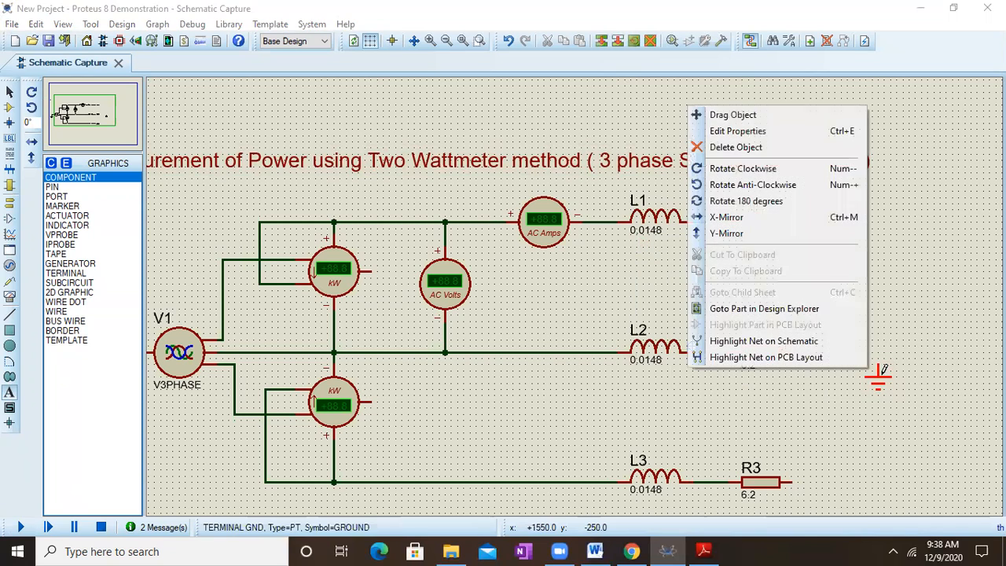
{"action": "left_click", "coordinate": [736, 148]}
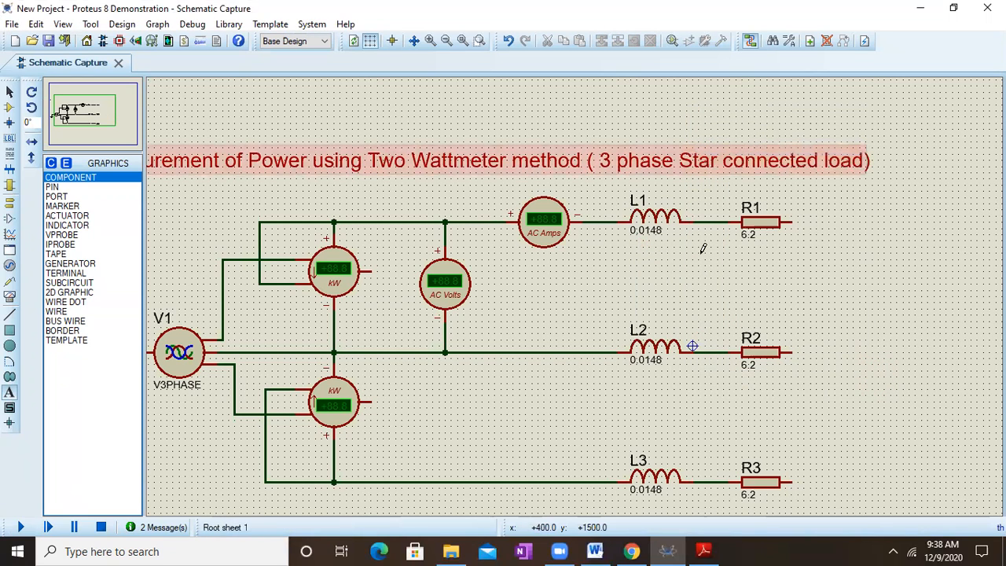
- Delete the supply wires that feed inductors L2 and L3
{"action": "right_click", "coordinate": [574, 349]}
{"action": "left_click", "coordinate": [632, 199]}
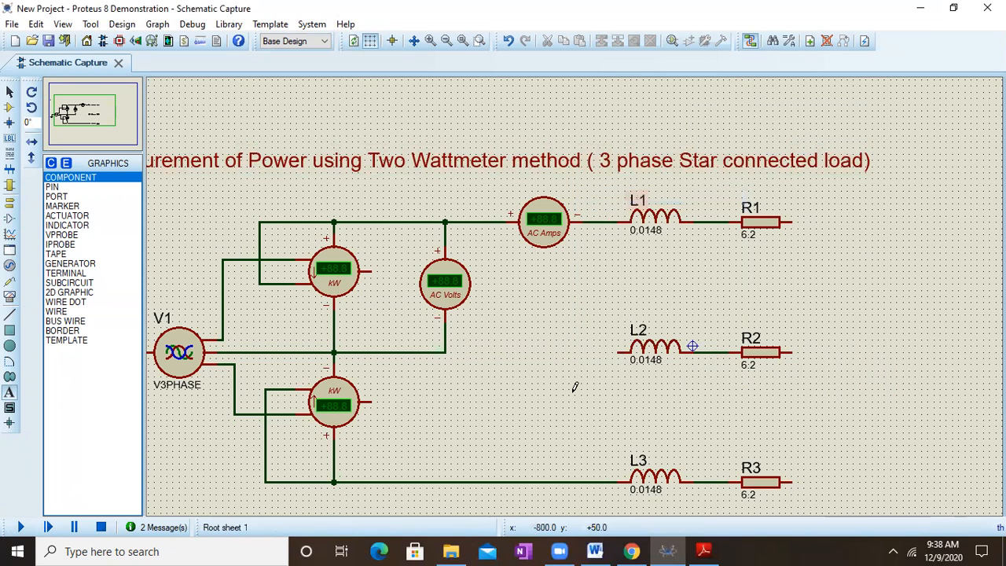
{"action": "right_click", "coordinate": [565, 480]}
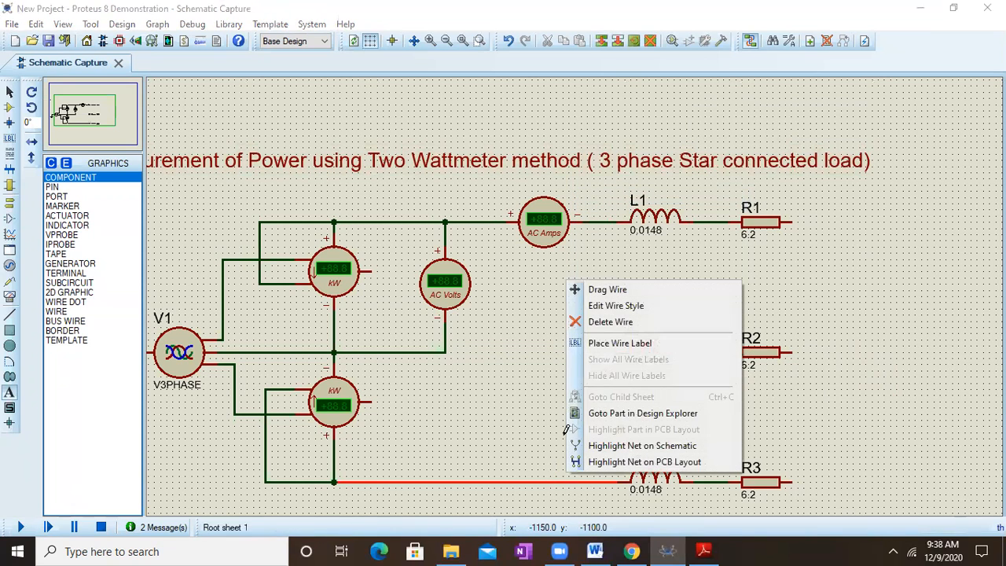
{"action": "left_click", "coordinate": [617, 322]}
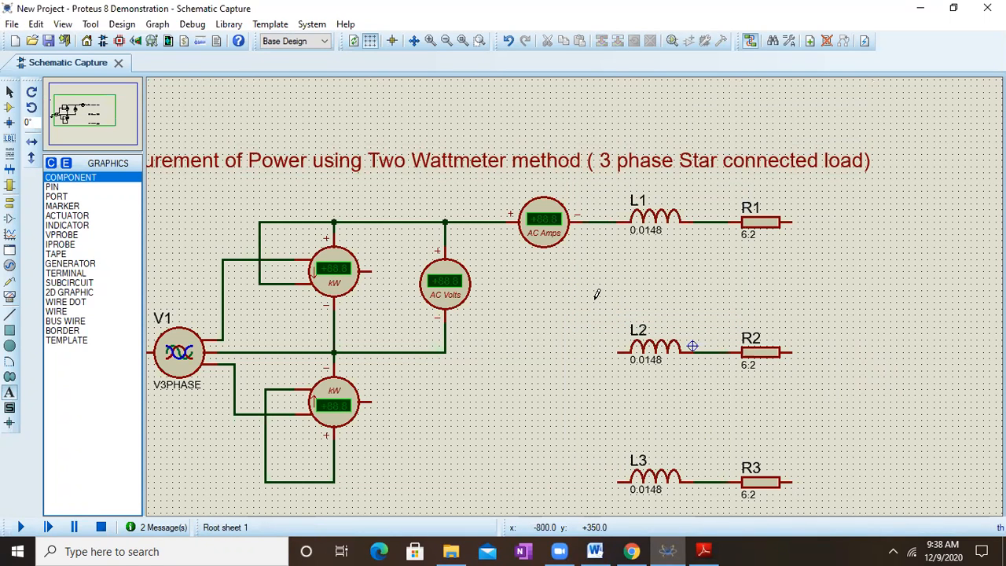
{"action": "left_click", "coordinate": [597, 293]}
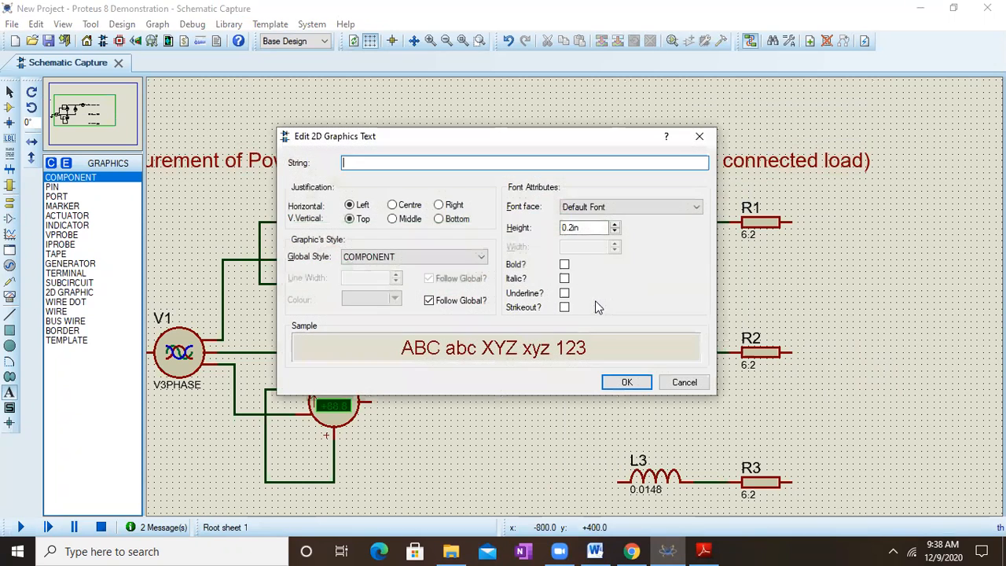
{"action": "left_click", "coordinate": [703, 129]}
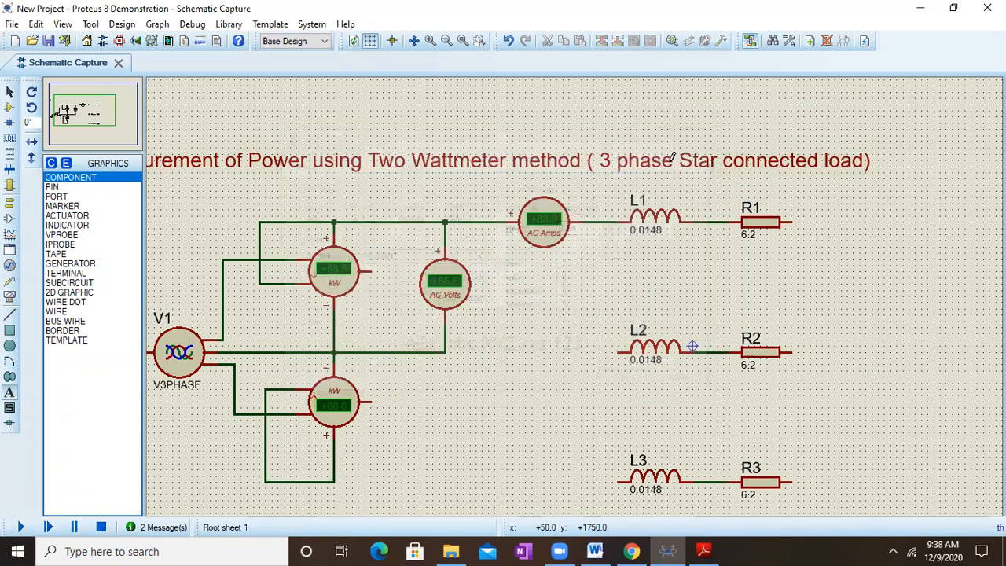
{"action": "left_click", "coordinate": [586, 261]}
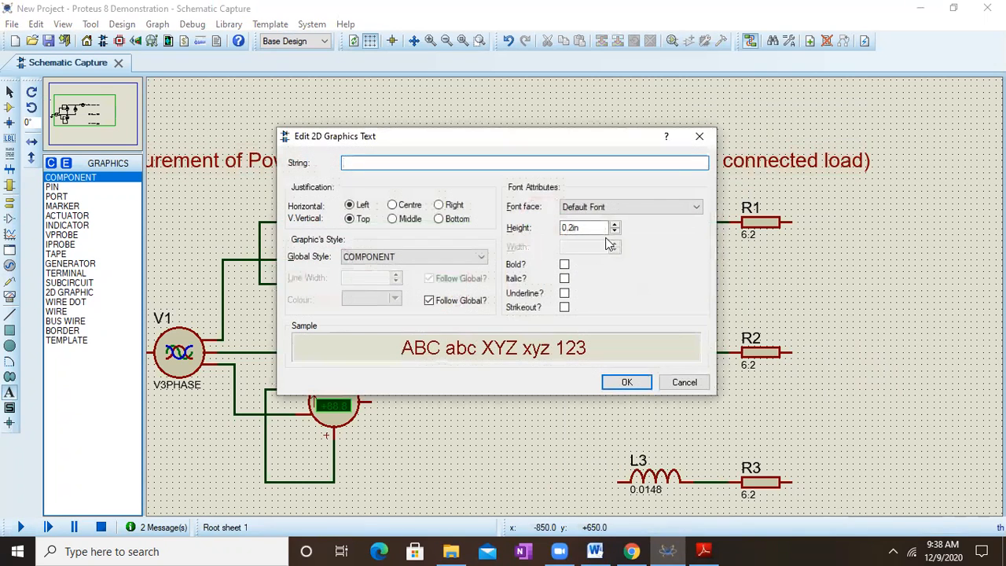
{"action": "left_click", "coordinate": [699, 136]}
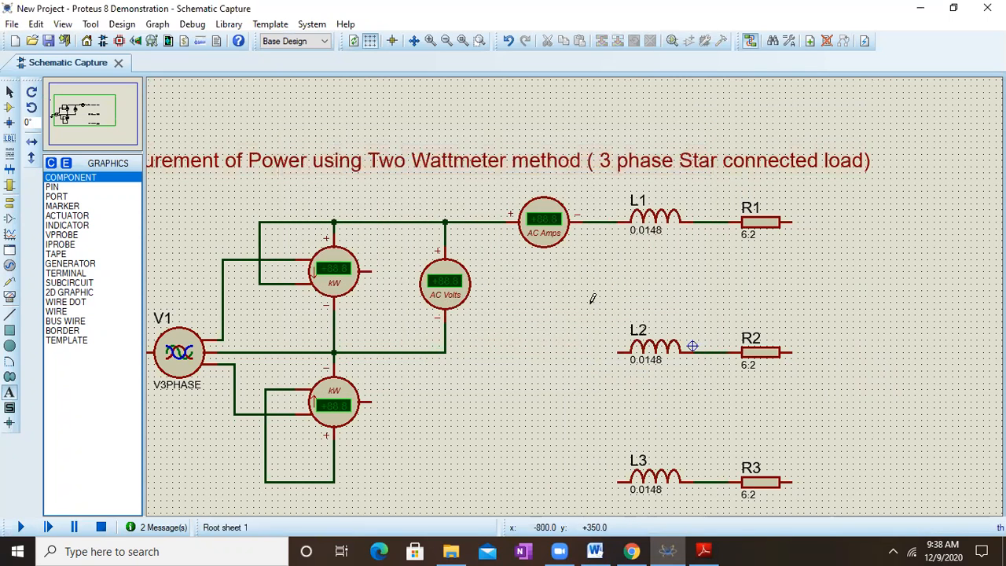
{"action": "left_click", "coordinate": [596, 316]}
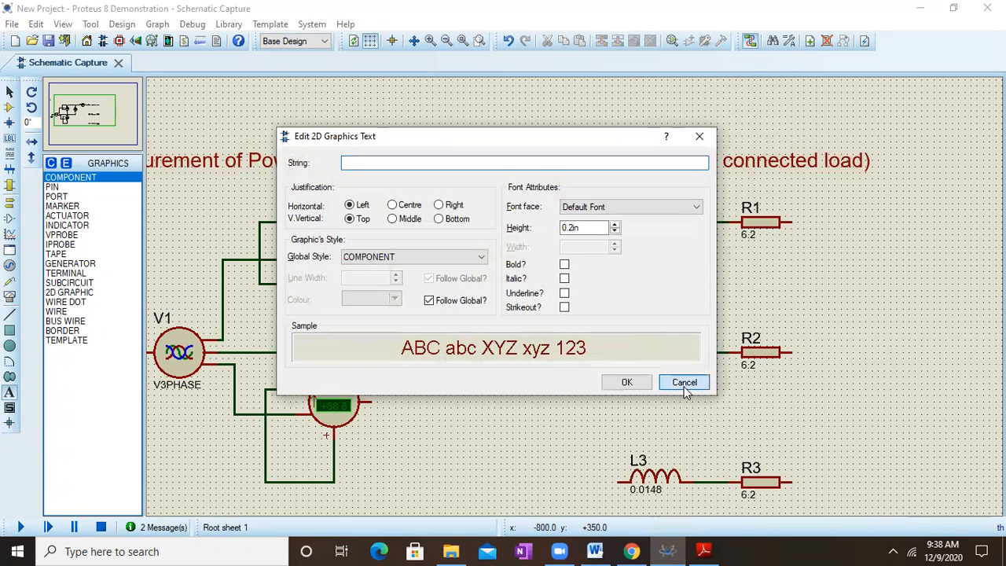
{"action": "left_click", "coordinate": [705, 140]}
{"action": "left_click", "coordinate": [589, 293]}
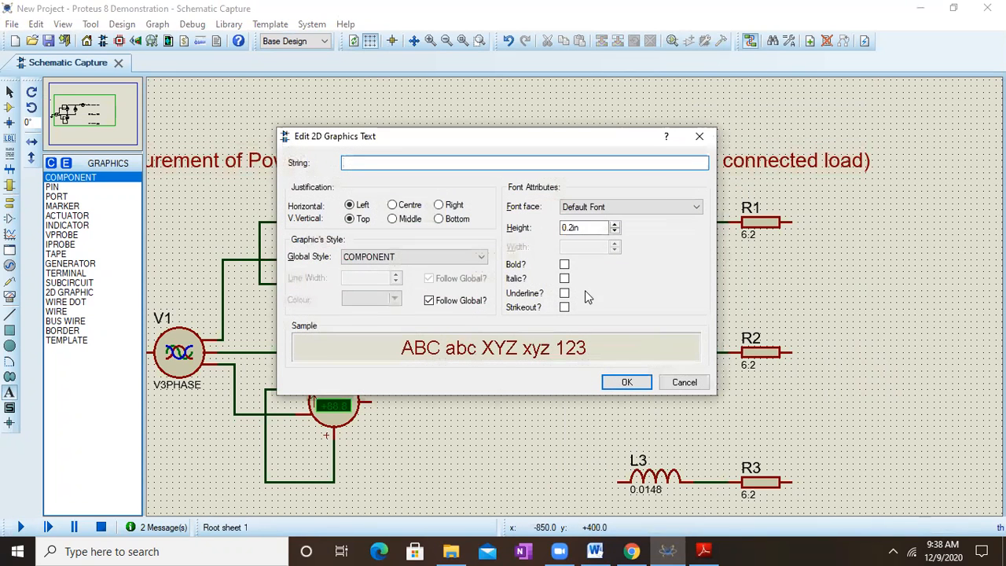
{"action": "left_click", "coordinate": [699, 137]}
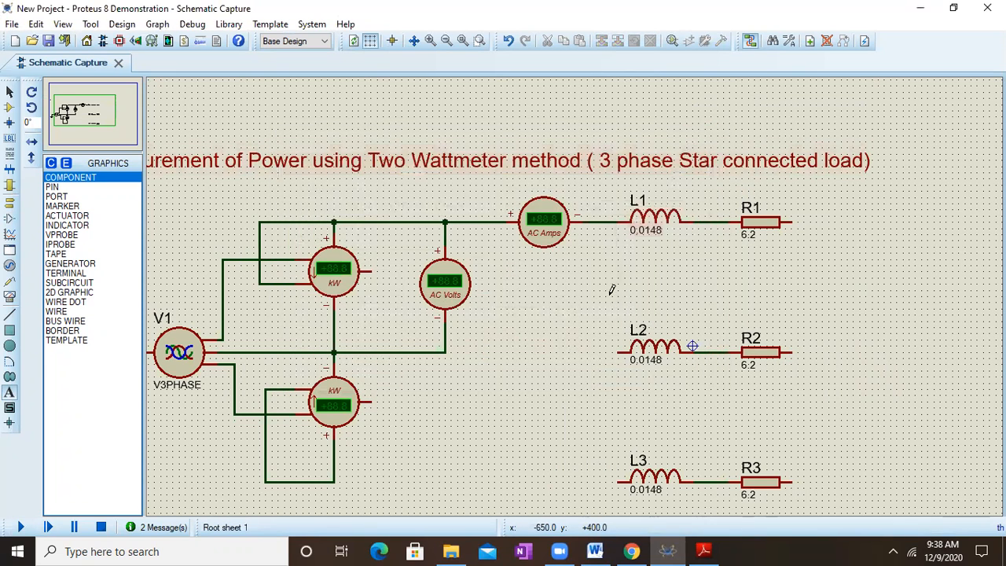
{"action": "left_click", "coordinate": [607, 290]}
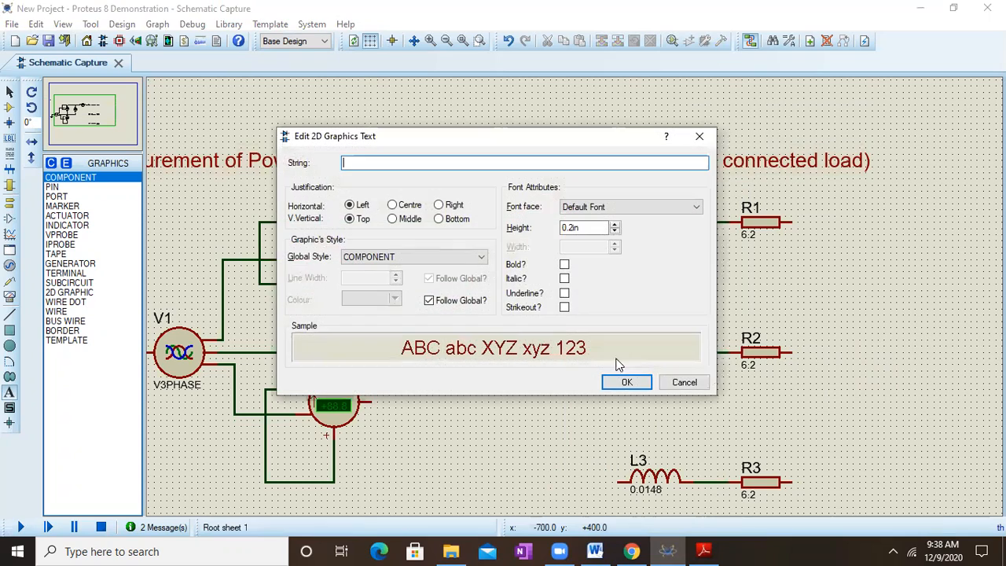
{"action": "left_click", "coordinate": [684, 383]}
{"action": "left_click", "coordinate": [595, 317]}
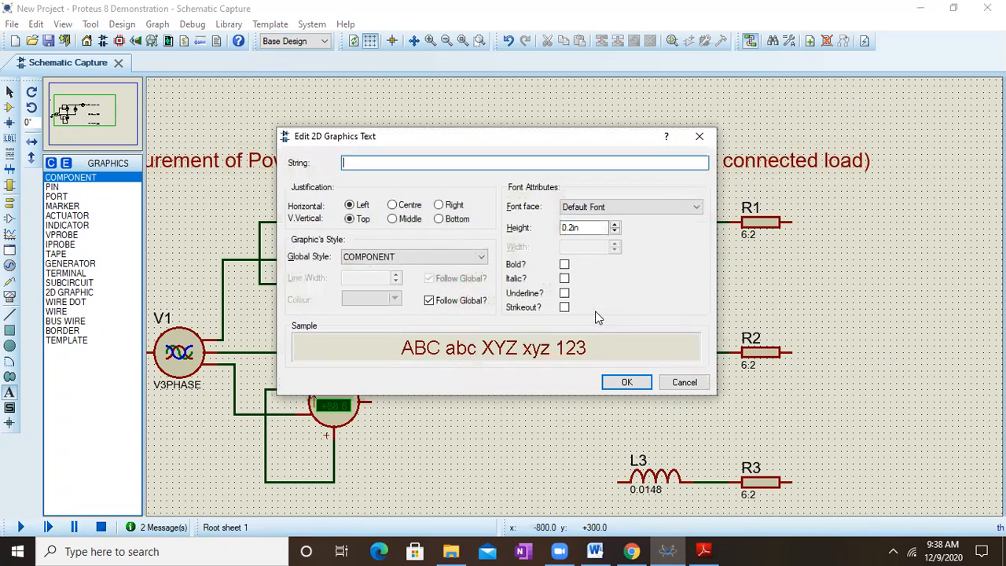
{"action": "left_click", "coordinate": [701, 138]}
{"action": "left_click", "coordinate": [829, 400]}
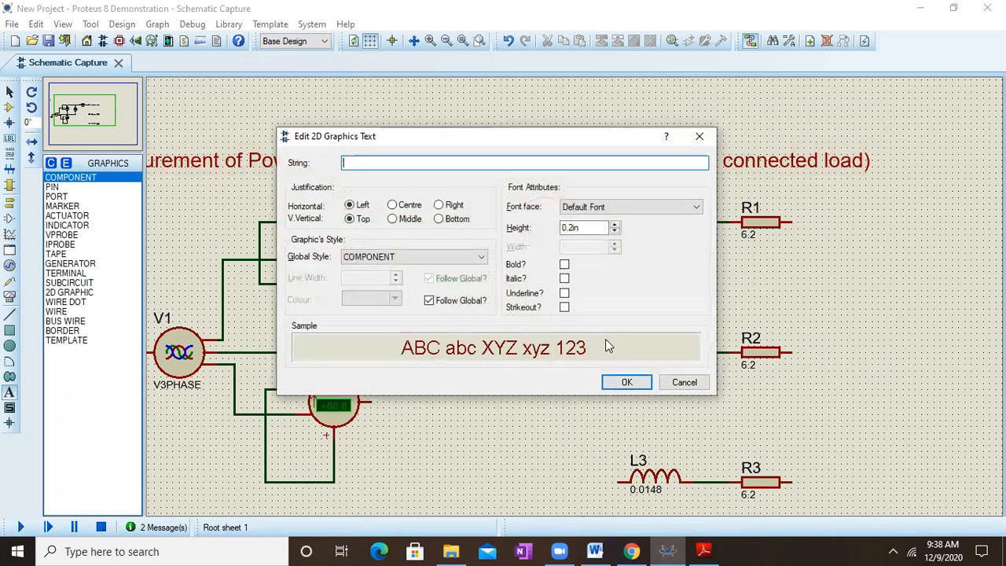
{"action": "left_click", "coordinate": [701, 136]}
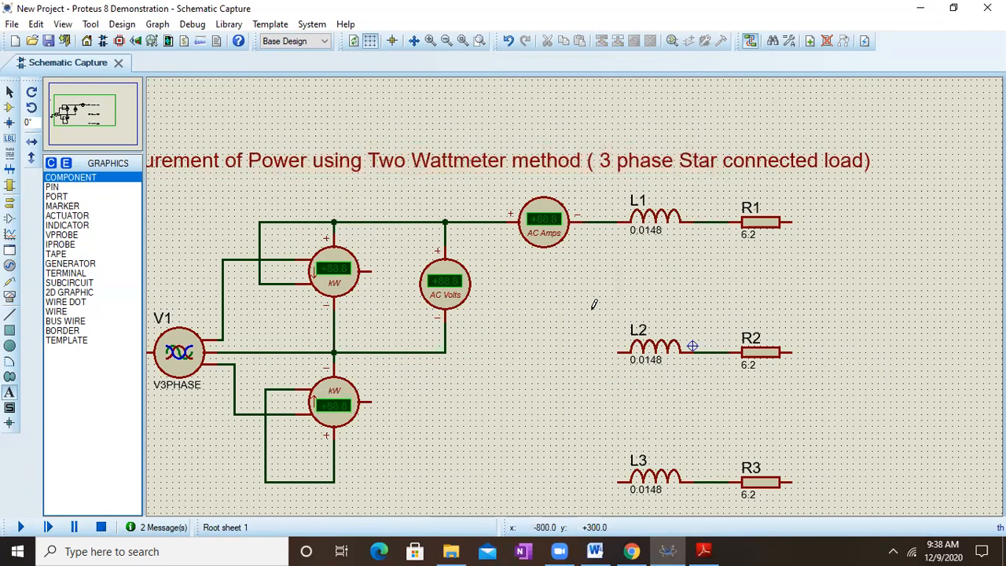
{"action": "left_click", "coordinate": [594, 305]}
{"action": "left_click", "coordinate": [683, 382]}
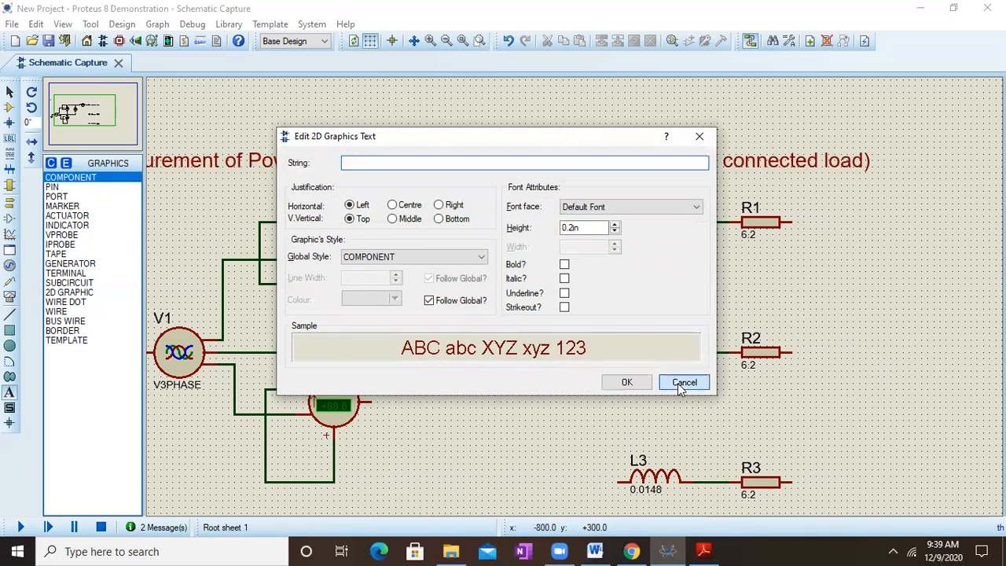
{"action": "left_click", "coordinate": [829, 374]}
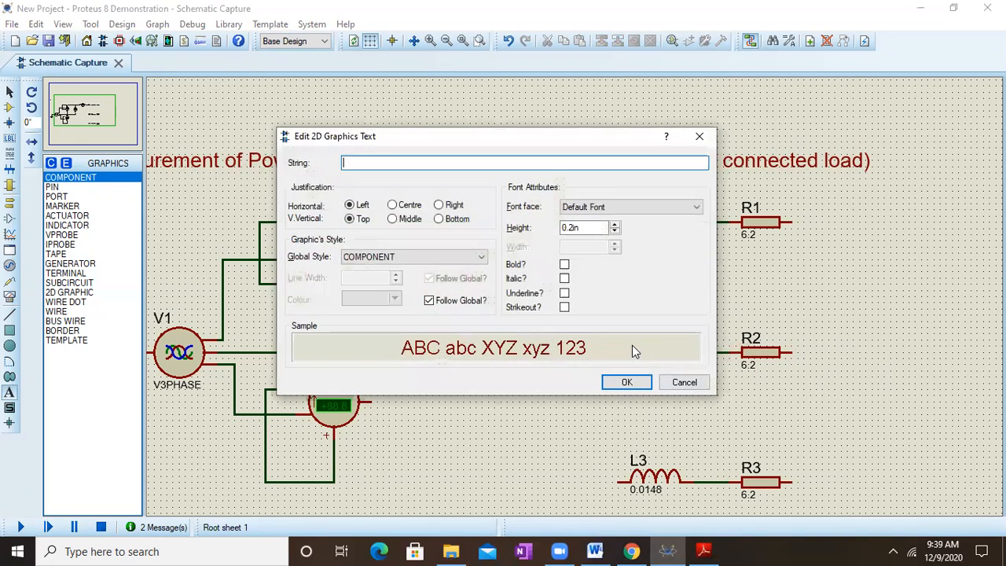
{"action": "left_click", "coordinate": [682, 384]}
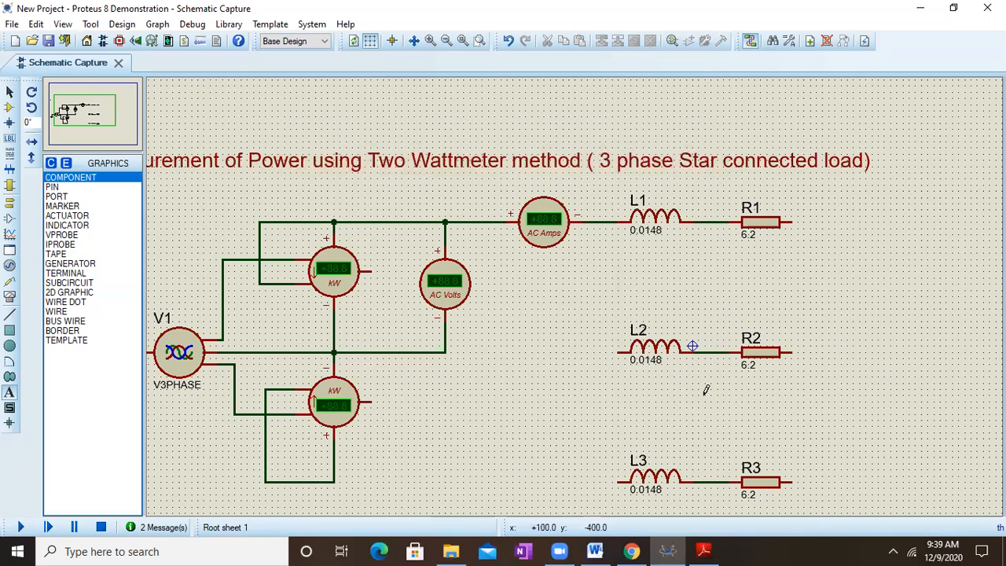
{"action": "left_click", "coordinate": [705, 393]}
{"action": "left_click", "coordinate": [684, 383]}
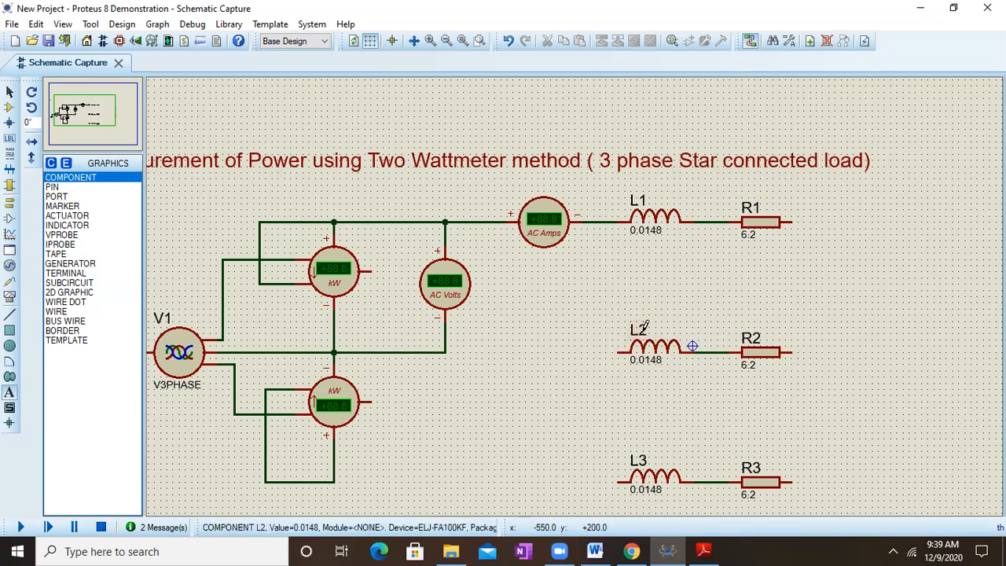
{"action": "left_click", "coordinate": [660, 346]}
{"action": "left_click", "coordinate": [683, 383]}
- Delete the second and third load branches: inductors L2 and L3 and resistors R2 and R3
{"action": "right_click", "coordinate": [654, 346]}
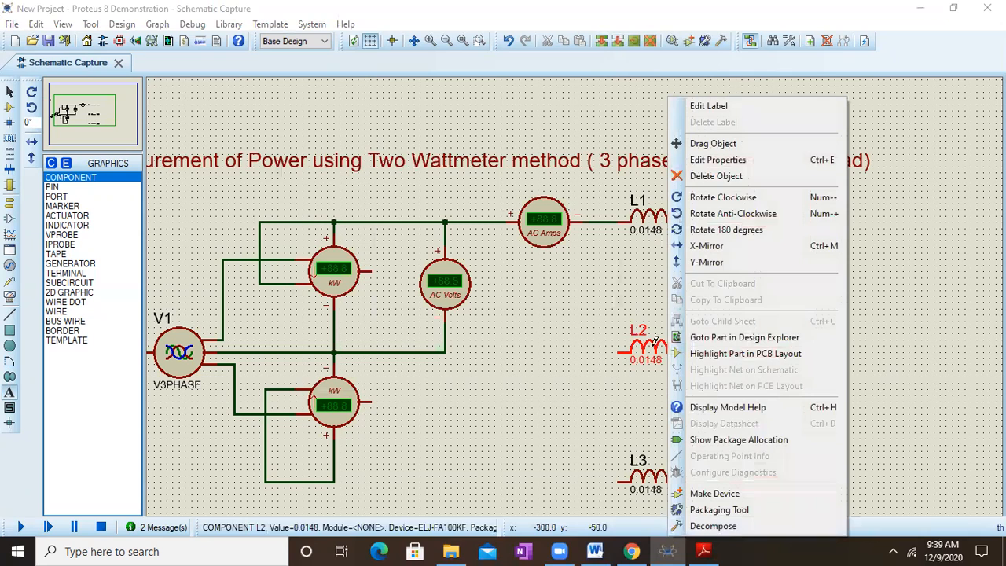
{"action": "left_click", "coordinate": [720, 108]}
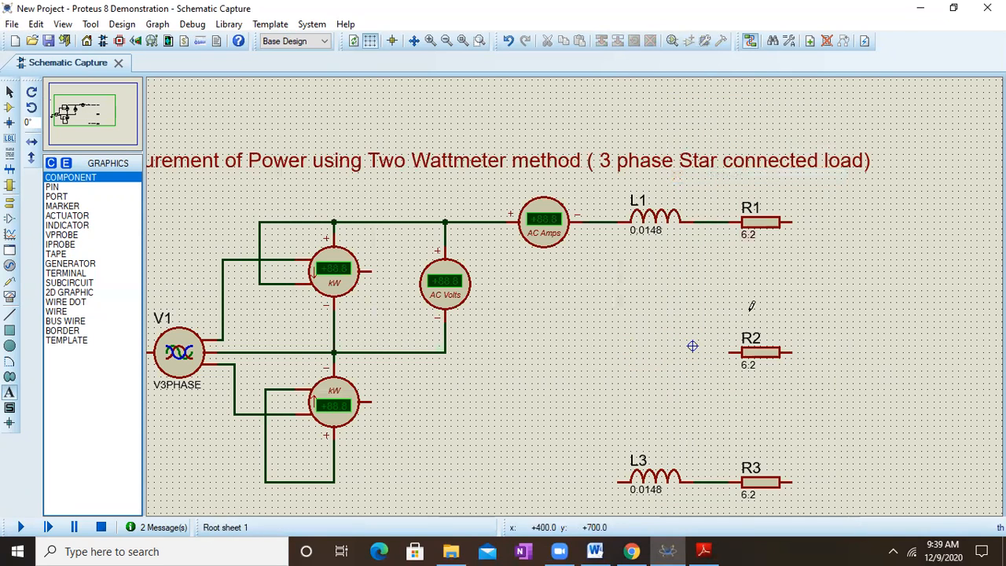
{"action": "right_click", "coordinate": [759, 351]}
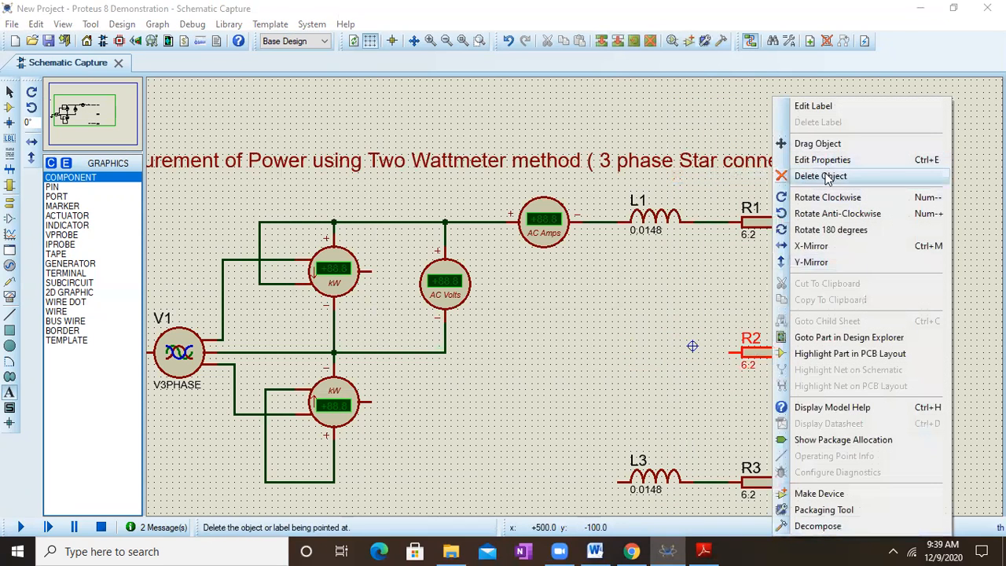
{"action": "left_click", "coordinate": [830, 175]}
{"action": "right_click", "coordinate": [663, 483]}
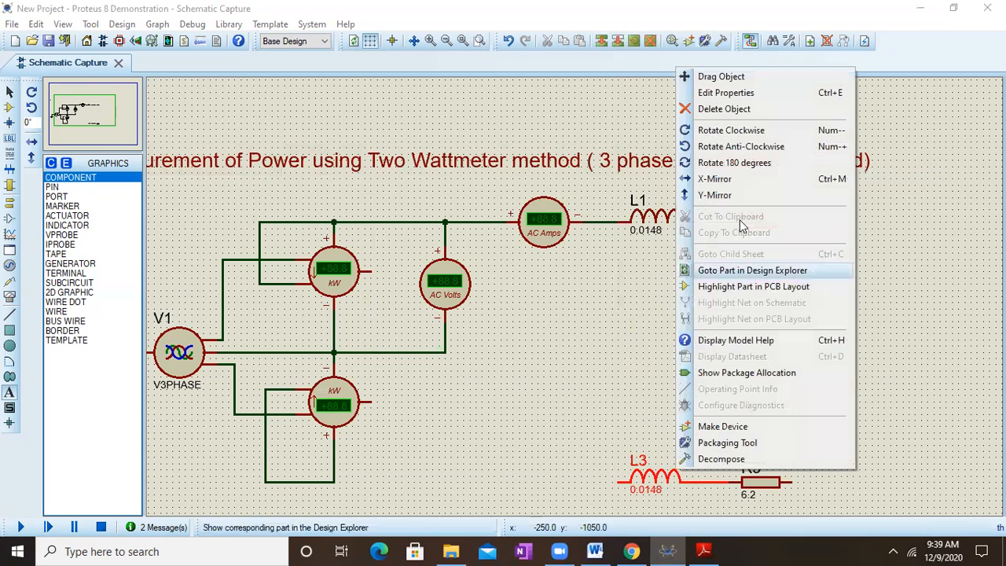
{"action": "left_click", "coordinate": [736, 108]}
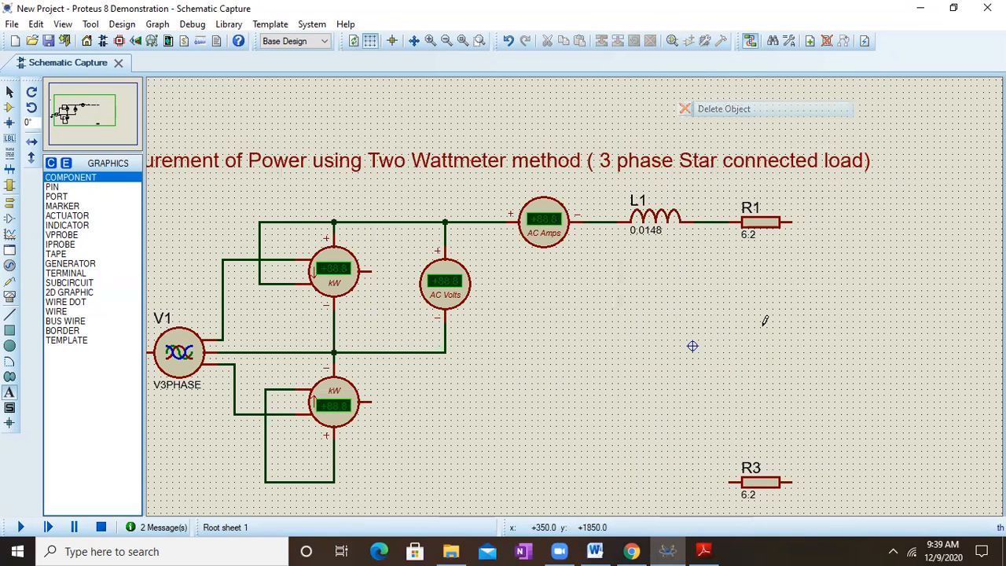
{"action": "right_click", "coordinate": [759, 481]}
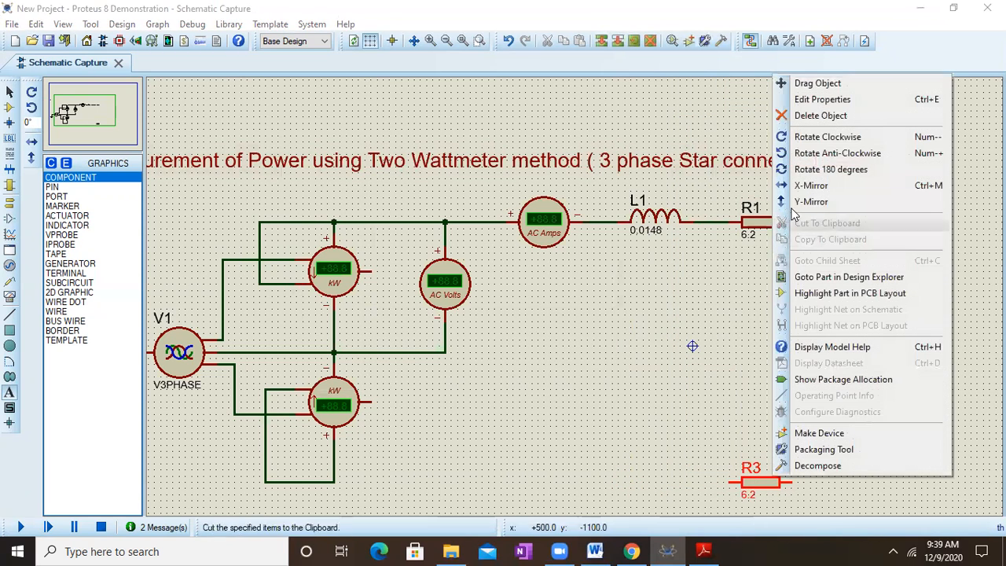
{"action": "left_click", "coordinate": [821, 116]}
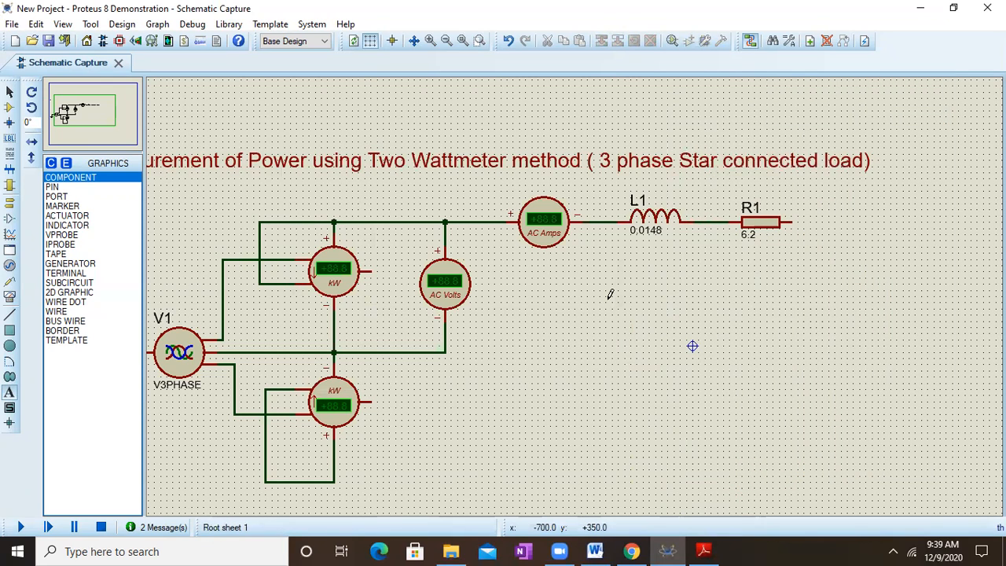
- Delete the wire between the ammeter and L1, then remove inductor L1 and resistor R1
{"action": "right_click", "coordinate": [620, 223]}
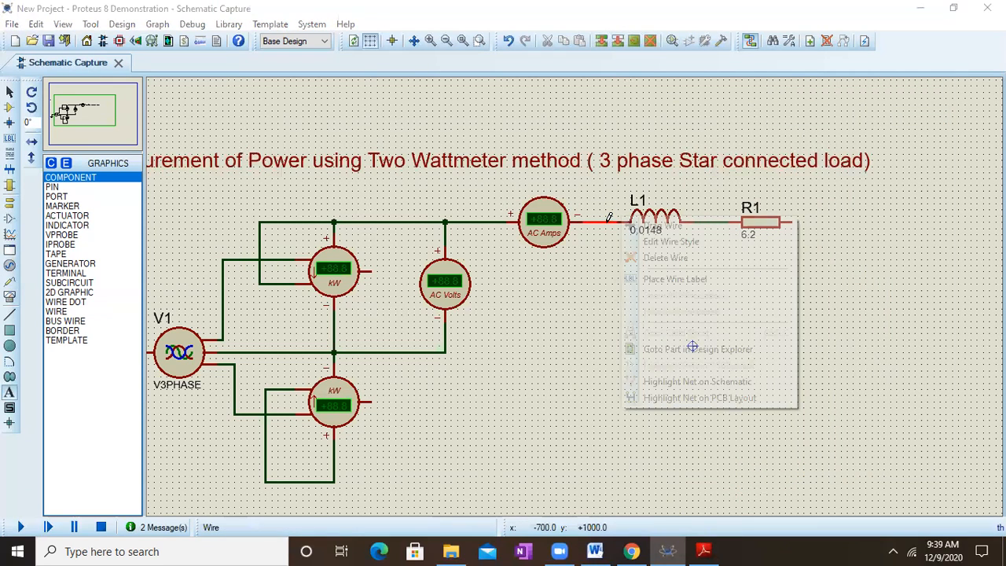
{"action": "left_click", "coordinate": [634, 257]}
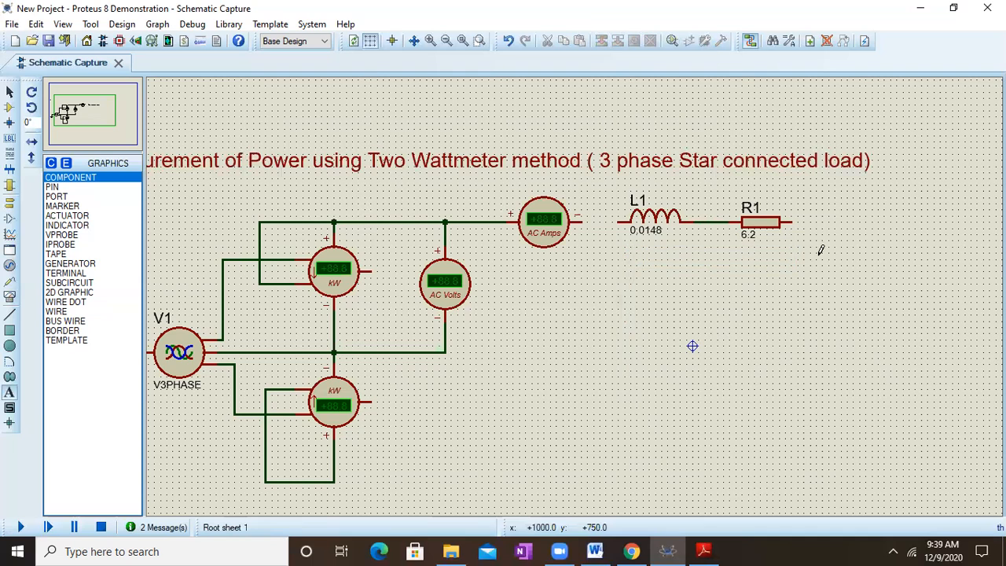
{"action": "left_click", "coordinate": [678, 246]}
{"action": "left_click", "coordinate": [697, 138]}
{"action": "right_click", "coordinate": [665, 217]}
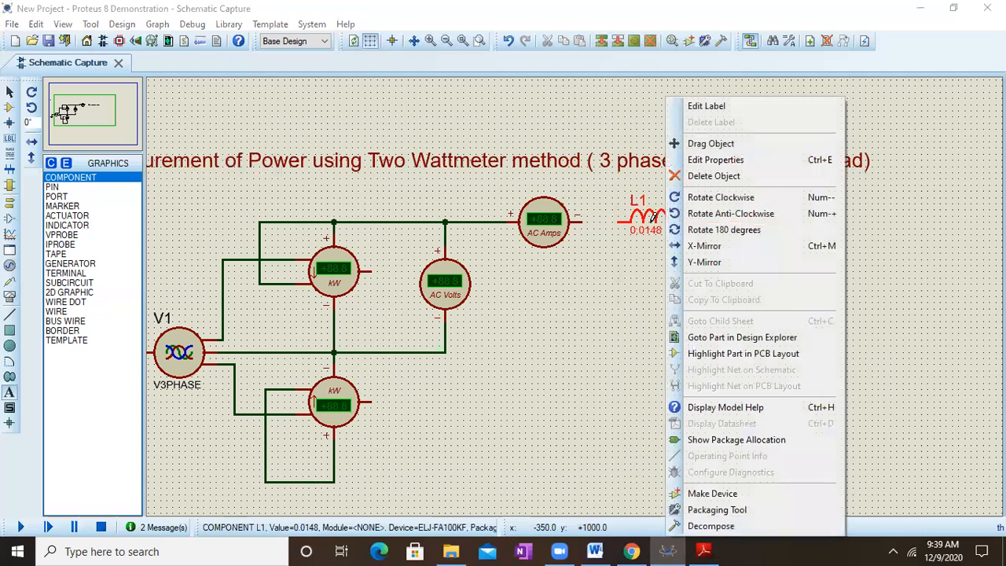
{"action": "left_click", "coordinate": [692, 177]}
{"action": "right_click", "coordinate": [757, 228]}
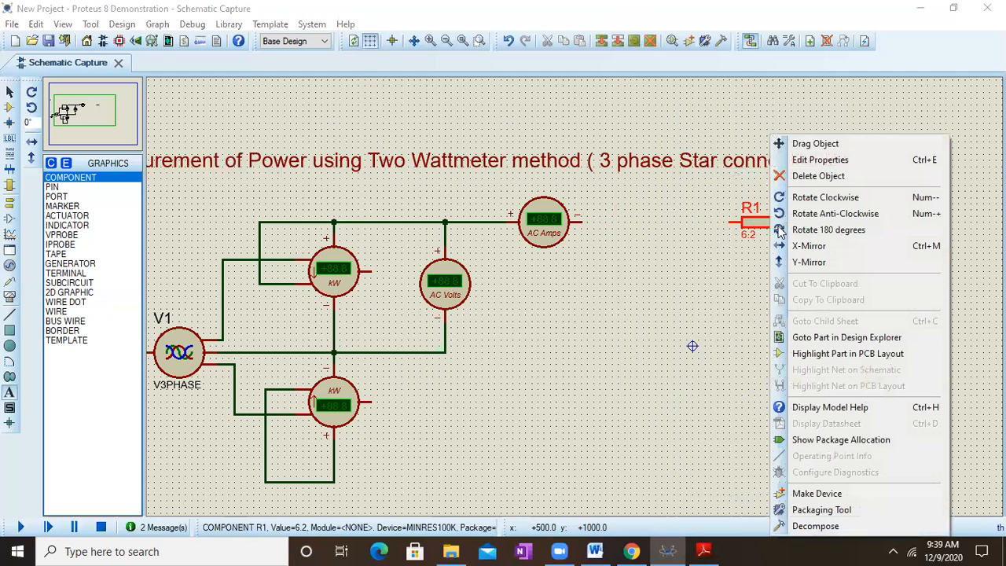
{"action": "left_click", "coordinate": [830, 178]}
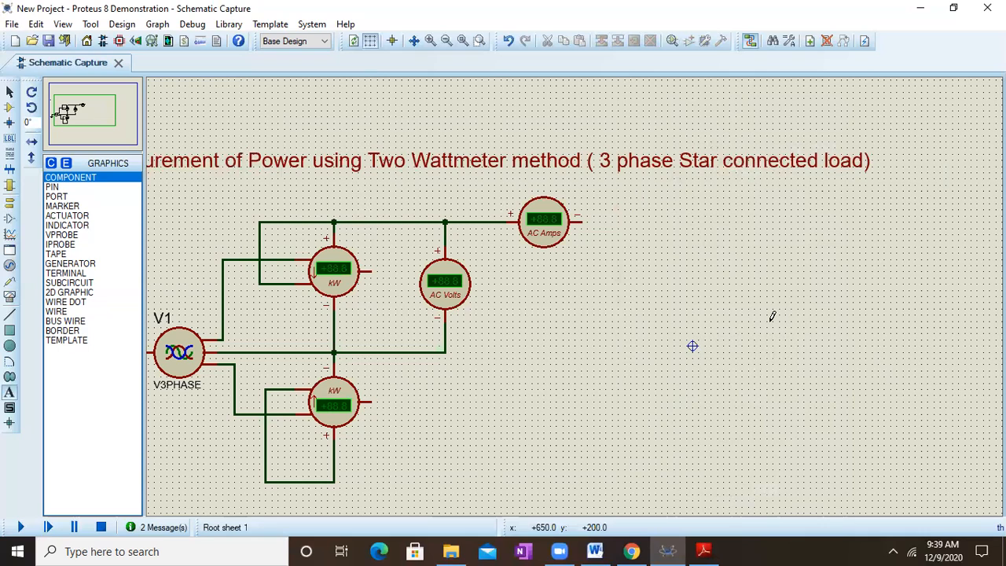
- Place an ELJ-FA100KF inductor and a MINRES100K resistor in a horizontal row beyond the ammeter's negative terminal
{"action": "left_click", "coordinate": [51, 164]}
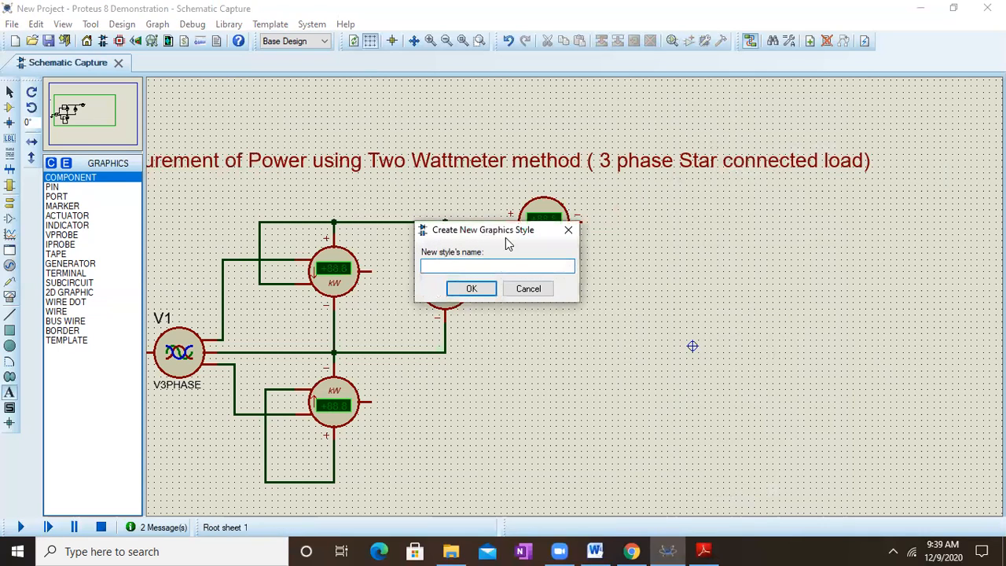
{"action": "left_click", "coordinate": [568, 229]}
{"action": "left_click", "coordinate": [9, 107]}
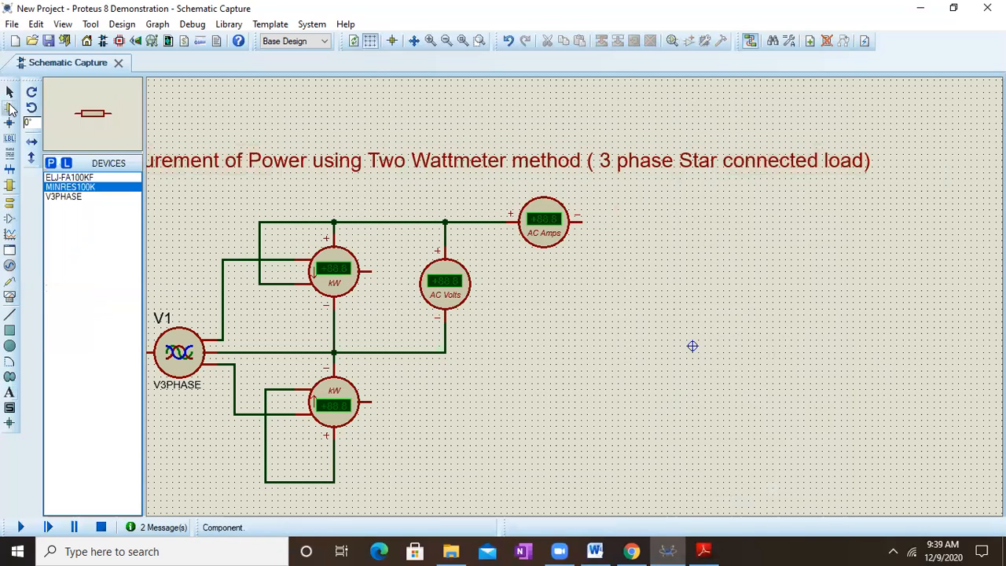
{"action": "left_click", "coordinate": [72, 179]}
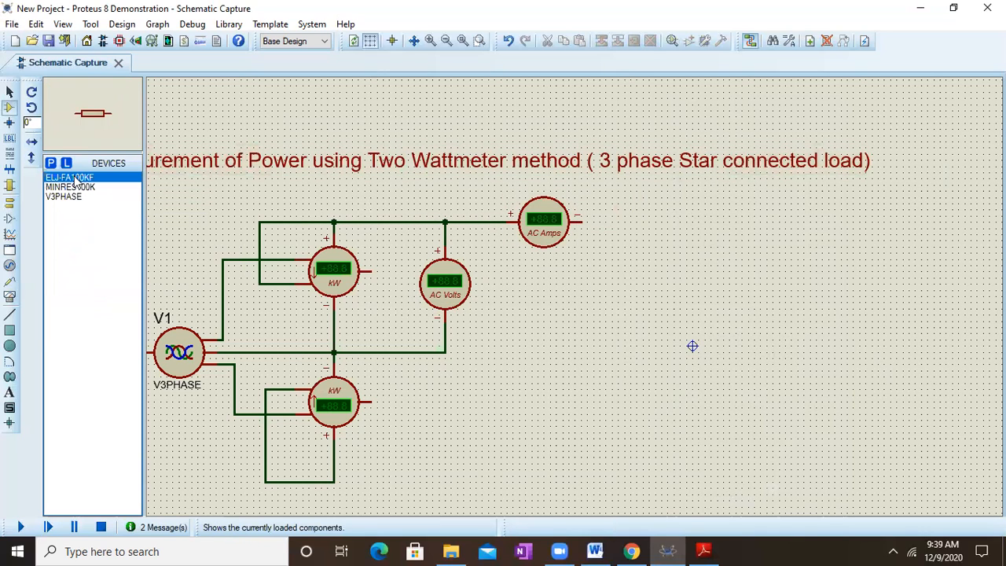
{"action": "left_click", "coordinate": [694, 223]}
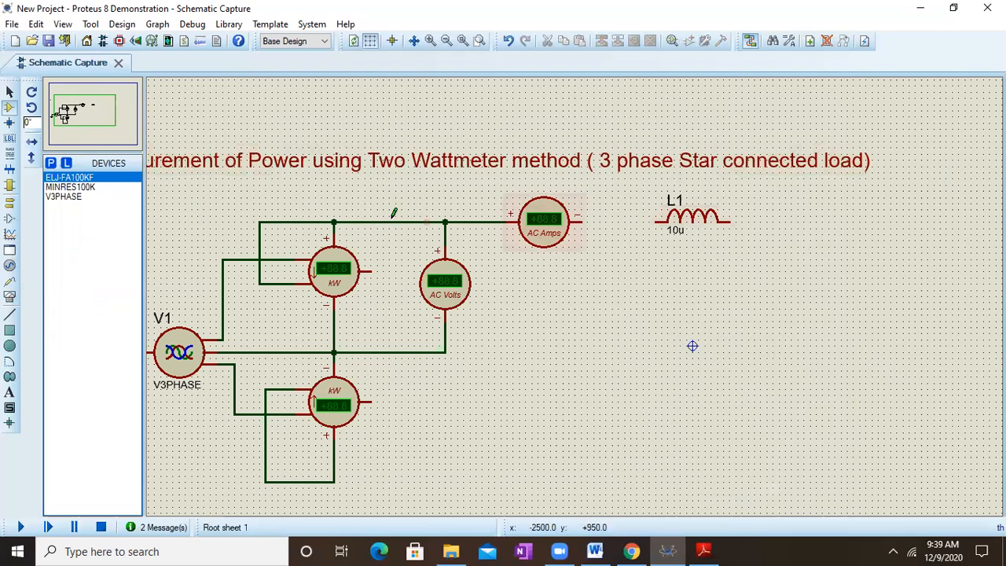
{"action": "left_click", "coordinate": [69, 188]}
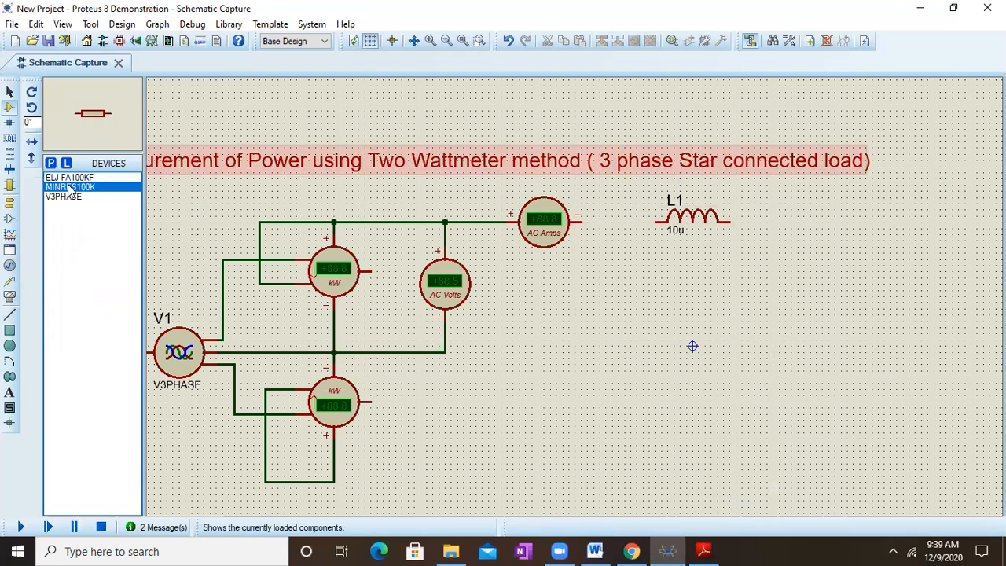
{"action": "left_click", "coordinate": [802, 215]}
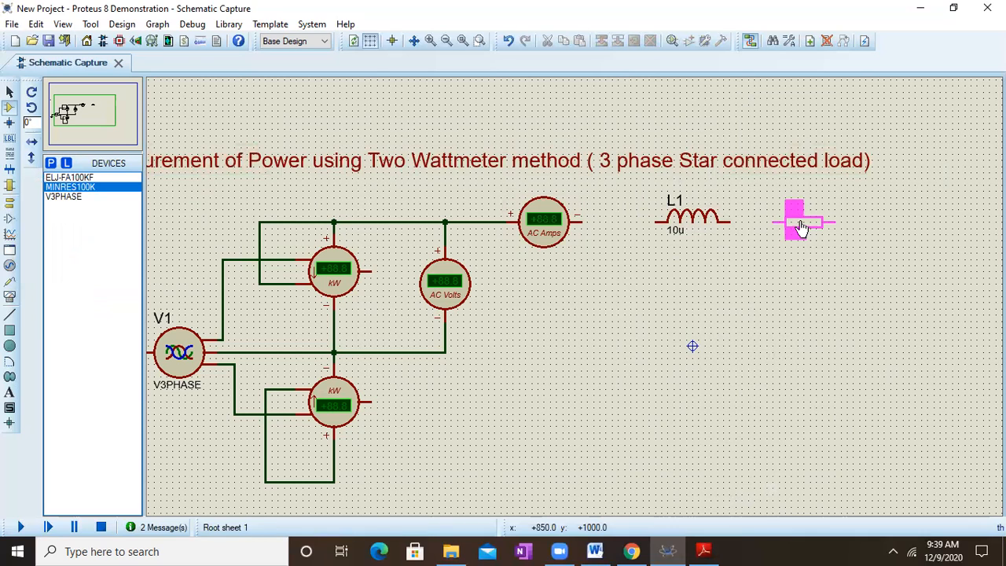
{"action": "left_click", "coordinate": [801, 226]}
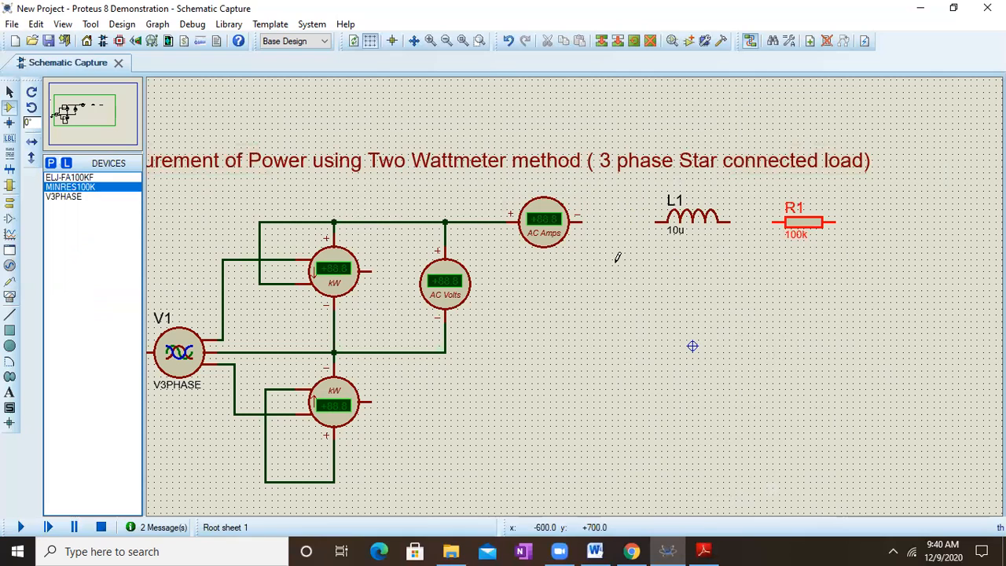
- Block-copy the L1 and R1 pair twice, placing both copies side by side in a row below the original
{"action": "left_click", "coordinate": [865, 245]}
{"action": "left_click_drag", "start_coordinate": [865, 245], "coordinate": [627, 191]}
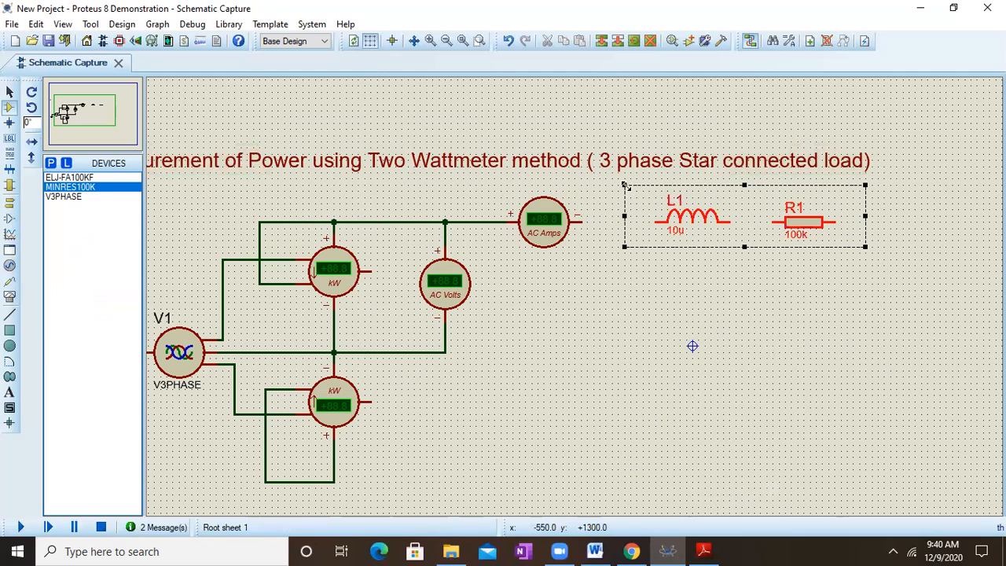
{"action": "right_click", "coordinate": [691, 203]}
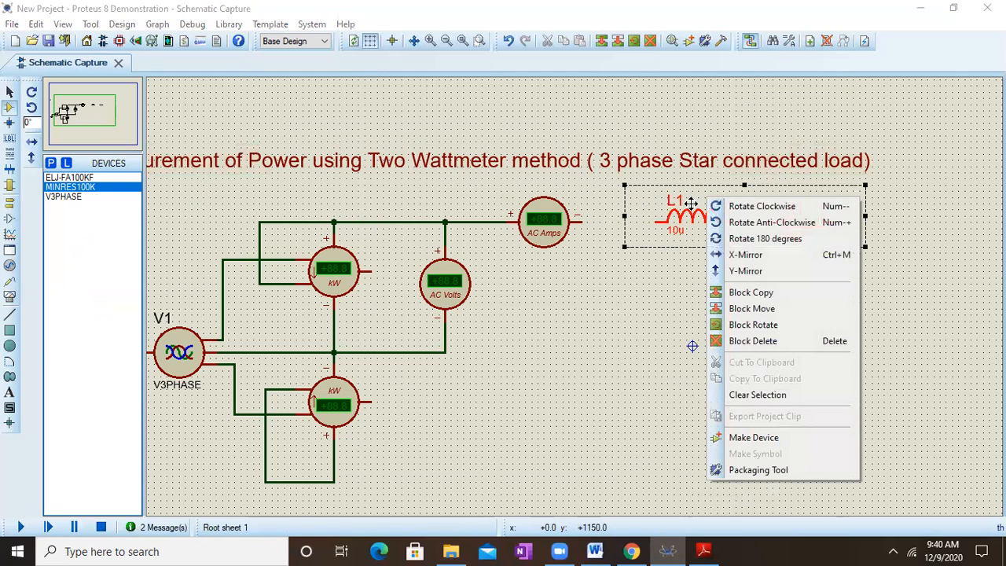
{"action": "left_click", "coordinate": [732, 292]}
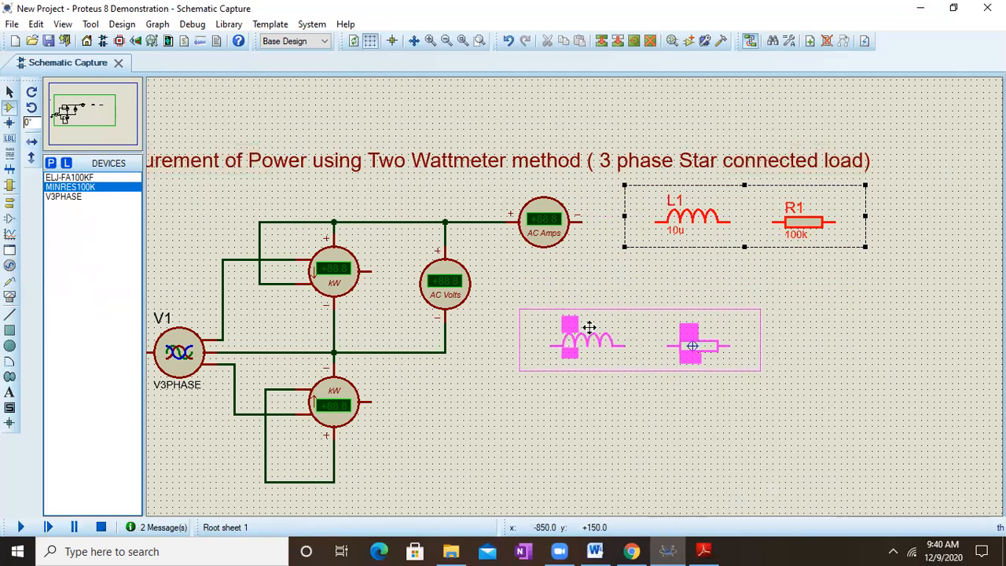
{"action": "left_click", "coordinate": [602, 310]}
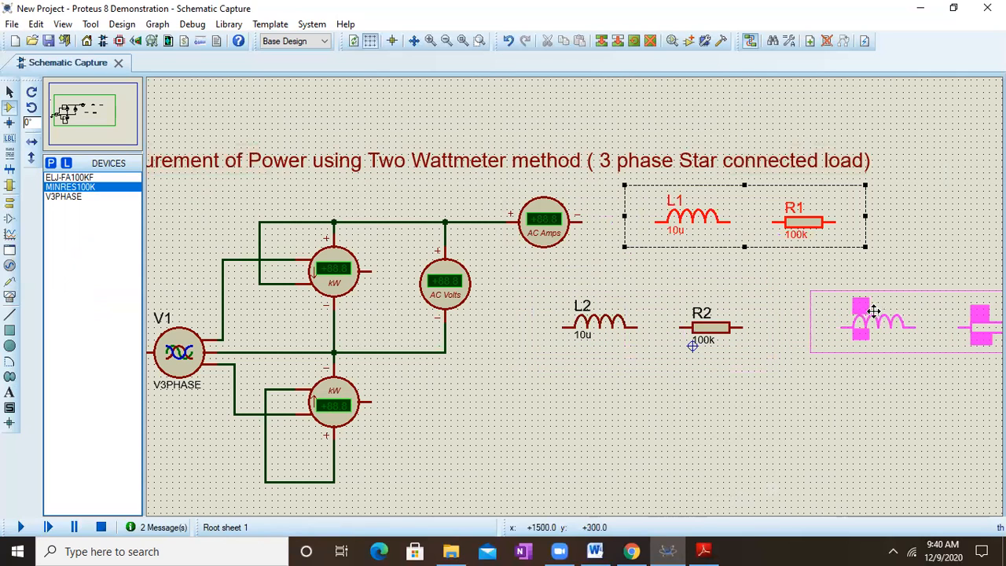
{"action": "left_click", "coordinate": [872, 309]}
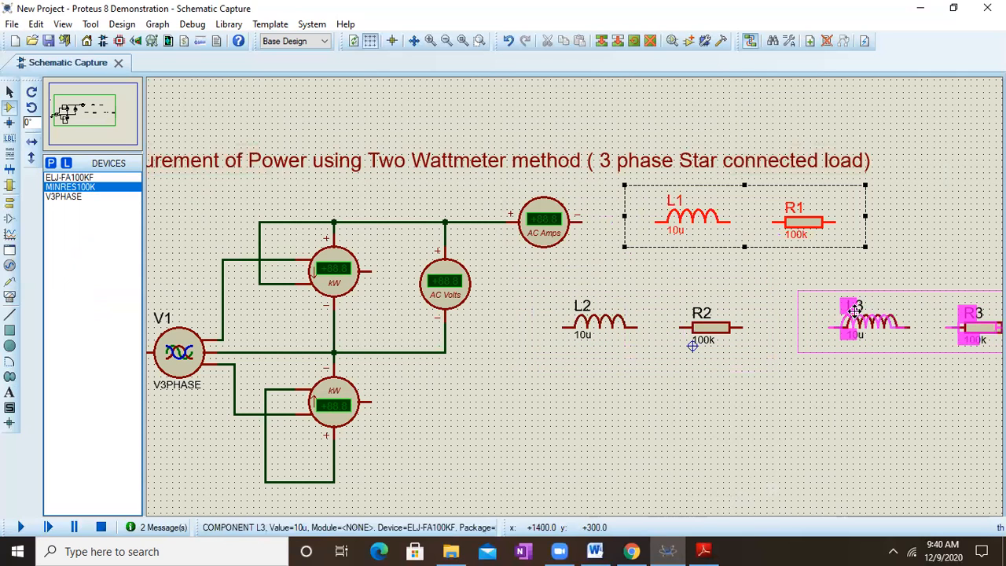
{"action": "right_click", "coordinate": [709, 374]}
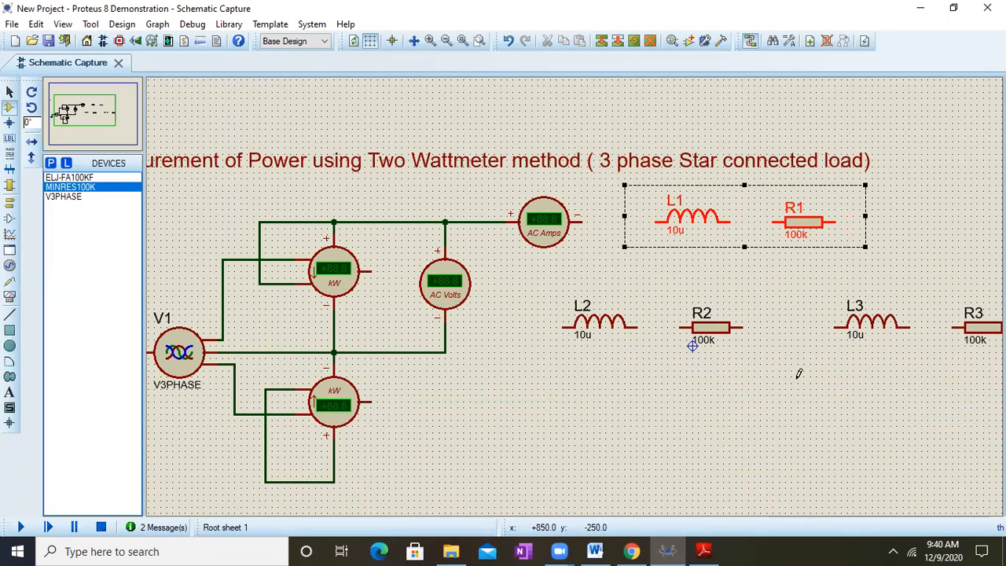
- Rotate the L2 and R2 pair clockwise and position it vertically between the ammeter and L1, just below their line
{"action": "left_click_drag", "start_coordinate": [779, 370], "coordinate": [526, 286]}
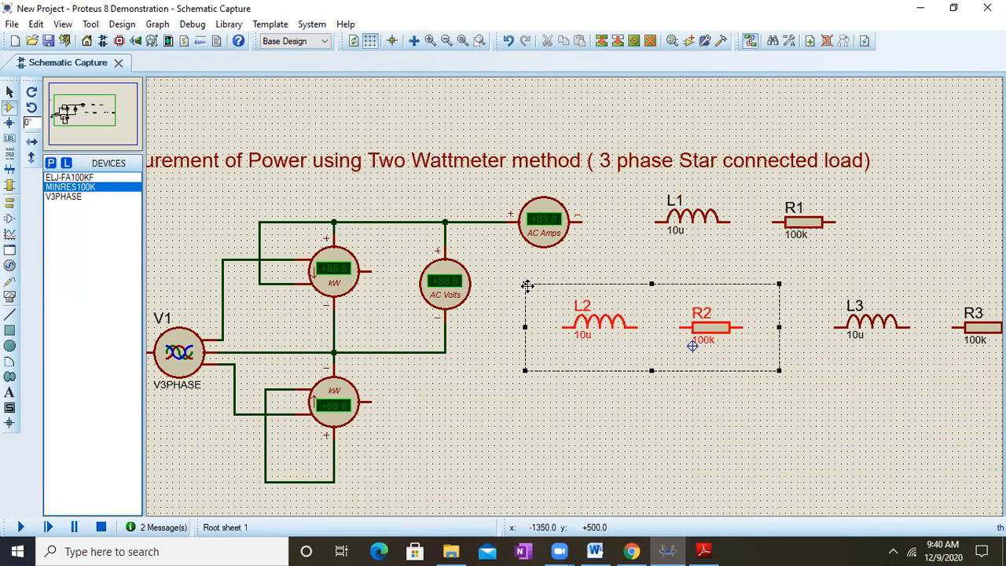
{"action": "right_click", "coordinate": [626, 301]}
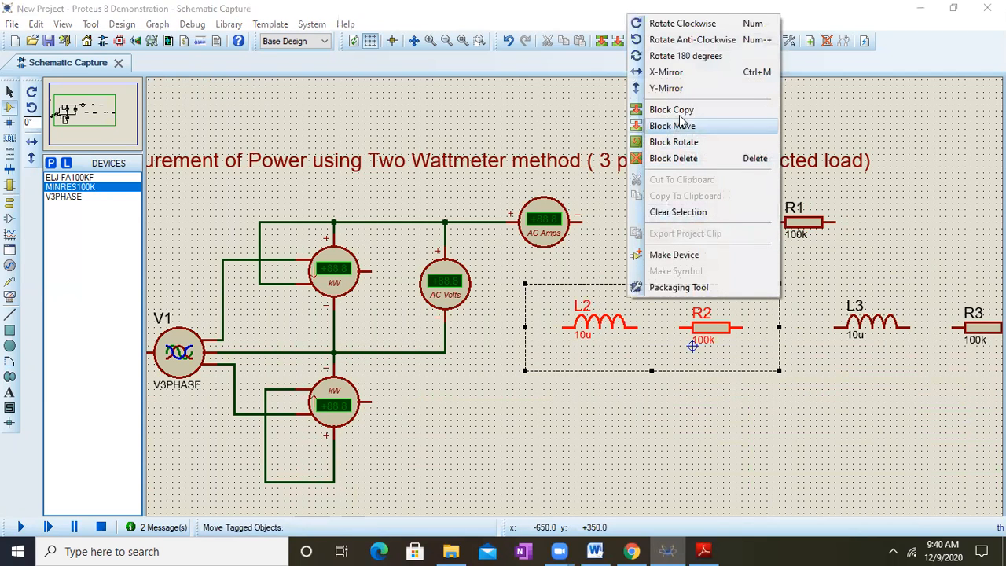
{"action": "left_click", "coordinate": [716, 28]}
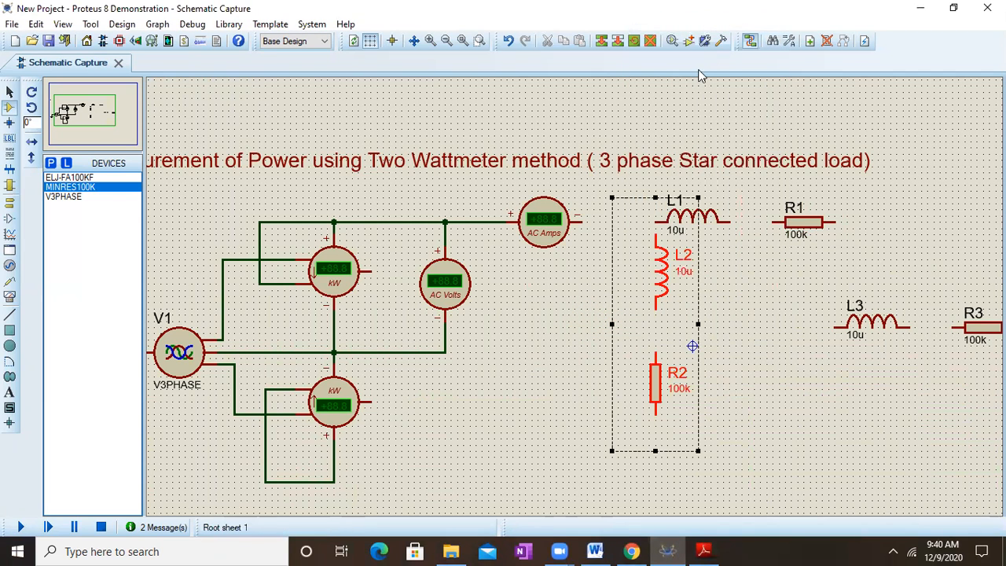
{"action": "left_click_drag", "start_coordinate": [643, 297], "coordinate": [601, 288]}
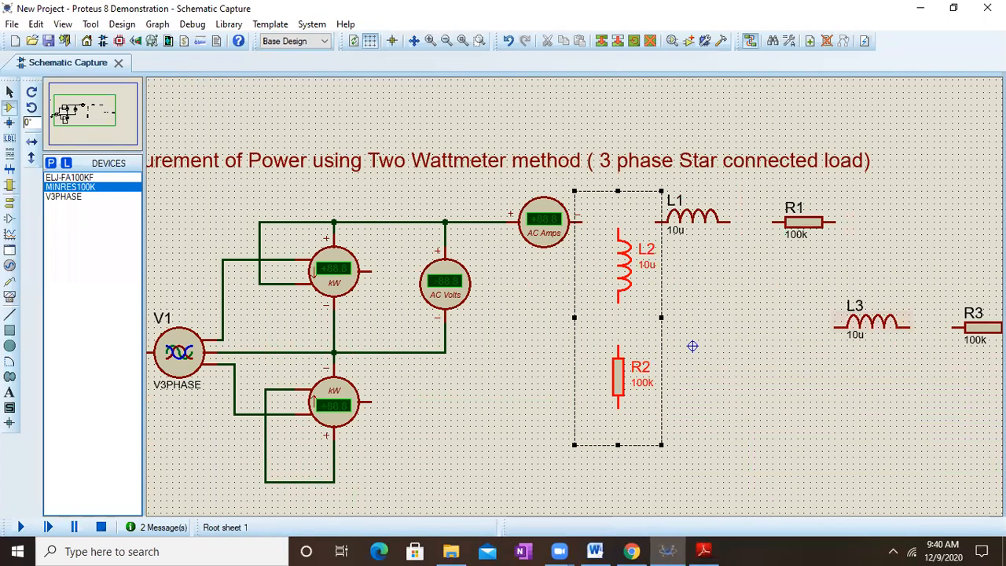
{"action": "left_click", "coordinate": [692, 311]}
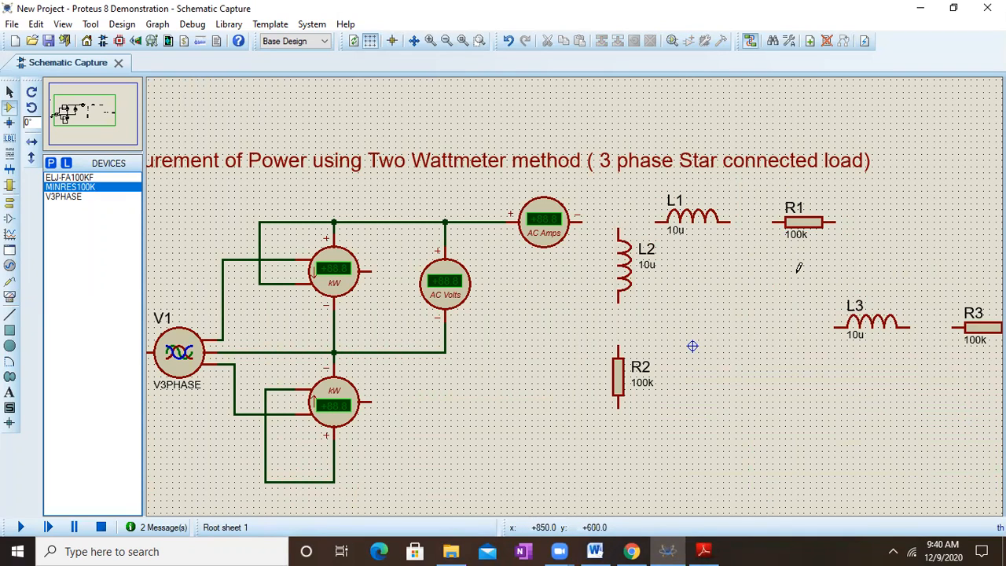
- Rotate the L3 and R3 pair clockwise and position it vertically just beyond R1, level with the L2 and R2 branch
{"action": "left_click_drag", "start_coordinate": [802, 275], "coordinate": [953, 373]}
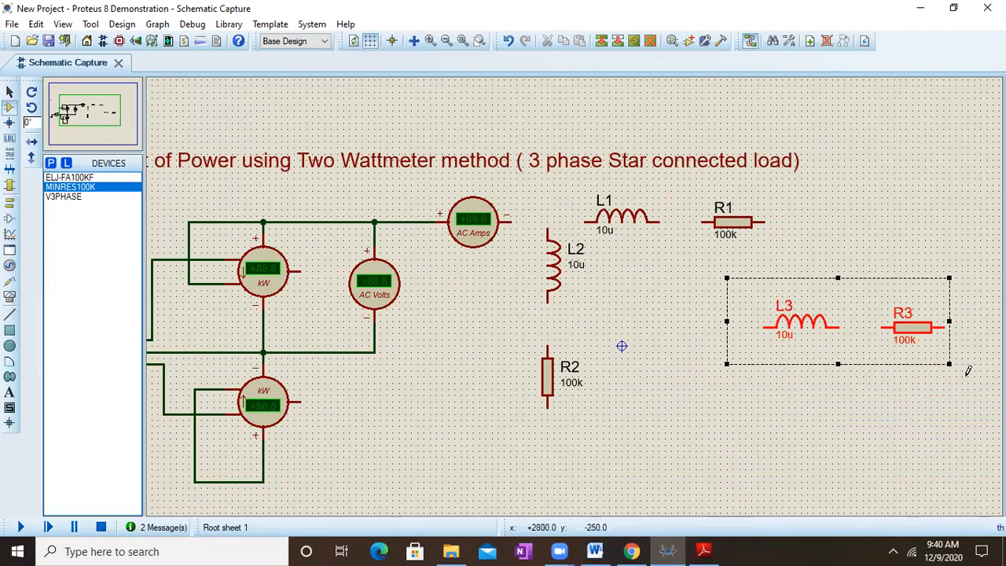
{"action": "right_click", "coordinate": [852, 317]}
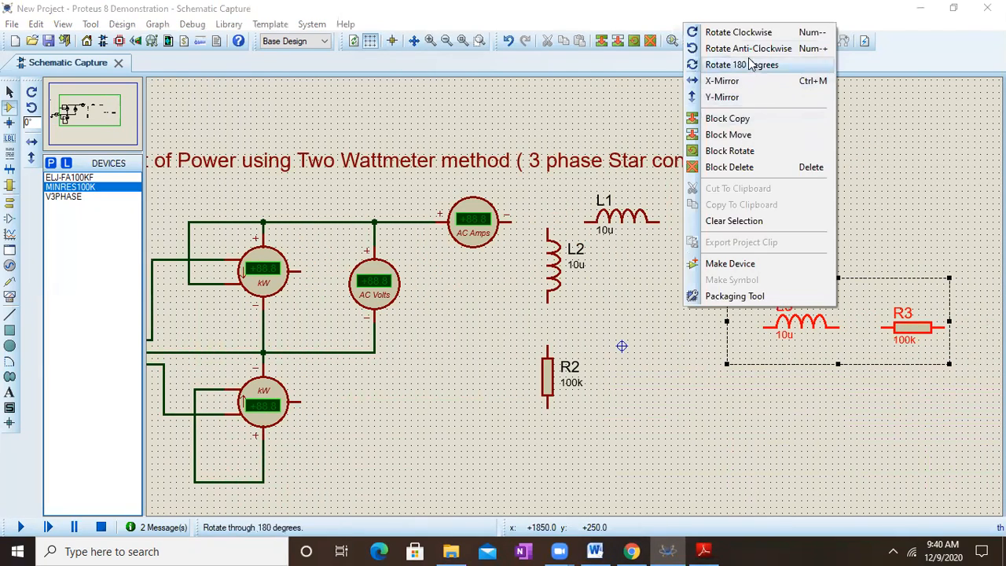
{"action": "left_click", "coordinate": [743, 32]}
{"action": "left_click_drag", "start_coordinate": [850, 303], "coordinate": [827, 296]}
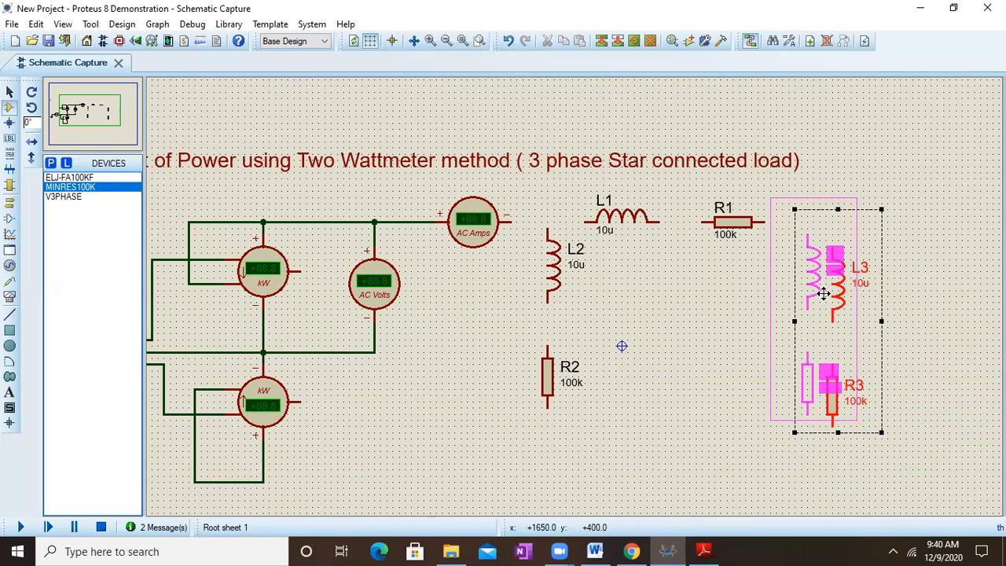
{"action": "left_click_drag", "start_coordinate": [823, 294], "coordinate": [825, 291]}
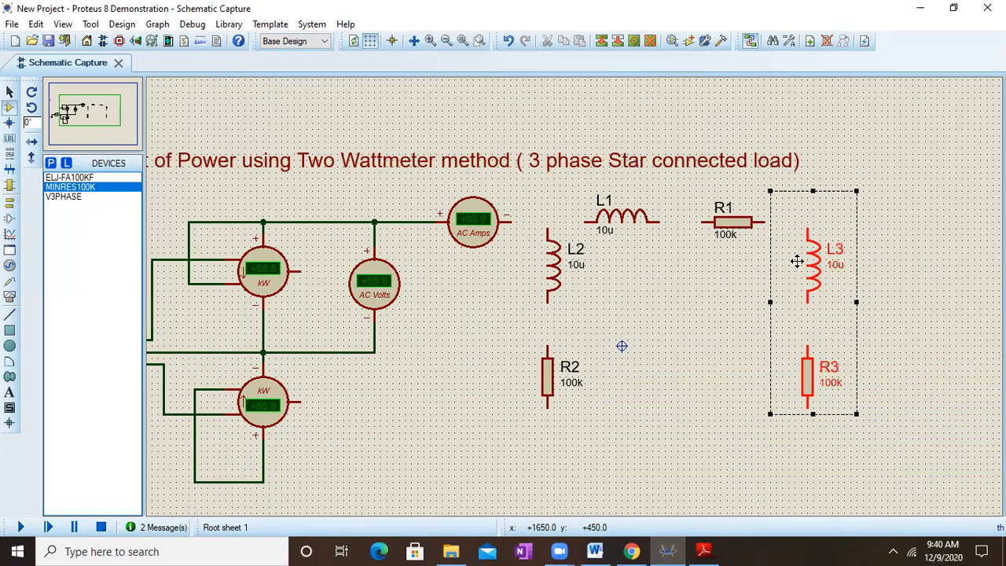
{"action": "left_click", "coordinate": [750, 249]}
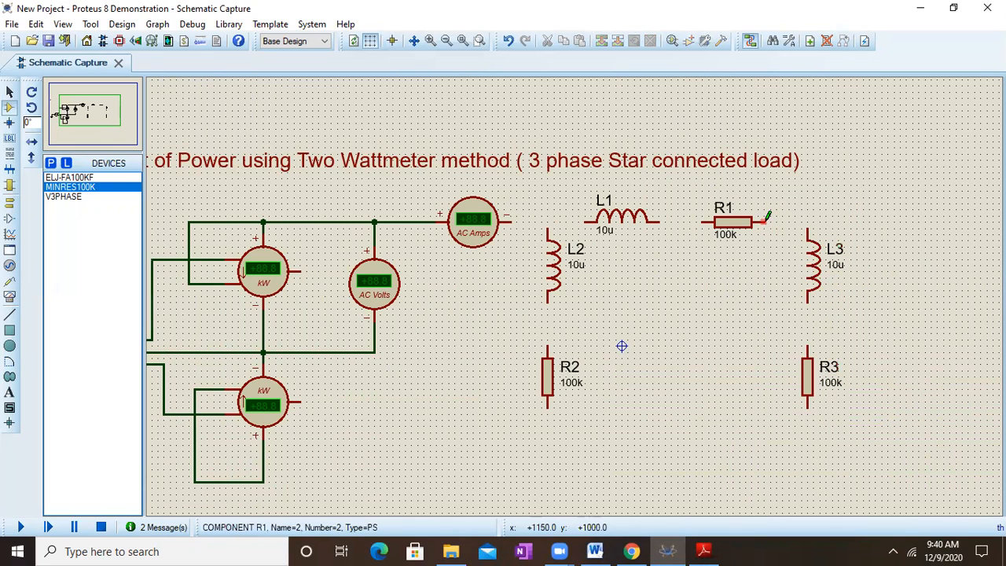
- Wire R1's outer end to the top of L3, L3 down to R3, and R3's lower end across to R2's lower end
{"action": "left_click", "coordinate": [766, 221]}
{"action": "left_click", "coordinate": [808, 224]}
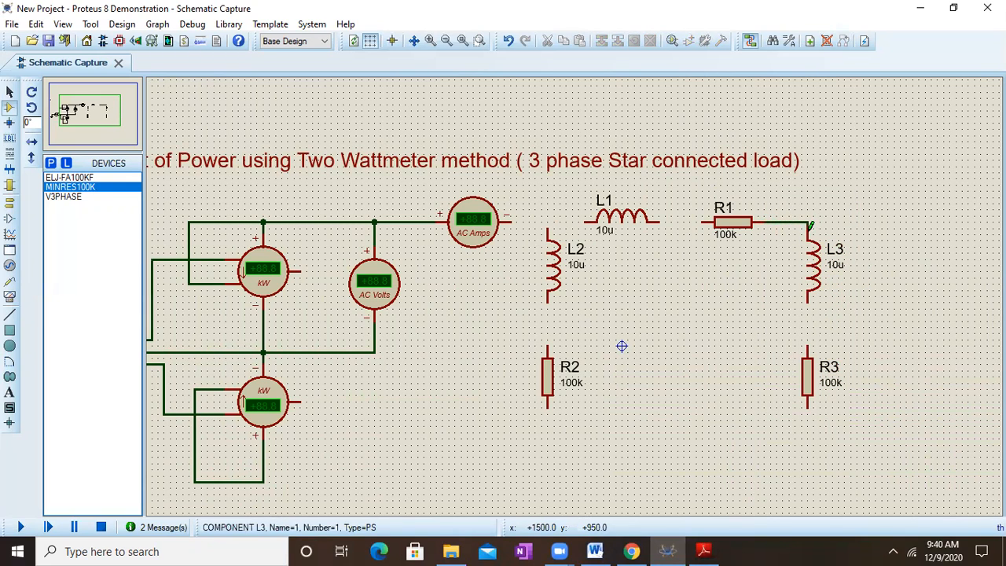
{"action": "left_click", "coordinate": [808, 298]}
{"action": "left_click", "coordinate": [808, 343]}
{"action": "left_click", "coordinate": [807, 408]}
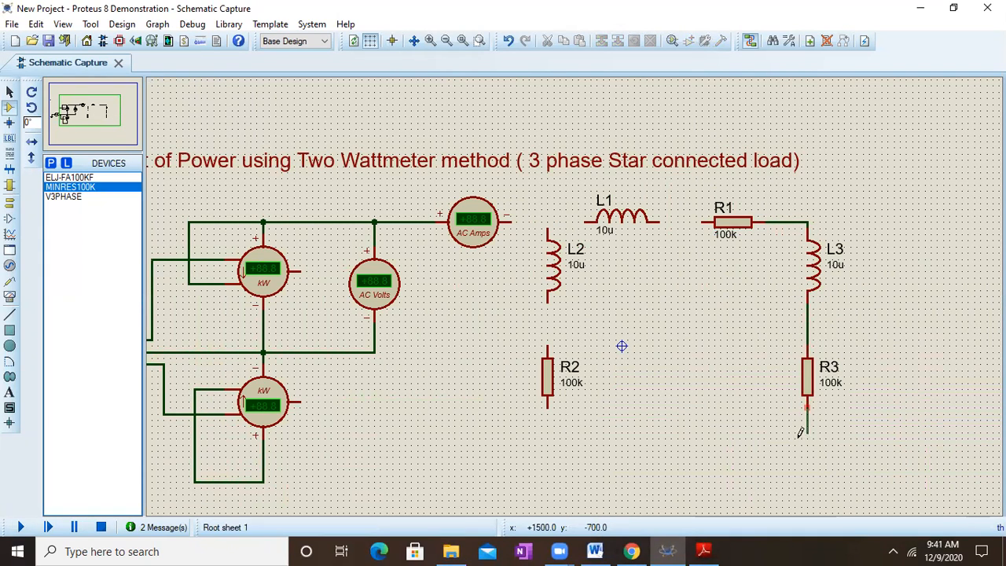
{"action": "left_click", "coordinate": [548, 407]}
- Close the delta loop by wiring R2 up to L2, L2's top to L1, and L1 to R1
{"action": "left_click", "coordinate": [548, 344]}
{"action": "left_click", "coordinate": [548, 302]}
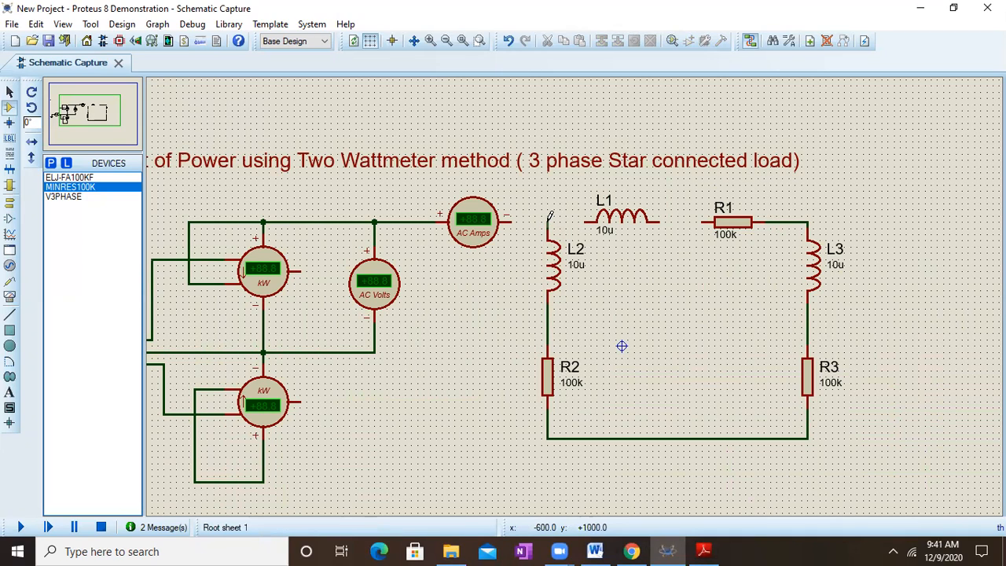
{"action": "left_click", "coordinate": [548, 223]}
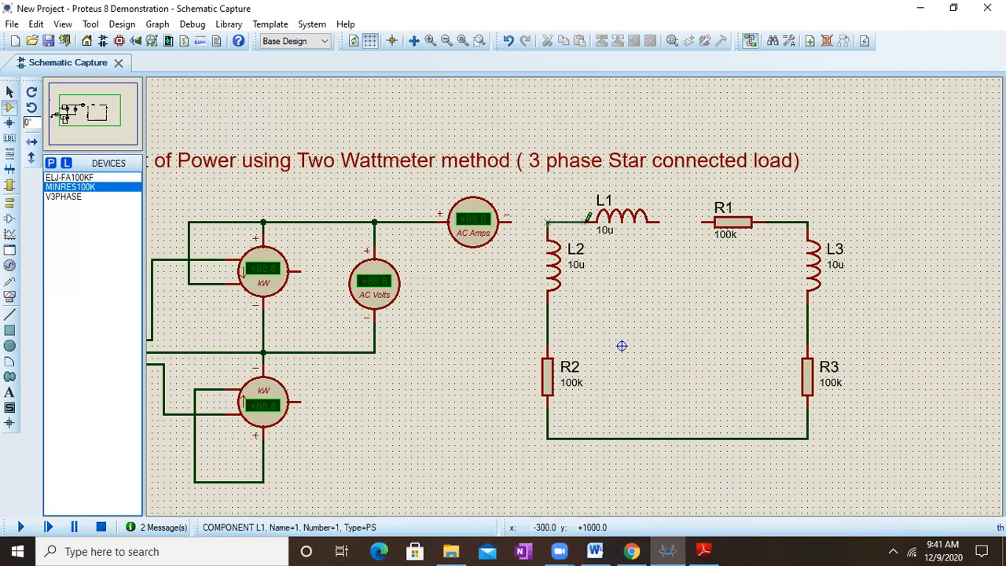
{"action": "left_click", "coordinate": [588, 220]}
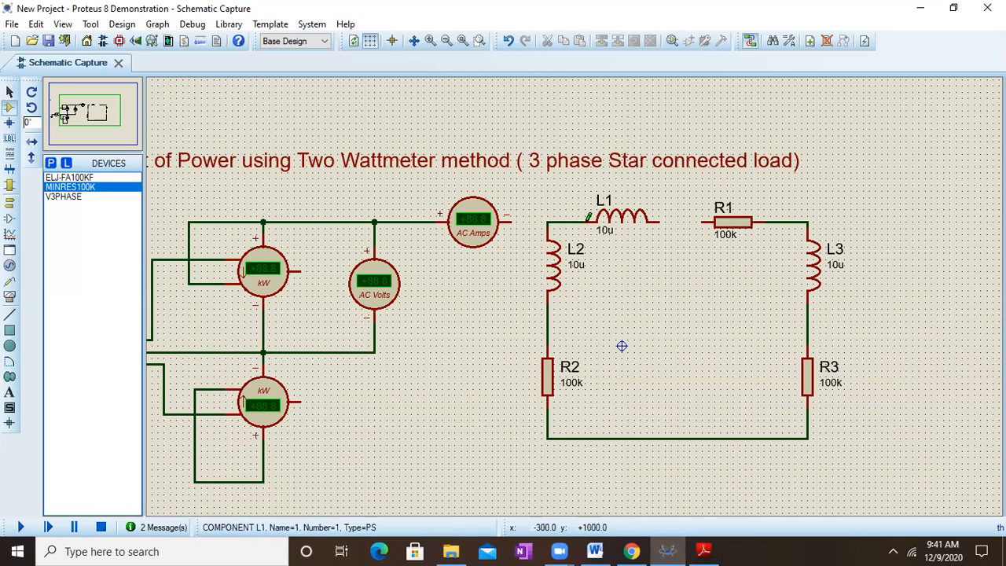
{"action": "left_click", "coordinate": [676, 217]}
{"action": "left_click", "coordinate": [708, 221]}
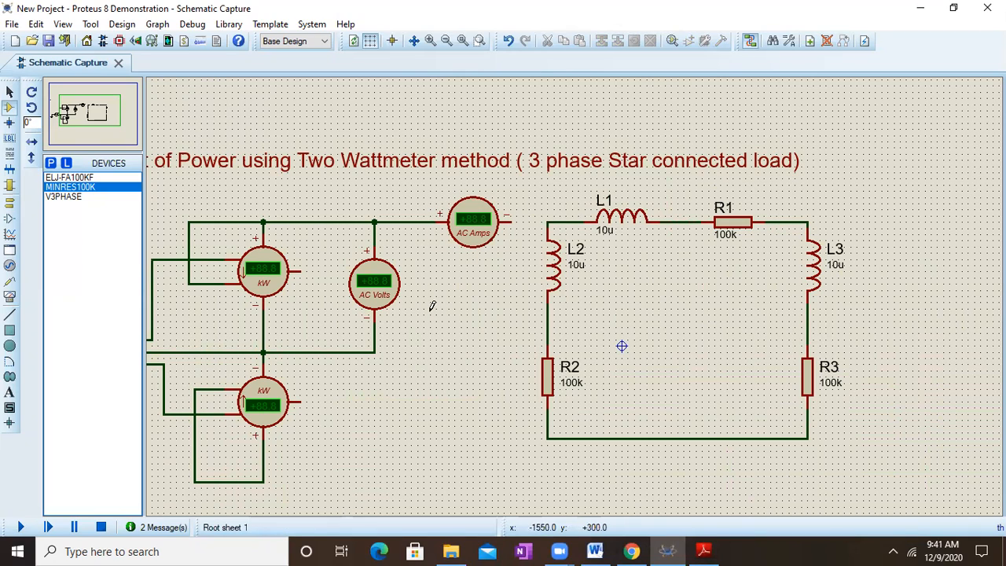
- Wire the voltmeter's negative node to the L1-L2 corner and the ammeter's negative terminal over the top row to the R1-L3 corner
{"action": "left_click", "coordinate": [374, 351]}
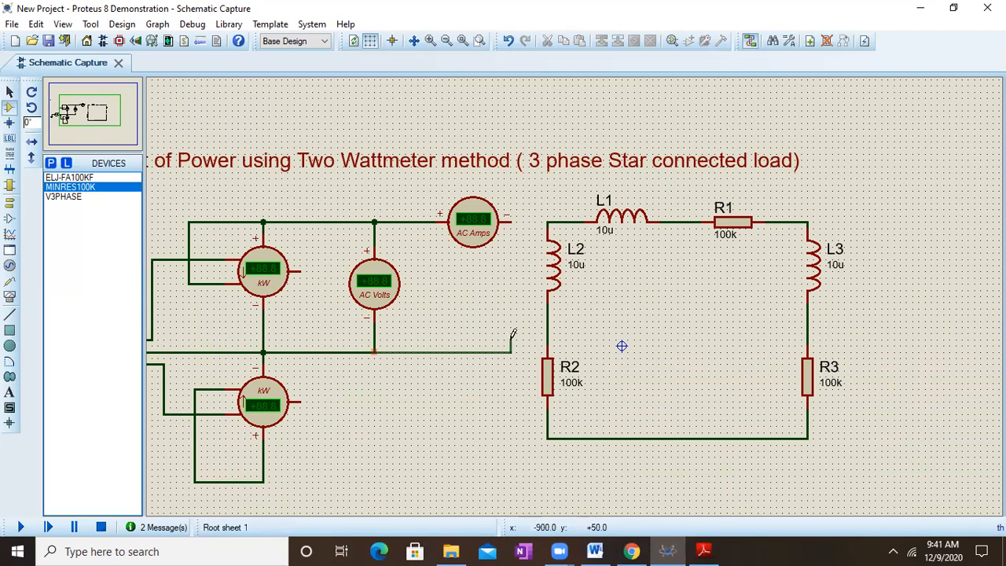
{"action": "left_click", "coordinate": [548, 221]}
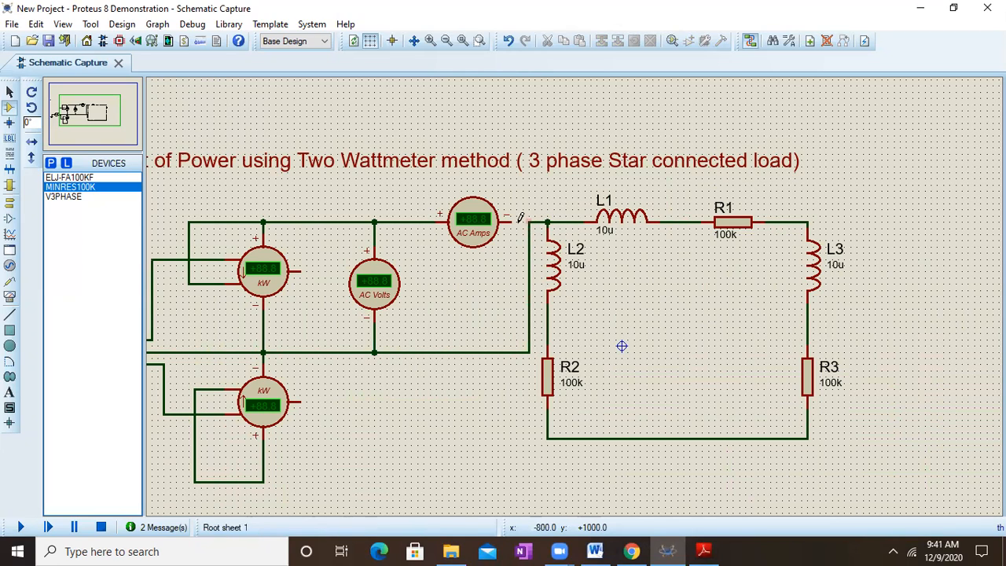
{"action": "left_click", "coordinate": [511, 220]}
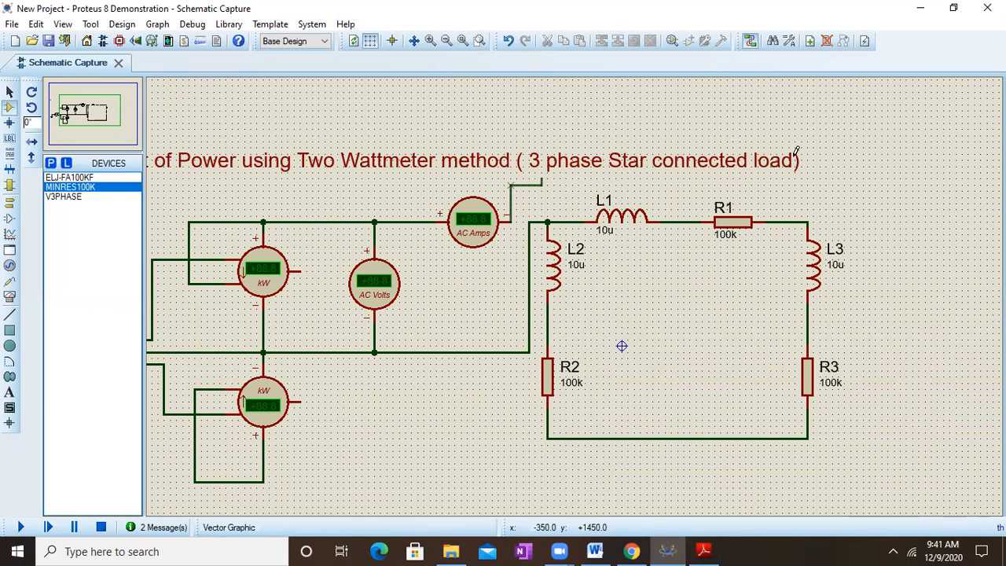
{"action": "left_click", "coordinate": [809, 222]}
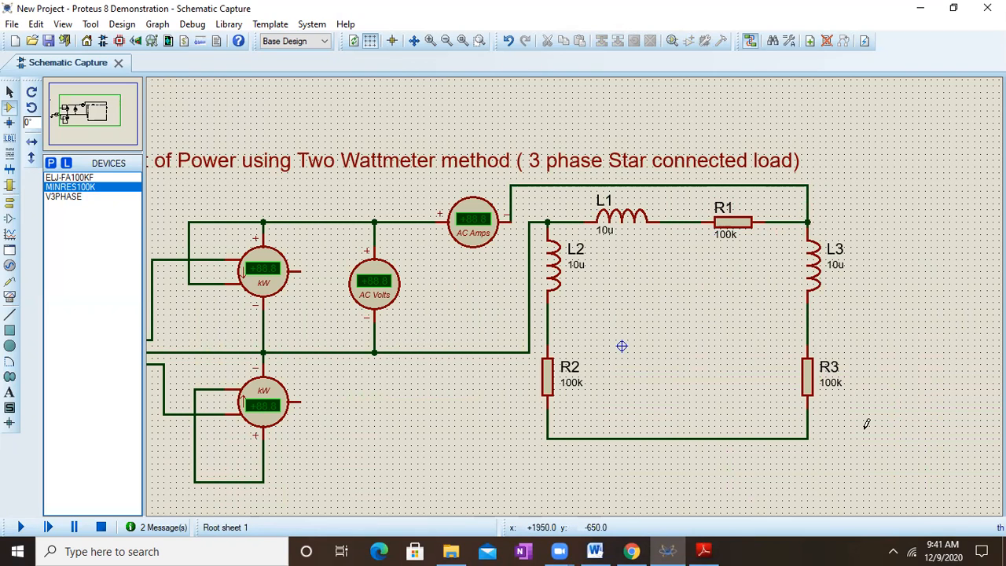
- Wire the R2-R3 connection of the delta load to the lower wattmeter's positive terminal line
{"action": "left_click", "coordinate": [654, 438]}
{"action": "left_click", "coordinate": [263, 482]}
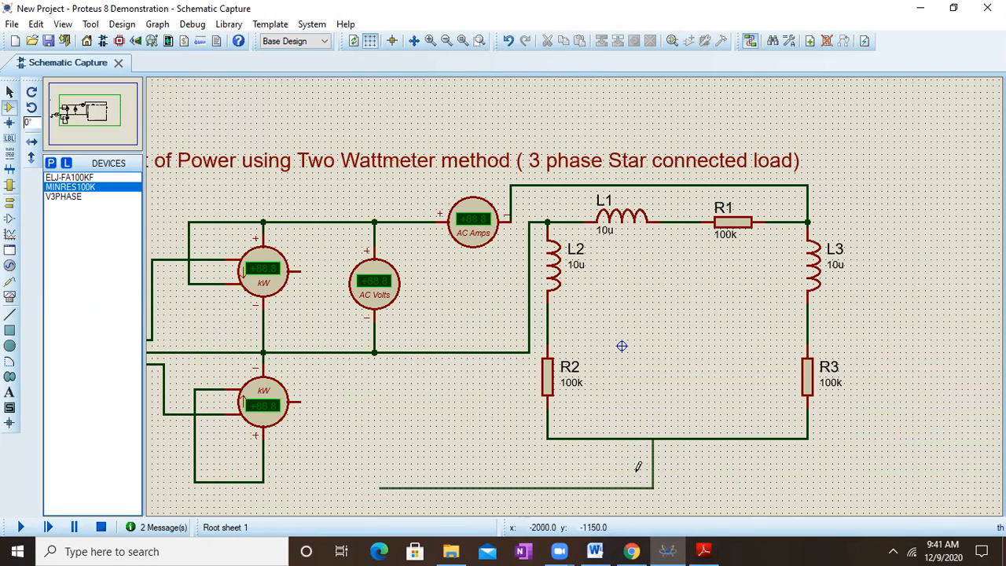
{"action": "left_click", "coordinate": [263, 482]}
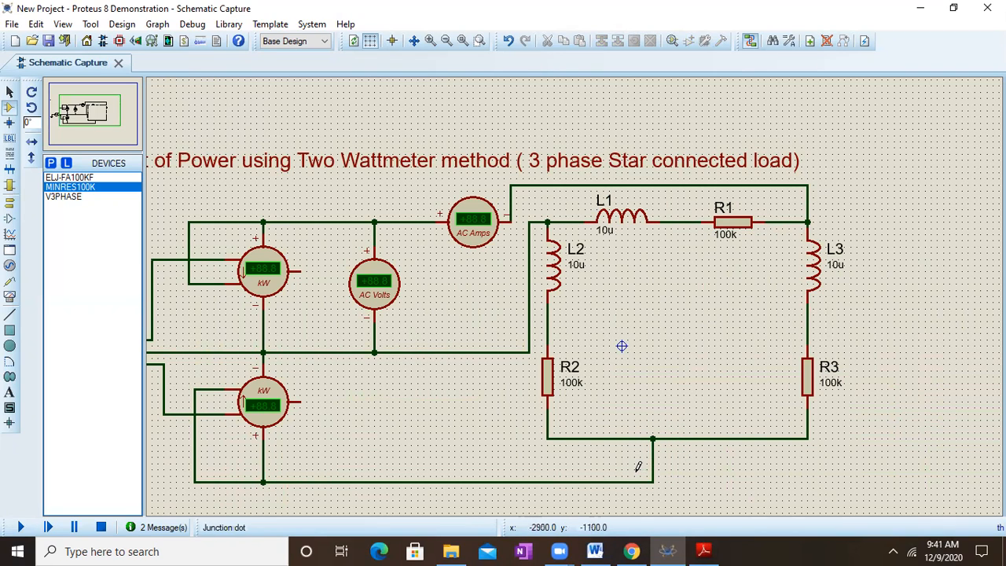
- Change "Star" to "Delta" in the schematic title so it reads "( 3 phase Delta connected load)"
{"action": "right_click", "coordinate": [637, 157]}
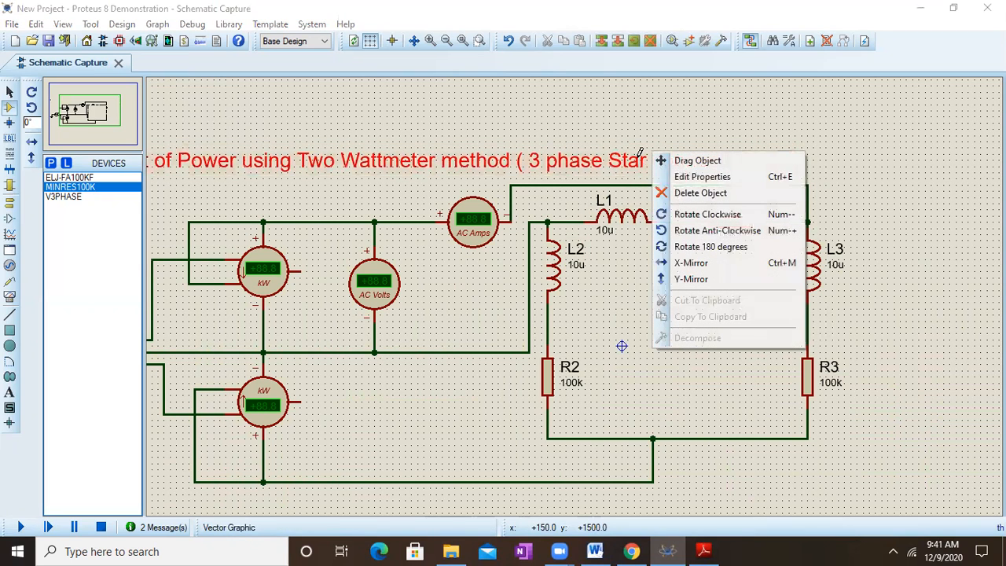
{"action": "left_click", "coordinate": [674, 173]}
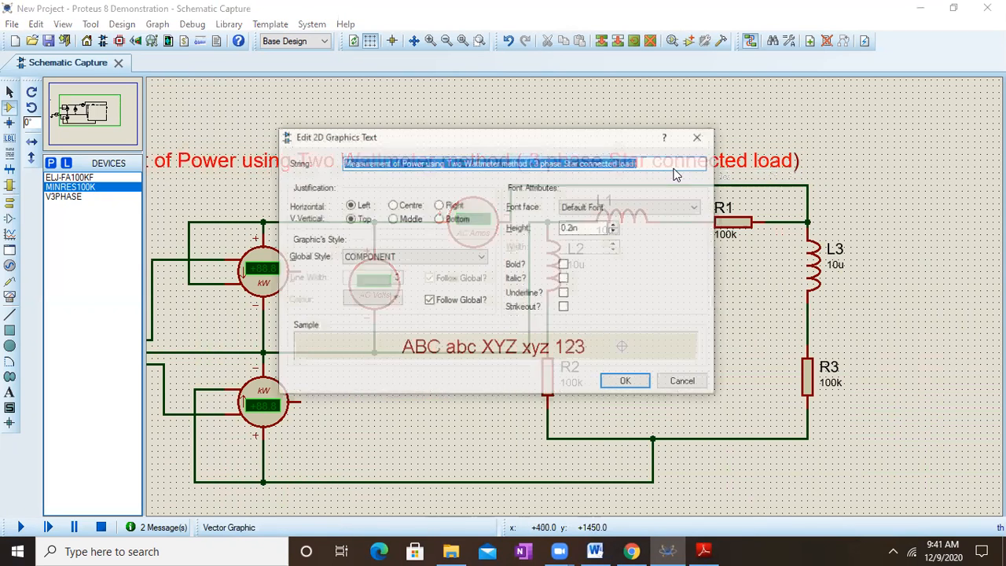
{"action": "left_click", "coordinate": [579, 163]}
{"action": "key", "text": "BackSpace"}
{"action": "key", "text": "BackSpace"}
{"action": "key", "text": "BackSpace"}
{"action": "key", "text": "BackSpace"}
{"action": "type", "text": "Delta"}
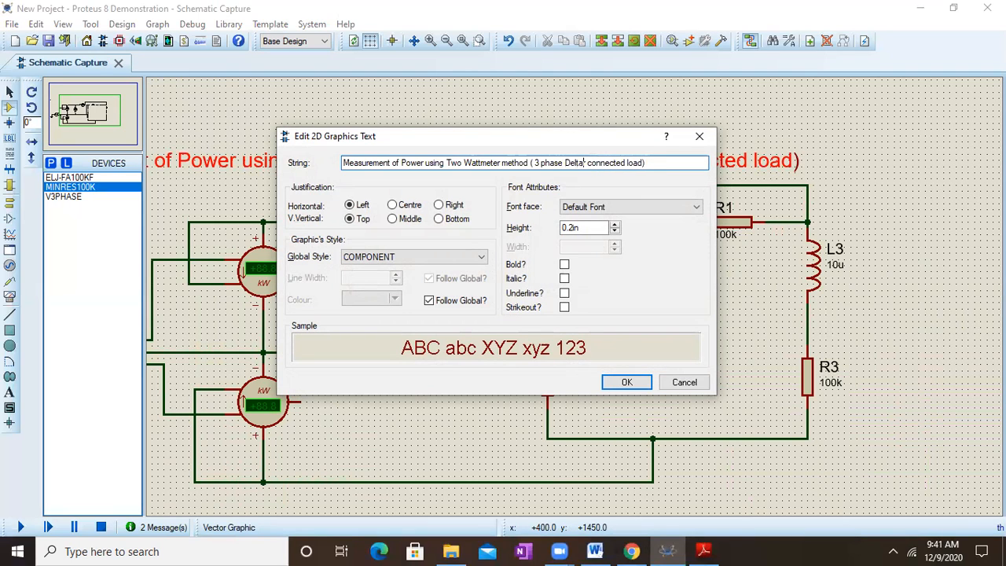
{"action": "key", "text": "BackSpace"}
{"action": "type", "text": "r"}
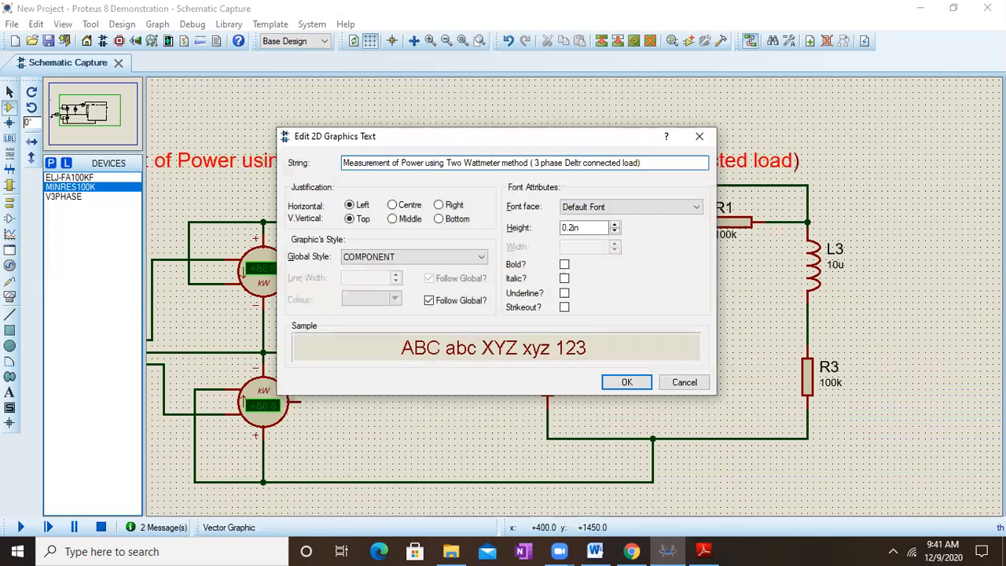
{"action": "key", "text": "BackSpace"}
{"action": "type", "text": "a"}
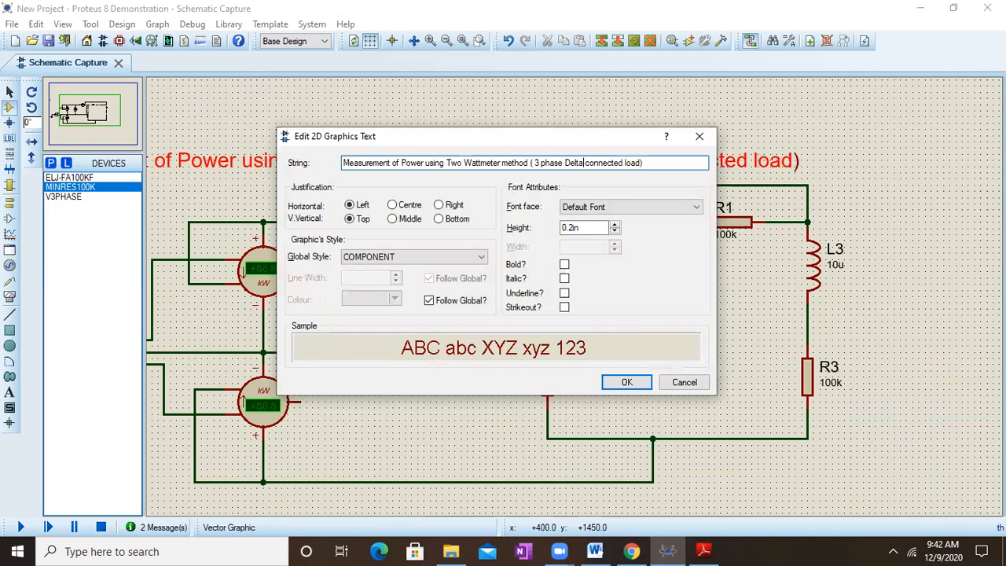
{"action": "key", "text": "Return"}
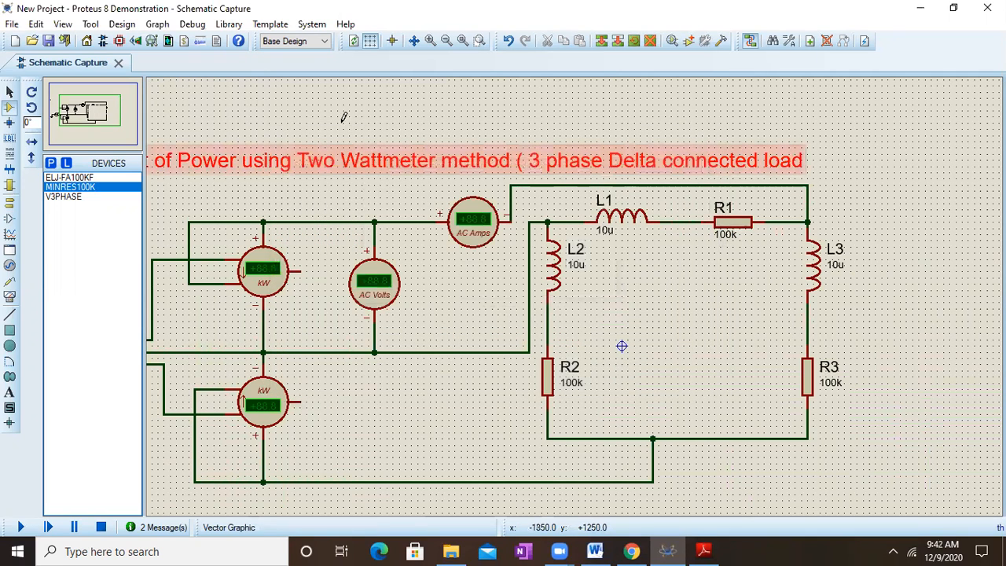
- Set the inductance of L1 to 0.0148
{"action": "left_click", "coordinate": [93, 110]}
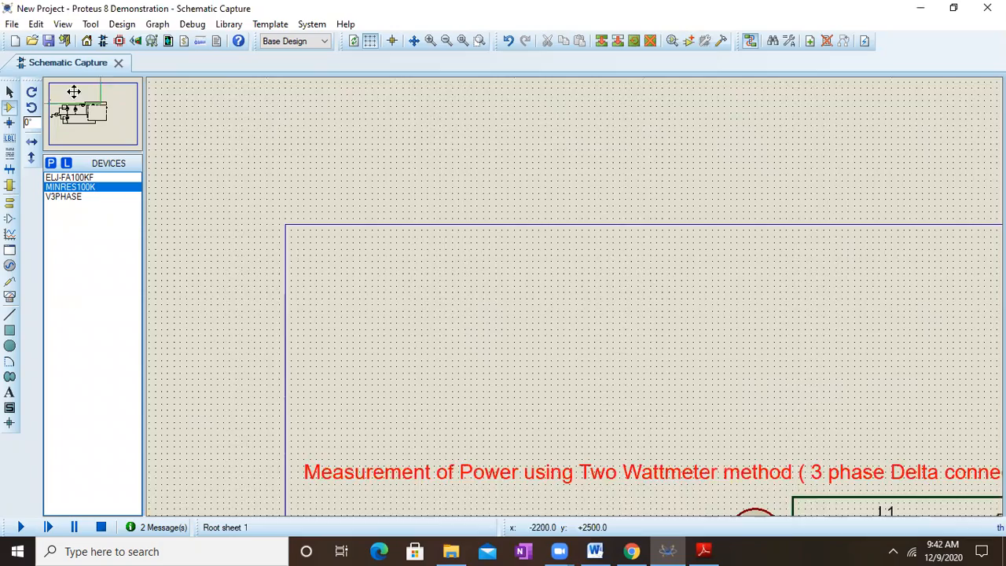
{"action": "left_click", "coordinate": [78, 115]}
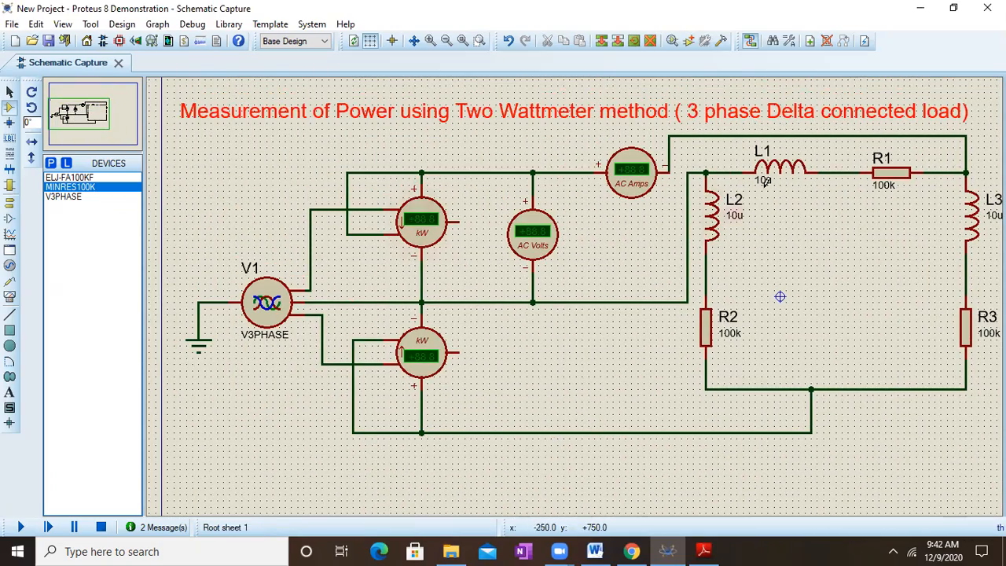
{"action": "right_click", "coordinate": [794, 170]}
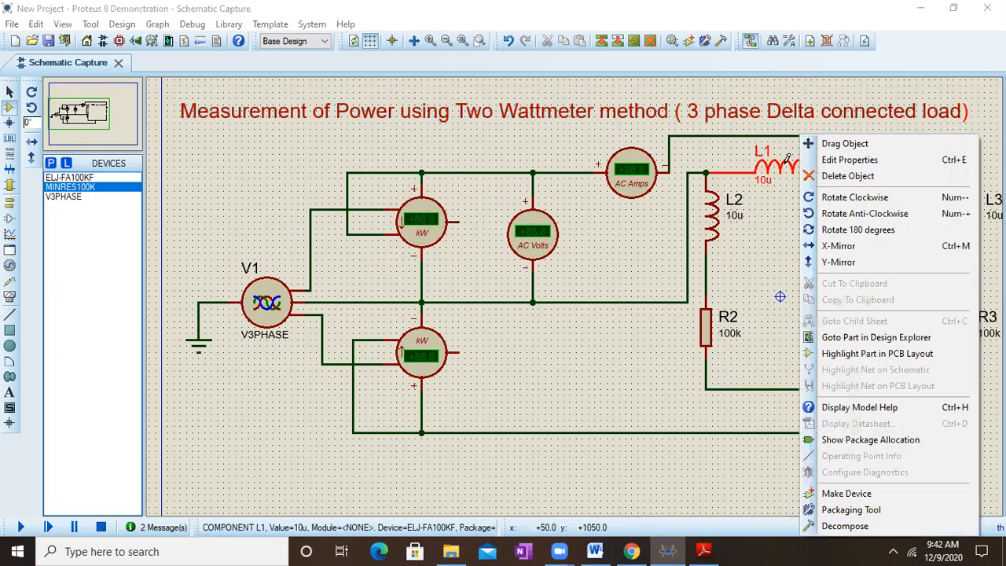
{"action": "left_click", "coordinate": [848, 160]}
{"action": "left_click", "coordinate": [436, 175]}
{"action": "type", "text": "0.0148"}
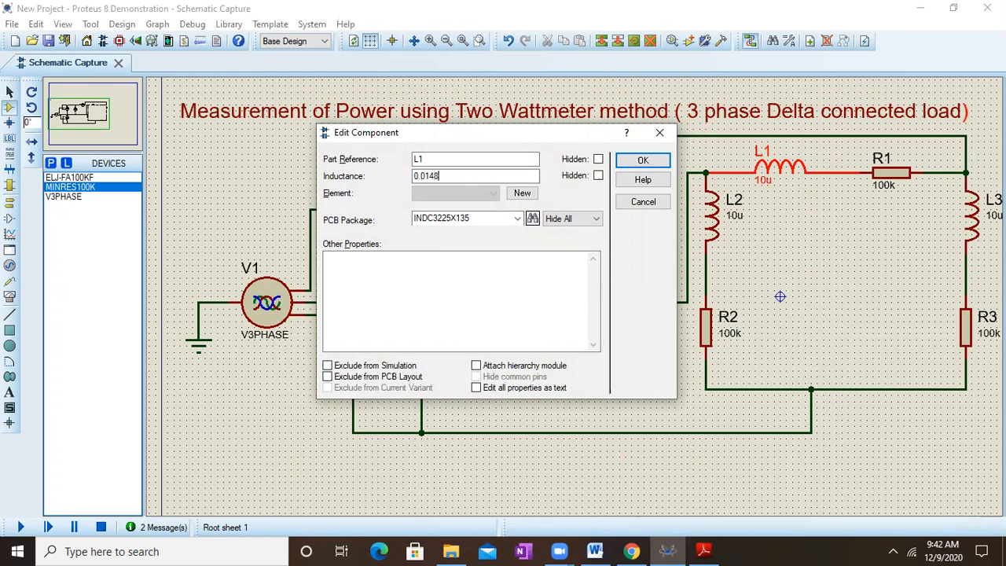
{"action": "key", "text": "Return"}
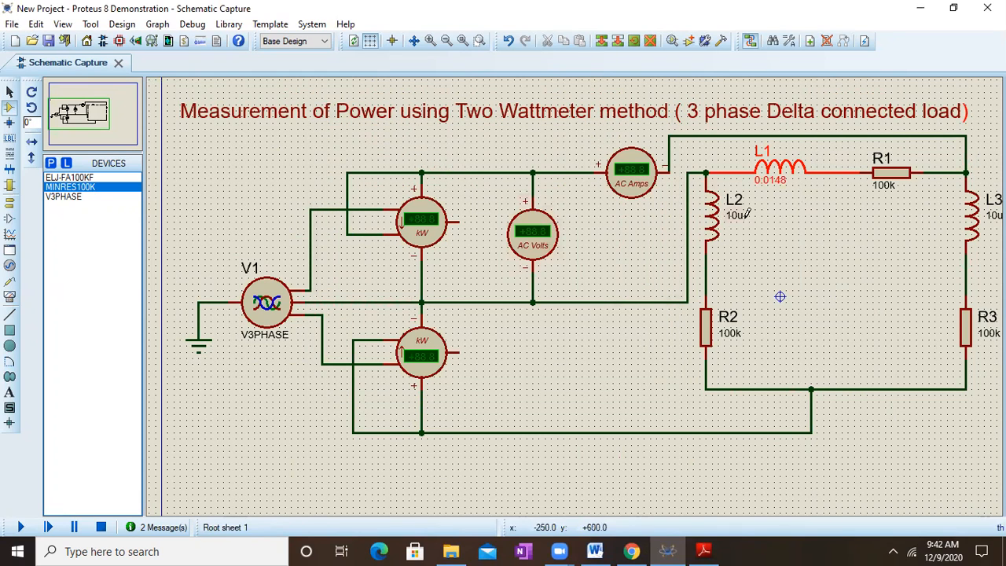
- Set the inductance of L2 to 0.0148
{"action": "right_click", "coordinate": [721, 207]}
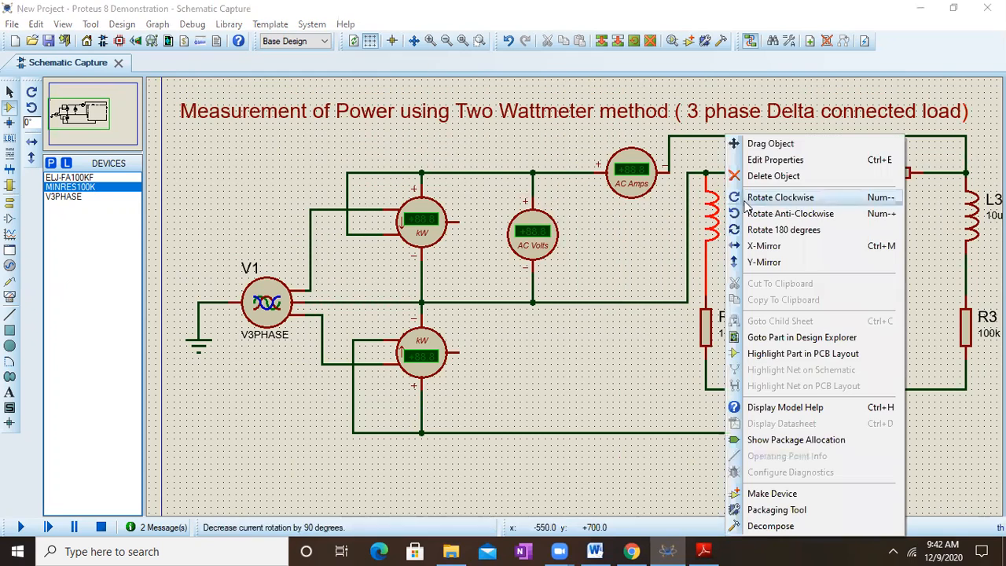
{"action": "left_click", "coordinate": [786, 160]}
{"action": "left_click", "coordinate": [464, 176]}
{"action": "key", "text": "BackSpace"}
{"action": "key", "text": "BackSpace"}
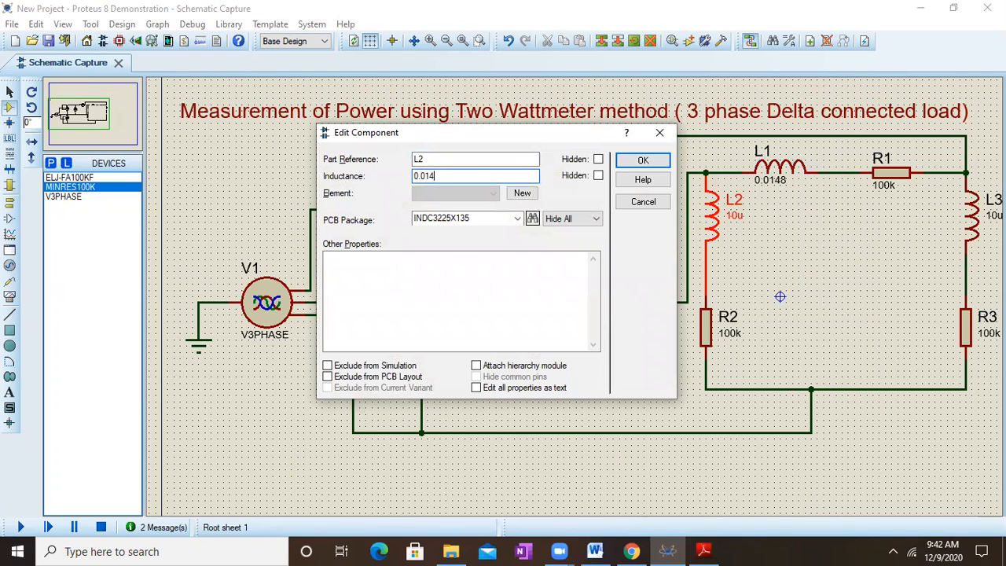
{"action": "key", "text": "Return"}
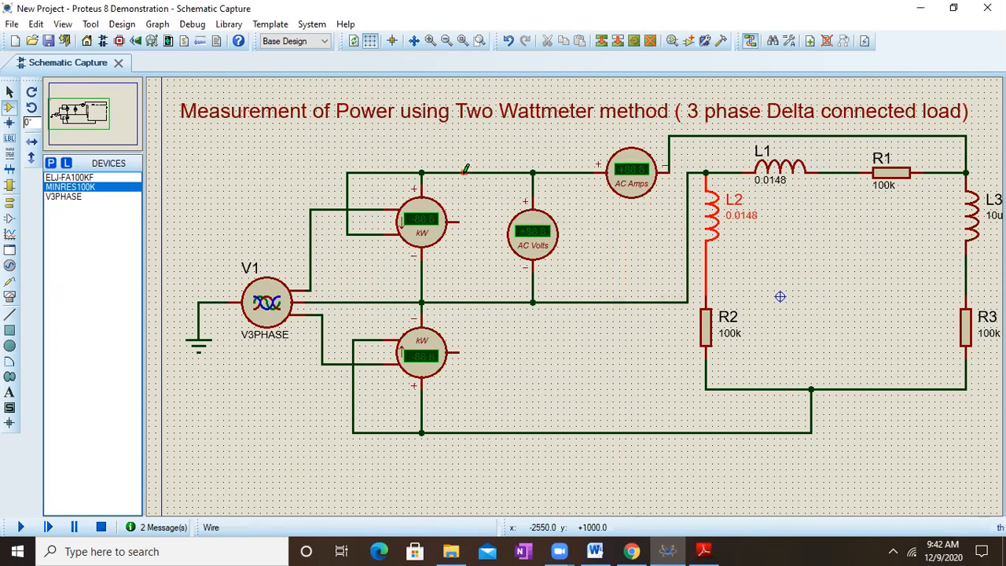
- Set the resistance of R2 to 6.2
{"action": "right_click", "coordinate": [710, 319]}
{"action": "left_click", "coordinate": [772, 160]}
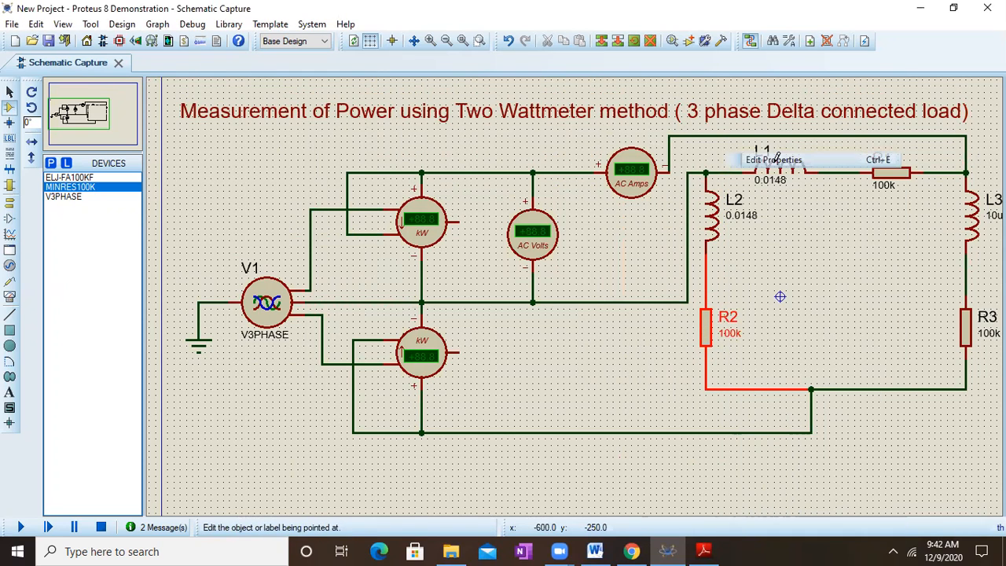
{"action": "key", "text": "Tab"}
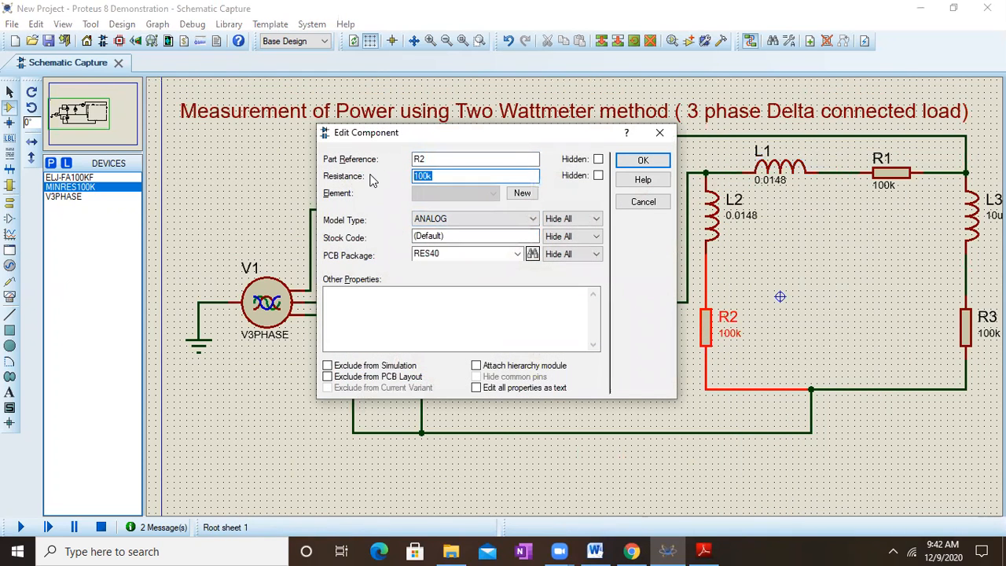
{"action": "type", "text": "6.2"}
{"action": "key", "text": "Return"}
- Set the resistance of R1 to 6.2
{"action": "right_click", "coordinate": [880, 165]}
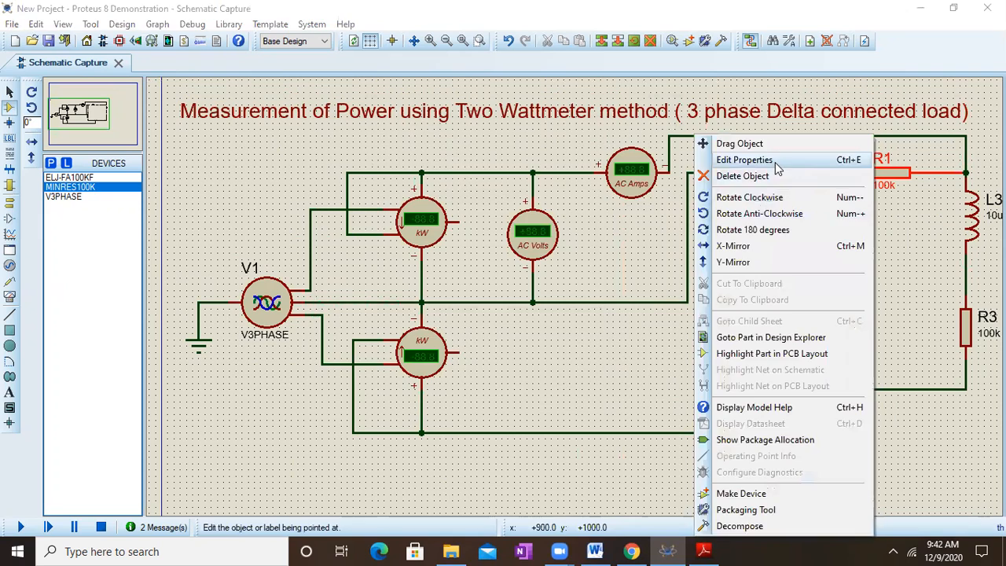
{"action": "left_click", "coordinate": [776, 162]}
{"action": "key", "text": "Tab"}
{"action": "type", "text": "6"}
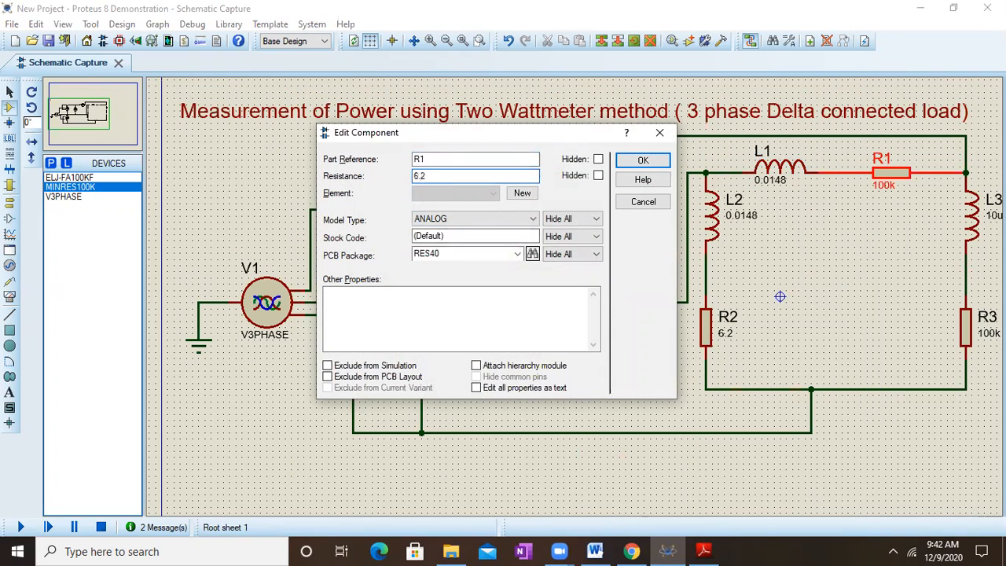
{"action": "key", "text": "Return"}
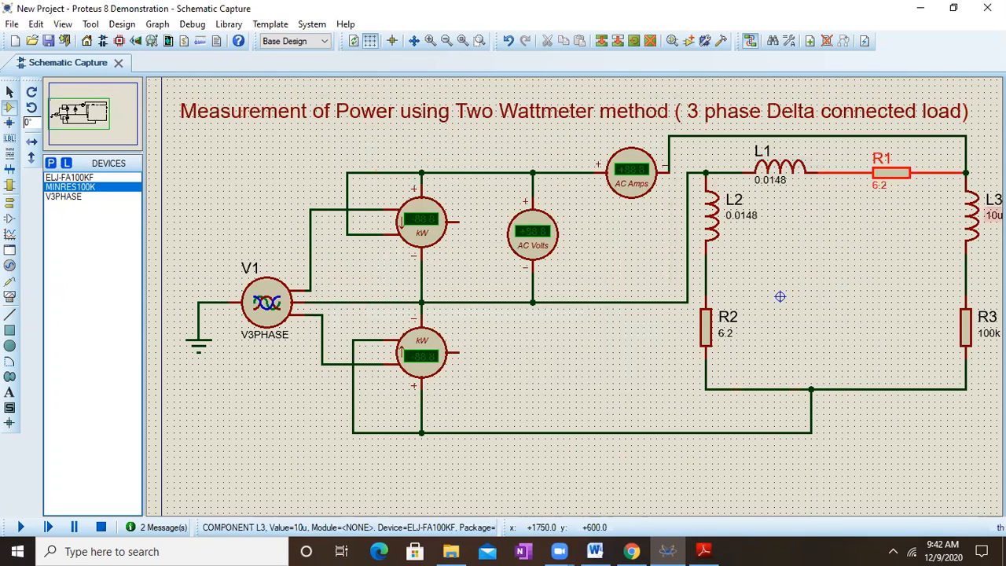
- Set the inductance of L3 to 0.0148
{"action": "right_click", "coordinate": [780, 296]}
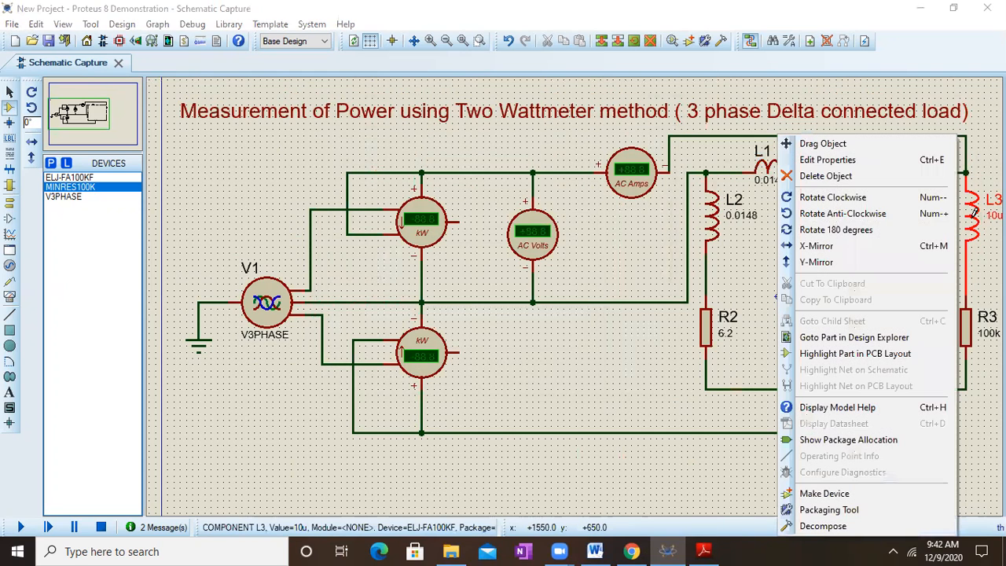
{"action": "left_click", "coordinate": [847, 162]}
{"action": "left_click", "coordinate": [454, 174]}
{"action": "type", "text": "0.0148"}
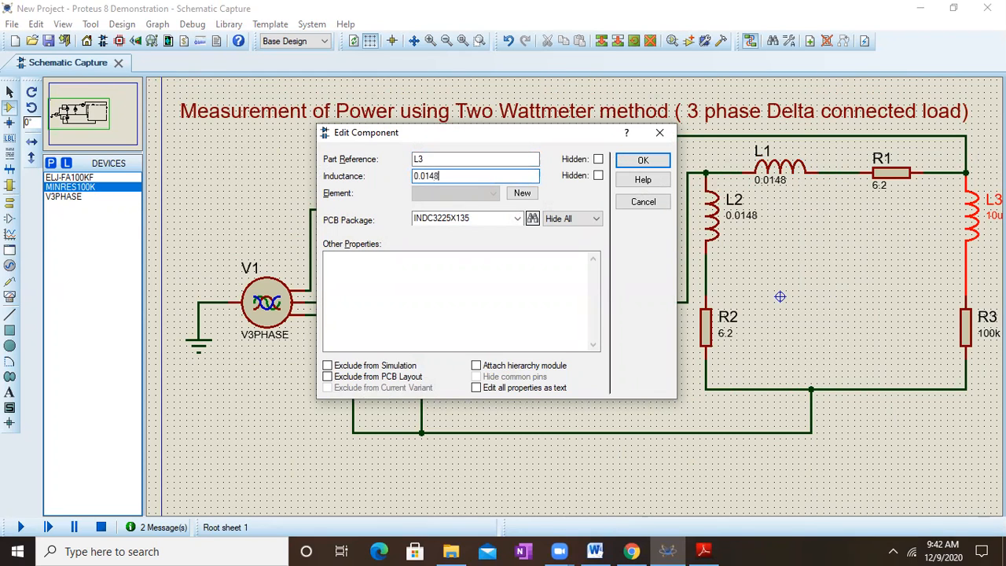
{"action": "key", "text": "Return"}
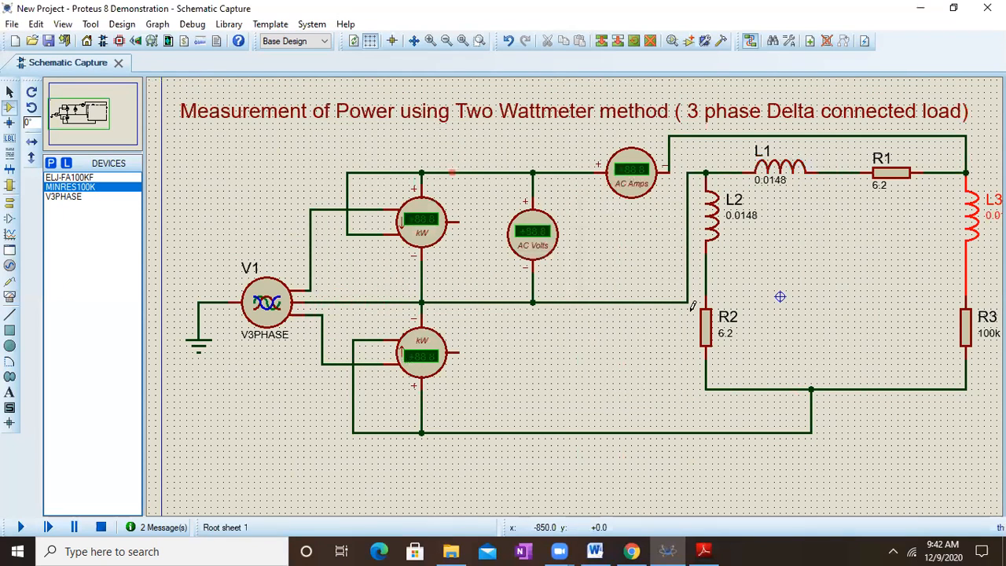
- Set the resistance of R3 to 6.2
{"action": "right_click", "coordinate": [966, 329]}
{"action": "left_click", "coordinate": [826, 159]}
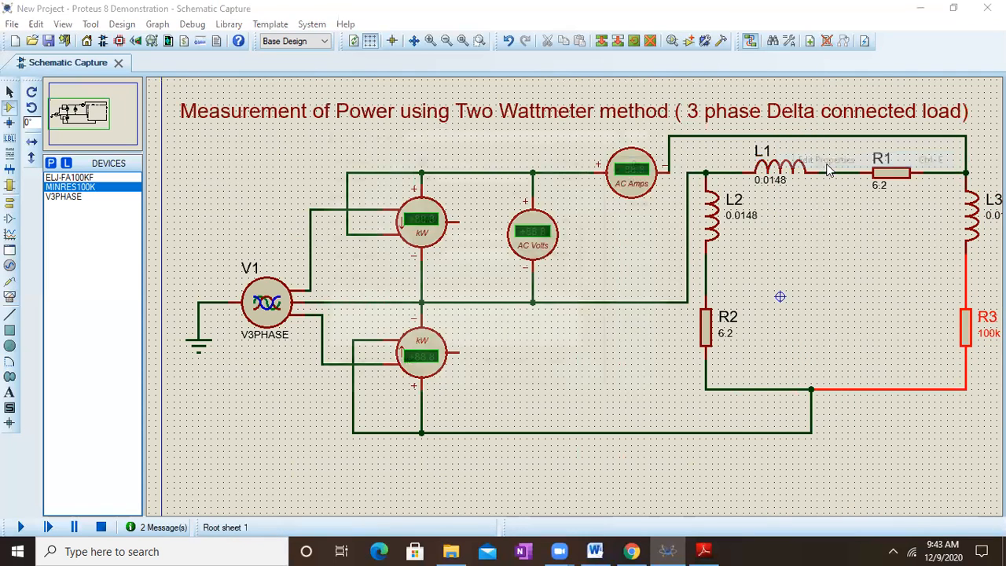
{"action": "left_click", "coordinate": [448, 177]}
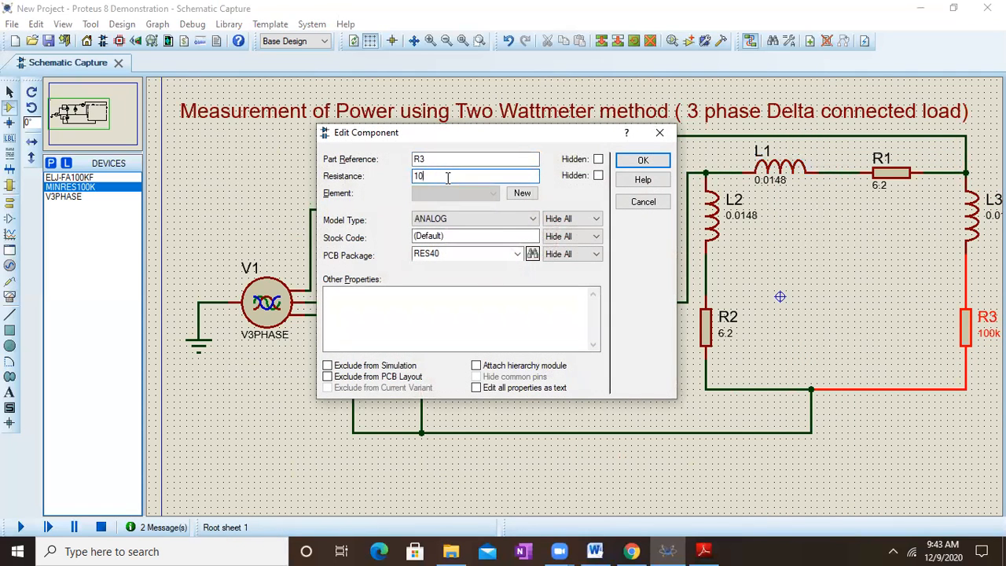
{"action": "type", "text": "6.2"}
{"action": "key", "text": "Return"}
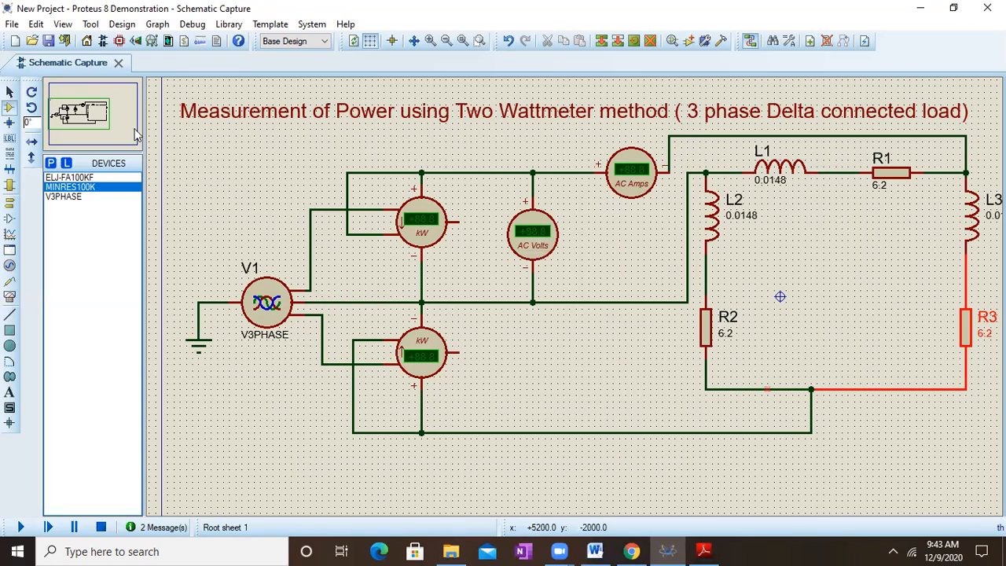
- Bring the whole delta-connected load into view and run the circuit simulation
{"action": "left_click", "coordinate": [92, 114]}
{"action": "left_click_drag", "start_coordinate": [585, 287], "coordinate": [770, 286]}
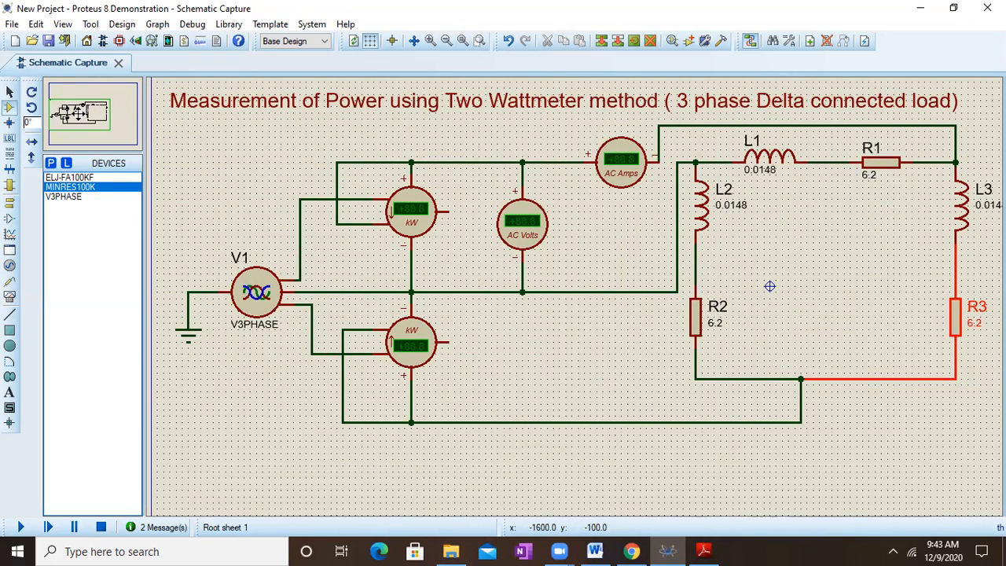
{"action": "left_click_drag", "start_coordinate": [770, 286], "coordinate": [739, 286]}
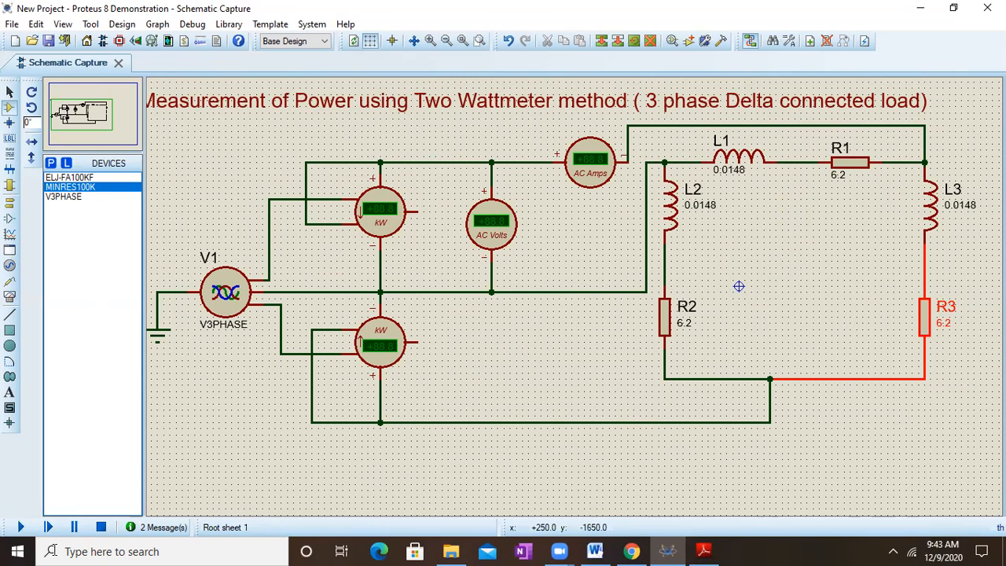
{"action": "left_click", "coordinate": [20, 527]}
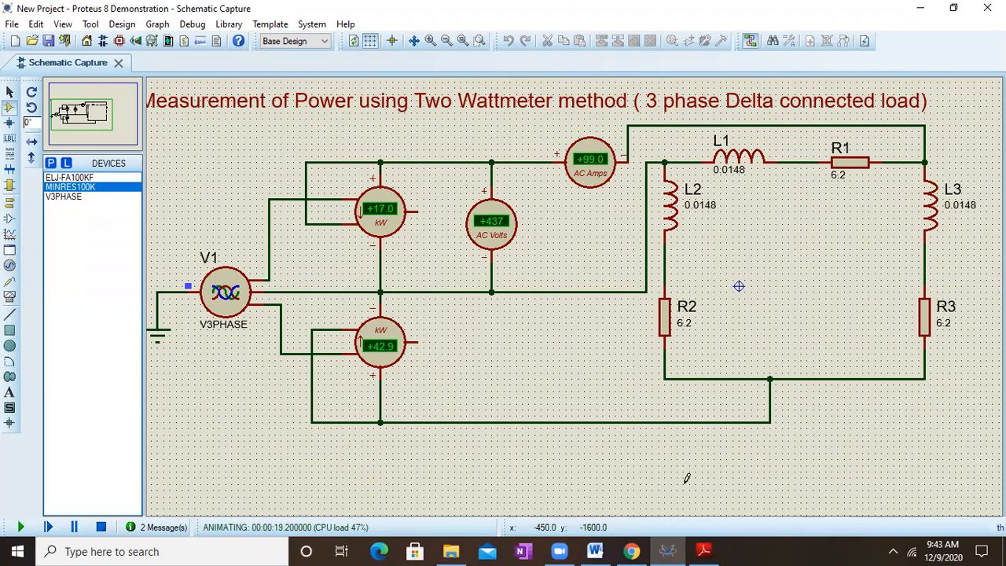
- Switch to the Word report, paste the screenshot of the running delta simulation below the star-connected one, and return to Proteus
{"action": "left_click", "coordinate": [604, 548]}
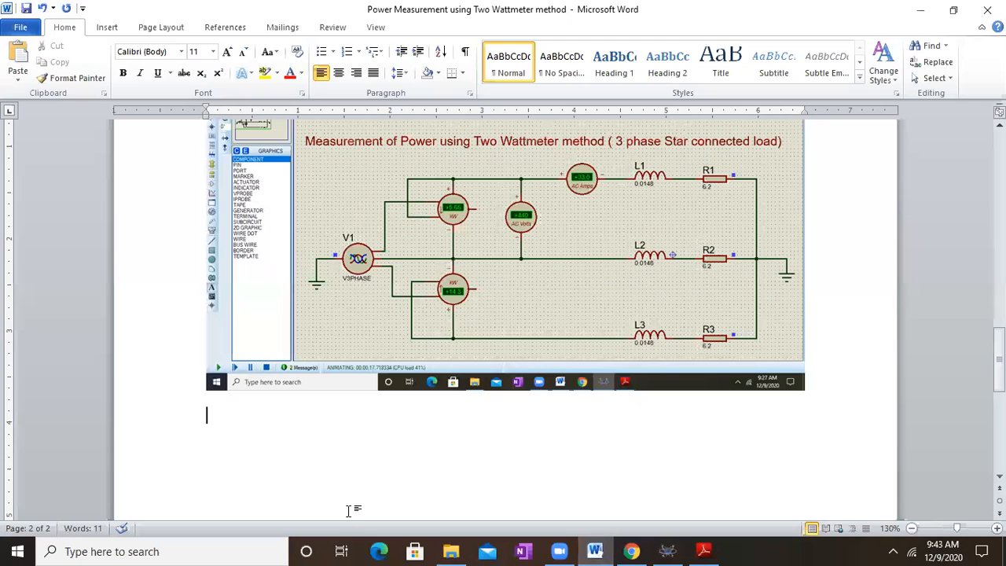
{"action": "key", "text": "Return"}
{"action": "key", "text": "ctrl+v"}
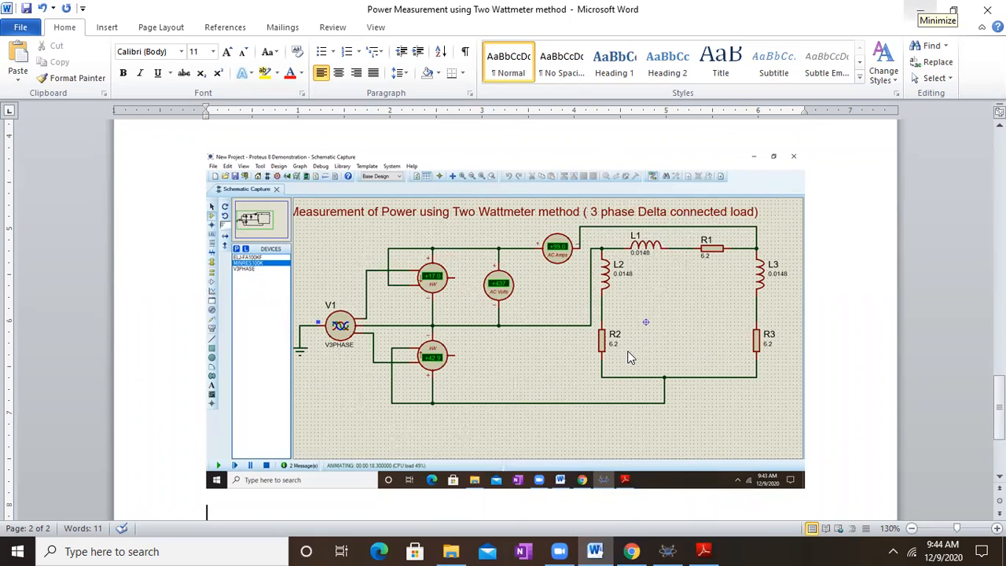
{"action": "left_click", "coordinate": [595, 552]}
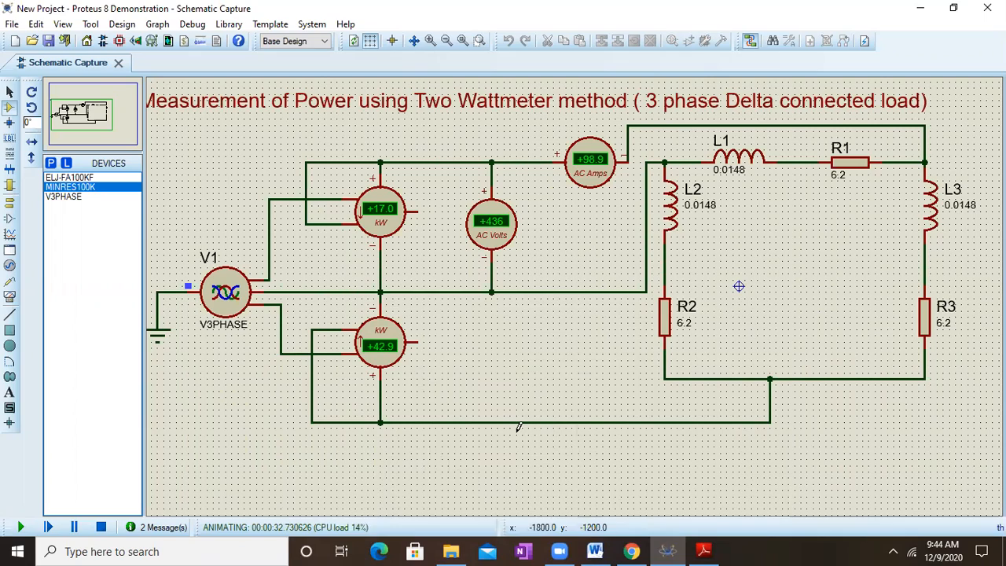
- Shrink the Proteus window to sit beside the EEEE LAB 9 PDF in Adobe Reader, and widen the PDF window
{"action": "left_click", "coordinate": [954, 8]}
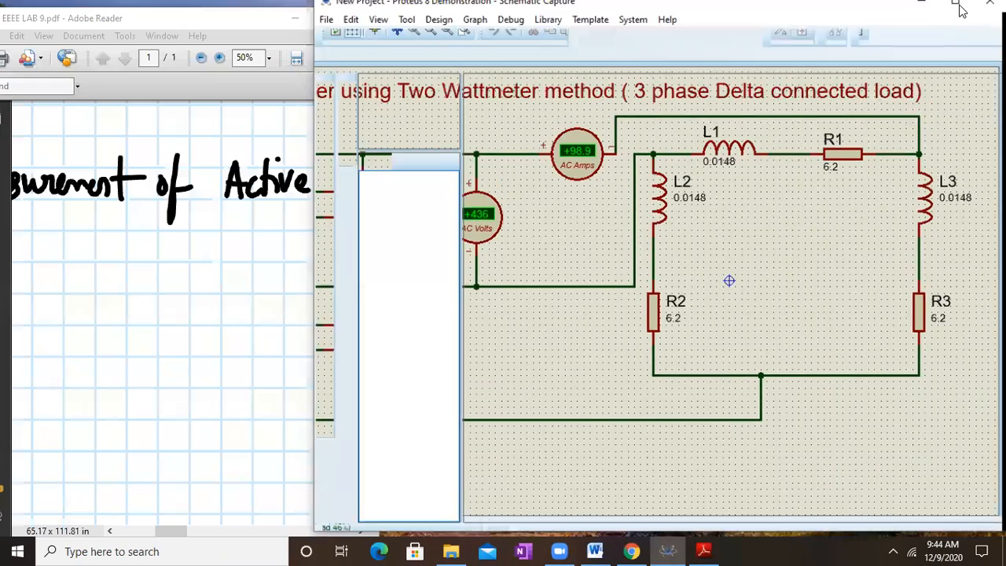
{"action": "scroll", "coordinate": [684, 271], "scroll_direction": "down", "scroll_amount": 1}
{"action": "scroll", "coordinate": [692, 267], "scroll_direction": "up", "scroll_amount": 3}
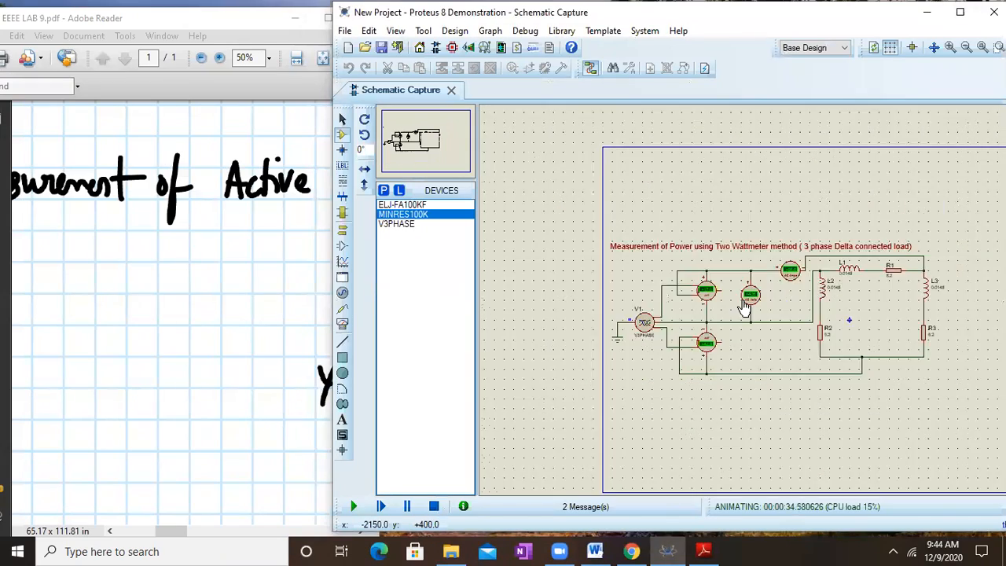
{"action": "scroll", "coordinate": [745, 309], "scroll_direction": "down", "scroll_amount": 3}
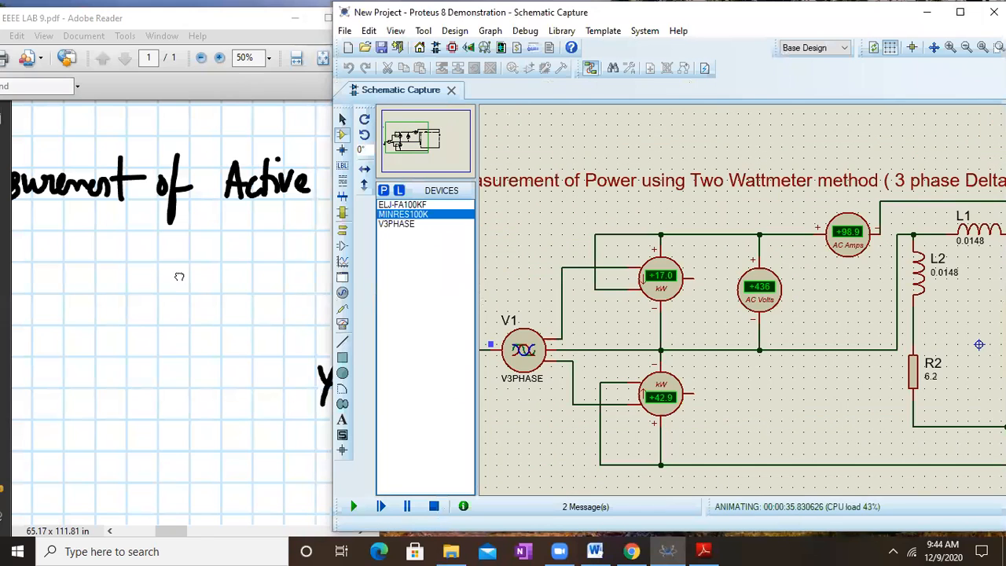
{"action": "left_click_drag", "start_coordinate": [180, 275], "coordinate": [51, 188]}
{"action": "scroll", "coordinate": [168, 320], "scroll_direction": "down", "scroll_amount": 1, "text": "ctrl"}
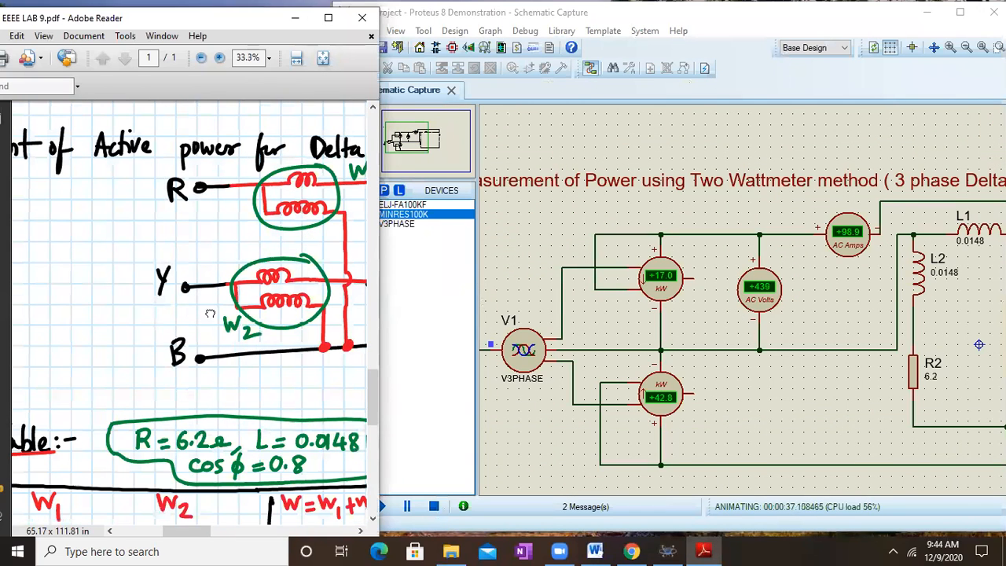
{"action": "left_click_drag", "start_coordinate": [210, 312], "coordinate": [249, 318]}
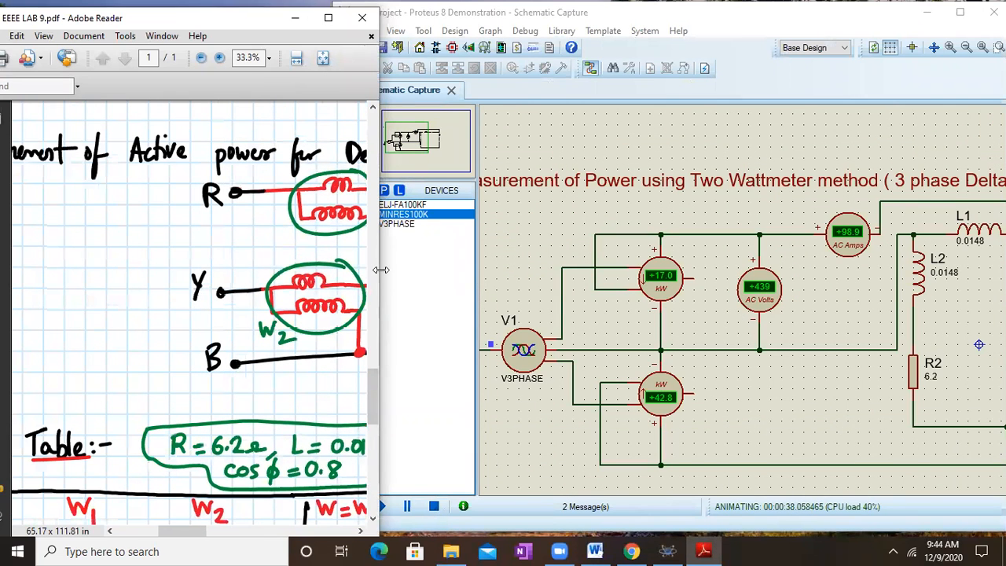
{"action": "left_click_drag", "start_coordinate": [380, 270], "coordinate": [488, 270]}
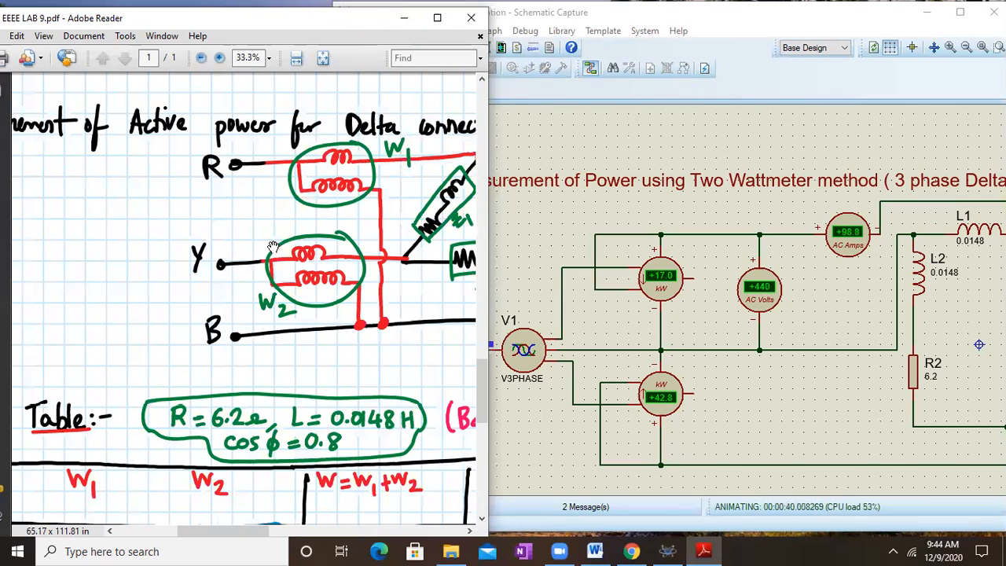
- Locate the table of calculated and observed values in the PDF notes
{"action": "mouse_move", "coordinate": [204, 383]}
{"action": "left_mouse_down"}
{"action": "mouse_move", "coordinate": [312, 140]}
{"action": "mouse_move", "coordinate": [209, 391]}
{"action": "left_mouse_up"}
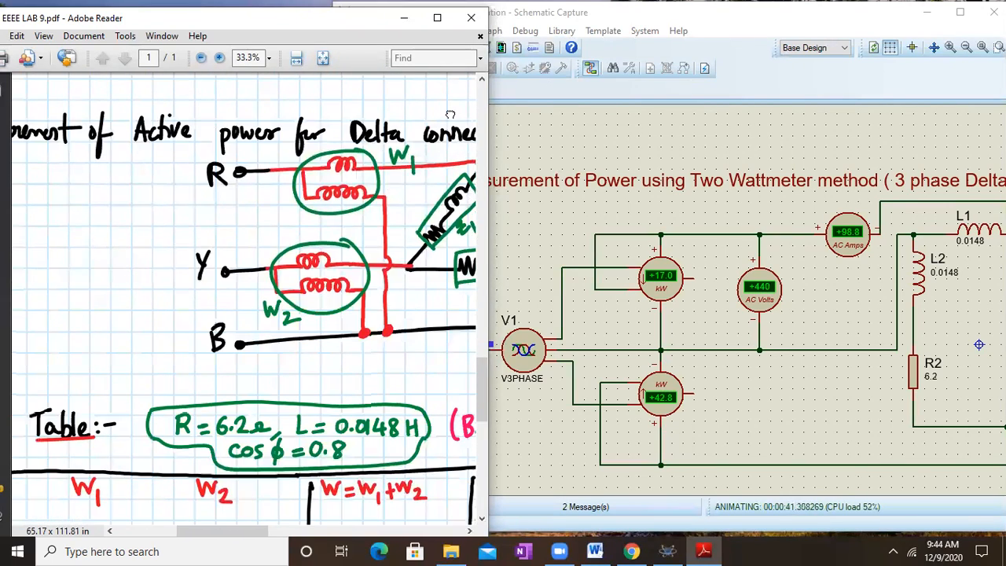
{"action": "left_click_drag", "start_coordinate": [451, 115], "coordinate": [123, 365]}
{"action": "left_click_drag", "start_coordinate": [356, 154], "coordinate": [47, 522]}
{"action": "left_click_drag", "start_coordinate": [336, 267], "coordinate": [14, 512]}
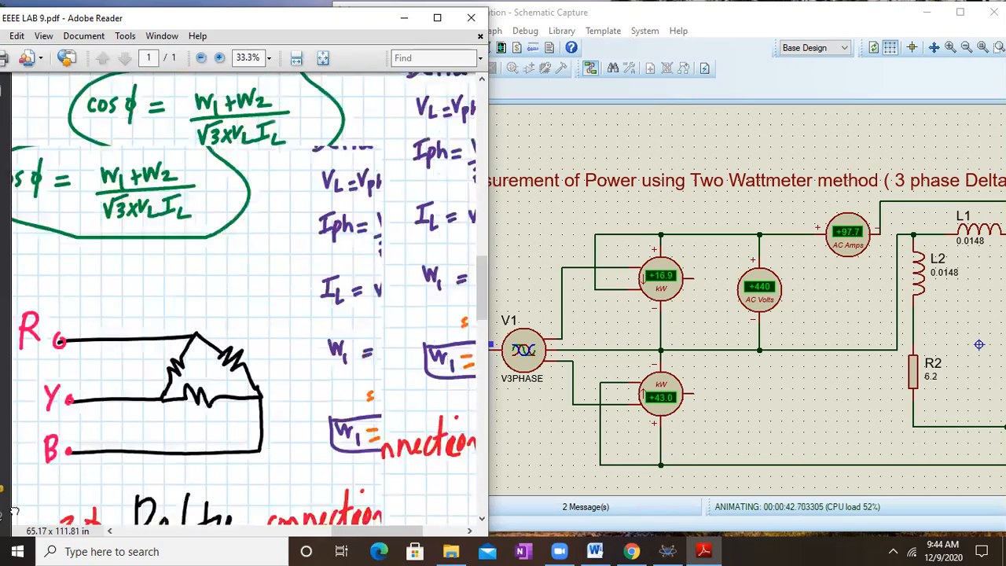
{"action": "left_click_drag", "start_coordinate": [180, 212], "coordinate": [511, 429]}
{"action": "left_click_drag", "start_coordinate": [121, 308], "coordinate": [280, 305]}
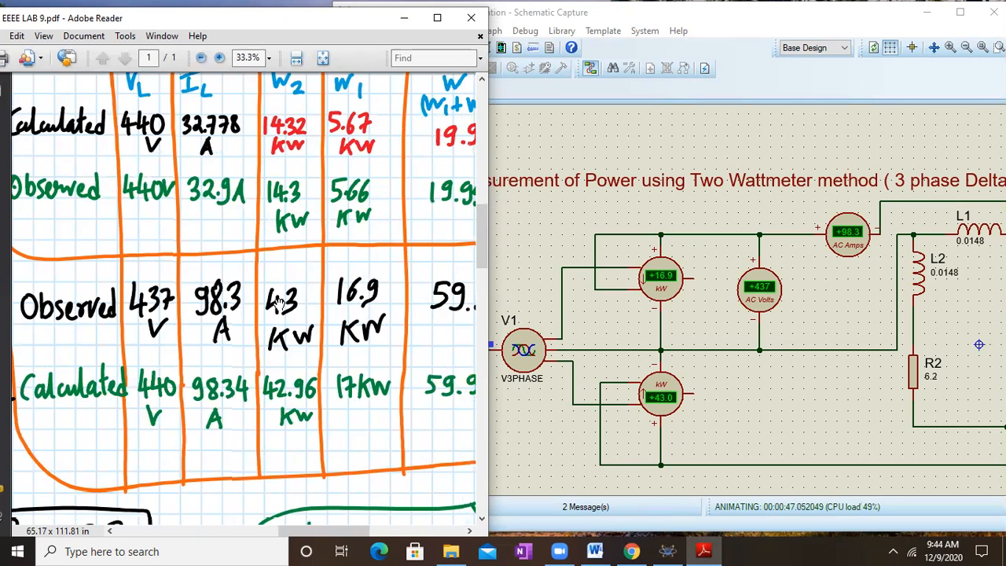
- Compare the table's observed and calculated line voltage and current for the delta load with the running voltmeter and ammeter
{"action": "left_click_drag", "start_coordinate": [114, 312], "coordinate": [158, 285]}
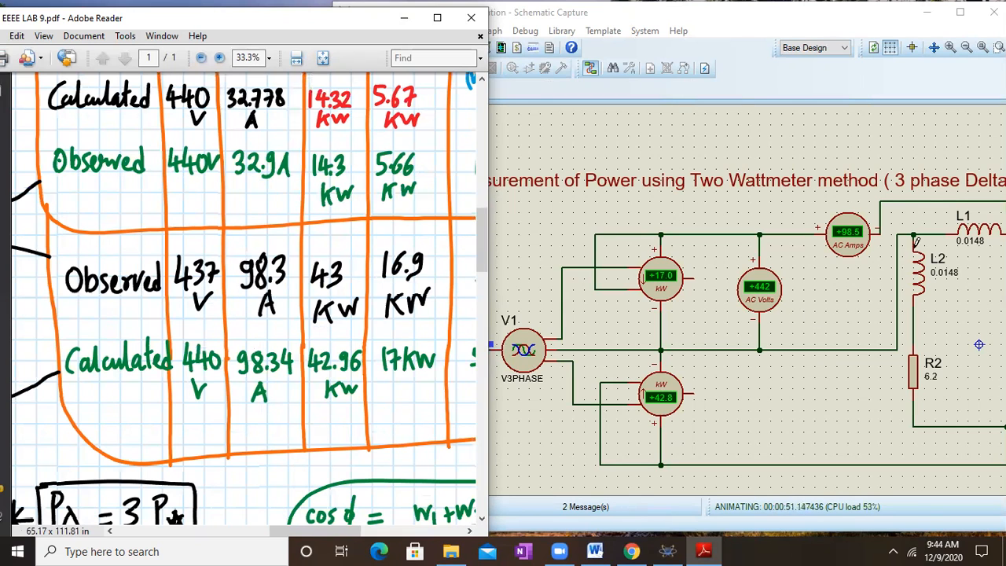
{"action": "left_click_drag", "start_coordinate": [343, 347], "coordinate": [275, 358]}
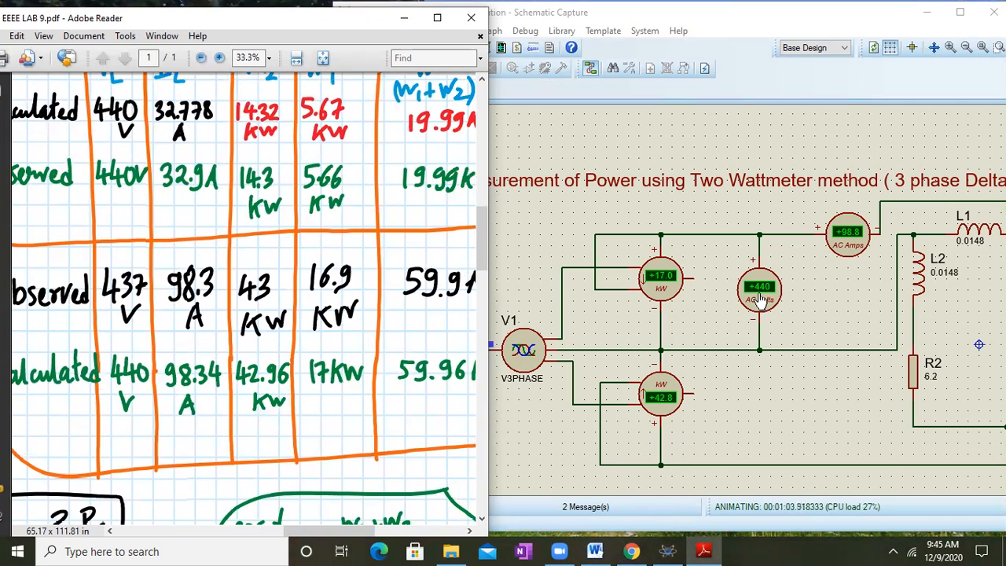
{"action": "left_click_drag", "start_coordinate": [346, 249], "coordinate": [313, 283]}
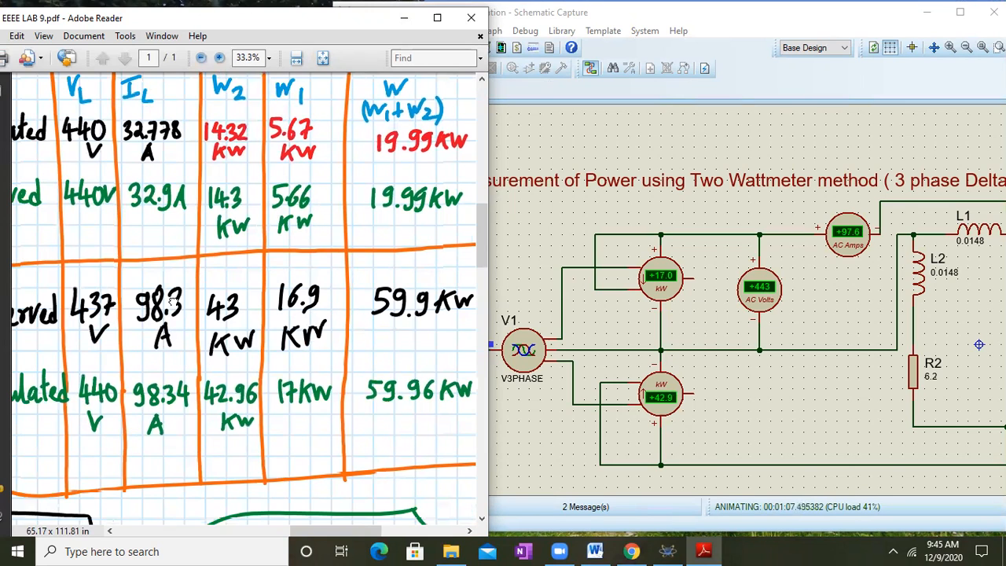
{"action": "left_click_drag", "start_coordinate": [173, 299], "coordinate": [218, 304]}
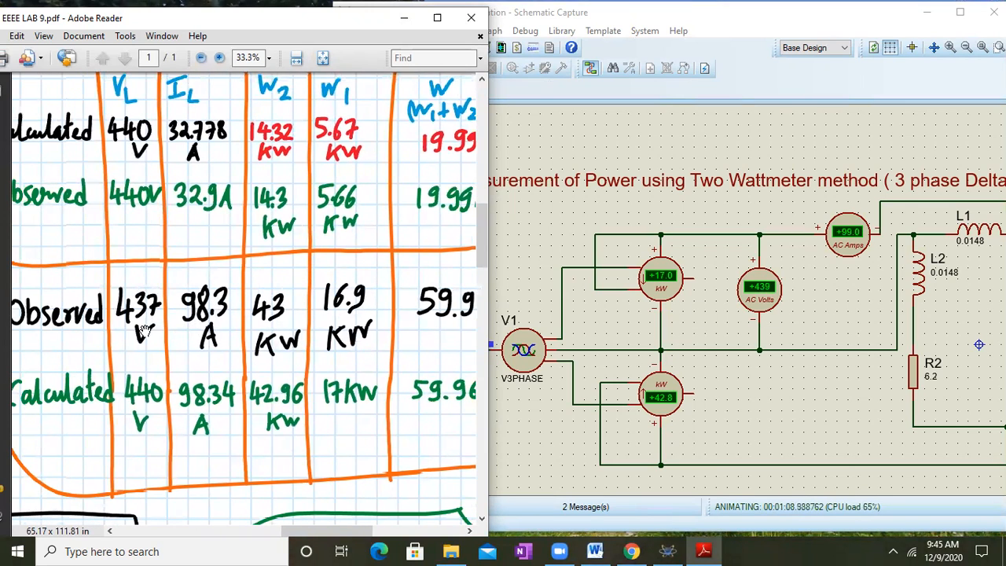
{"action": "left_click_drag", "start_coordinate": [337, 310], "coordinate": [262, 322]}
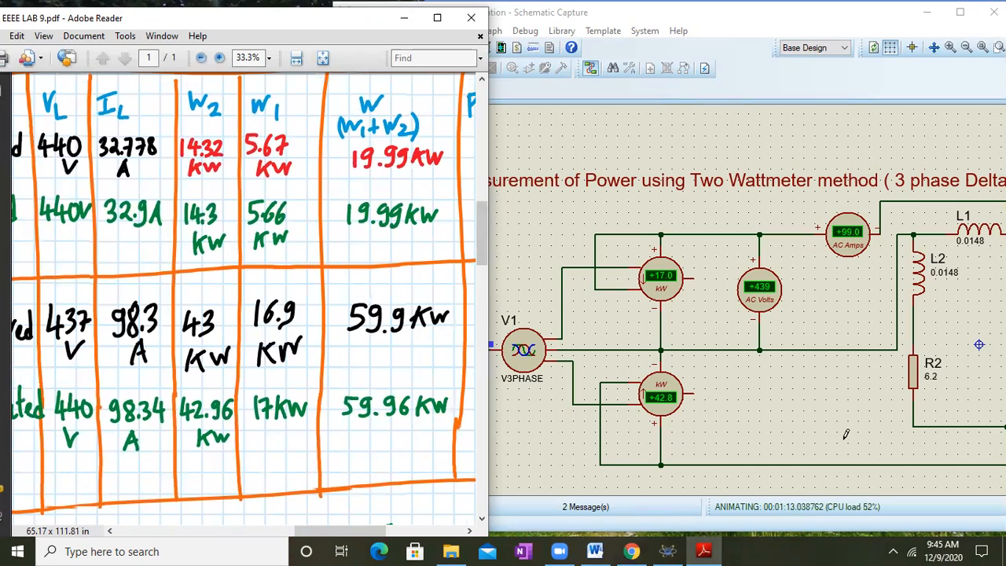
{"action": "left_click", "coordinate": [596, 551]}
{"action": "left_click", "coordinate": [596, 550]}
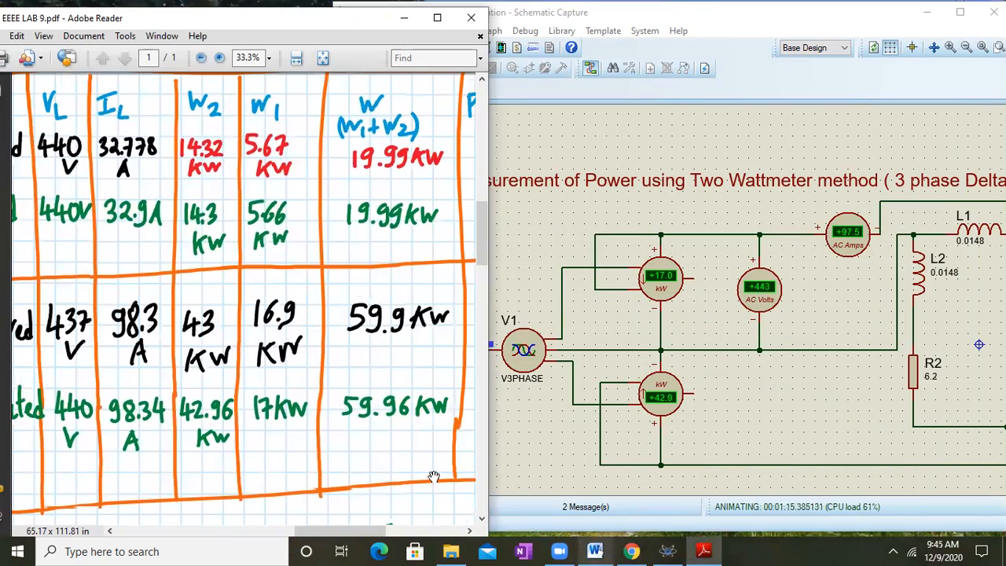
- Examine the delta rows' W1, W2, total W and √3 VL IL cosφ power columns against the running wattmeters
{"action": "left_click_drag", "start_coordinate": [211, 351], "coordinate": [186, 355]}
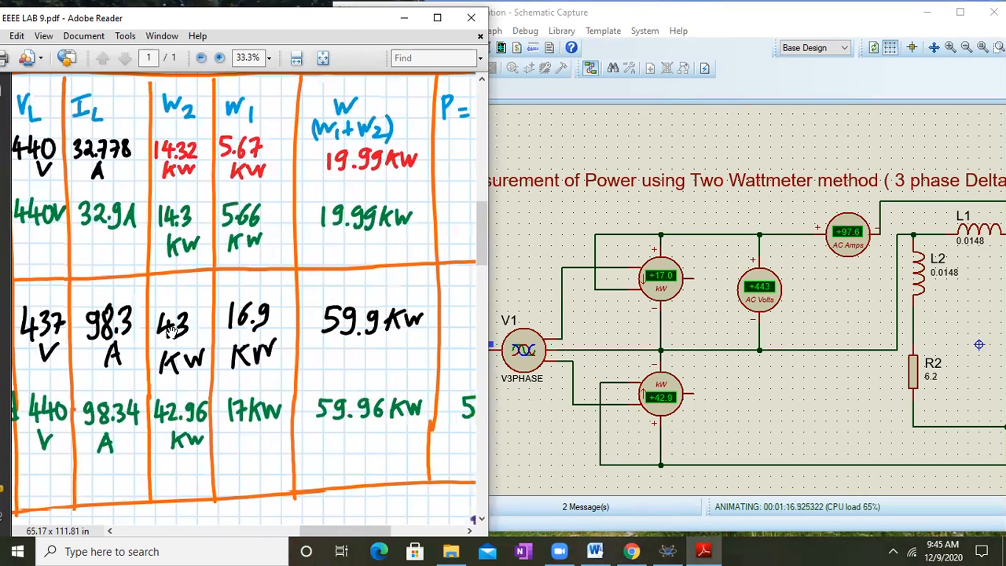
{"action": "left_click_drag", "start_coordinate": [412, 342], "coordinate": [423, 364]}
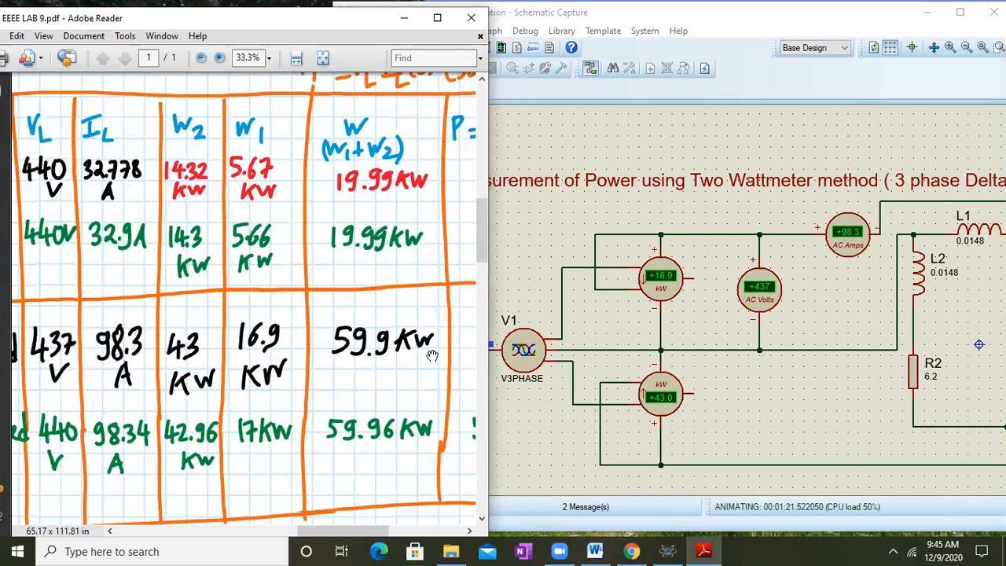
{"action": "left_click_drag", "start_coordinate": [440, 357], "coordinate": [239, 367]}
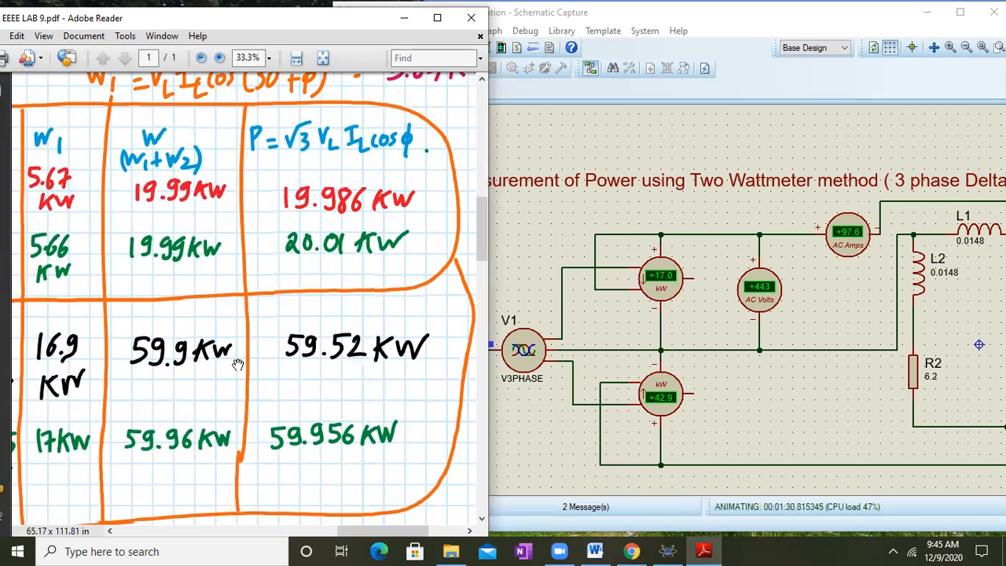
{"action": "scroll", "coordinate": [56, 354], "scroll_direction": "left", "scroll_amount": 5}
{"action": "scroll", "coordinate": [24, 315], "scroll_direction": "down", "scroll_amount": 1}
{"action": "scroll", "coordinate": [24, 315], "scroll_direction": "right", "scroll_amount": 1}
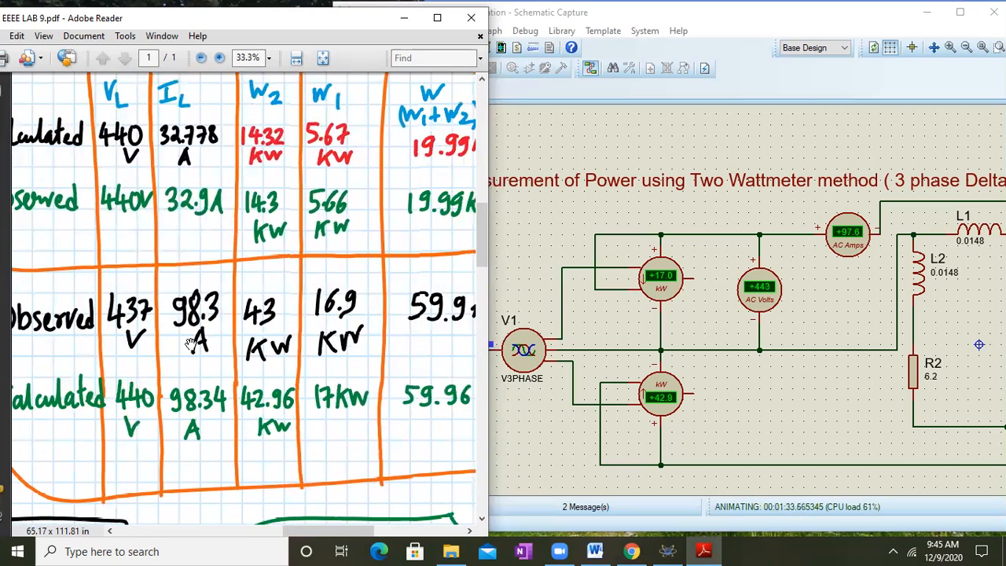
{"action": "left_click_drag", "start_coordinate": [221, 354], "coordinate": [137, 374]}
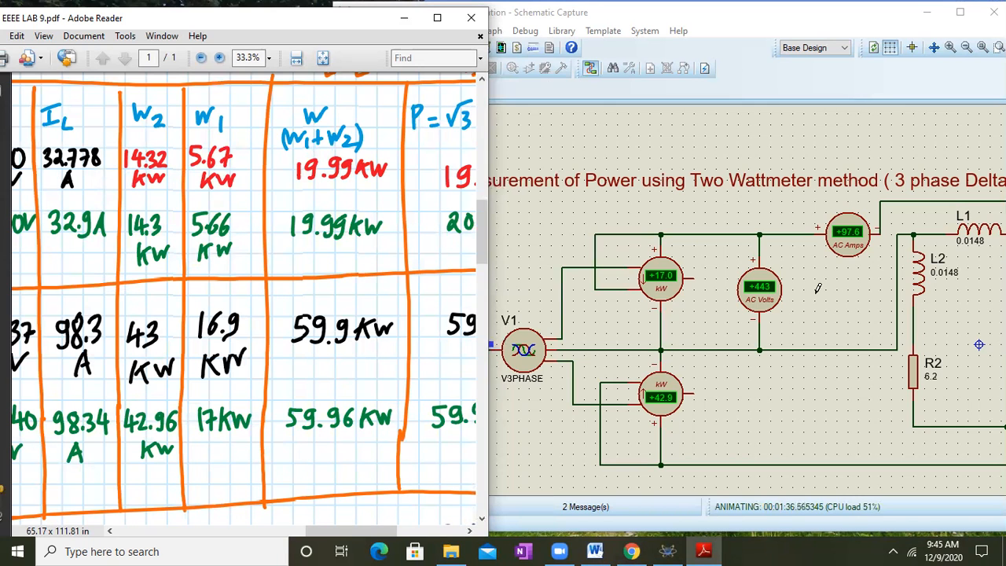
- Go back to the hand-drawn delta circuit in the PDF and compare its Z1, Z2 and Z3 with the schematic's inductor-resistor load
{"action": "left_click_drag", "start_coordinate": [275, 250], "coordinate": [487, 131]}
{"action": "left_click_drag", "start_coordinate": [201, 320], "coordinate": [455, 267]}
{"action": "left_click_drag", "start_coordinate": [67, 390], "coordinate": [189, 97]}
{"action": "left_click_drag", "start_coordinate": [260, 162], "coordinate": [383, 246]}
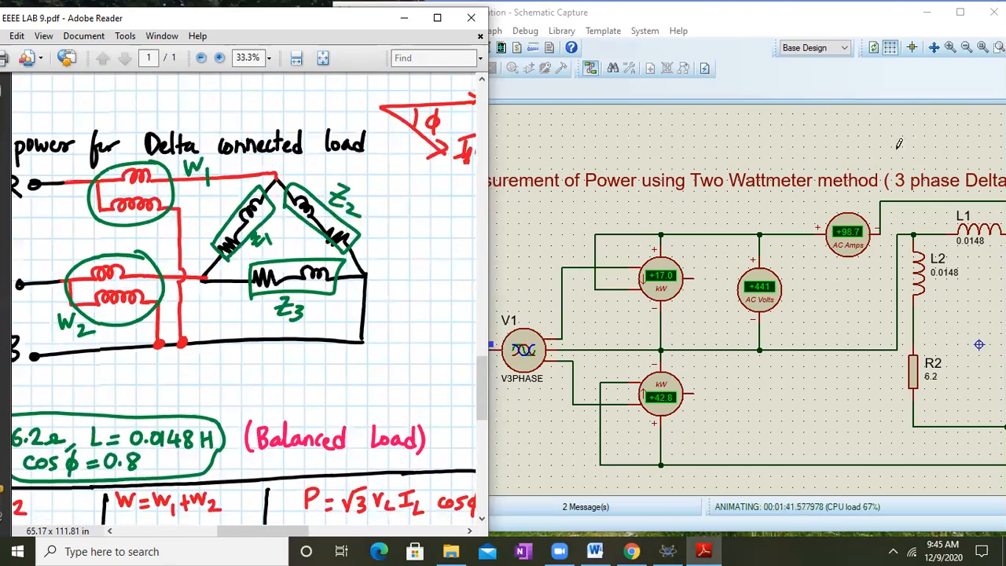
{"action": "left_click", "coordinate": [753, 96]}
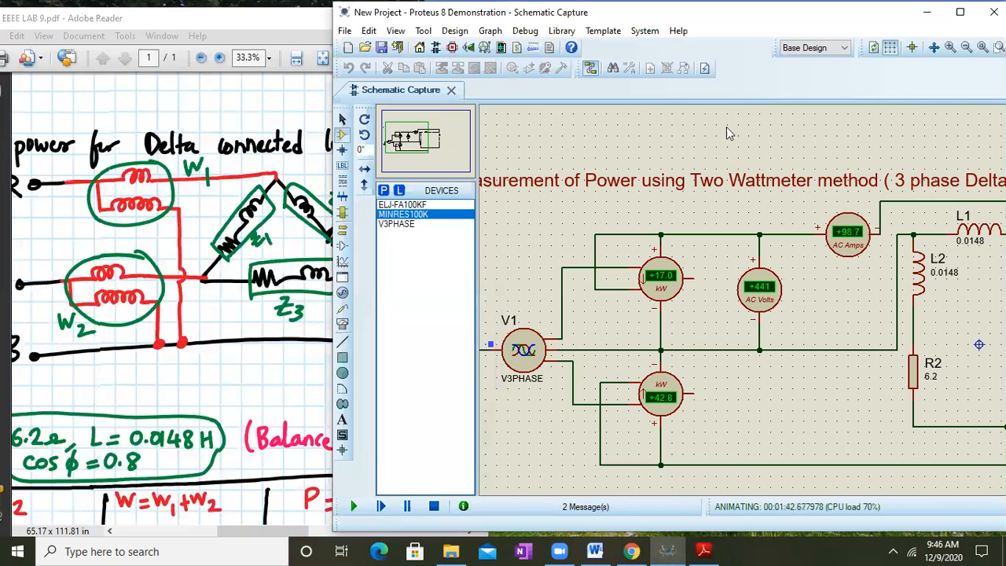
{"action": "left_click_drag", "start_coordinate": [980, 344], "coordinate": [652, 299]}
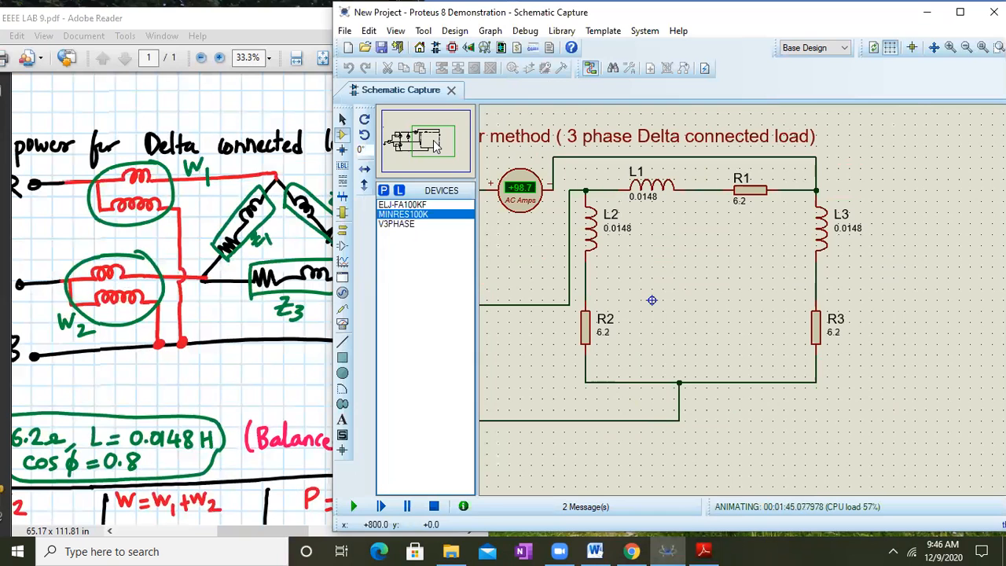
{"action": "left_click", "coordinate": [228, 306]}
{"action": "left_click_drag", "start_coordinate": [228, 307], "coordinate": [148, 281]}
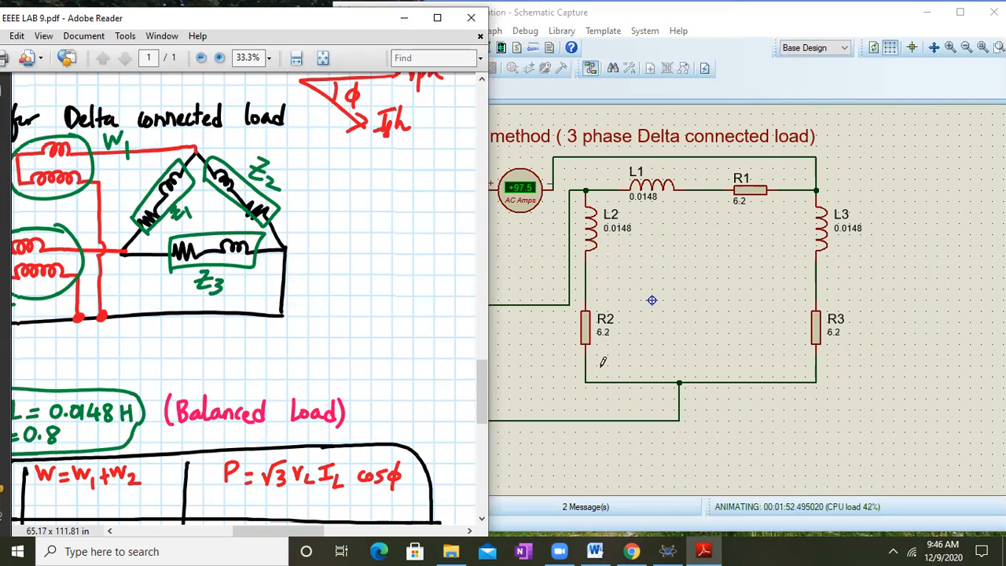
- Show the meters alongside the load in the schematic and compare their connections with the wattmeter wiring in the hand-drawn delta circuit
{"action": "left_click", "coordinate": [676, 7]}
{"action": "left_click_drag", "start_coordinate": [652, 299], "coordinate": [753, 328]}
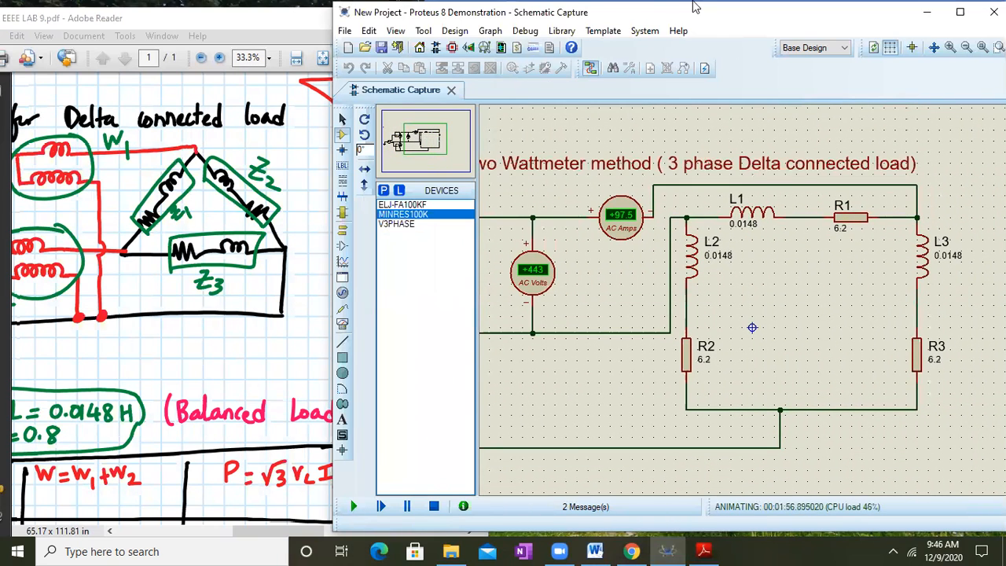
{"action": "left_click", "coordinate": [227, 243]}
{"action": "left_click_drag", "start_coordinate": [491, 187], "coordinate": [476, 188]}
{"action": "left_click_drag", "start_coordinate": [170, 258], "coordinate": [282, 262]}
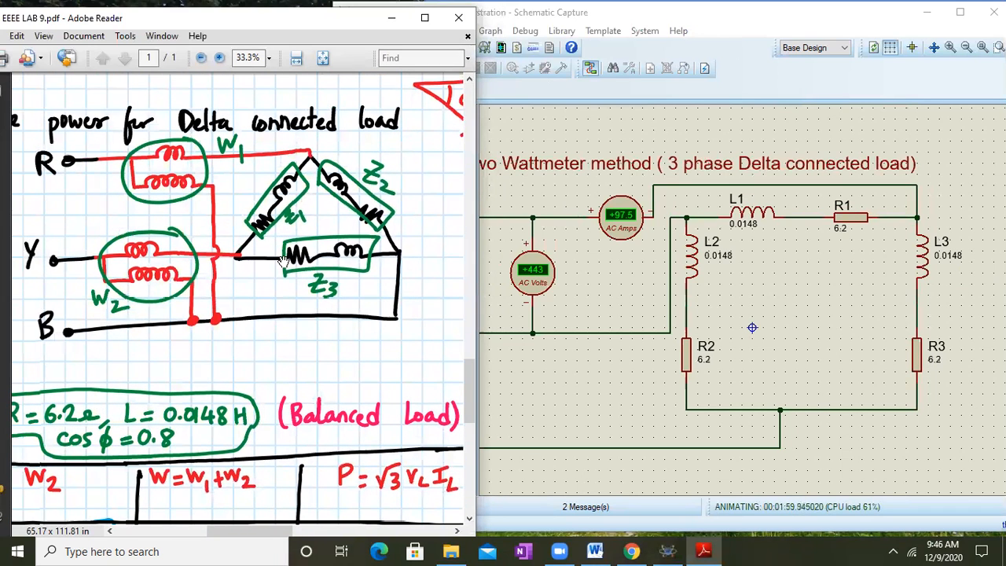
- Check the delta load in the schematic once more, and maximize the PDF notes at the calculations of IL, W1 and W2
{"action": "left_click", "coordinate": [708, 20]}
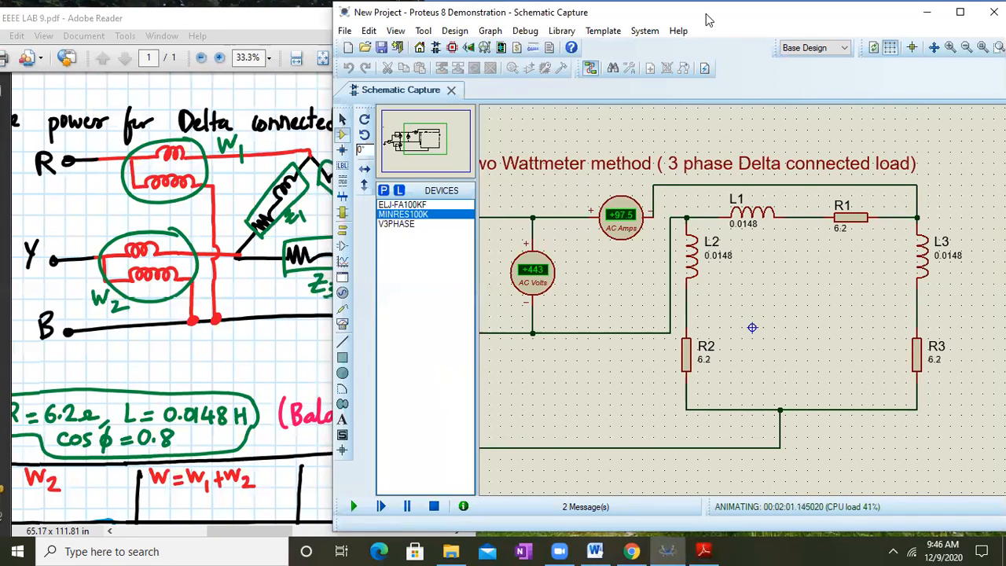
{"action": "key", "text": "alt+Tab"}
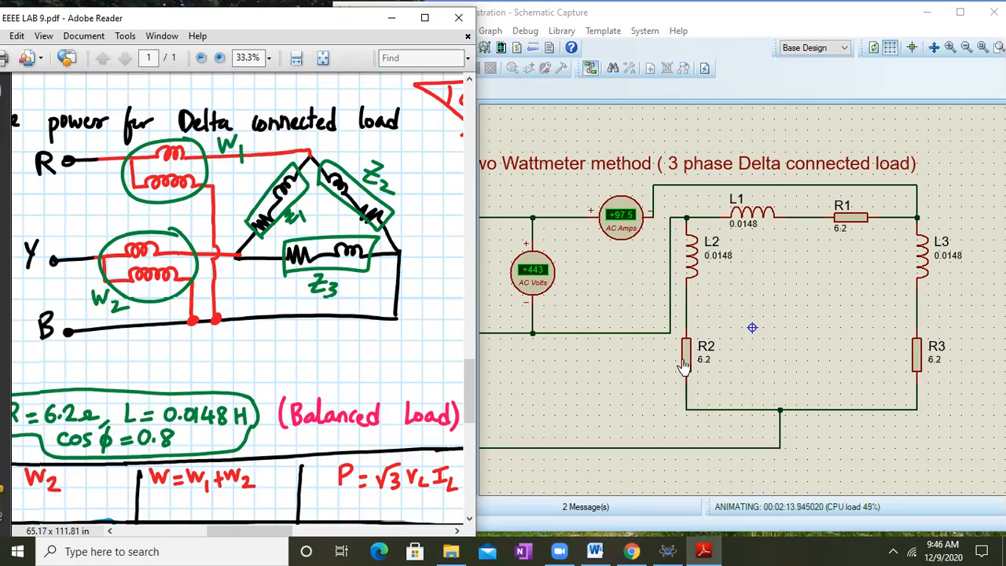
{"action": "left_click", "coordinate": [424, 17]}
{"action": "left_click_drag", "start_coordinate": [660, 219], "coordinate": [403, 502]}
{"action": "left_click_drag", "start_coordinate": [758, 208], "coordinate": [506, 515]}
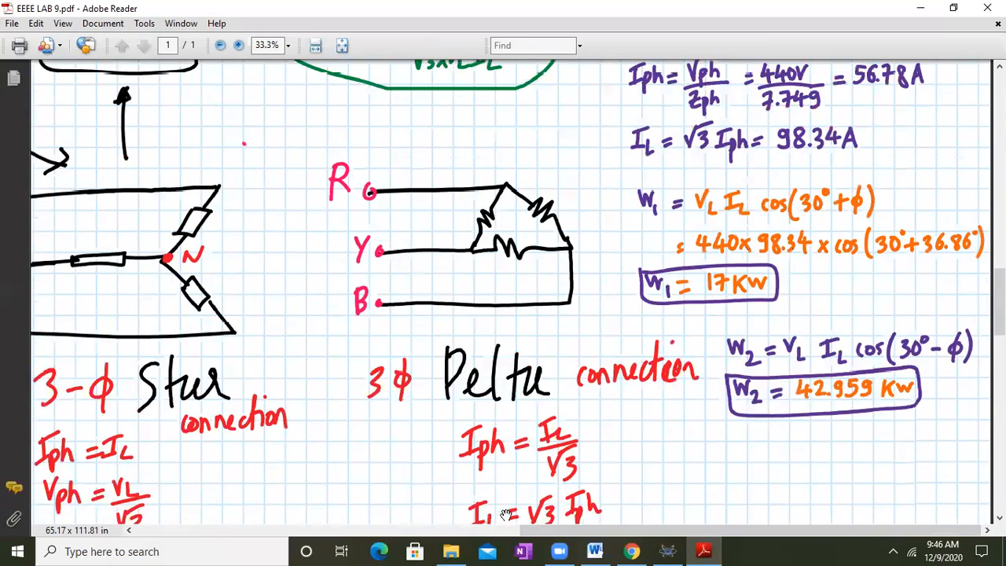
{"action": "left_click_drag", "start_coordinate": [728, 175], "coordinate": [586, 329]}
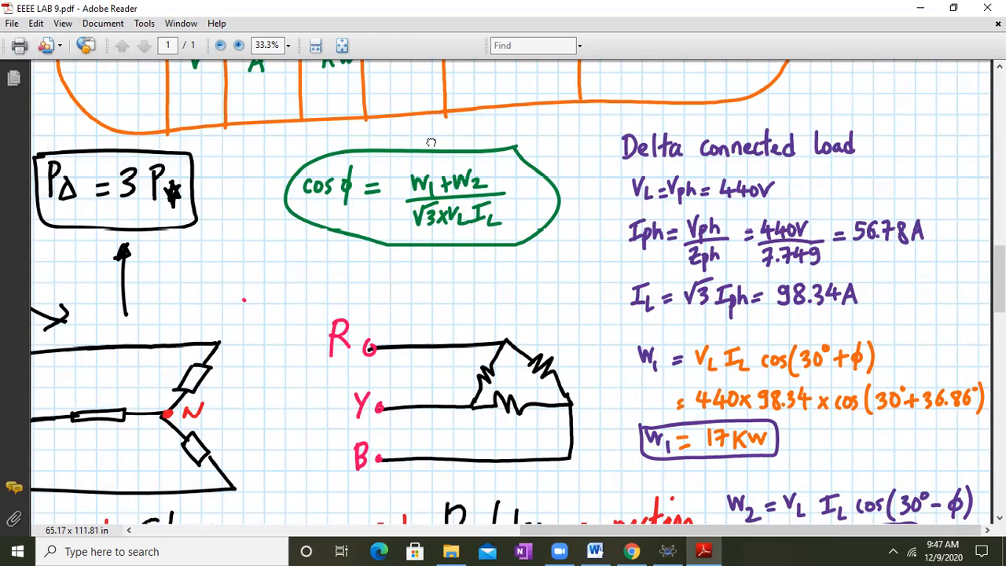
- Compare the table's observed and calculated delta rows with the cosφ formula and the worked W1 and W2 calculations below it
{"action": "left_click_drag", "start_coordinate": [438, 174], "coordinate": [595, 252]}
{"action": "scroll", "coordinate": [596, 252], "scroll_direction": "up", "scroll_amount": 3}
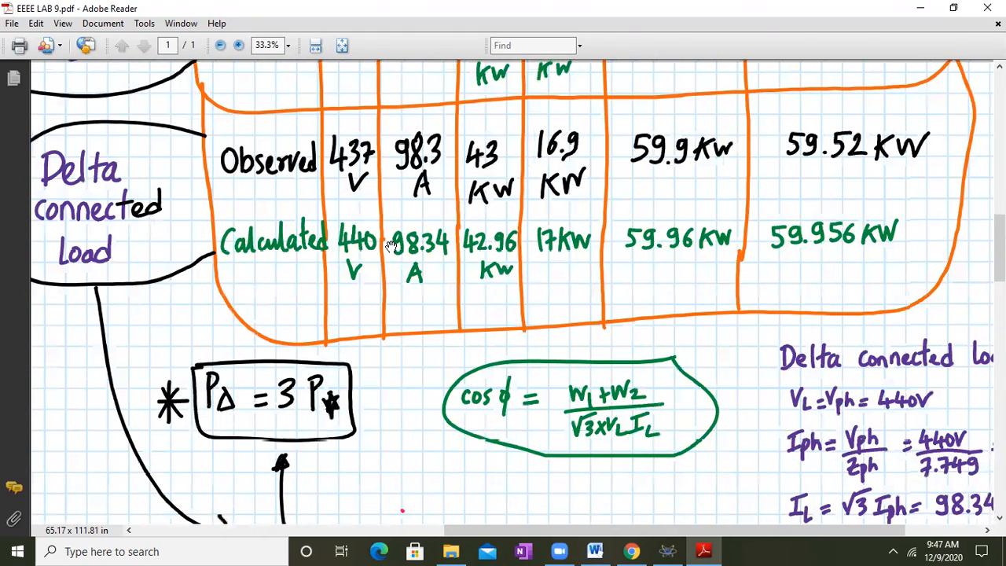
{"action": "scroll", "coordinate": [392, 208], "scroll_direction": "up", "scroll_amount": 3}
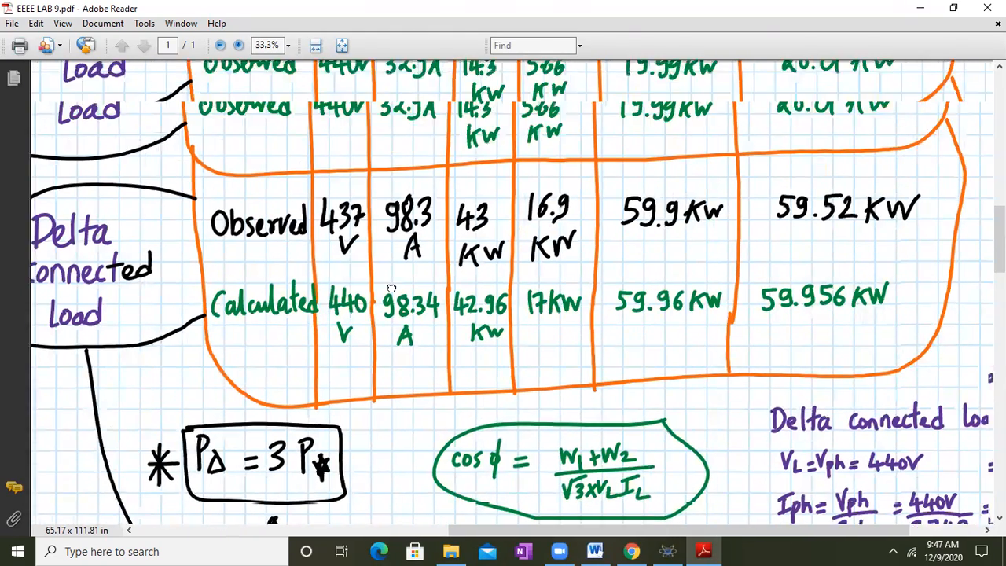
{"action": "scroll", "coordinate": [391, 235], "scroll_direction": "down", "scroll_amount": 3}
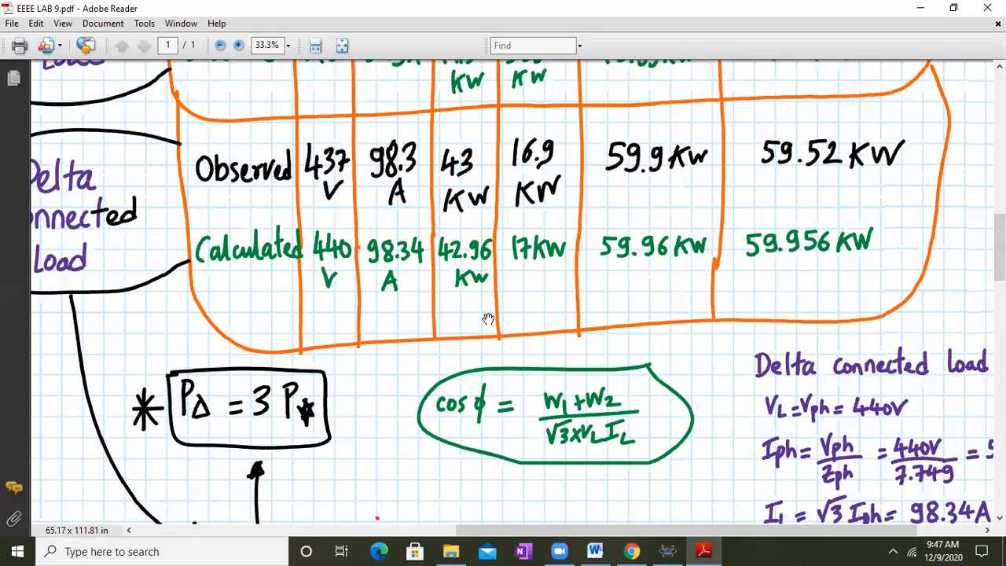
{"action": "scroll", "coordinate": [728, 396], "scroll_direction": "down", "scroll_amount": 8}
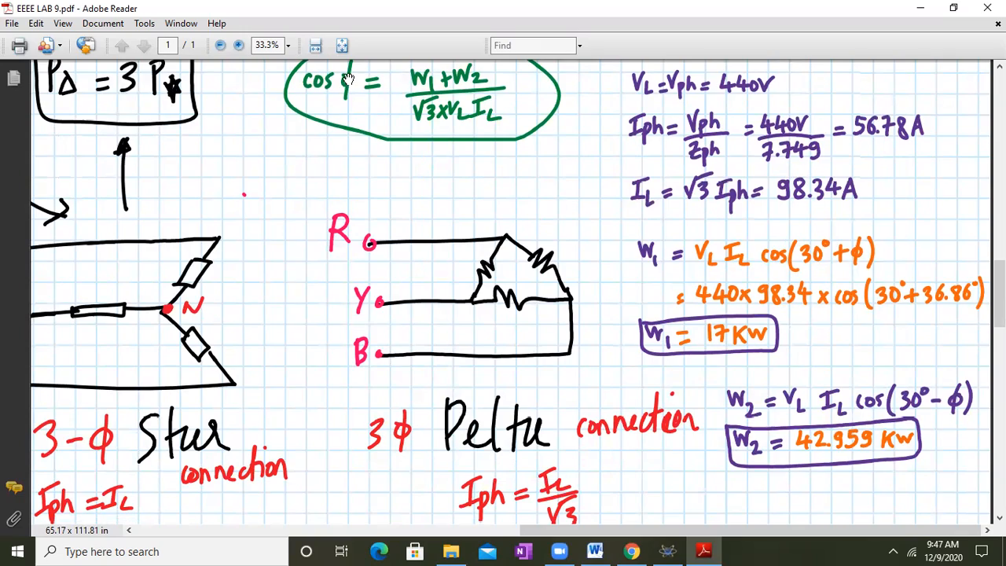
{"action": "scroll", "coordinate": [440, 330], "scroll_direction": "up", "scroll_amount": 10}
{"action": "scroll", "coordinate": [483, 304], "scroll_direction": "up", "scroll_amount": 2}
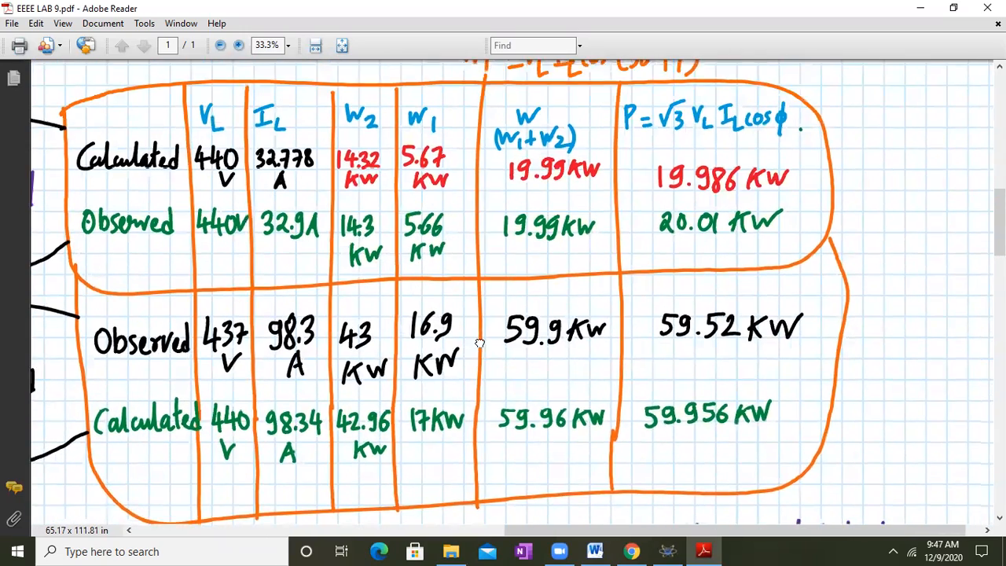
{"action": "scroll", "coordinate": [625, 474], "scroll_direction": "down", "scroll_amount": 12}
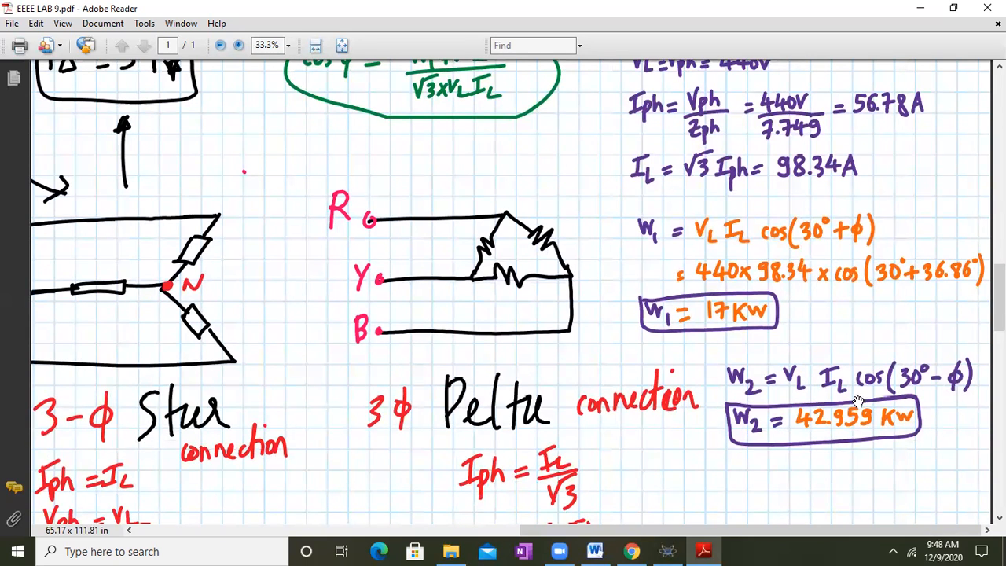
- Compare the wattmeter readings, total W and √3 VL IL cosφ power in the delta rows with those in the star rows
{"action": "left_click_drag", "start_coordinate": [322, 133], "coordinate": [405, 380]}
{"action": "left_click_drag", "start_coordinate": [414, 149], "coordinate": [405, 359]}
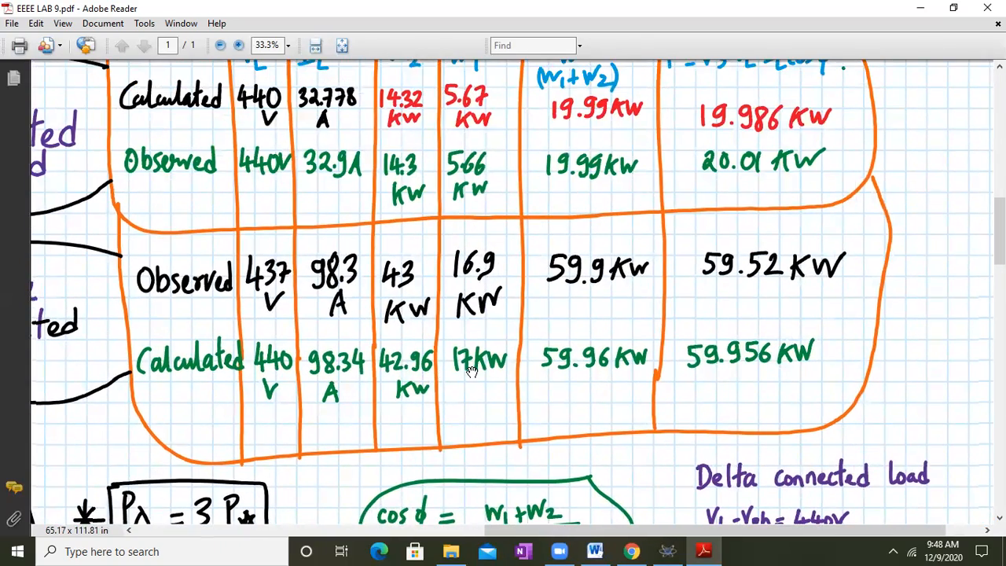
{"action": "left_click_drag", "start_coordinate": [505, 412], "coordinate": [494, 491]}
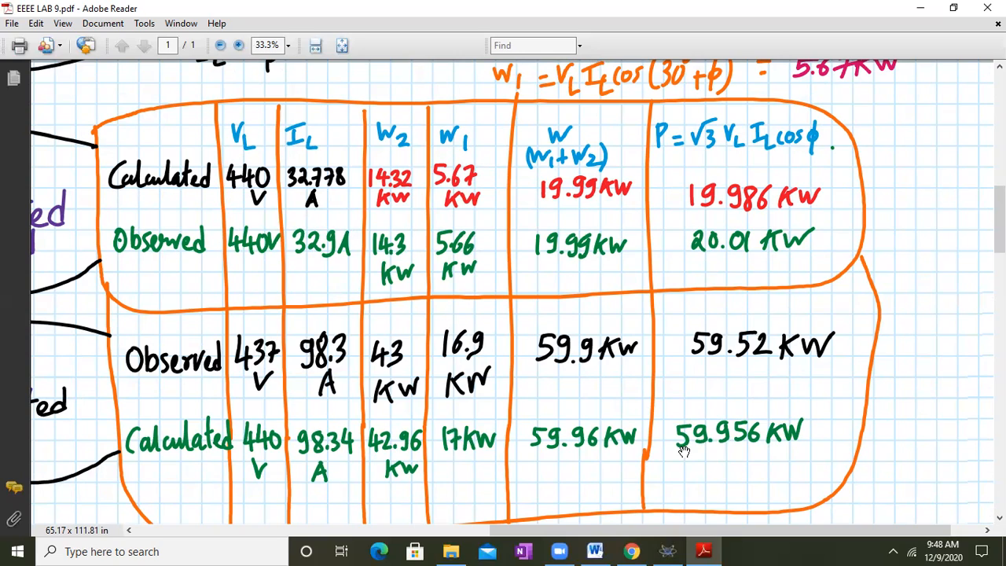
{"action": "left_click_drag", "start_coordinate": [684, 428], "coordinate": [737, 408]}
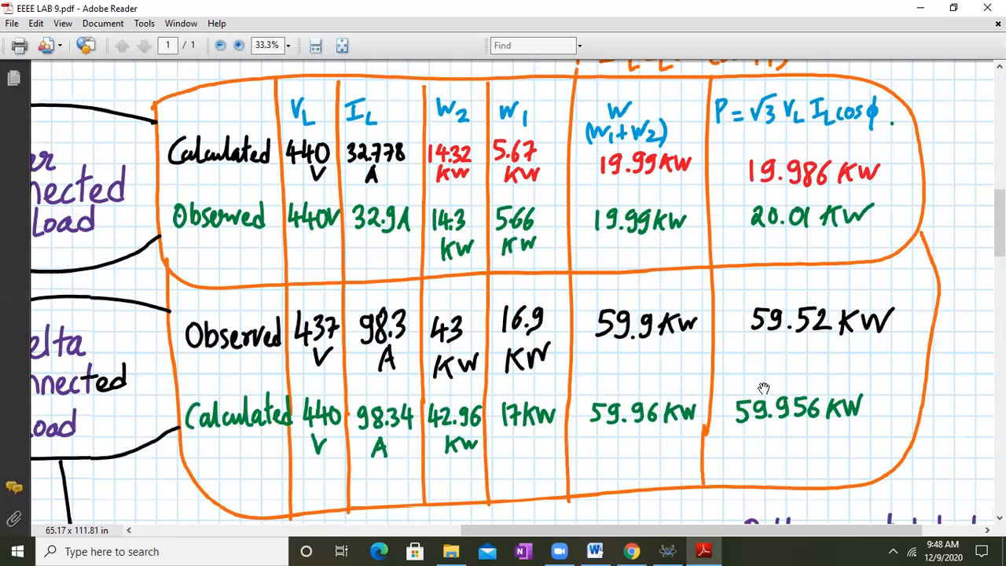
{"action": "scroll", "coordinate": [367, 239], "scroll_direction": "down", "scroll_amount": 2}
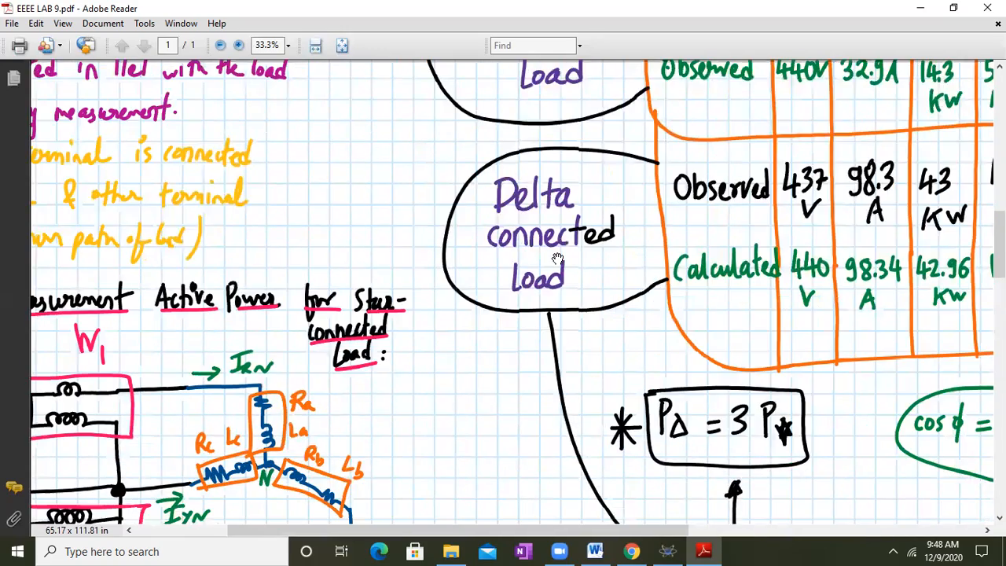
{"action": "scroll", "coordinate": [836, 190], "scroll_direction": "down", "scroll_amount": 1}
- Review the star and delta results together with the supply calculations, the PΔ = 3P★ relation and the connection sketches
{"action": "scroll", "coordinate": [836, 191], "scroll_direction": "up", "scroll_amount": 5}
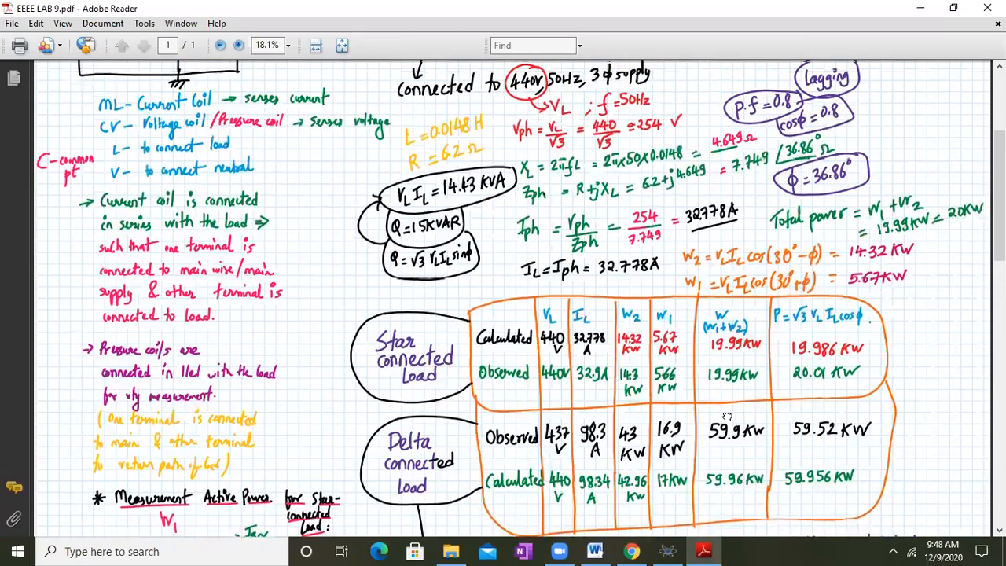
{"action": "scroll", "coordinate": [857, 290], "scroll_direction": "up", "scroll_amount": 3}
{"action": "scroll", "coordinate": [841, 283], "scroll_direction": "down", "scroll_amount": 3}
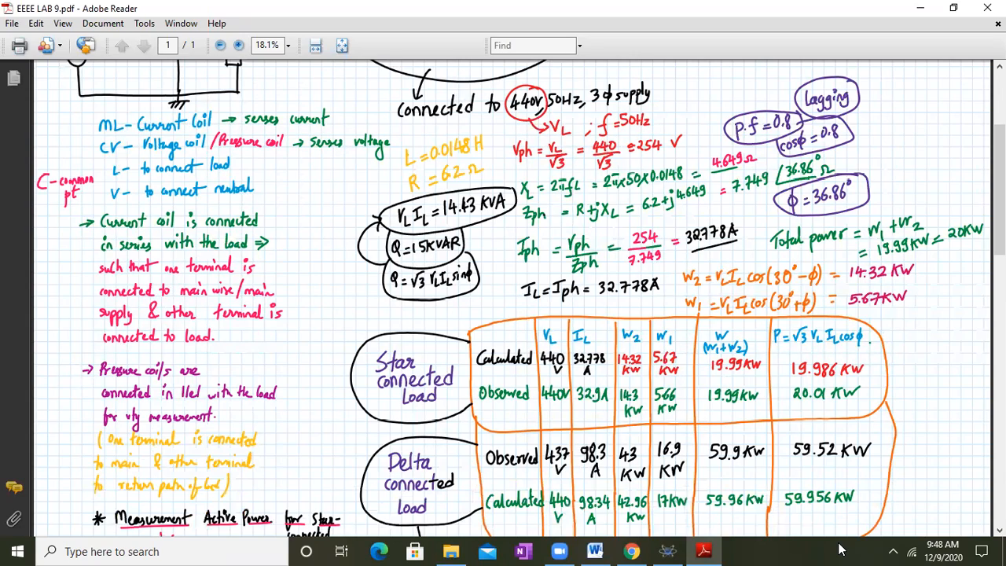
{"action": "scroll", "coordinate": [871, 383], "scroll_direction": "down", "scroll_amount": 6}
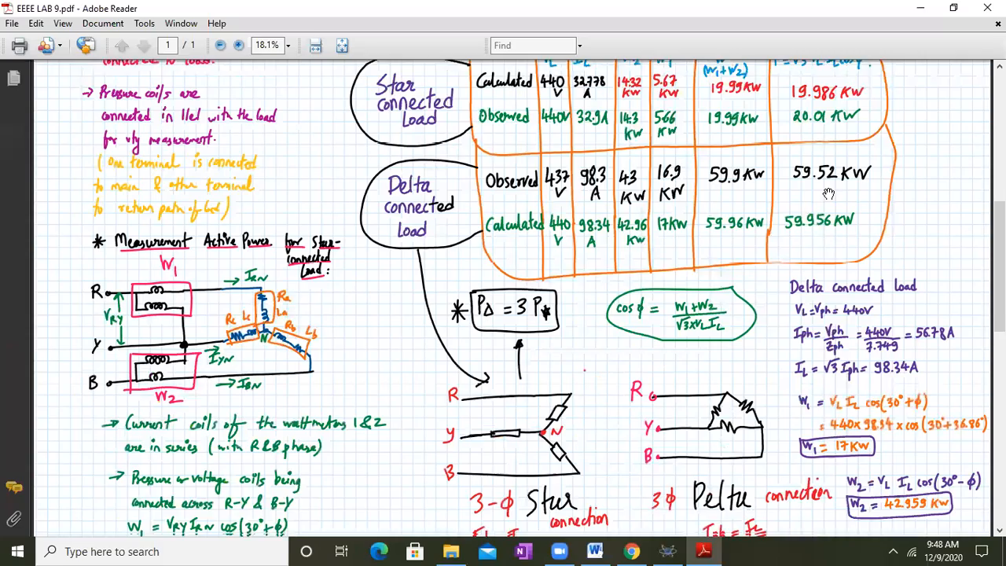
{"action": "scroll", "coordinate": [835, 335], "scroll_direction": "down", "scroll_amount": 1}
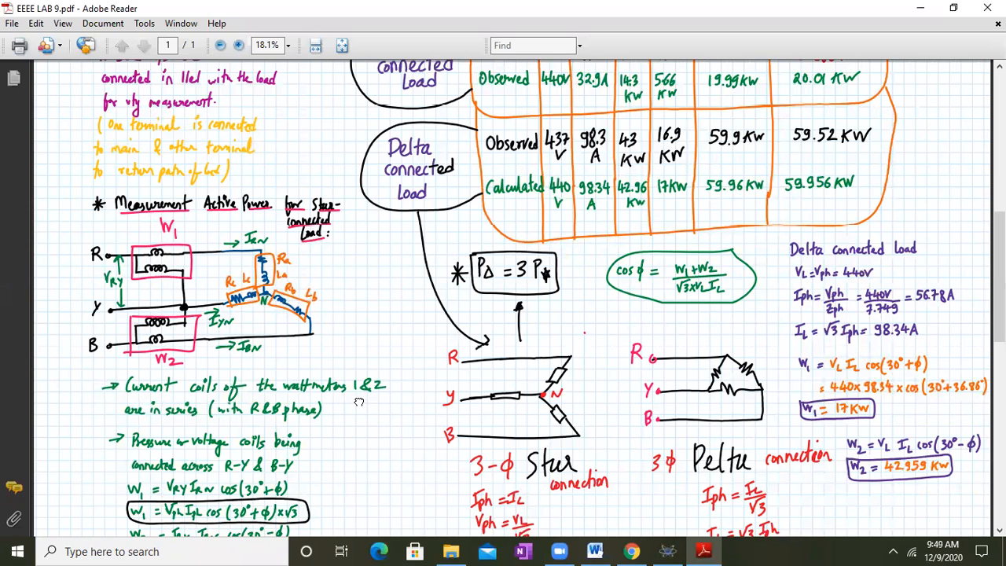
- Go past the star and delta connection formulas to the blank Observation Table for the balanced load in the PDF
{"action": "left_click_drag", "start_coordinate": [359, 401], "coordinate": [359, 135]}
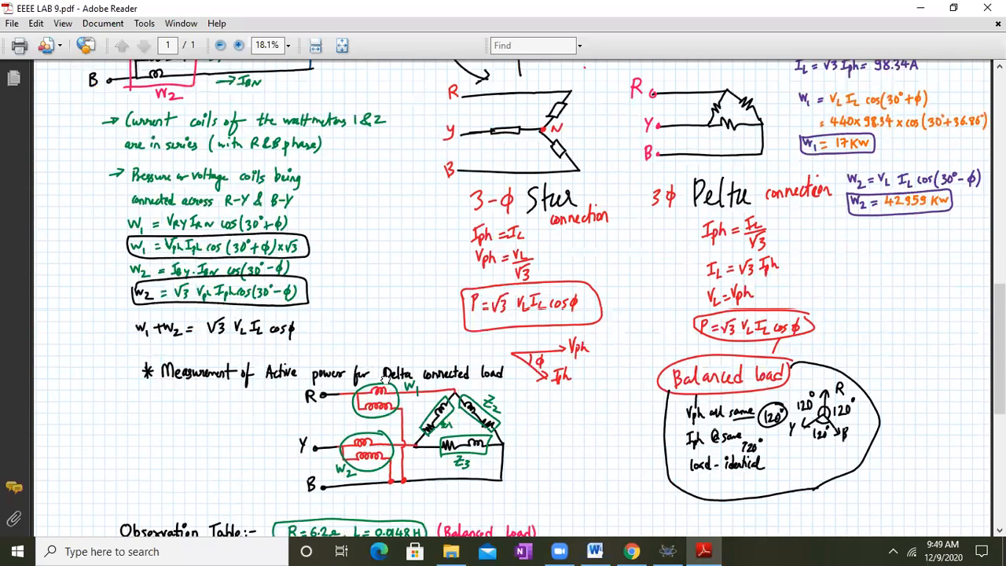
{"action": "left_click_drag", "start_coordinate": [386, 380], "coordinate": [406, 92]}
{"action": "scroll", "coordinate": [377, 321], "scroll_direction": "down", "scroll_amount": 4}
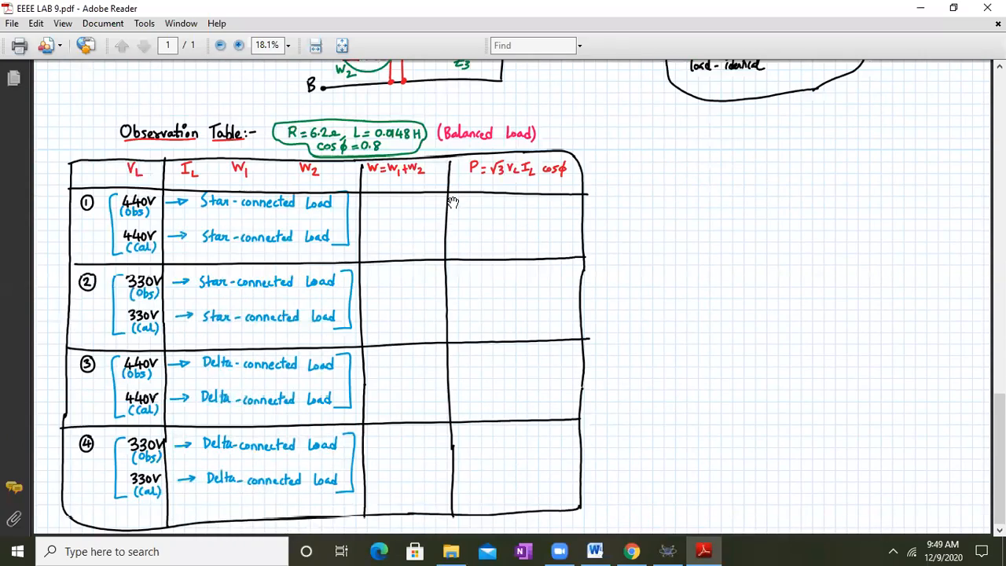
{"action": "scroll", "coordinate": [453, 202], "scroll_direction": "up", "scroll_amount": 1}
{"action": "left_click_drag", "start_coordinate": [336, 227], "coordinate": [519, 196]}
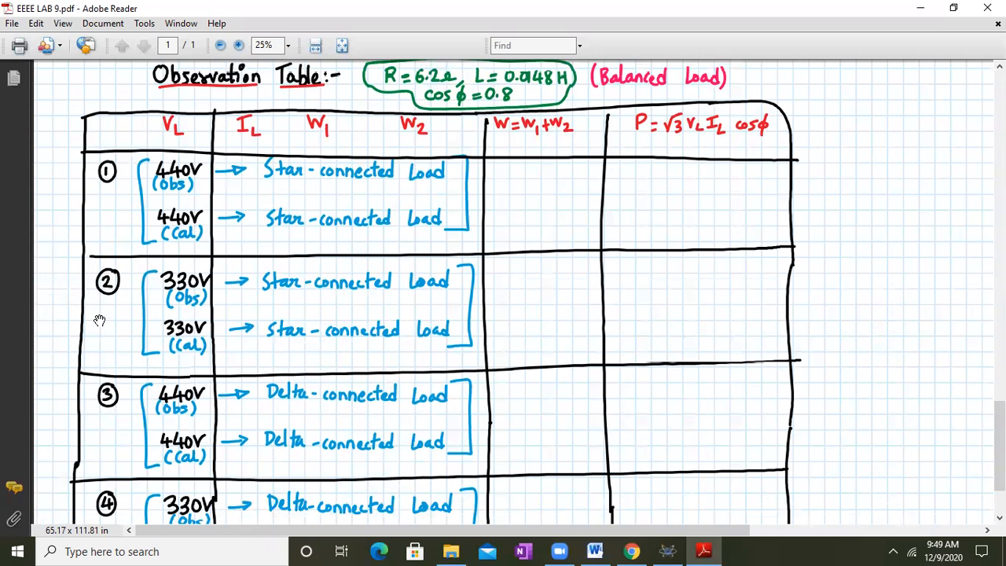
- Examine the Observation Table's four cases, star and delta loads at 440 V and 330 V, and its empty power columns
{"action": "left_click_drag", "start_coordinate": [220, 431], "coordinate": [228, 324]}
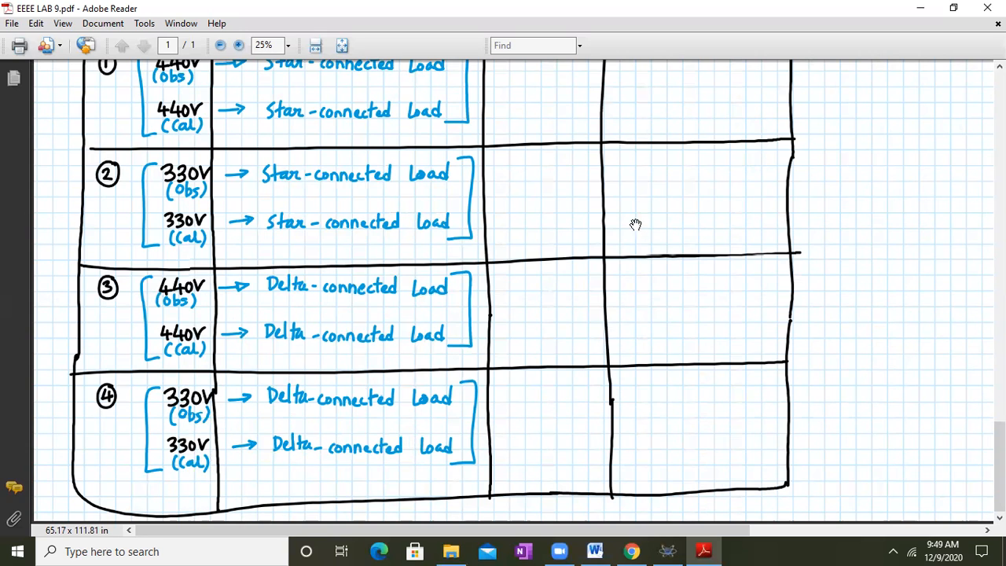
{"action": "left_click_drag", "start_coordinate": [582, 132], "coordinate": [588, 257]}
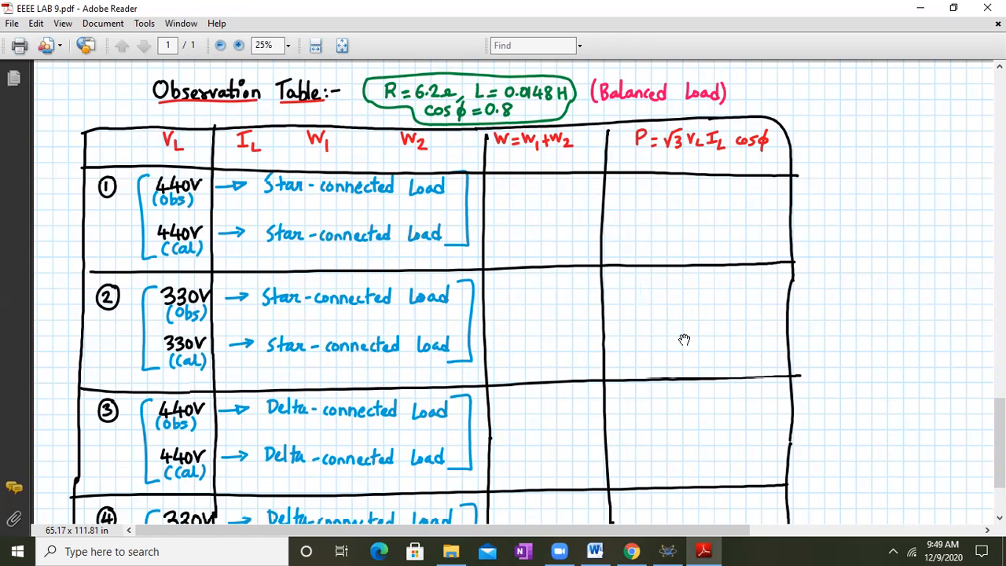
{"action": "mouse_move", "coordinate": [685, 319]}
{"action": "left_mouse_down"}
{"action": "mouse_move", "coordinate": [692, 249]}
{"action": "mouse_move", "coordinate": [688, 333]}
{"action": "left_mouse_up"}
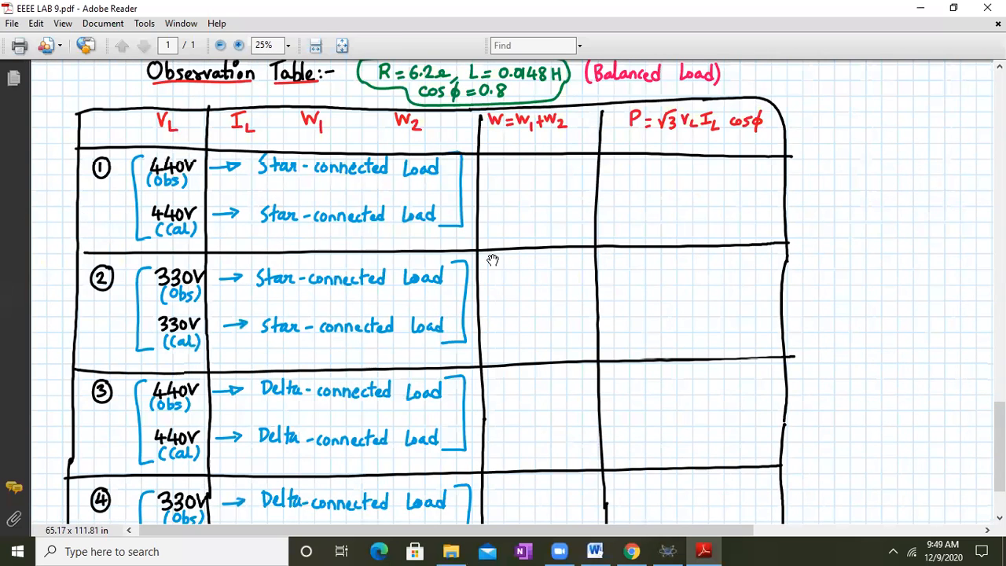
{"action": "mouse_move", "coordinate": [908, 139]}
{"action": "left_mouse_down"}
{"action": "mouse_move", "coordinate": [914, 160]}
{"action": "mouse_move", "coordinate": [915, 124]}
{"action": "mouse_move", "coordinate": [915, 134]}
{"action": "left_mouse_up"}
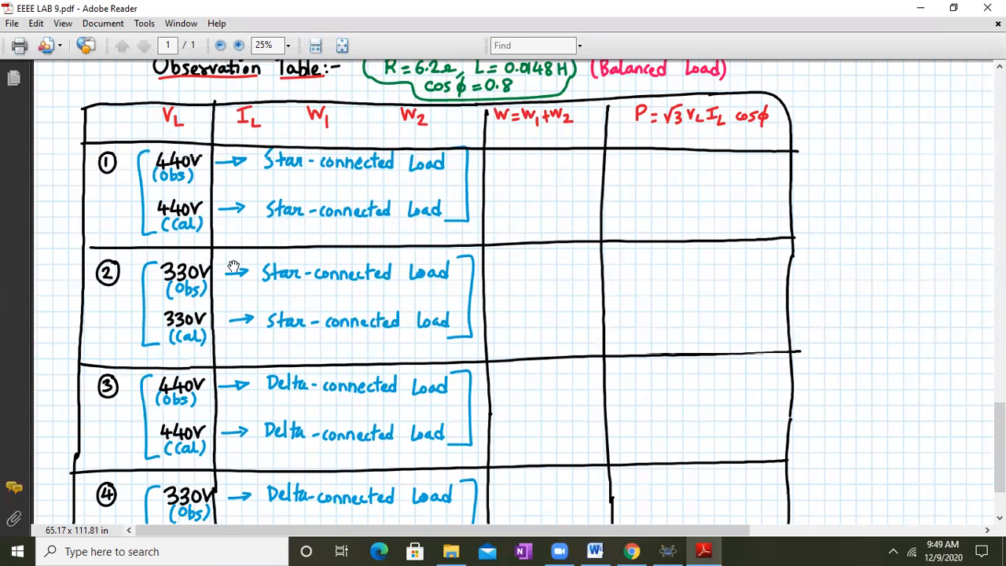
{"action": "mouse_move", "coordinate": [811, 166]}
{"action": "left_mouse_down"}
{"action": "mouse_move", "coordinate": [812, 76]}
{"action": "mouse_move", "coordinate": [813, 175]}
{"action": "left_mouse_up"}
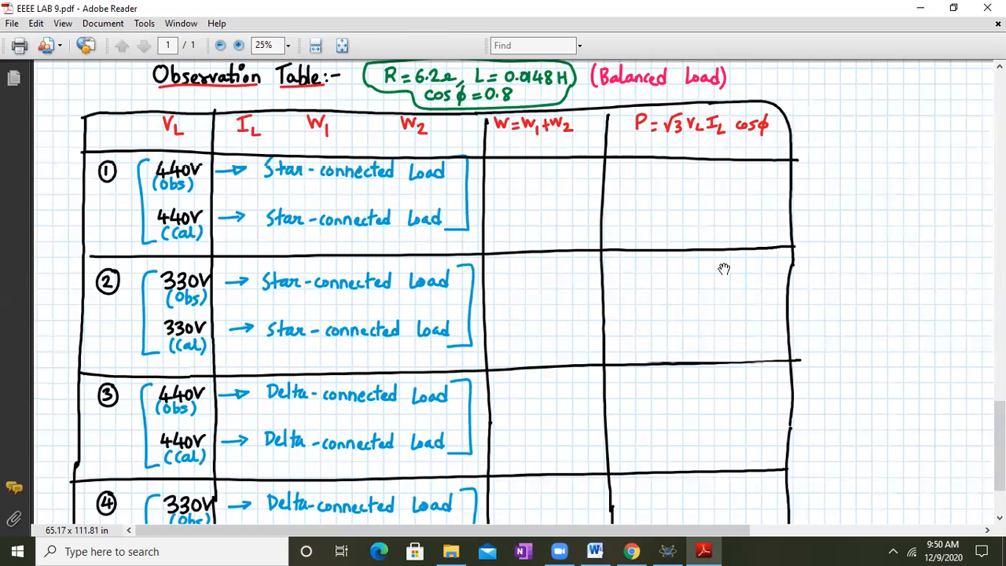
{"action": "left_click_drag", "start_coordinate": [252, 299], "coordinate": [276, 194]}
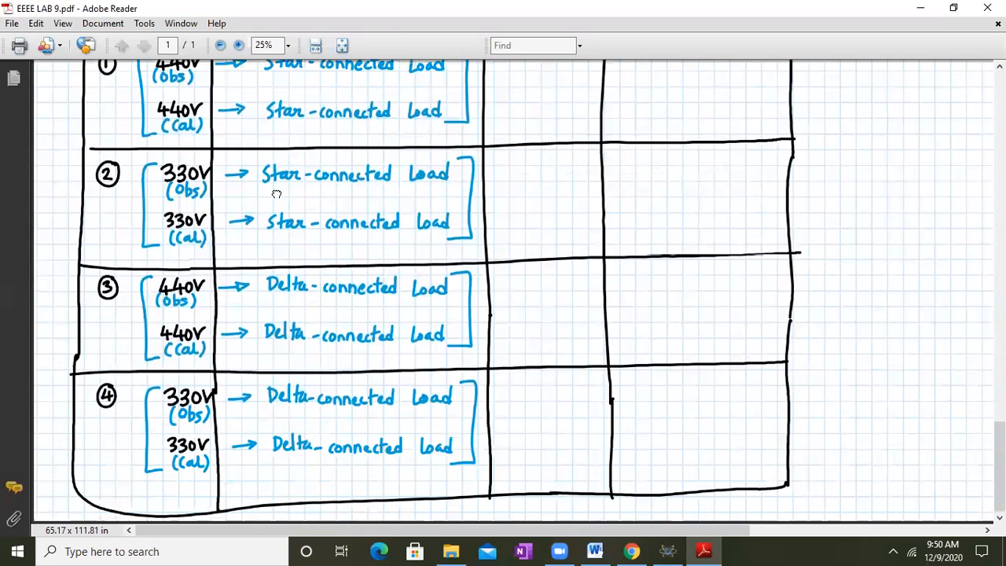
{"action": "left_click_drag", "start_coordinate": [534, 117], "coordinate": [534, 223]}
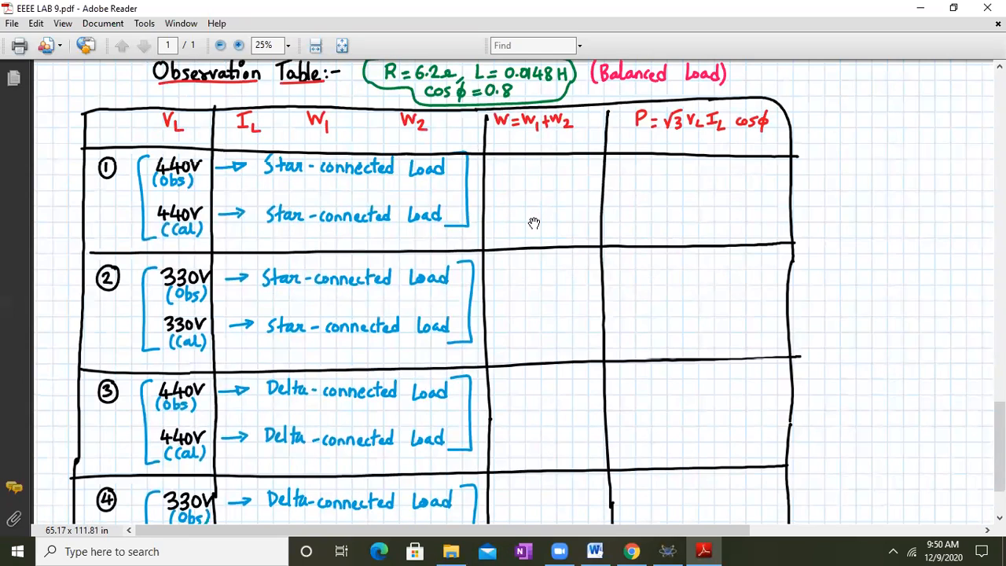
- Review the notes from the Observation Table back through the delta and star wattmeter circuits to the EEEE LAB 9 title
{"action": "left_click_drag", "start_coordinate": [880, 189], "coordinate": [815, 438]}
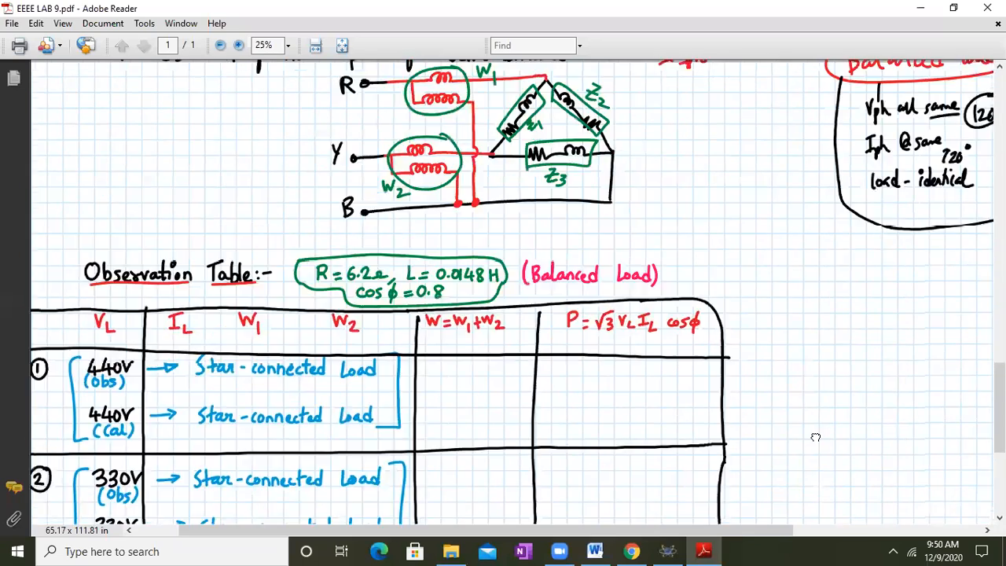
{"action": "left_click_drag", "start_coordinate": [694, 183], "coordinate": [774, 471]}
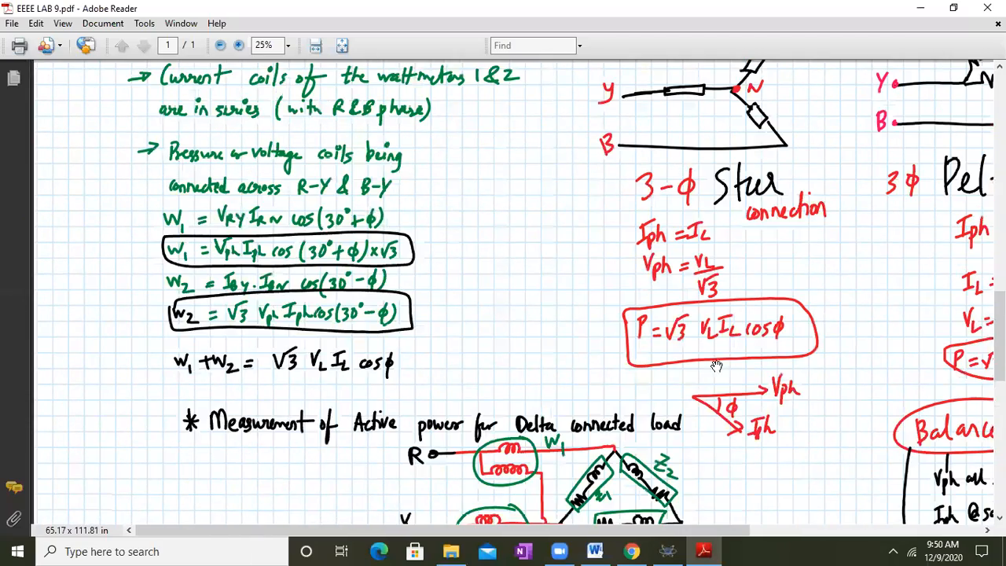
{"action": "left_click_drag", "start_coordinate": [599, 184], "coordinate": [603, 254]}
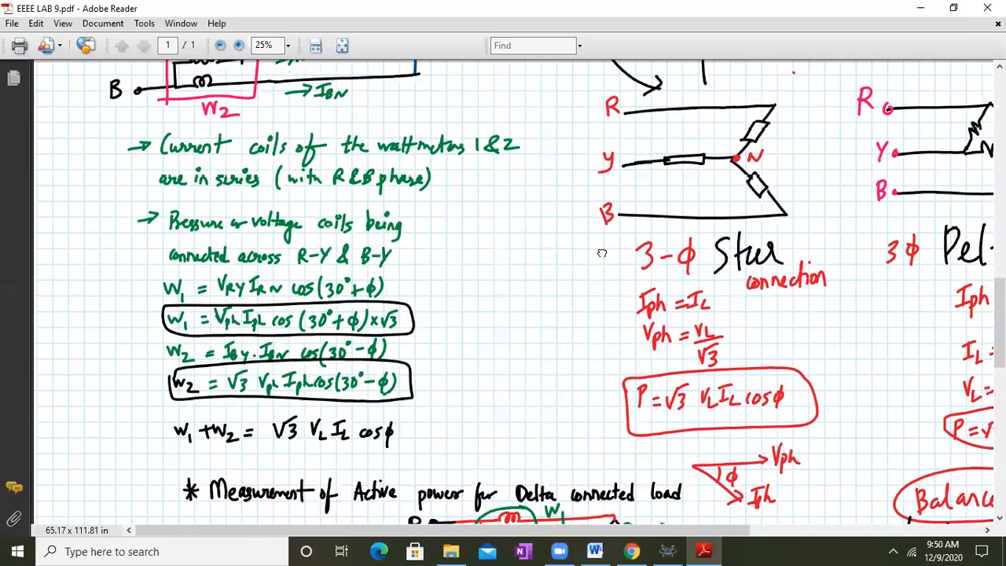
{"action": "scroll", "coordinate": [603, 253], "scroll_direction": "up", "scroll_amount": 10}
{"action": "scroll", "coordinate": [532, 282], "scroll_direction": "up", "scroll_amount": 2}
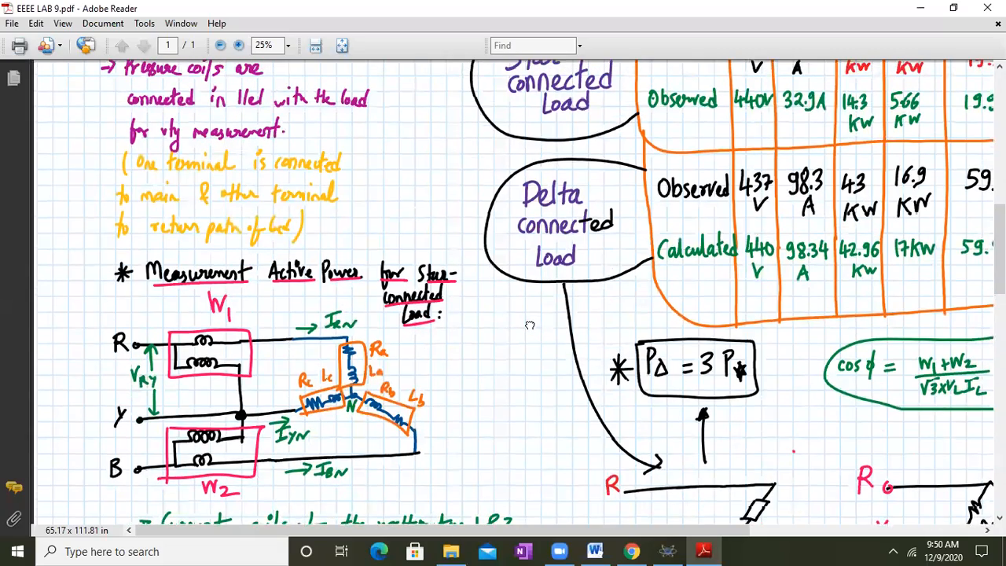
{"action": "scroll", "coordinate": [530, 321], "scroll_direction": "up", "scroll_amount": 2}
{"action": "scroll", "coordinate": [436, 118], "scroll_direction": "up", "scroll_amount": 10}
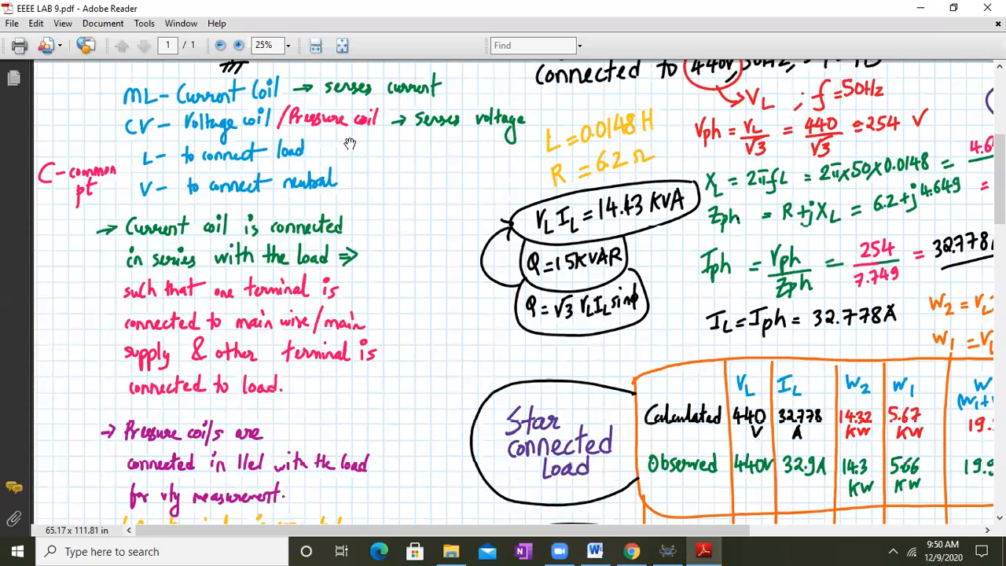
{"action": "scroll", "coordinate": [371, 299], "scroll_direction": "up", "scroll_amount": 10}
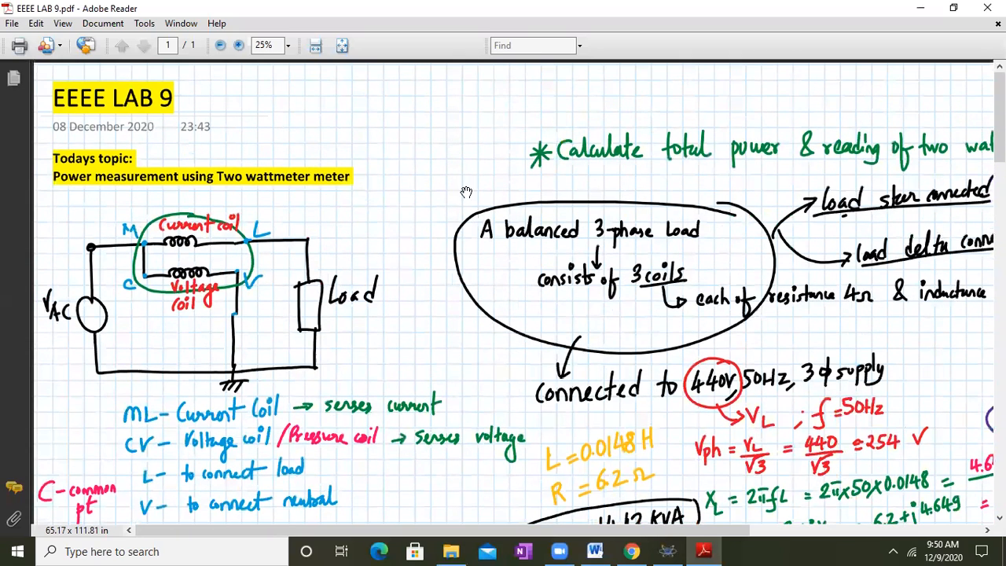